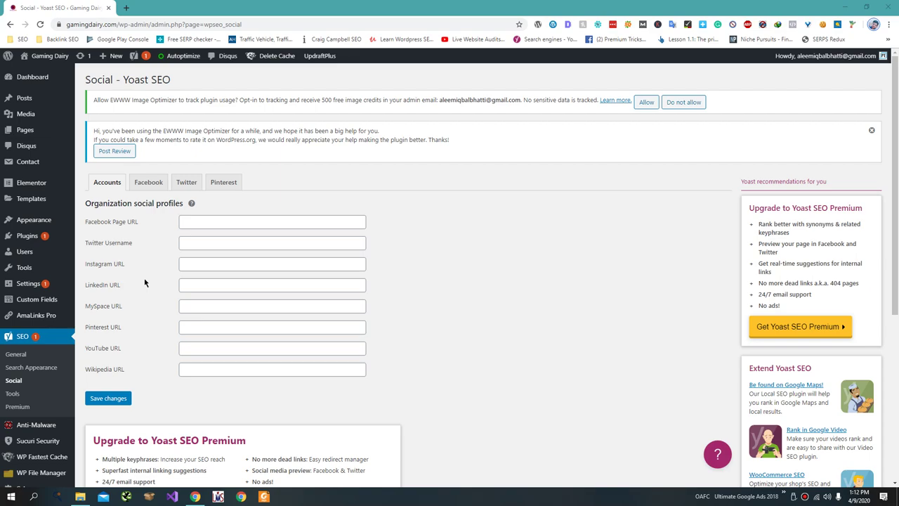
# Load facebook.com in a new tab, clearing the autocompleted group address first.
pyautogui.hotkey('ctrl', 't')
pyautogui.write('f')
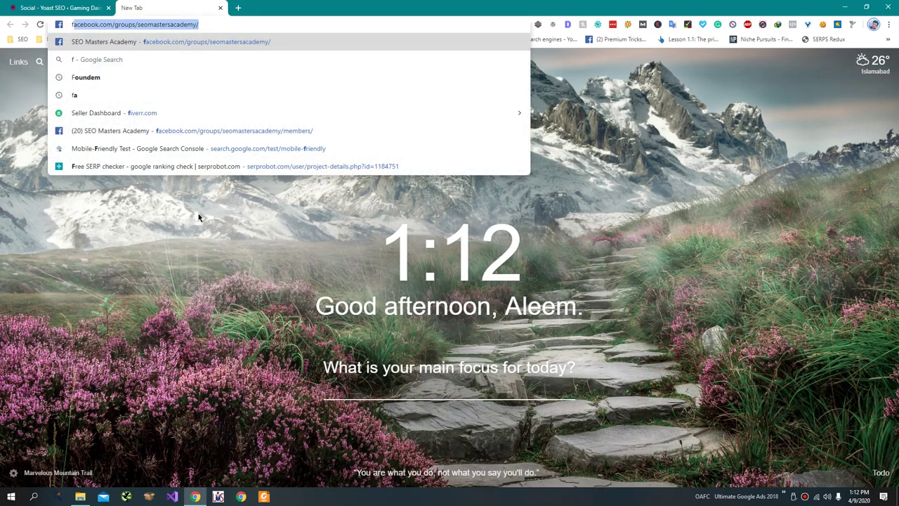
pyautogui.write('acebook.com')
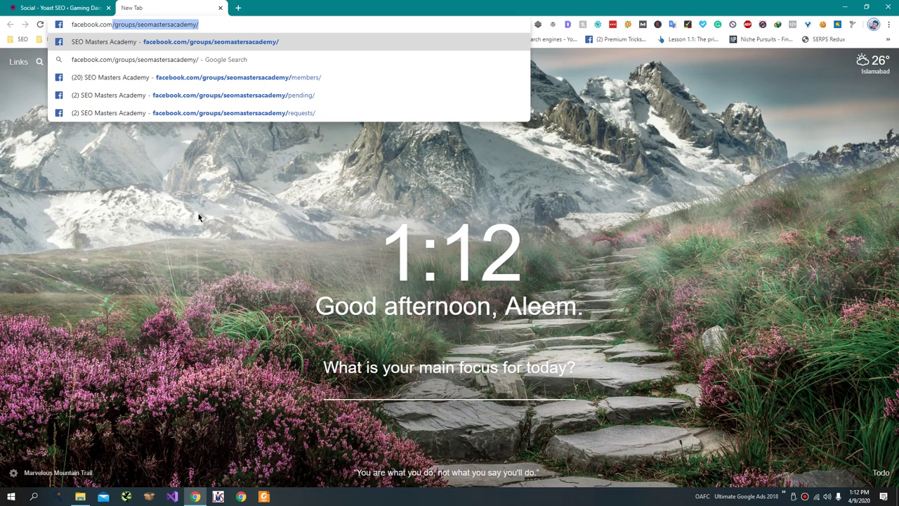
pyautogui.press('Delete')
pyautogui.press('Return')
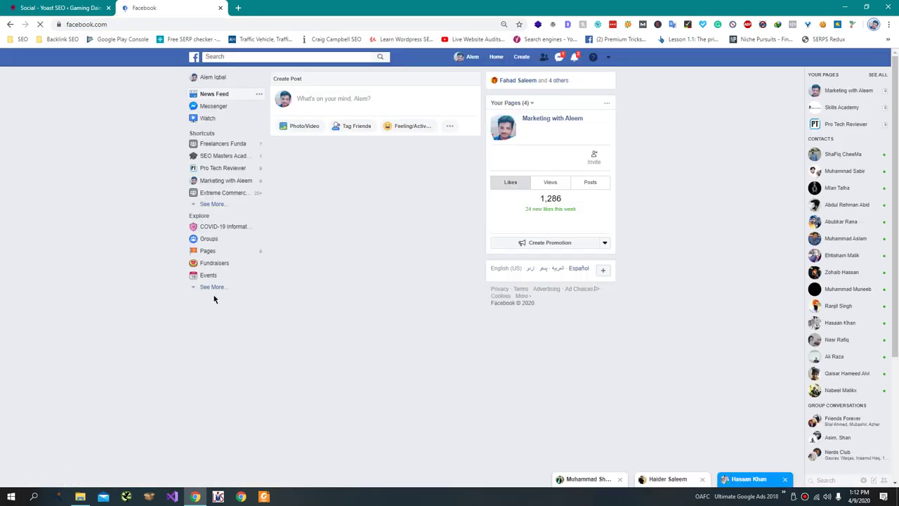
# Start creating a new Facebook Page, first trying the Business or Brand option.
pyautogui.click(610, 59)
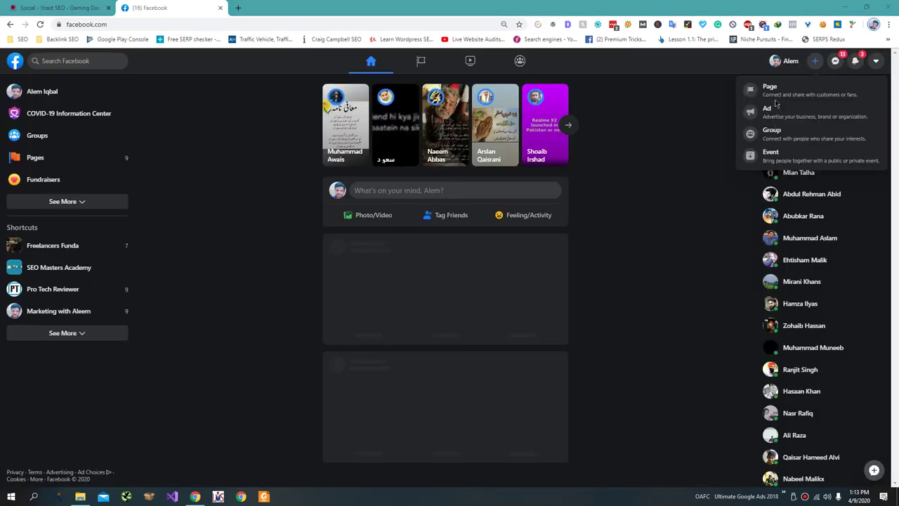
pyautogui.click(774, 90)
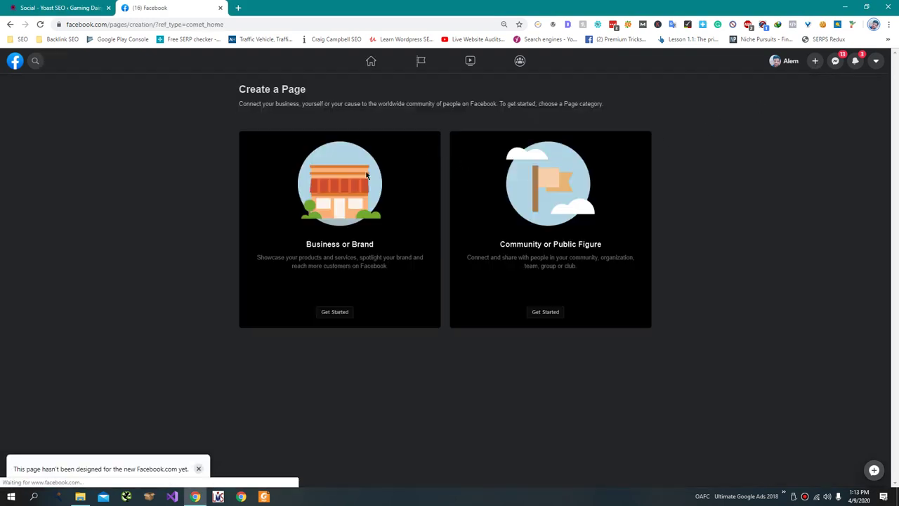
pyautogui.click(335, 312)
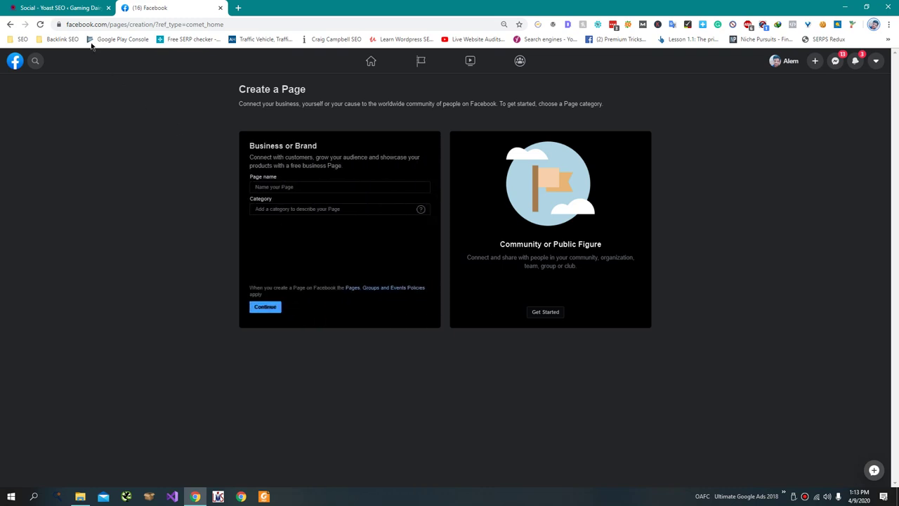
pyautogui.click(84, 8)
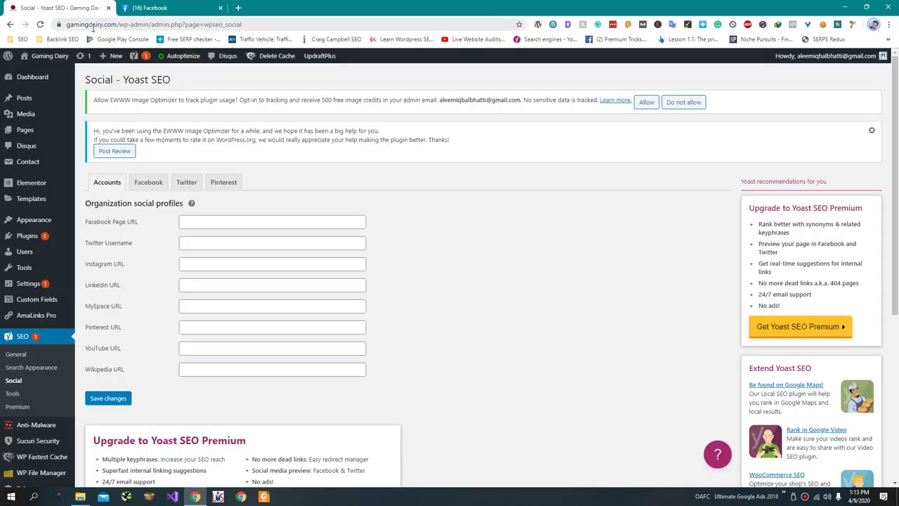
pyautogui.click(152, 7)
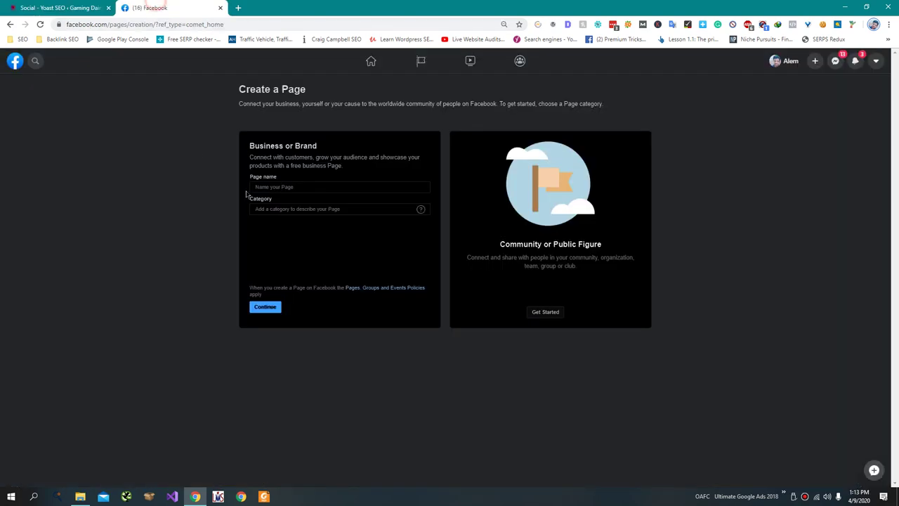
pyautogui.click(281, 187)
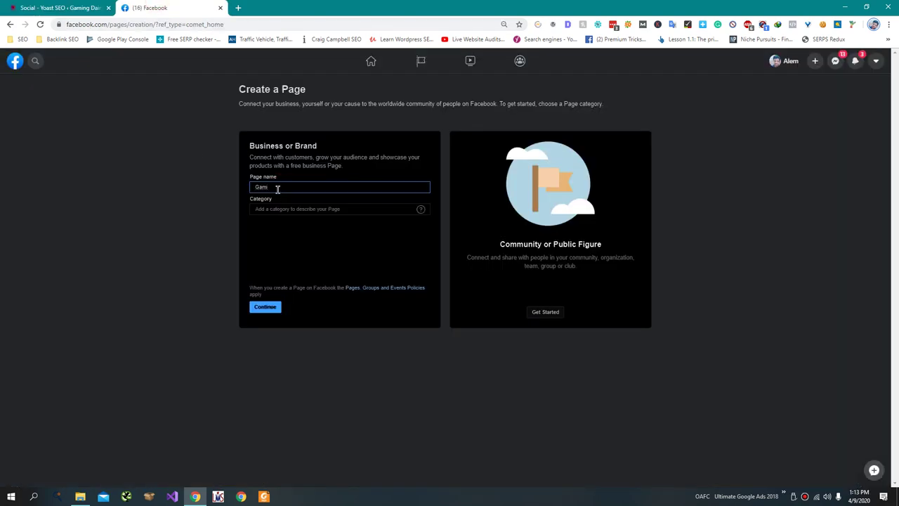
pyautogui.write('Gami')
# Create a Community page named Gaming Dairy in the Video Game category.
pyautogui.click(552, 313)
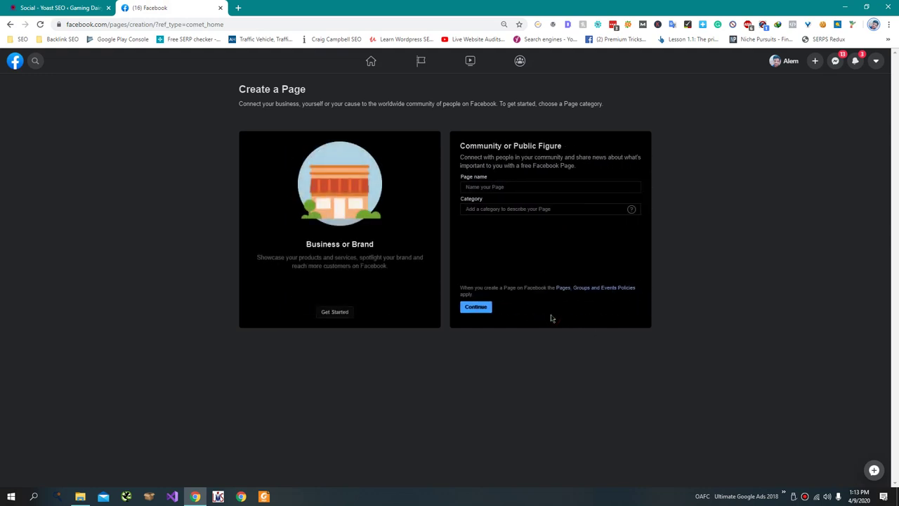
pyautogui.click(512, 186)
pyautogui.write('Gaming Dairy')
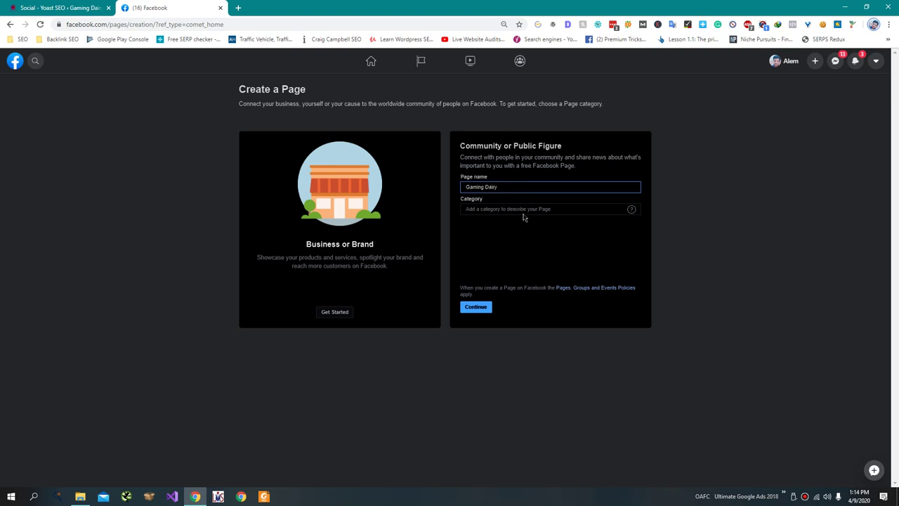
pyautogui.click(520, 208)
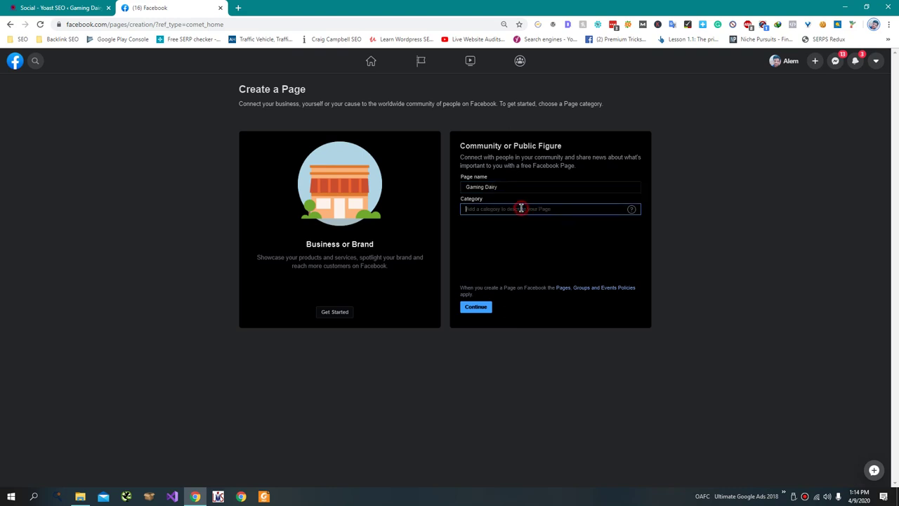
pyautogui.write('Gam')
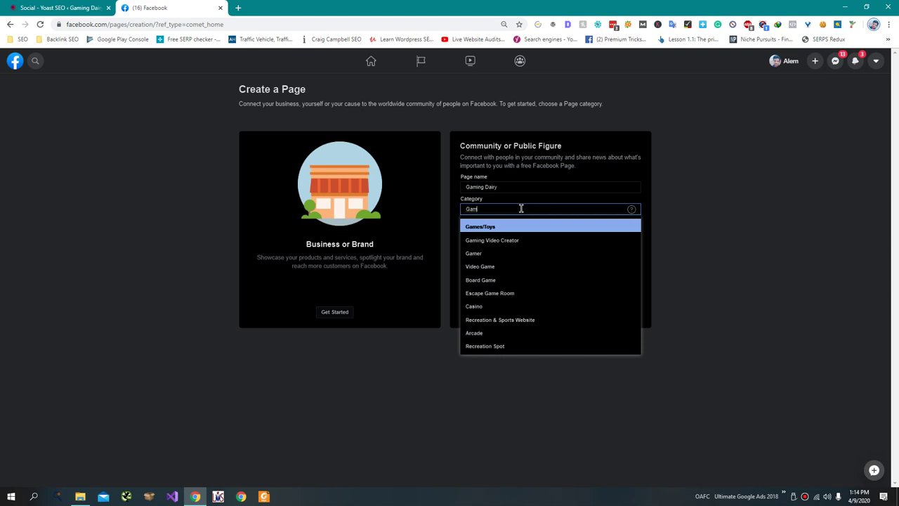
pyautogui.click(508, 265)
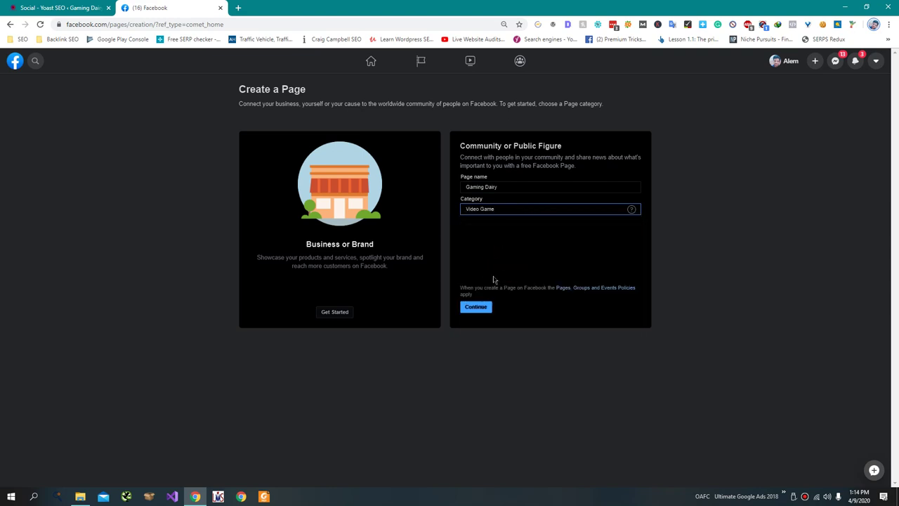
pyautogui.click(487, 309)
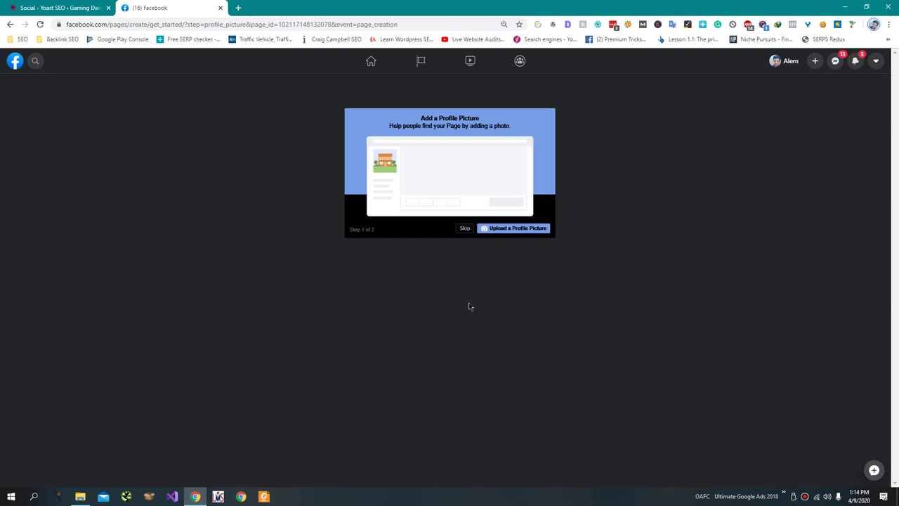
# Skip the profile and cover photo steps and switch to Classic Facebook.
pyautogui.click(465, 229)
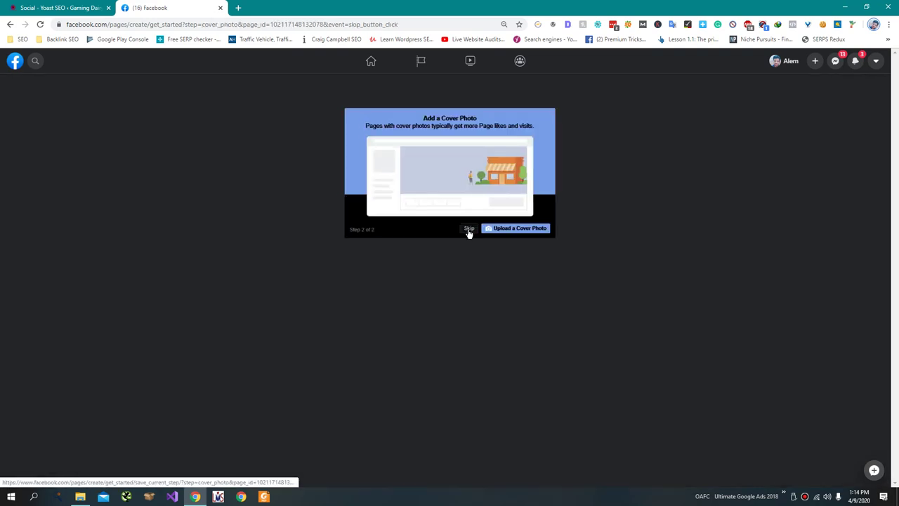
pyautogui.click(468, 229)
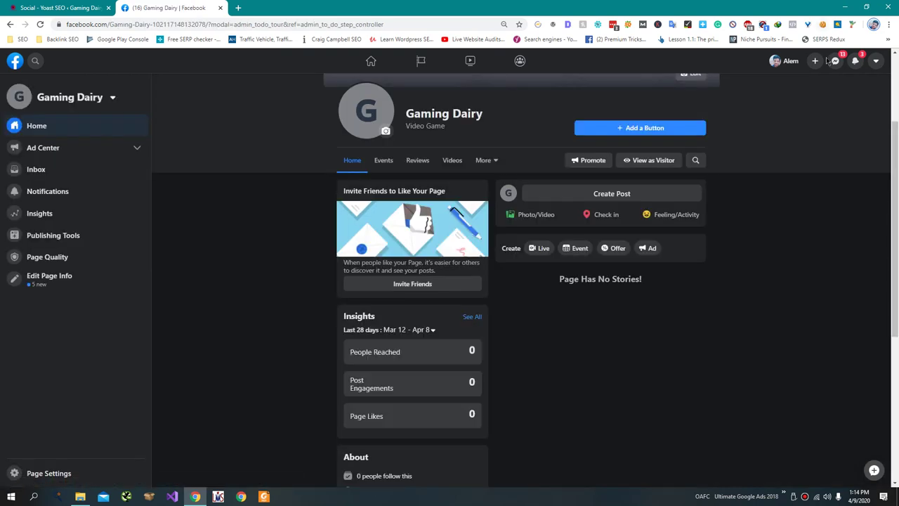
pyautogui.click(876, 60)
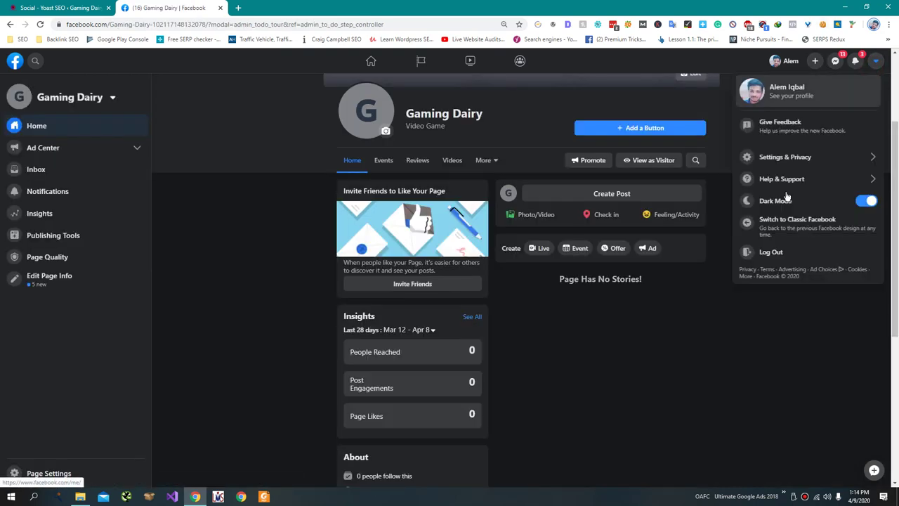
pyautogui.click(777, 226)
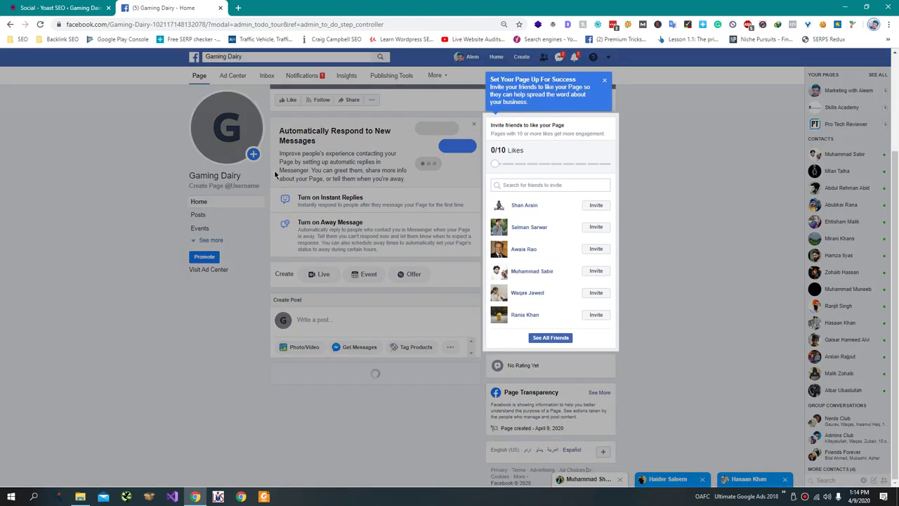
# Dismiss the page tour tip, close the profile picture options, and open a blank tab.
pyautogui.click(605, 209)
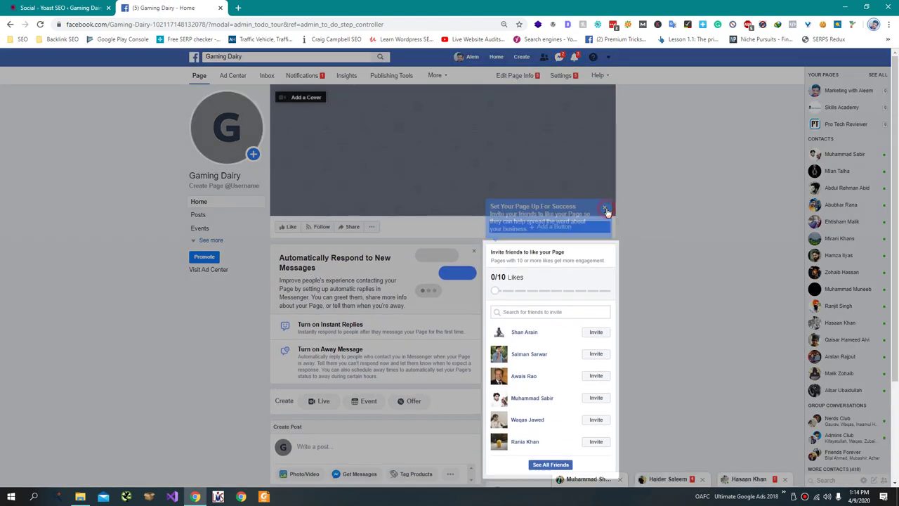
pyautogui.click(227, 148)
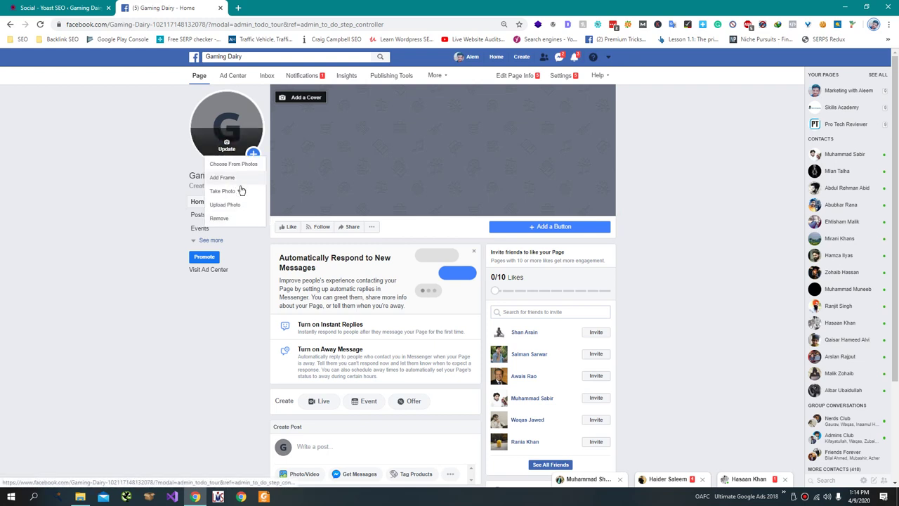
pyautogui.click(110, 204)
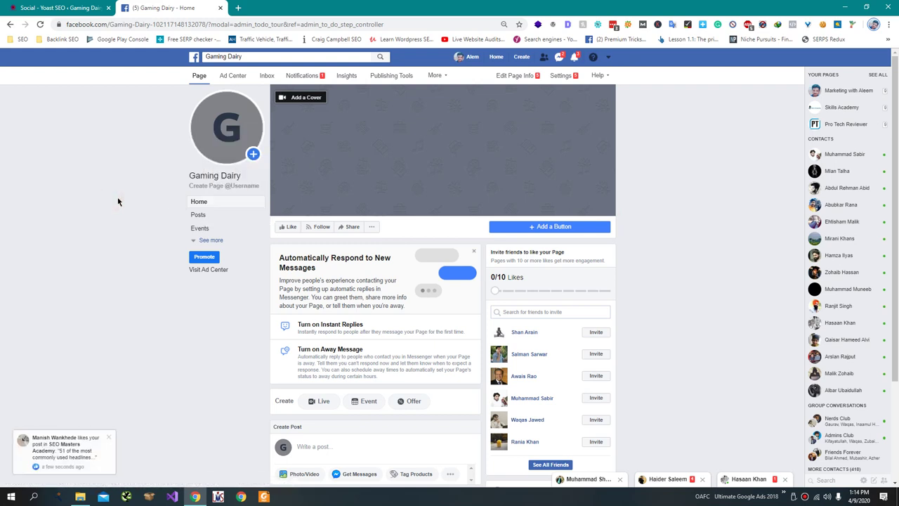
pyautogui.hotkey('ctrl', 't')
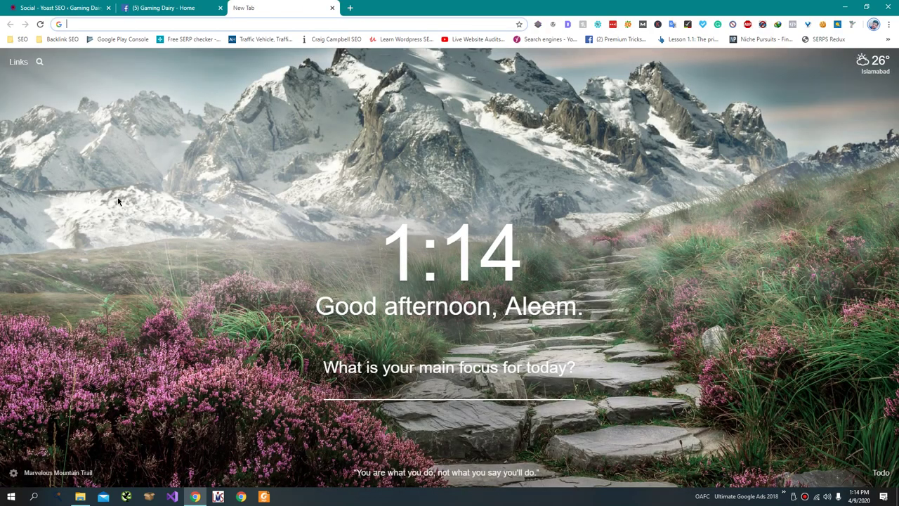
# Save the logo from gamingdairy.com's Media Library as Logo-1 (1).png, then return to Facebook.
pyautogui.write('ga')
pyautogui.press('Return')
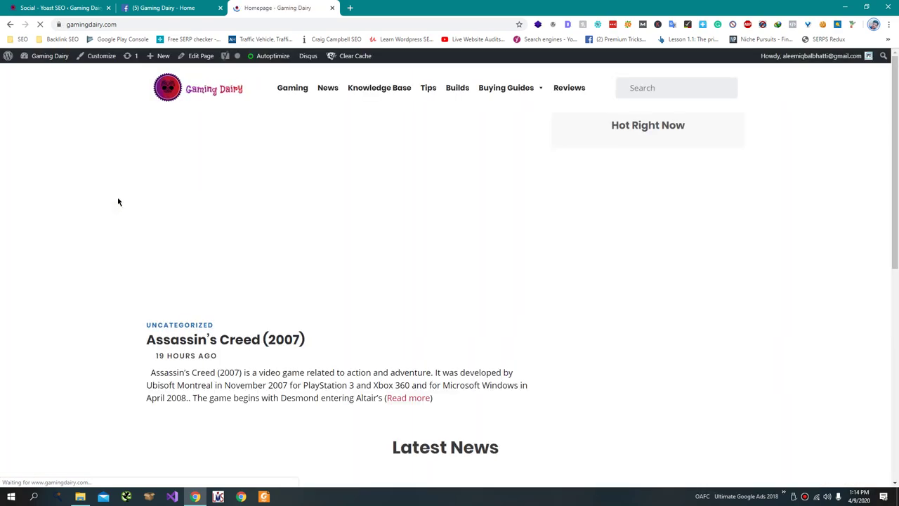
pyautogui.click(53, 55)
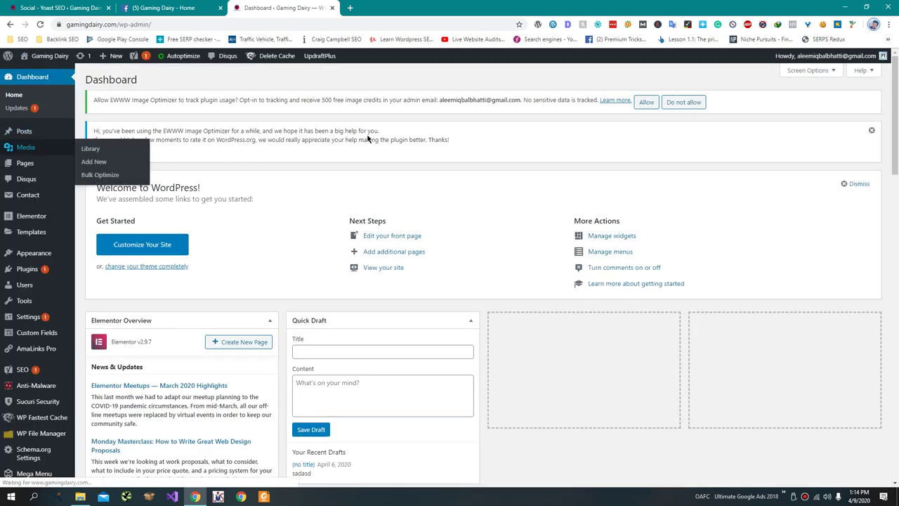
pyautogui.click(90, 149)
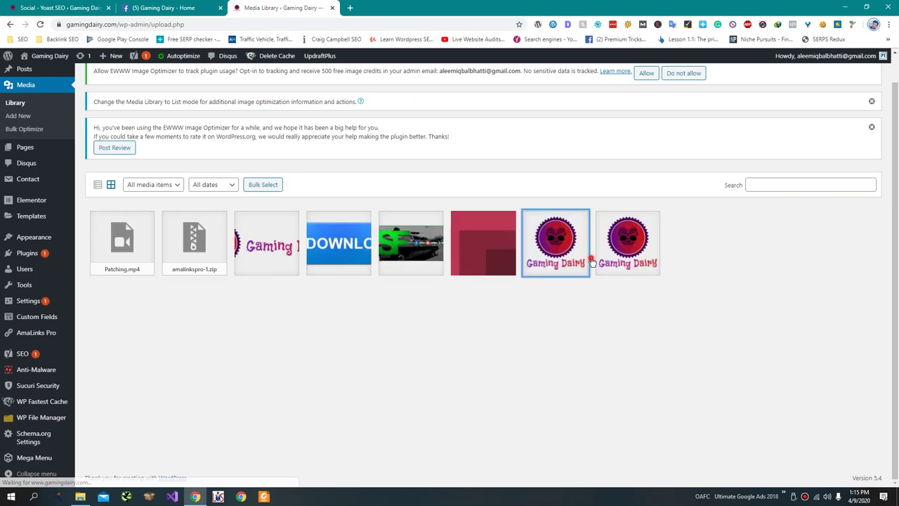
pyautogui.click(591, 261)
pyautogui.rightClick(288, 140)
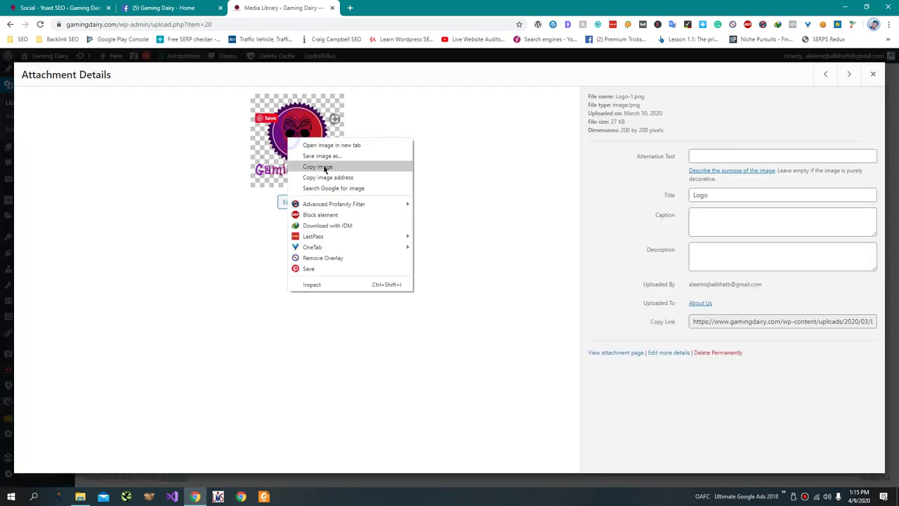
pyautogui.click(320, 157)
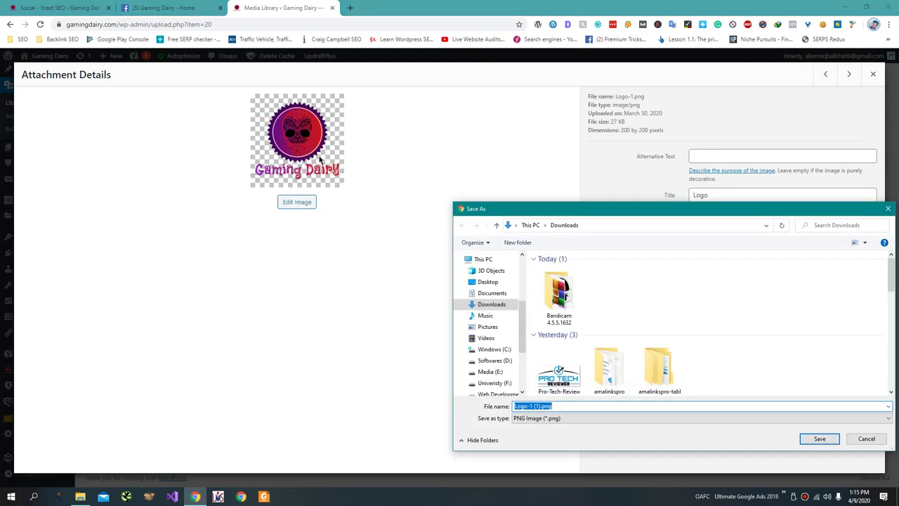
pyautogui.press('Return')
pyautogui.hotkey('ctrl', 'shift', 'Tab')
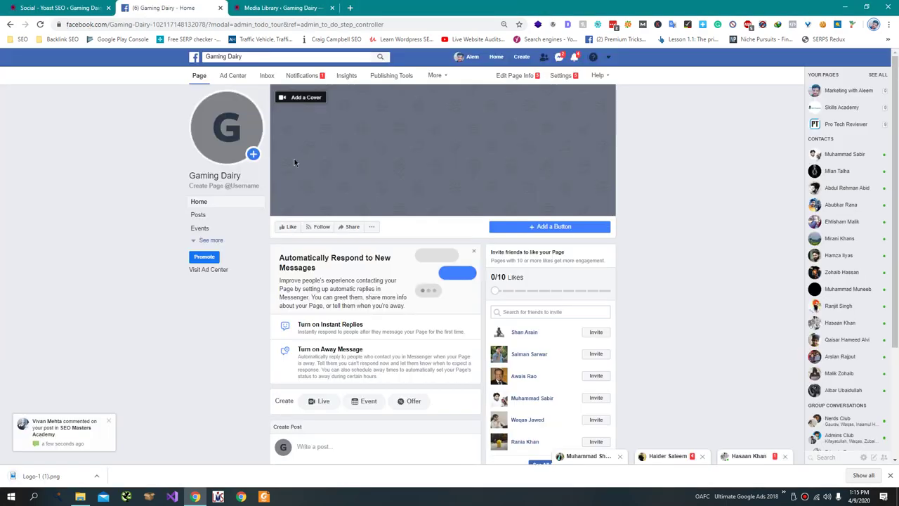
# Upload Logo-1 (1).png as the page's uncropped profile picture and save it.
pyautogui.click(228, 149)
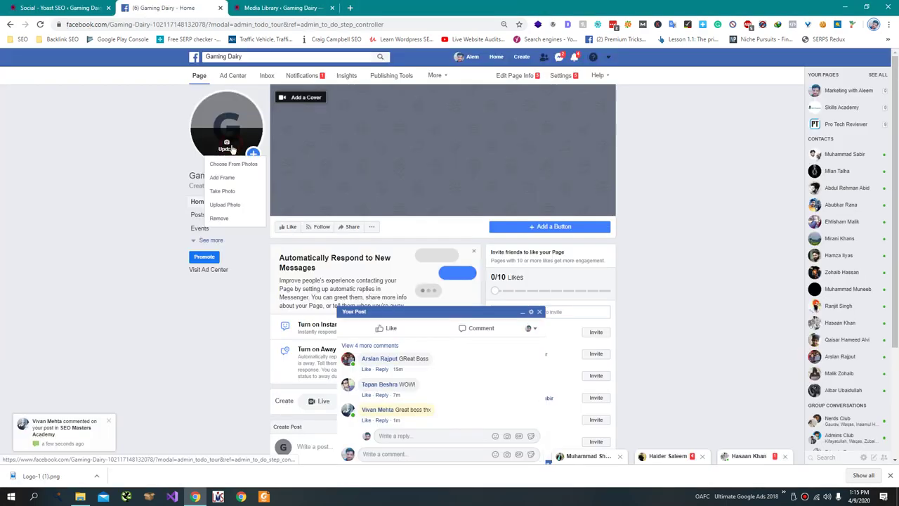
pyautogui.click(236, 205)
pyautogui.doubleClick(542, 294)
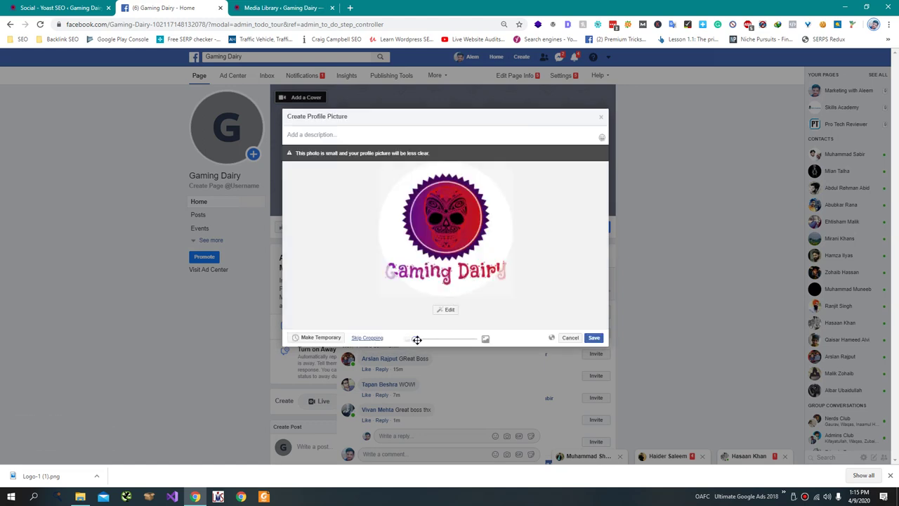
pyautogui.click(367, 338)
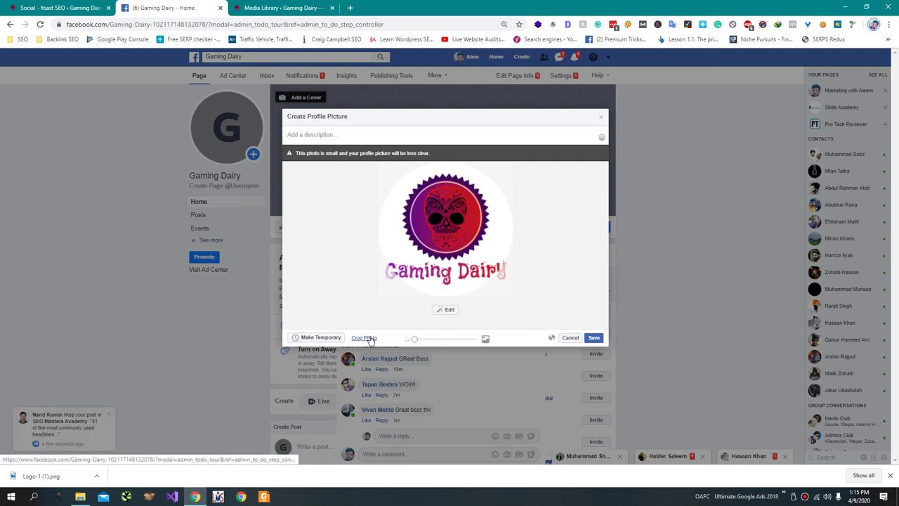
pyautogui.click(598, 340)
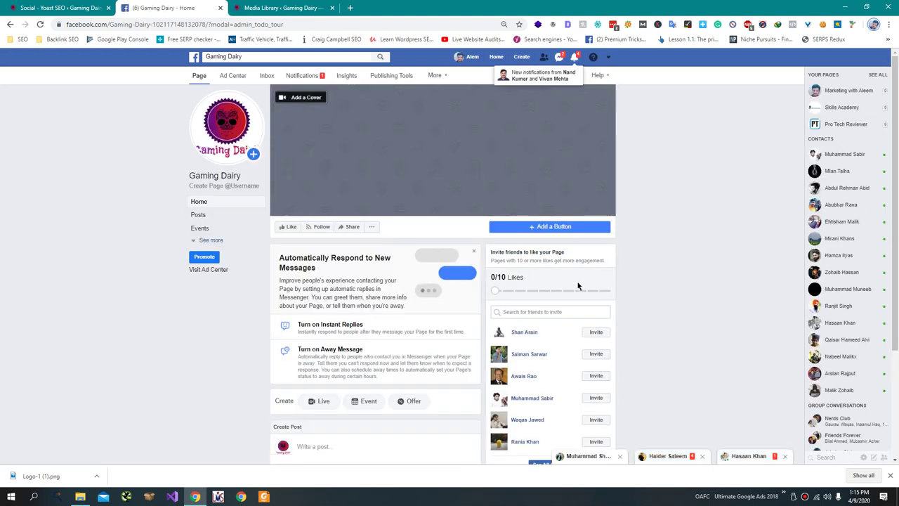
# Re-upload Logo-1 (1).png, adjust its zoom and position, then cancel the crop and open a new tab.
pyautogui.click(226, 140)
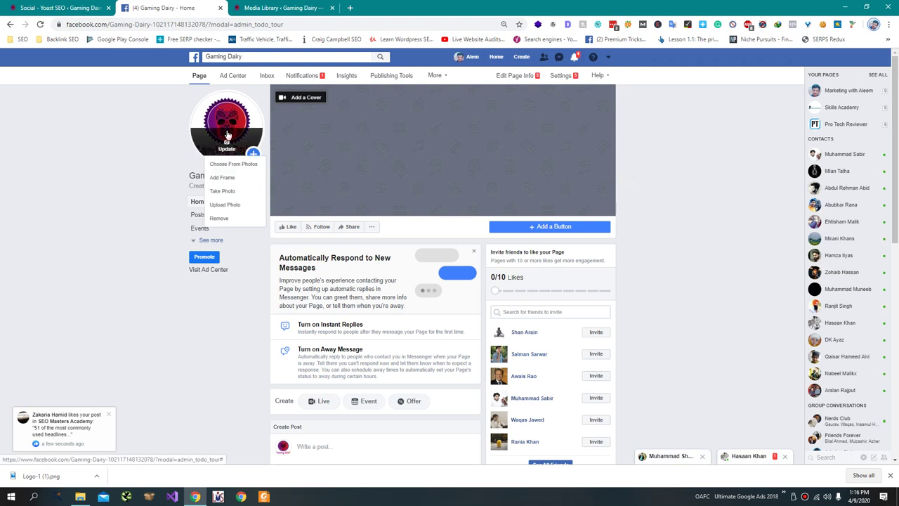
pyautogui.click(241, 205)
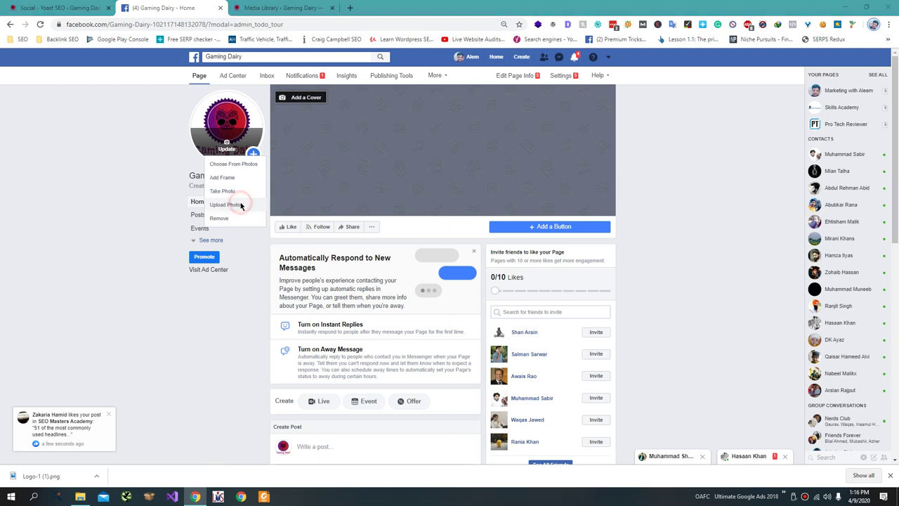
pyautogui.click(552, 283)
pyautogui.doubleClick(548, 284)
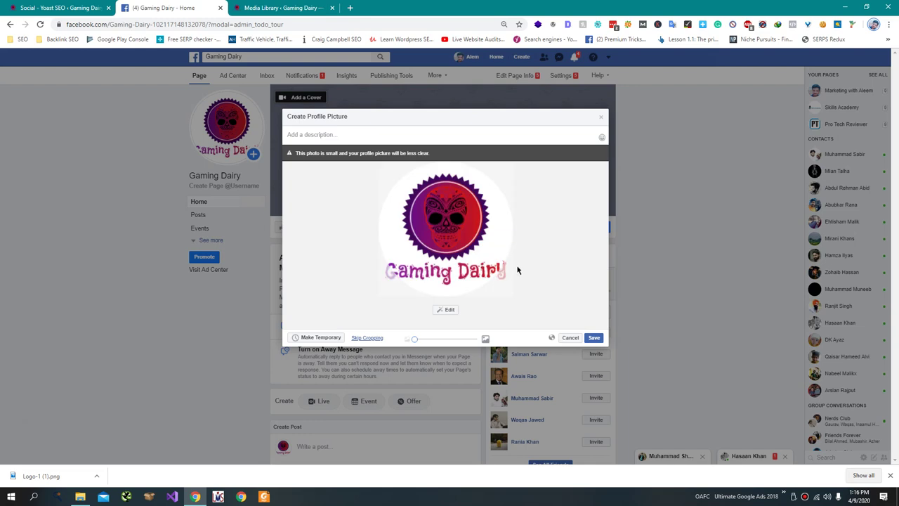
pyautogui.moveTo(414, 340); pyautogui.dragTo(478, 339)
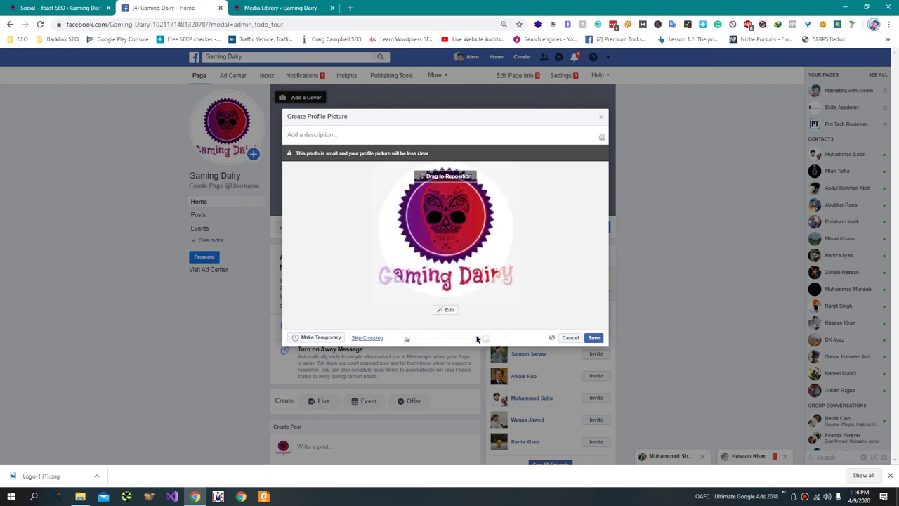
pyautogui.moveTo(471, 234); pyautogui.dragTo(469, 284)
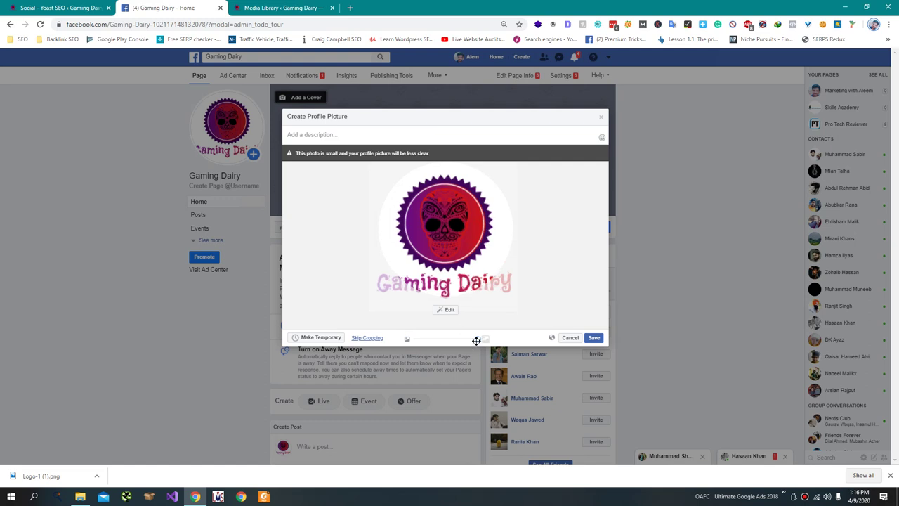
pyautogui.moveTo(476, 340); pyautogui.dragTo(402, 340)
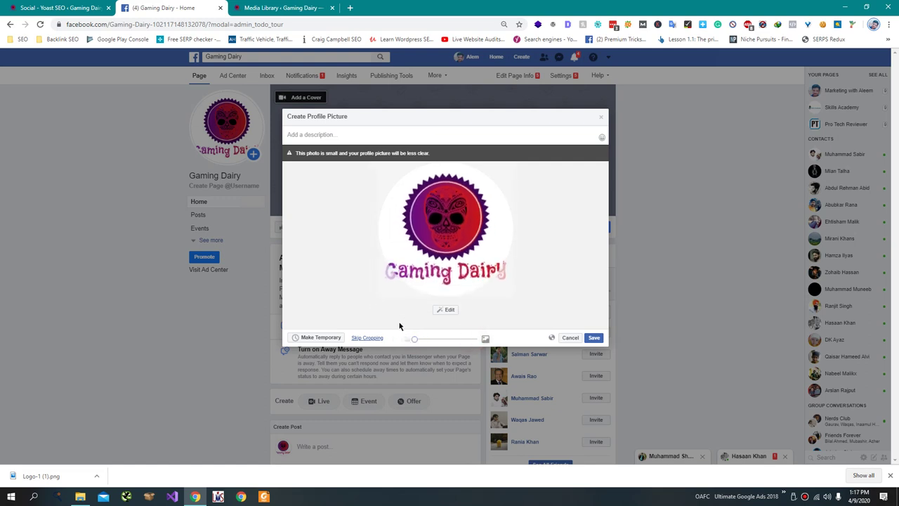
pyautogui.click(571, 339)
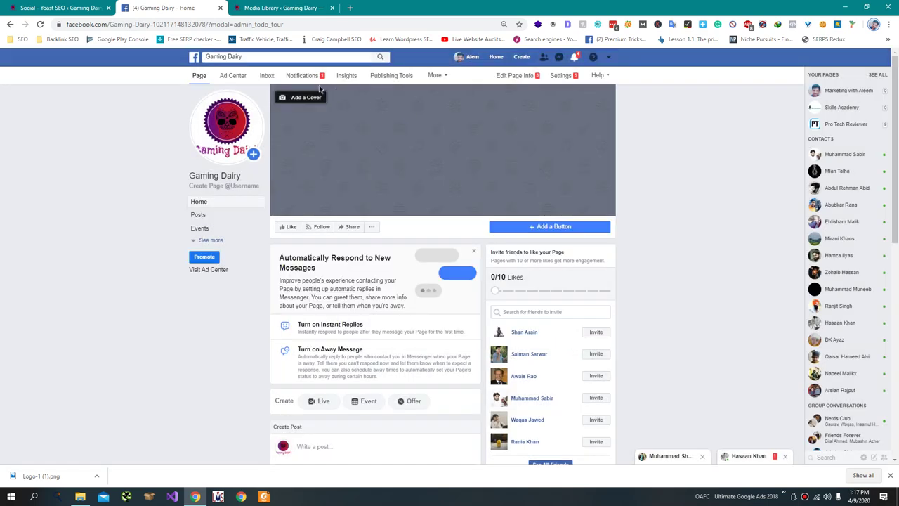
pyautogui.click(303, 97)
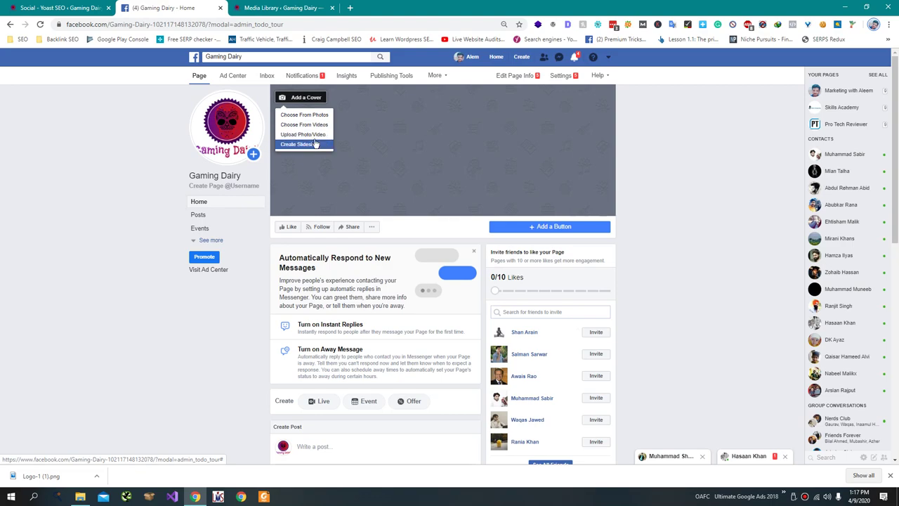
pyautogui.click(350, 8)
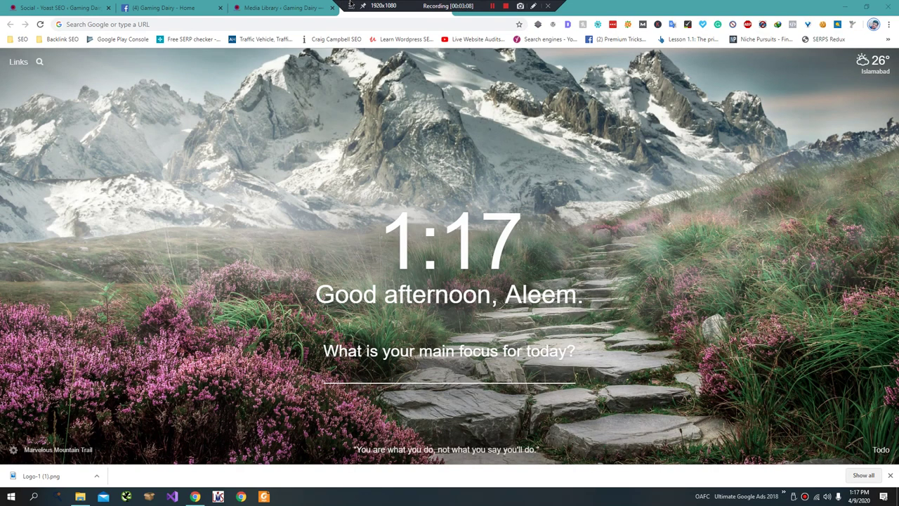
# Search Google Images for 'gamers cover facebook'.
pyautogui.write('g')
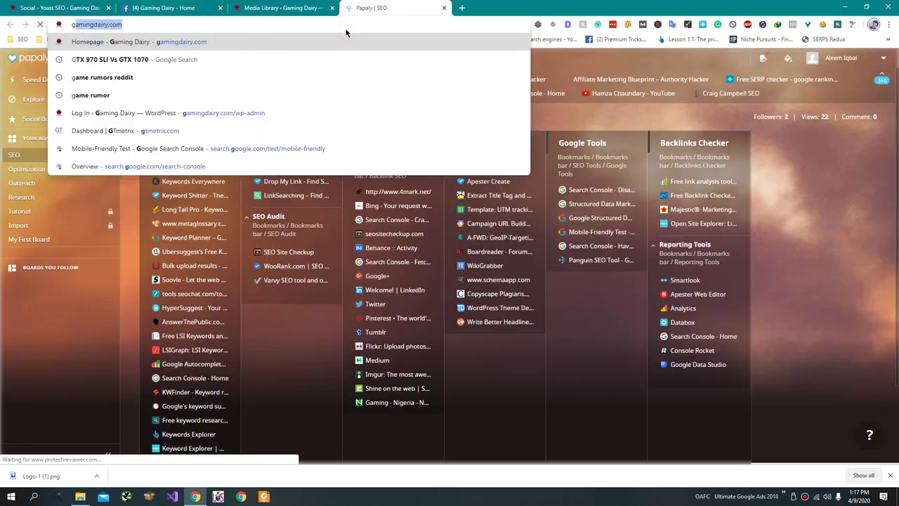
pyautogui.write('amers')
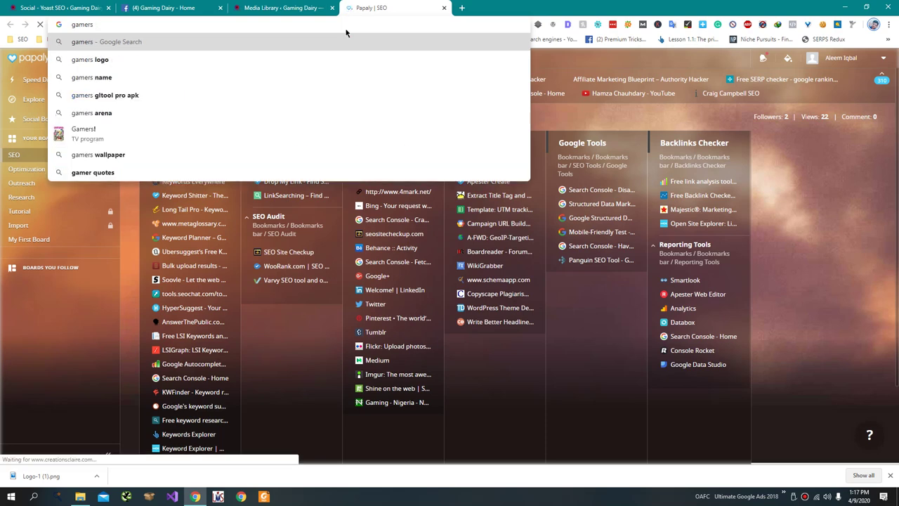
pyautogui.write(' s')
pyautogui.press('BackSpace')
pyautogui.write('cover face')
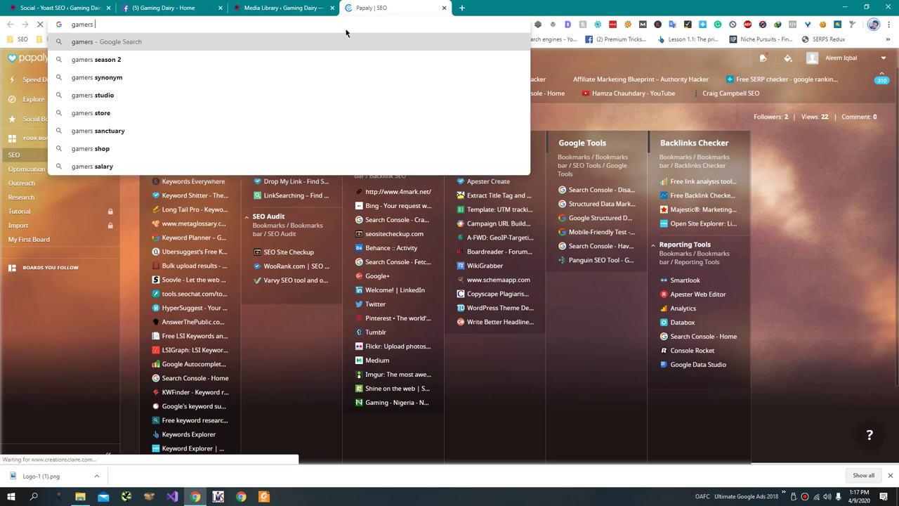
pyautogui.write('book')
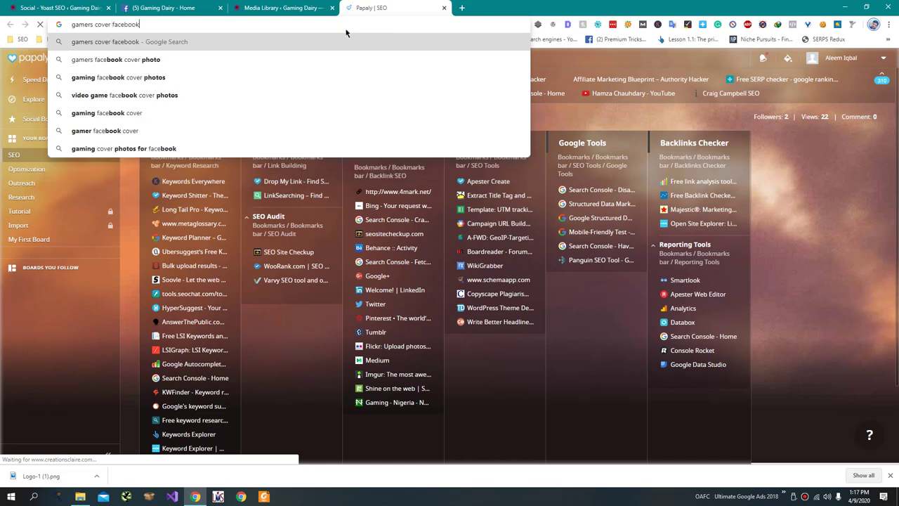
pyautogui.press('Return')
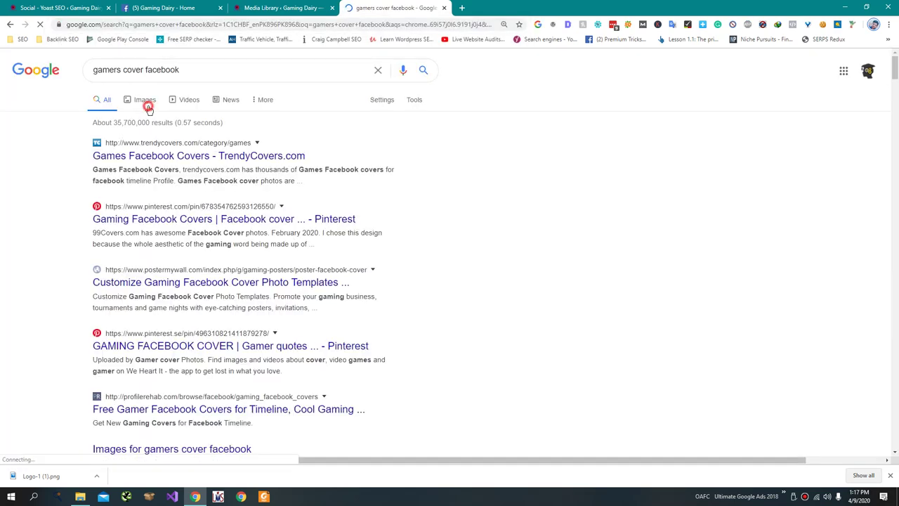
pyautogui.click(145, 103)
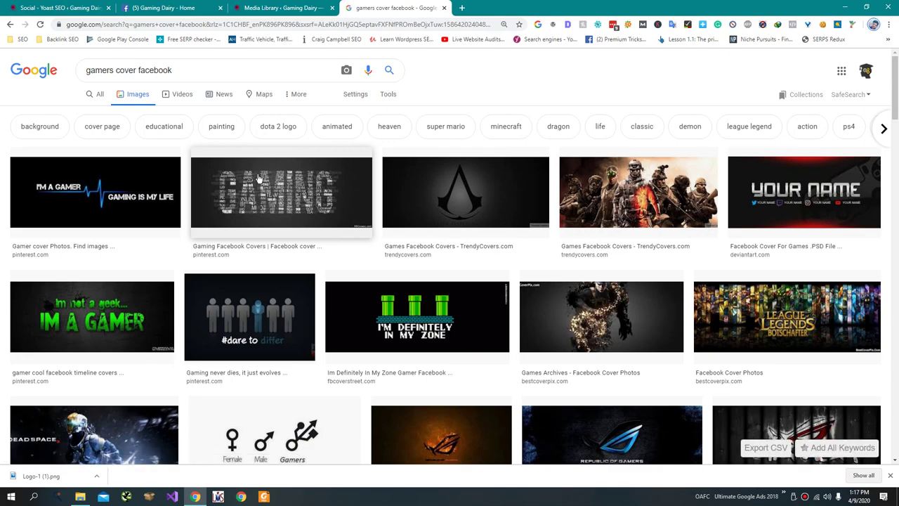
# Open the soldiers cover image full-size, always allowing images on its site.
pyautogui.click(628, 200)
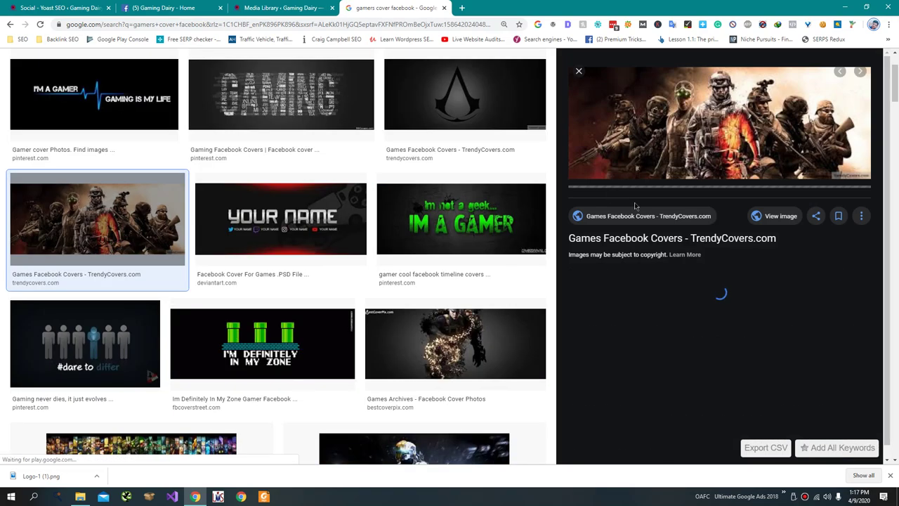
pyautogui.click(776, 224)
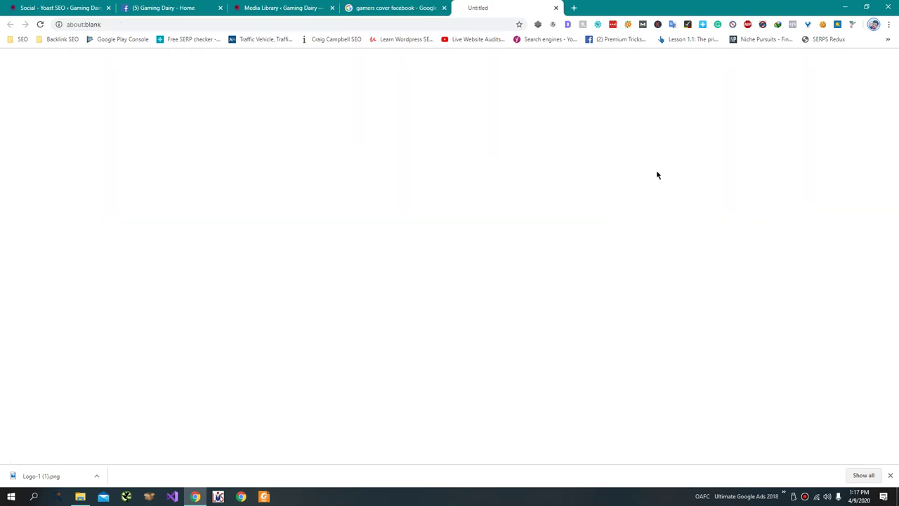
pyautogui.hotkey('ctrl', 'w')
pyautogui.click(795, 222)
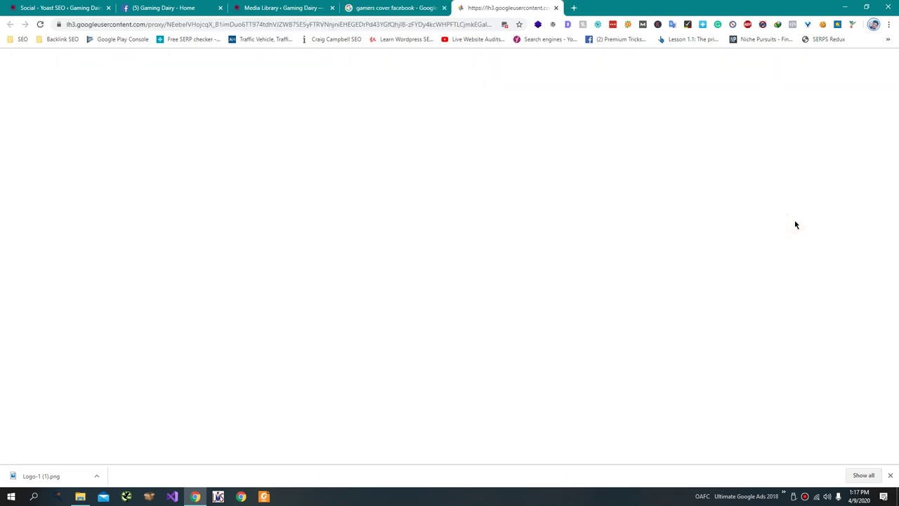
pyautogui.click(504, 23)
pyautogui.click(496, 68)
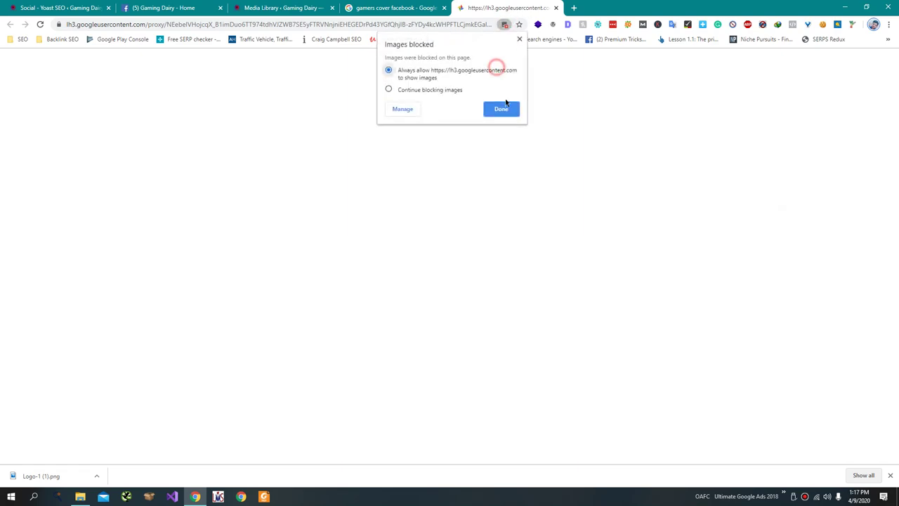
pyautogui.click(501, 107)
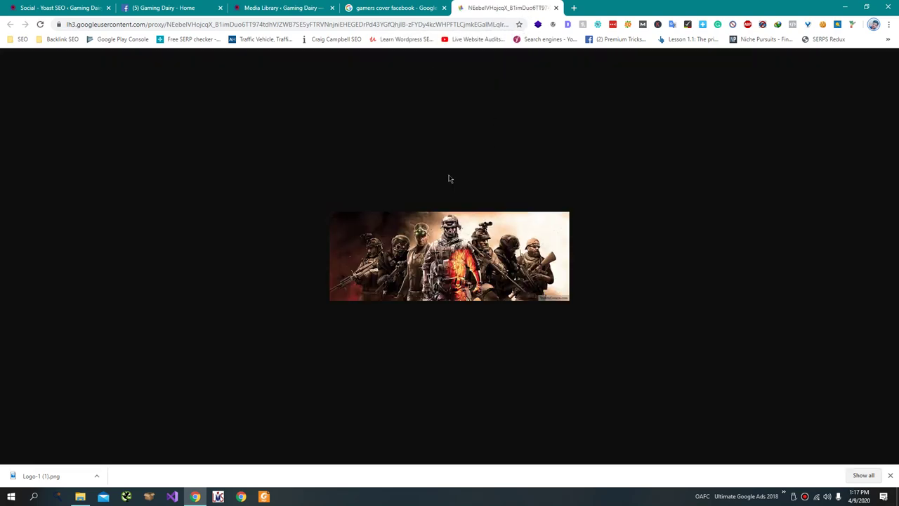
pyautogui.click(396, 8)
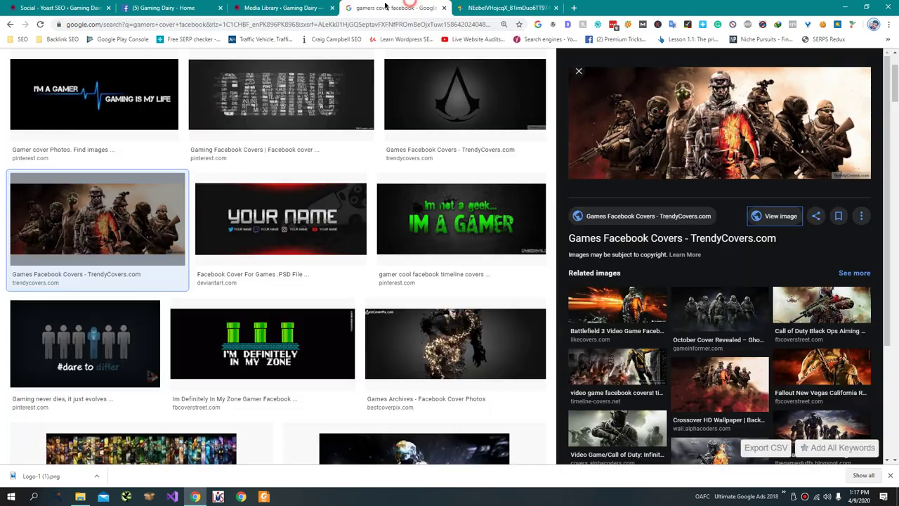
pyautogui.click(662, 242)
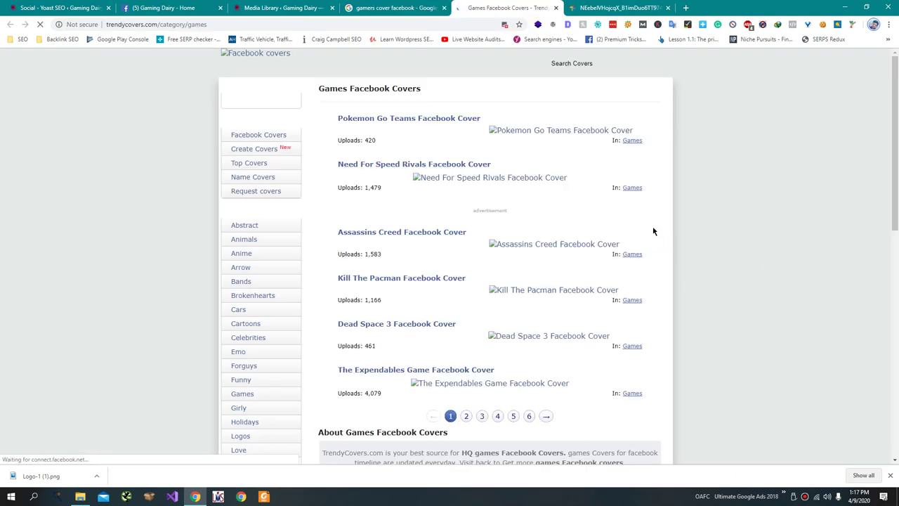
# Allow images on trendycovers.com and open The Expendables Game cover page.
pyautogui.click(504, 24)
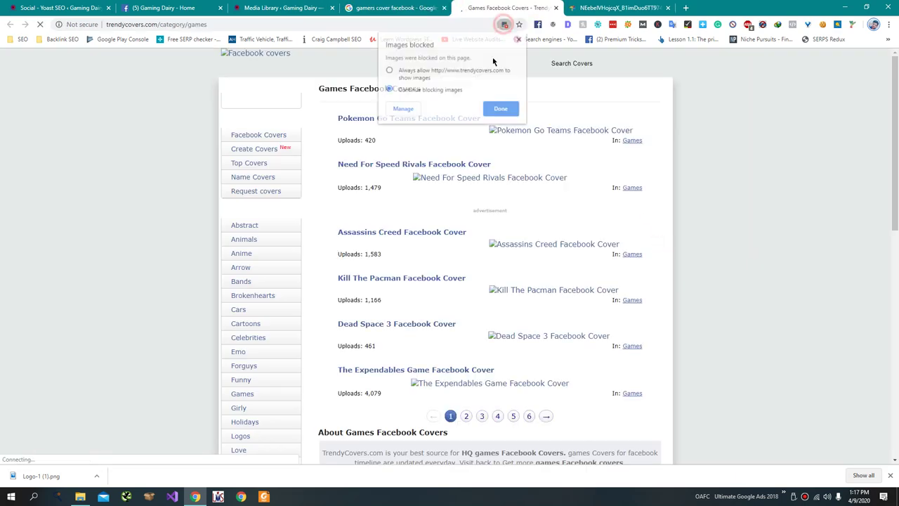
pyautogui.click(494, 76)
pyautogui.click(494, 111)
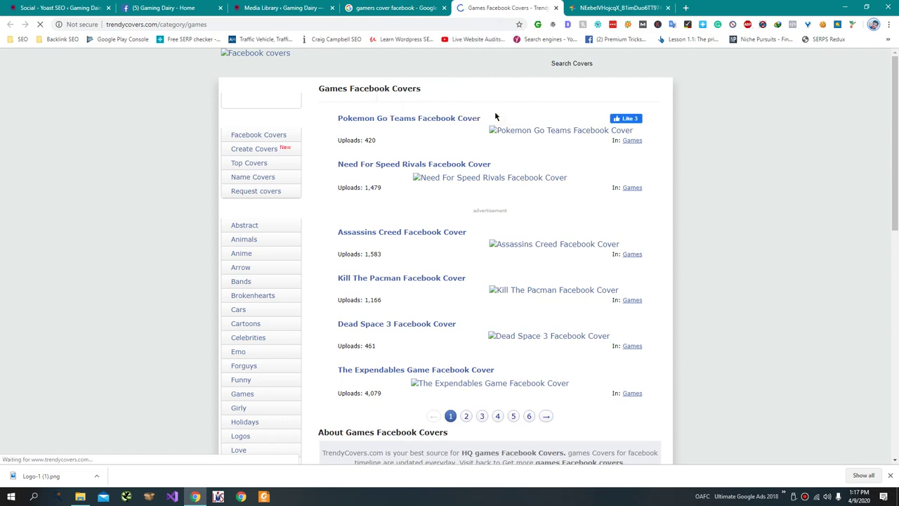
pyautogui.scroll(-6, 494, 117)
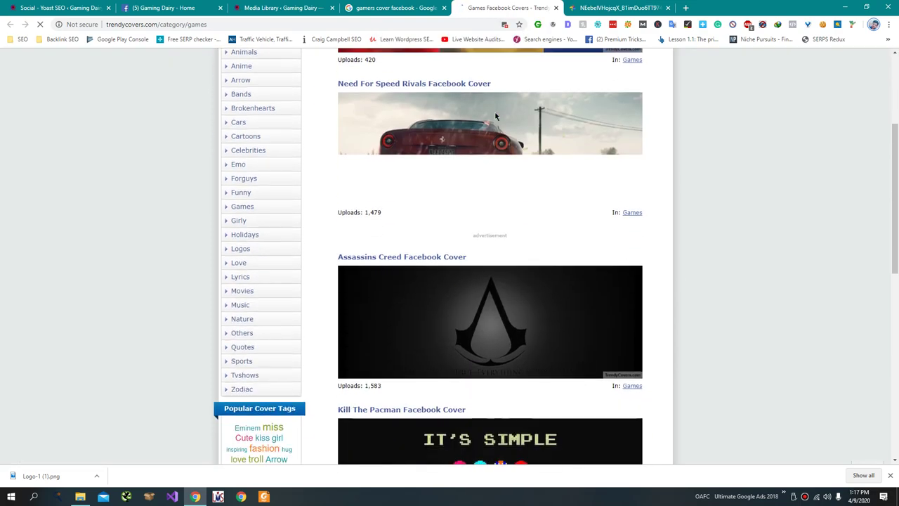
pyautogui.scroll(-4, 494, 117)
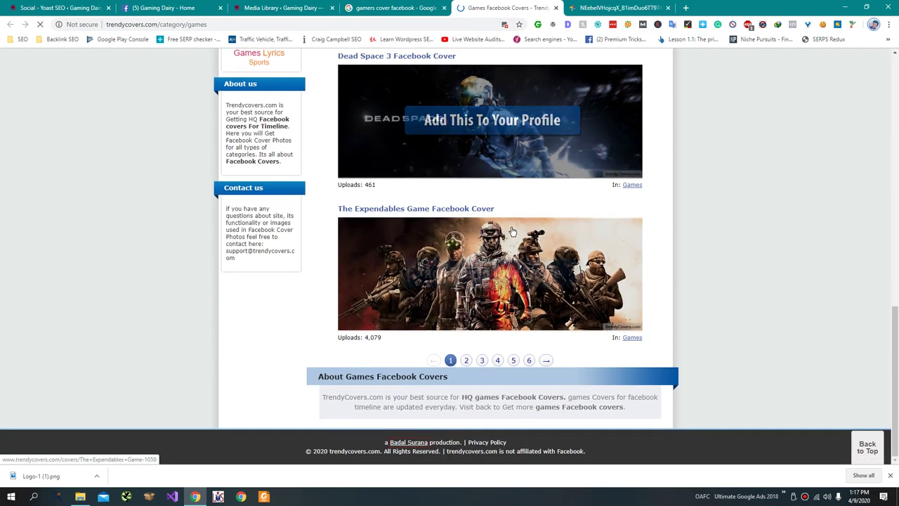
pyautogui.click(515, 249)
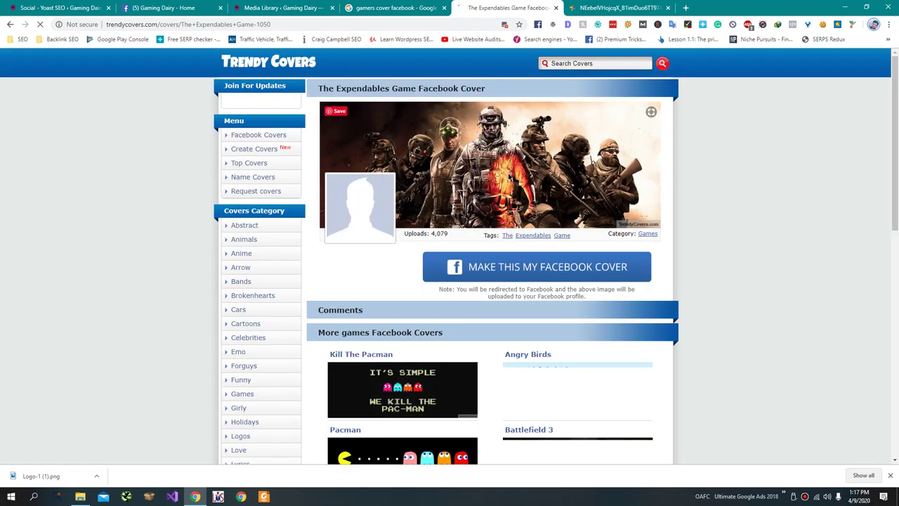
# Save the Expendables cover jpg to Downloads, view it, and close the viewer.
pyautogui.scroll(-3, 520, 225)
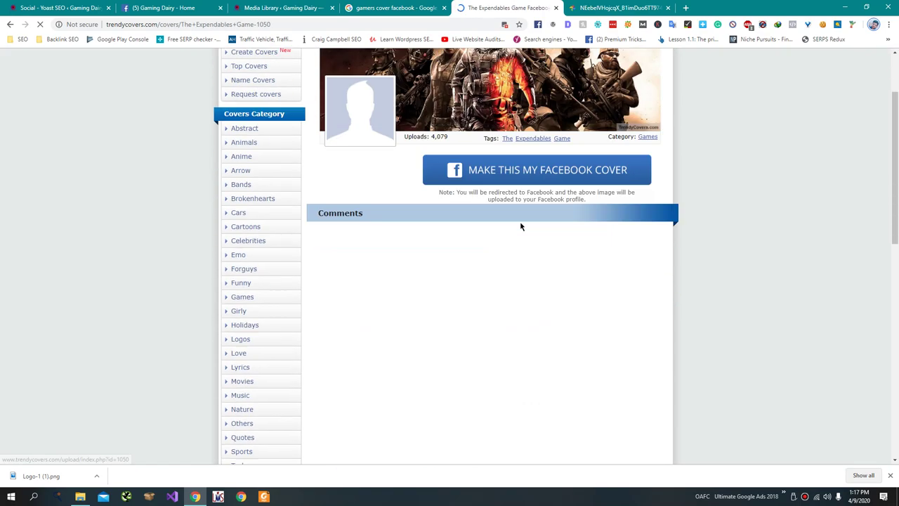
pyautogui.scroll(3, 521, 226)
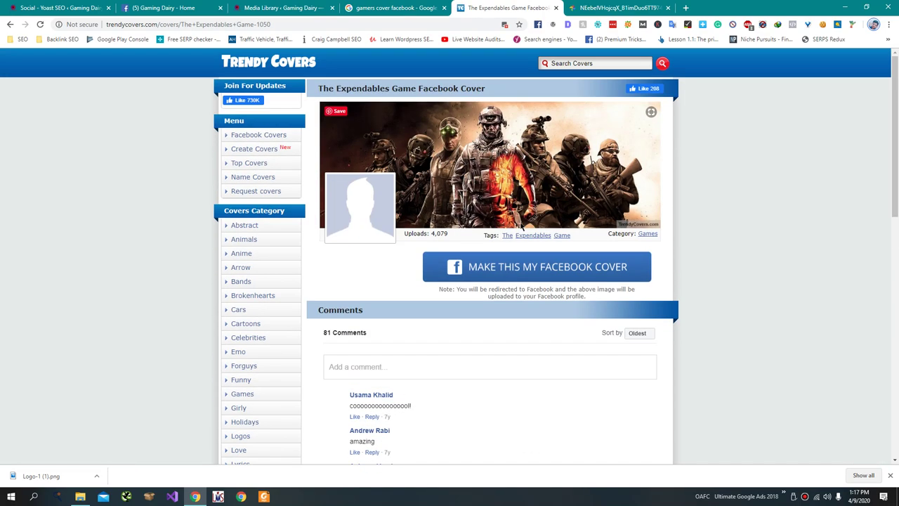
pyautogui.rightClick(511, 166)
pyautogui.click(534, 181)
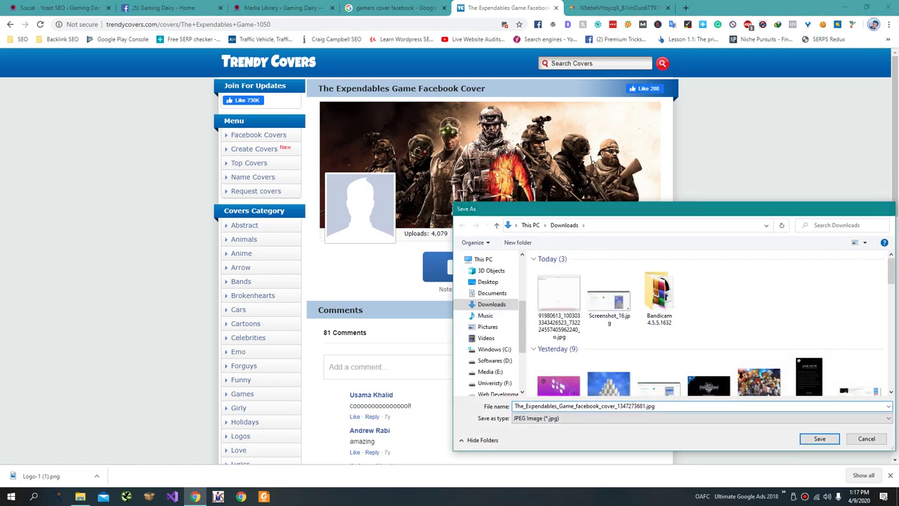
pyautogui.press('Return')
pyautogui.click(63, 479)
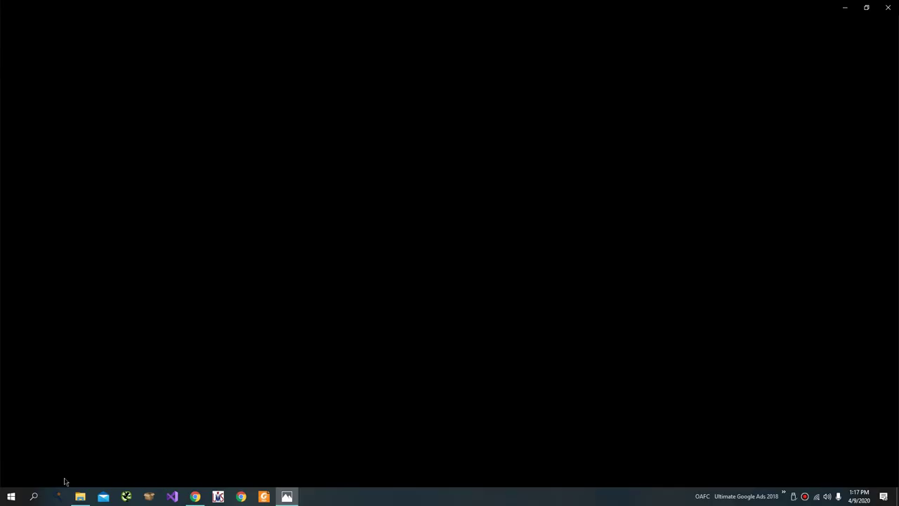
pyautogui.hotkey('alt', 'F4')
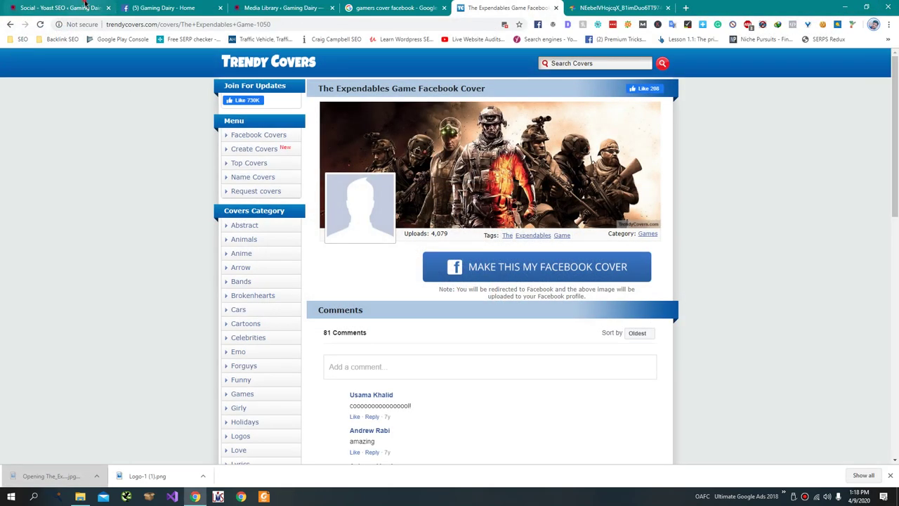
# Upload the downloaded Expendables jpg as the Gaming Dairy cover photo and save it.
pyautogui.click(84, 7)
pyautogui.click(162, 7)
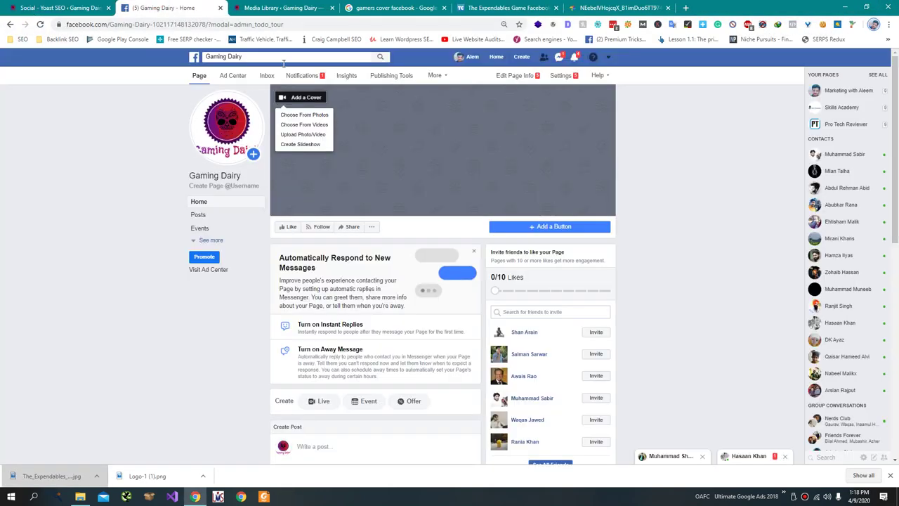
pyautogui.click(308, 134)
pyautogui.doubleClick(559, 299)
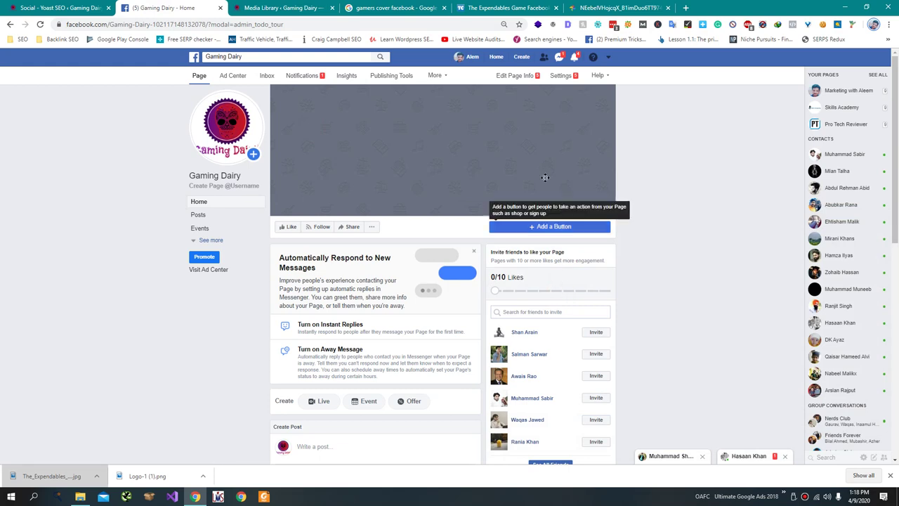
pyautogui.click(573, 207)
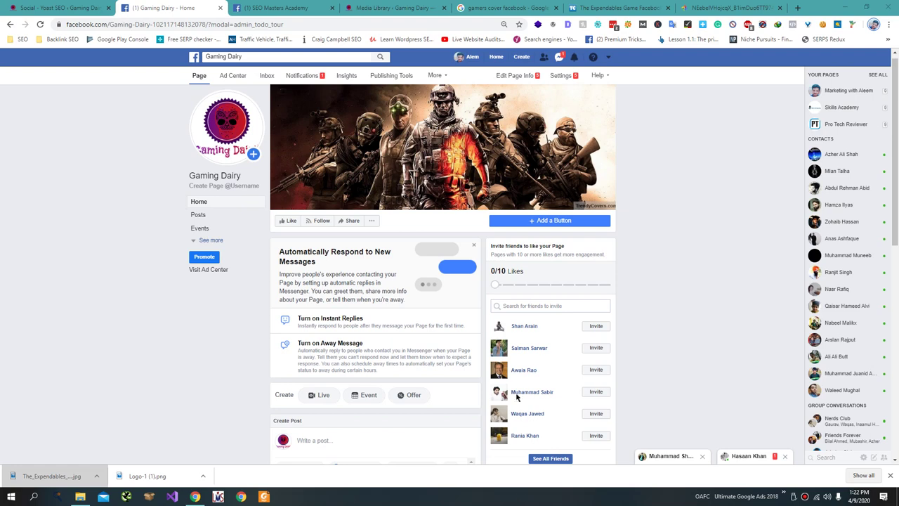
pyautogui.click(34, 5)
pyautogui.click(144, 7)
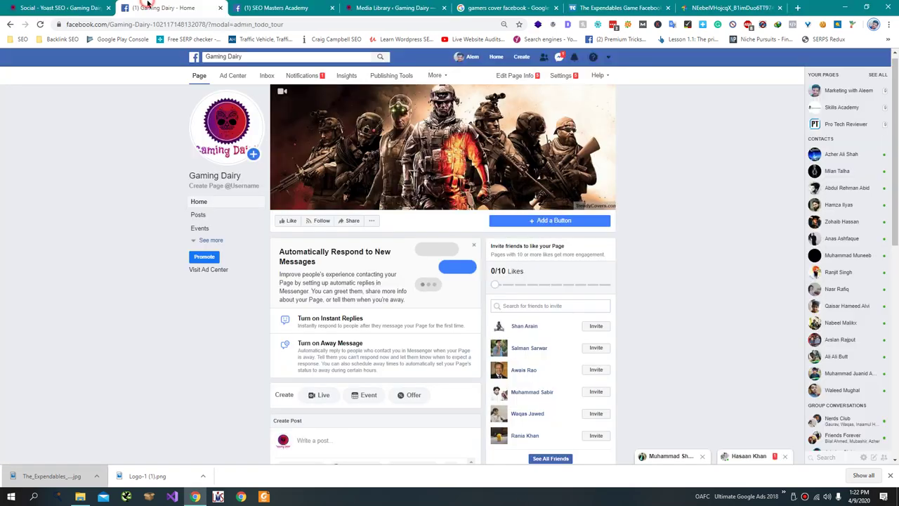
pyautogui.click(594, 220)
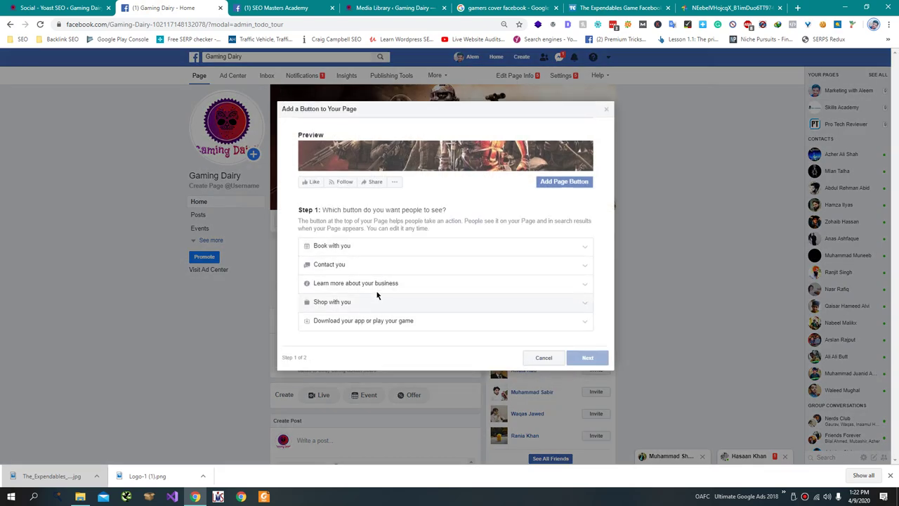
# Add a Learn More button that links to the pasted website address.
pyautogui.click(377, 281)
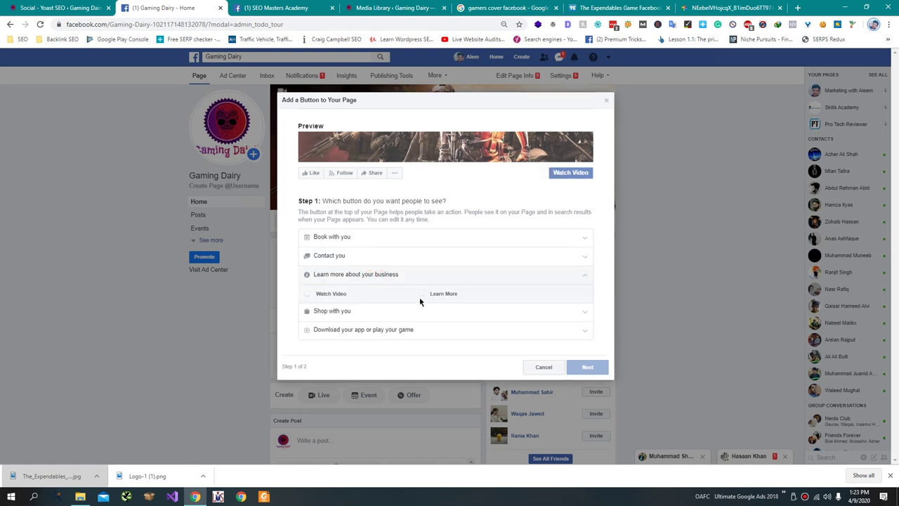
pyautogui.click(420, 295)
pyautogui.click(594, 367)
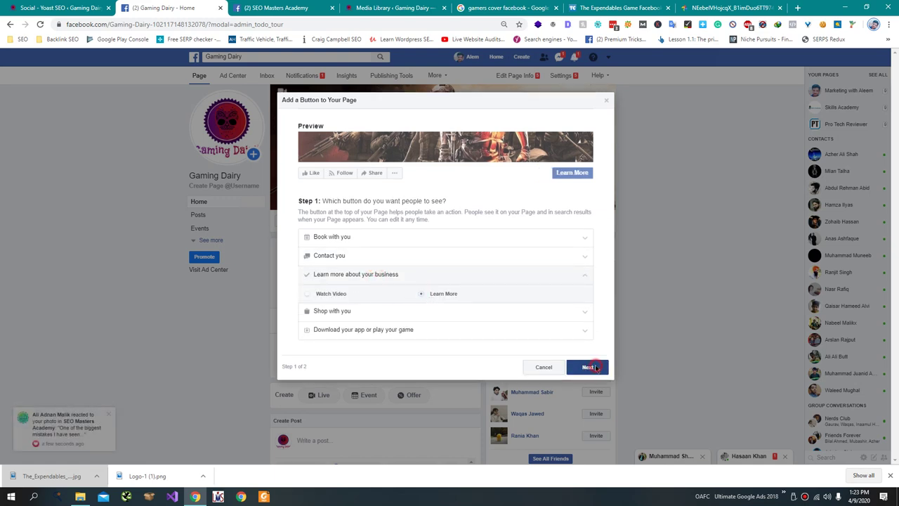
pyautogui.click(447, 291)
pyautogui.click(52, 5)
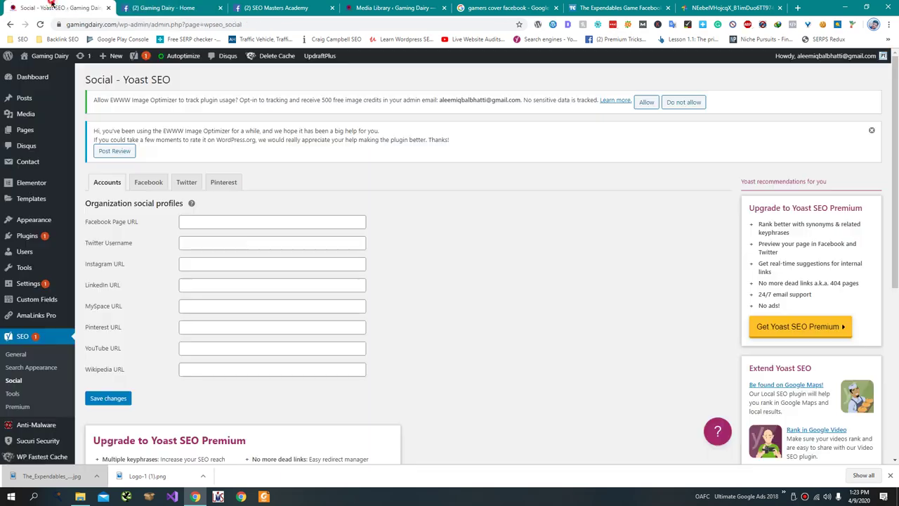
pyautogui.click(192, 5)
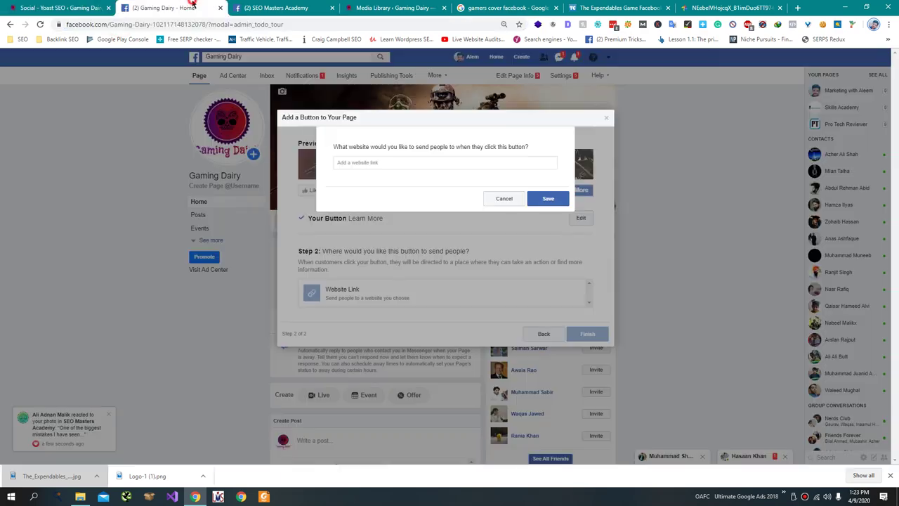
pyautogui.click(505, 161)
pyautogui.hotkey('ctrl', 'v')
pyautogui.click(548, 199)
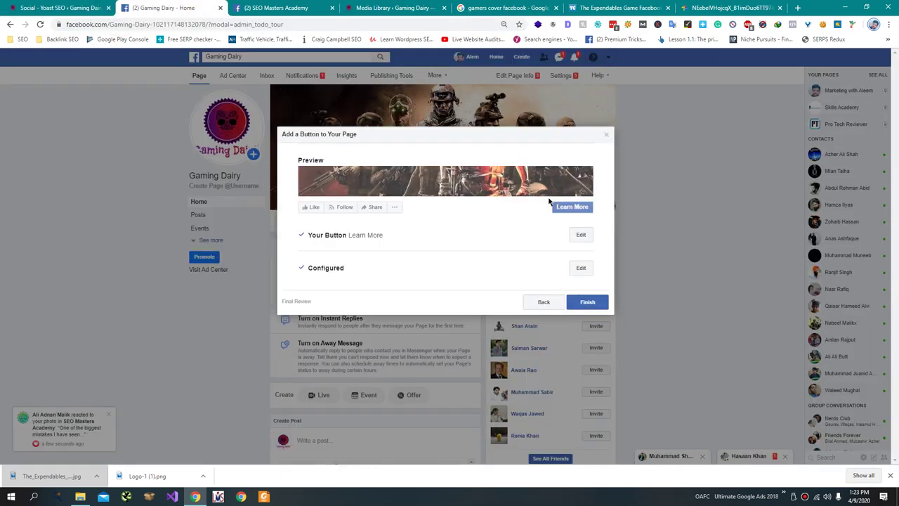
pyautogui.click(585, 310)
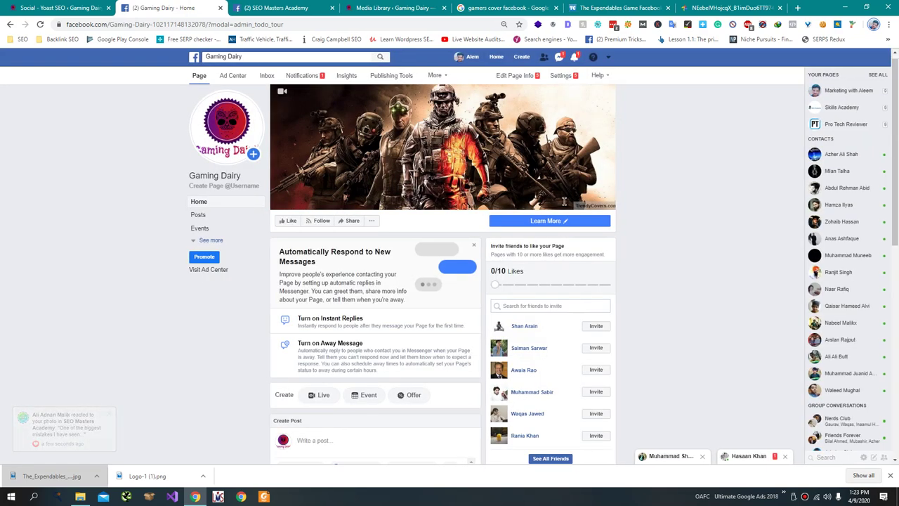
pyautogui.scroll(-3, 542, 278)
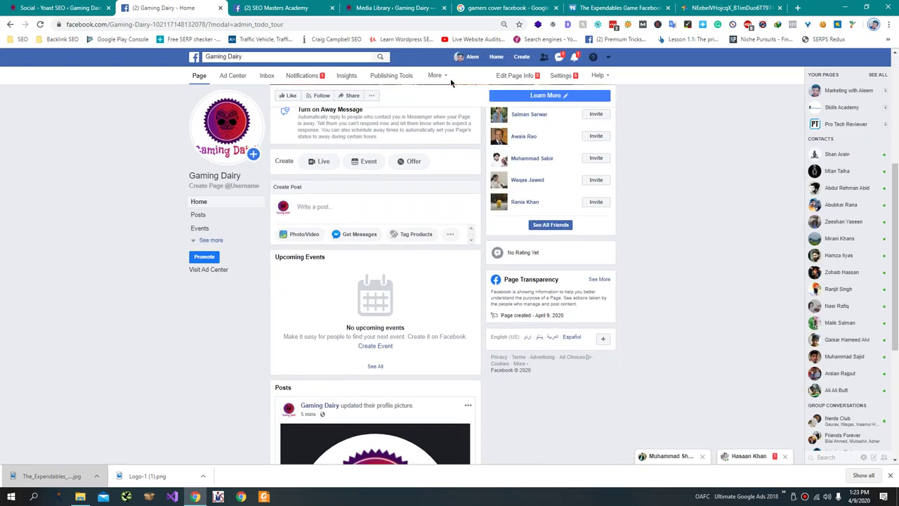
pyautogui.click(555, 80)
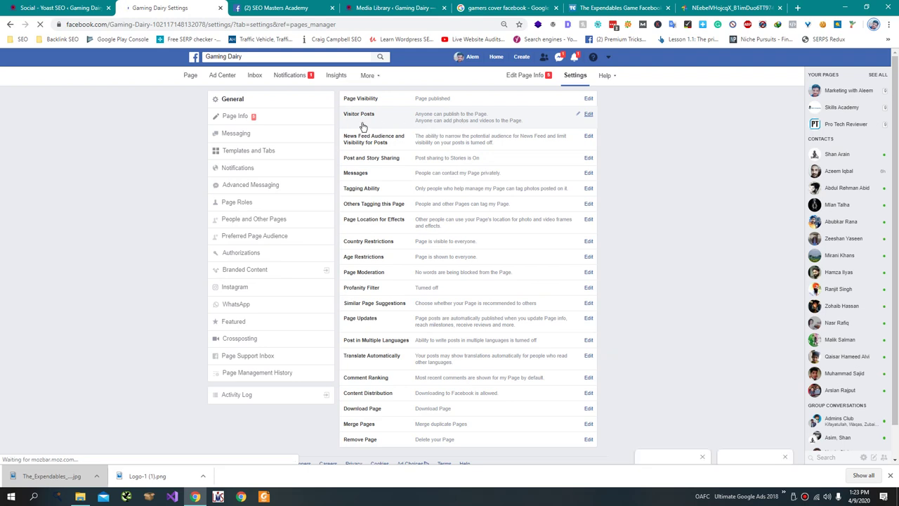
pyautogui.click(255, 119)
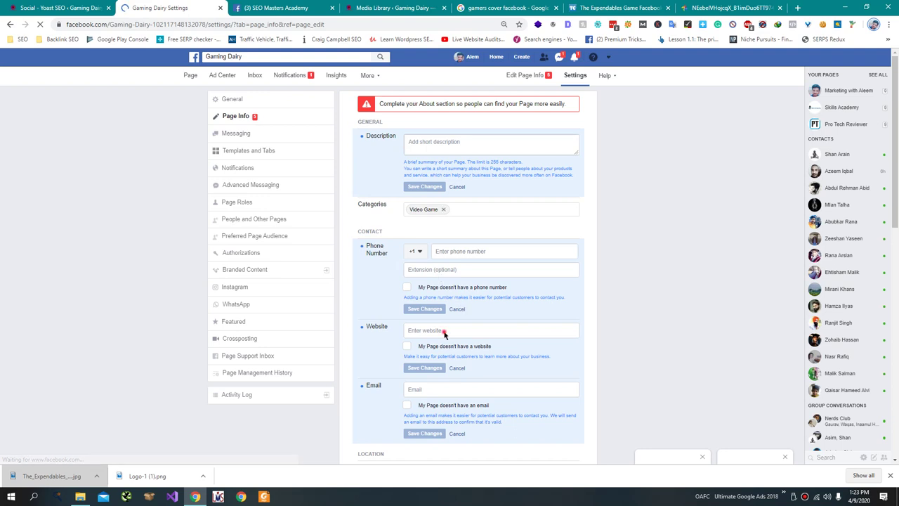
pyautogui.click(450, 330)
pyautogui.write('https://www.gamingdairy.com/')
pyautogui.click(426, 370)
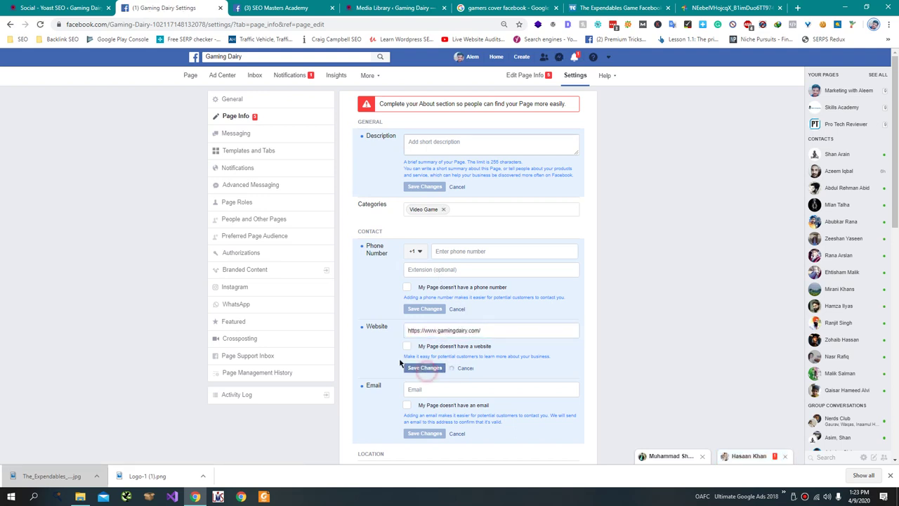
# Check the saved Page Info, place the cursor in the Description field, and return to WordPress.
pyautogui.scroll(-2, 394, 358)
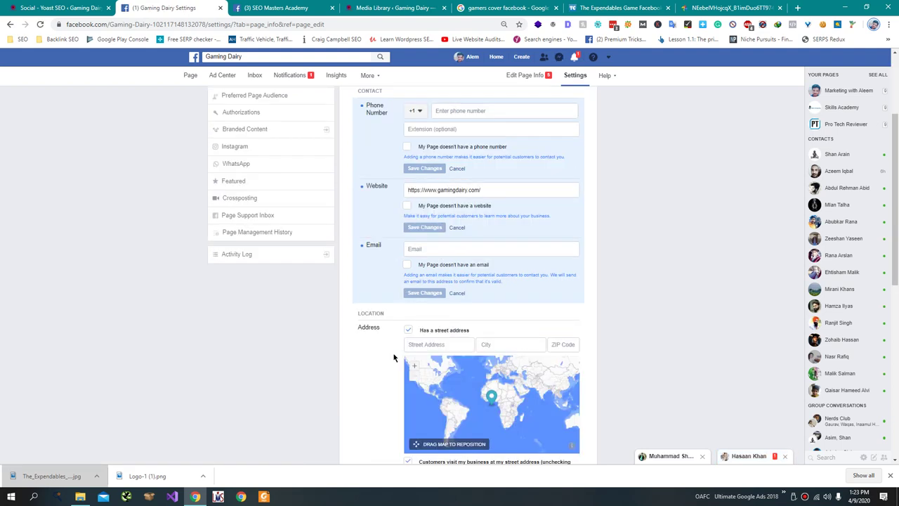
pyautogui.scroll(2, 394, 357)
pyautogui.scroll(-4, 440, 315)
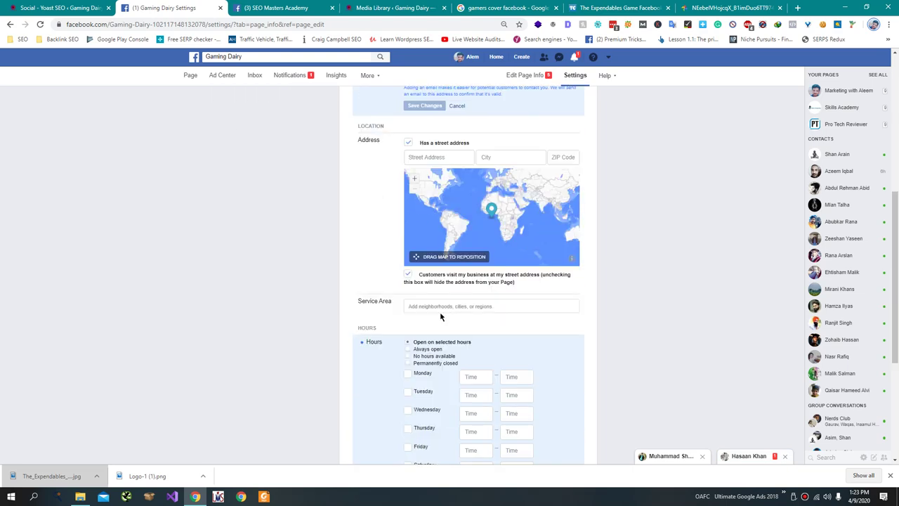
pyautogui.scroll(-3, 441, 315)
pyautogui.scroll(3, 440, 314)
pyautogui.scroll(5, 440, 315)
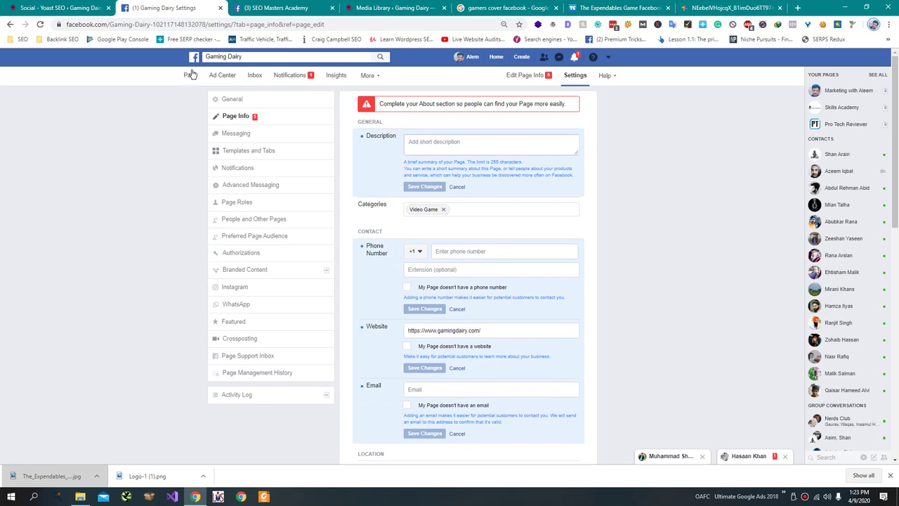
pyautogui.click(440, 136)
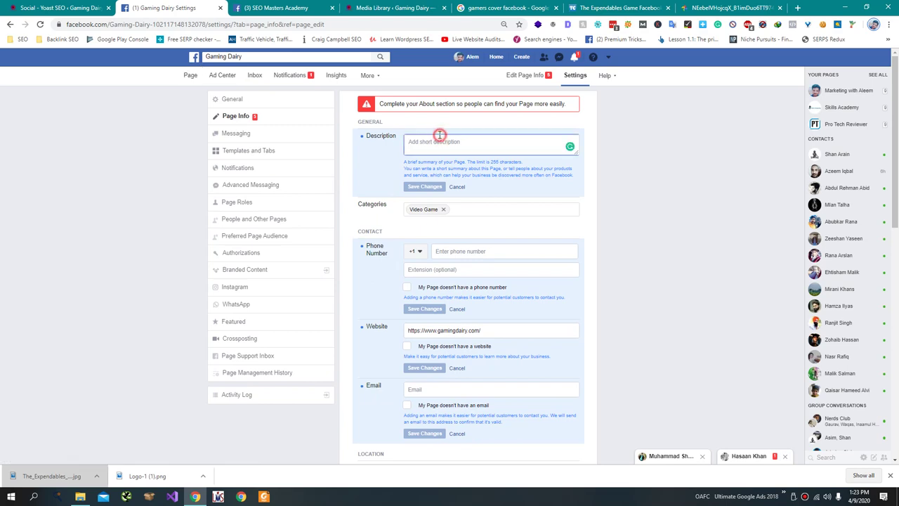
pyautogui.click(43, 8)
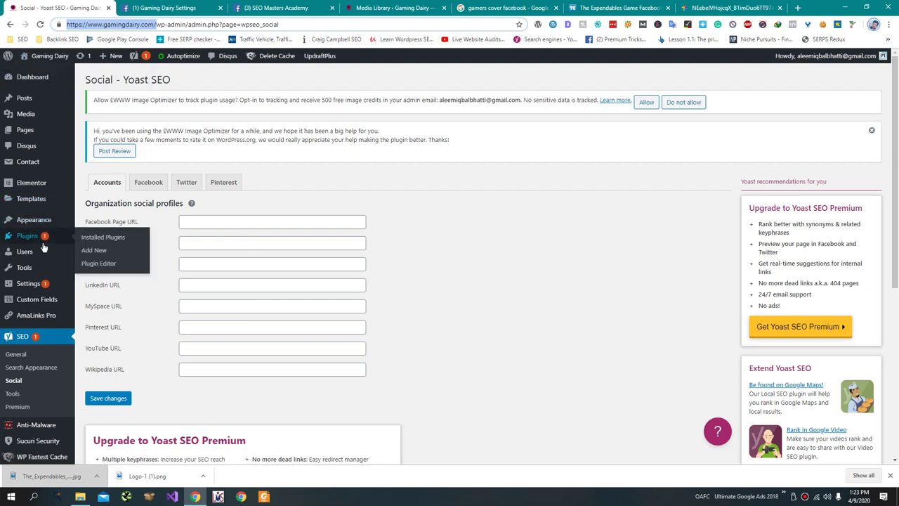
# Open About Us from the Pages list in a new editor tab and select its opening paragraph.
pyautogui.click(37, 131)
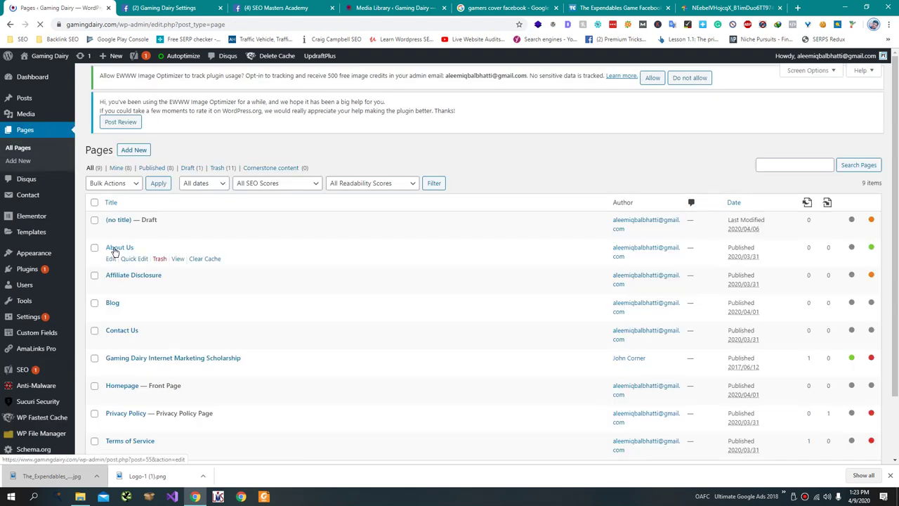
pyautogui.middleClick(112, 249)
pyautogui.click(141, 8)
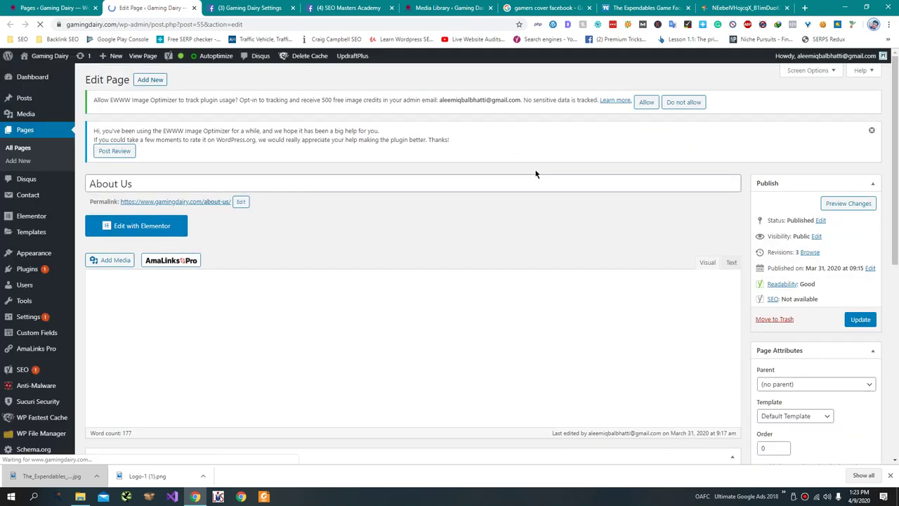
pyautogui.scroll(-1, 363, 249)
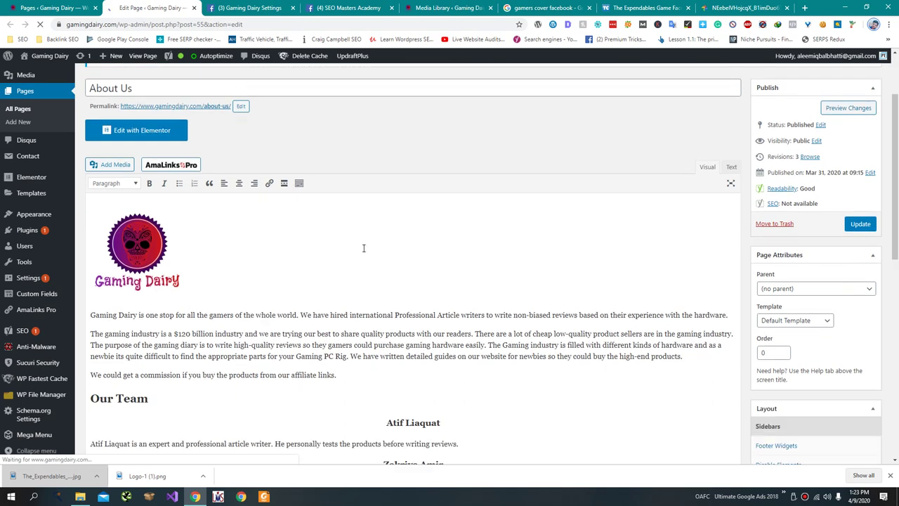
pyautogui.click(90, 316)
pyautogui.keyDown('shift'); pyautogui.click(735, 314); pyautogui.keyUp('shift')
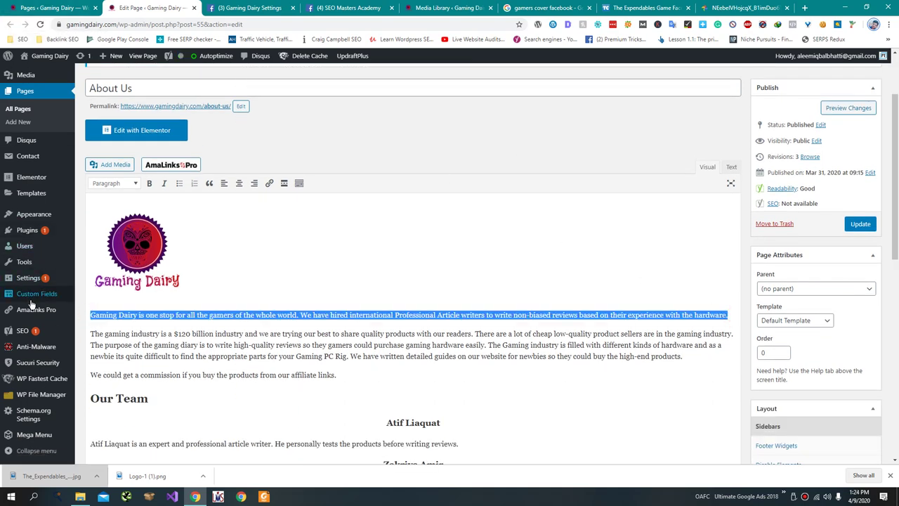
pyautogui.scroll(-1, 71, 295)
# Copy the About Us opening paragraph into the Facebook page Description and save it.
pyautogui.moveTo(48, 336)
pyautogui.hotkey('ctrl', 'c')
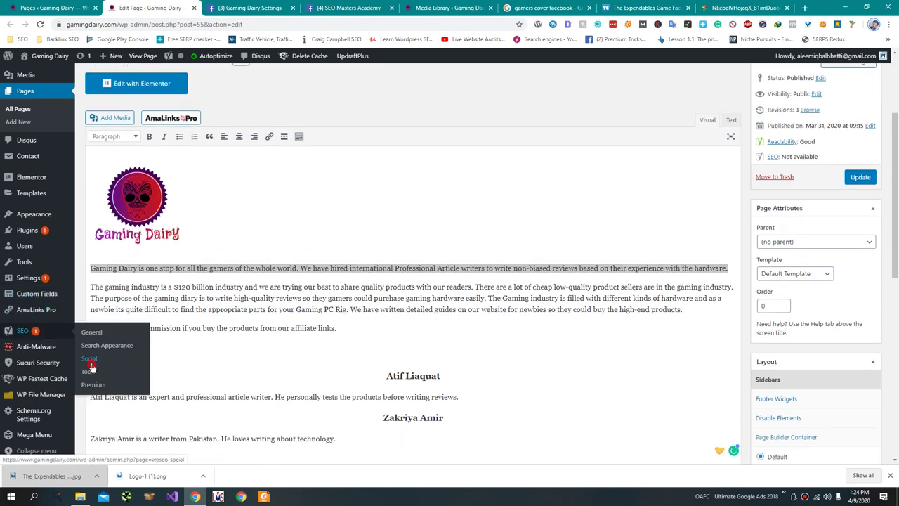
pyautogui.hotkey('ctrl', 'Tab')
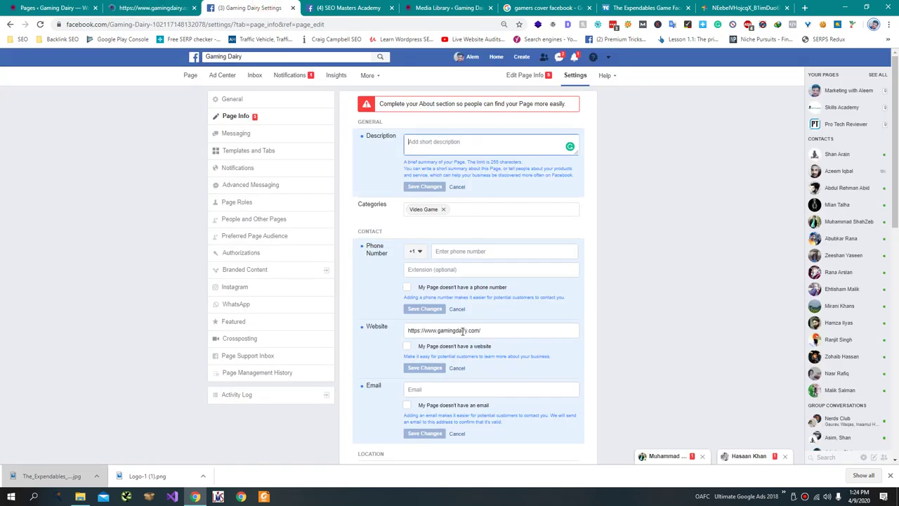
pyautogui.scroll(-1, 491, 363)
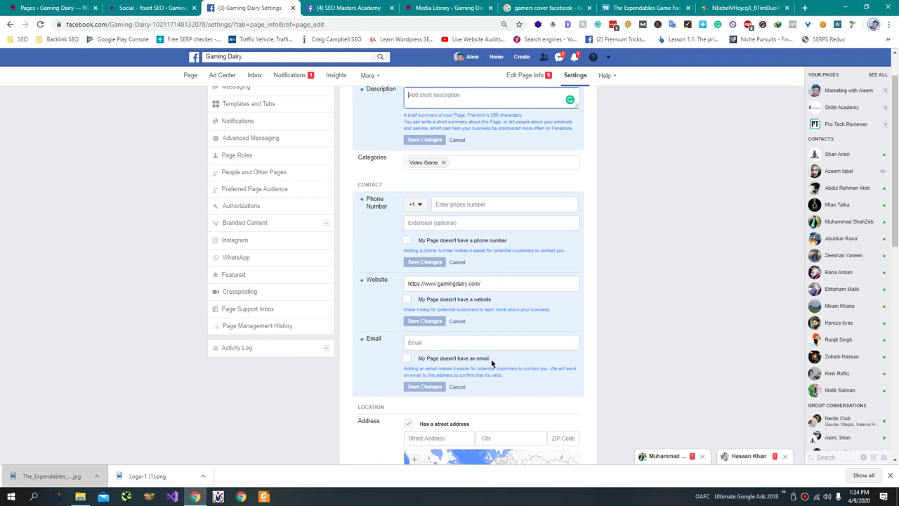
pyautogui.scroll(1, 492, 363)
pyautogui.hotkey('ctrl', 'v')
pyautogui.click(428, 198)
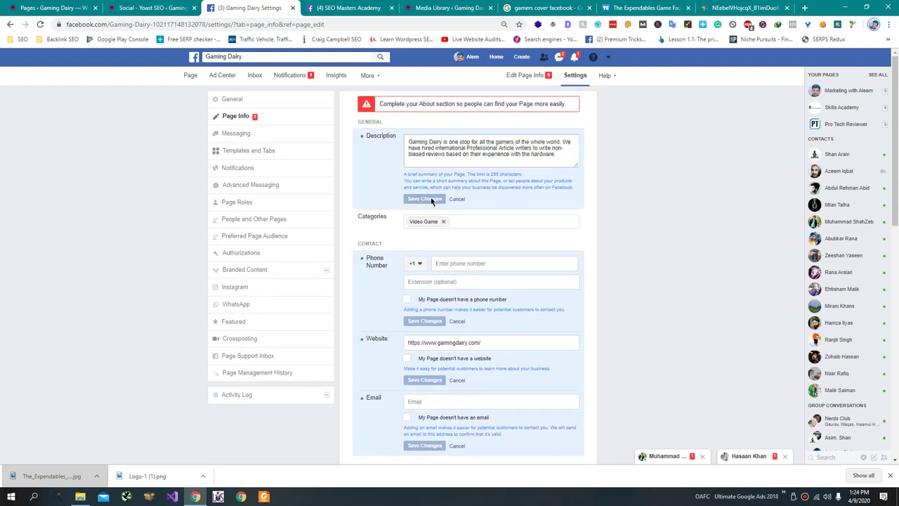
pyautogui.click(159, 6)
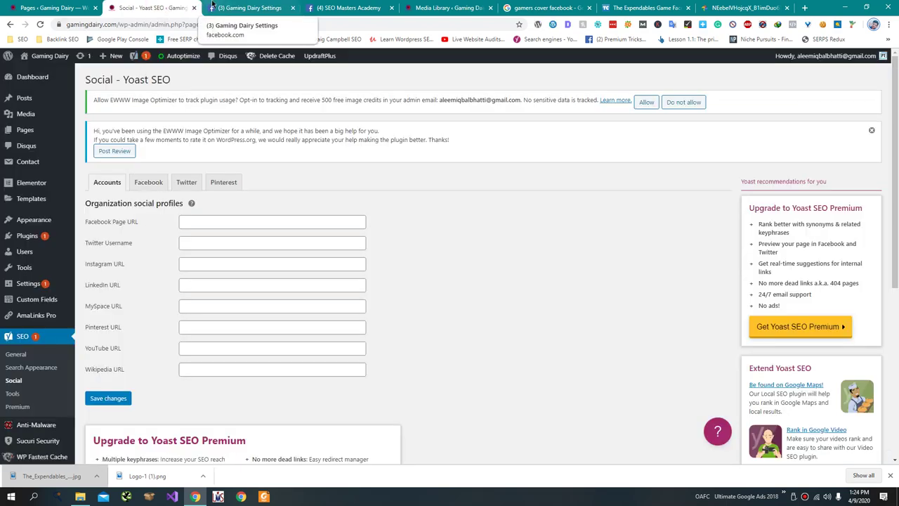
# Go back to the Gaming Dairy Facebook page and copy its address from the address bar.
pyautogui.click(212, 6)
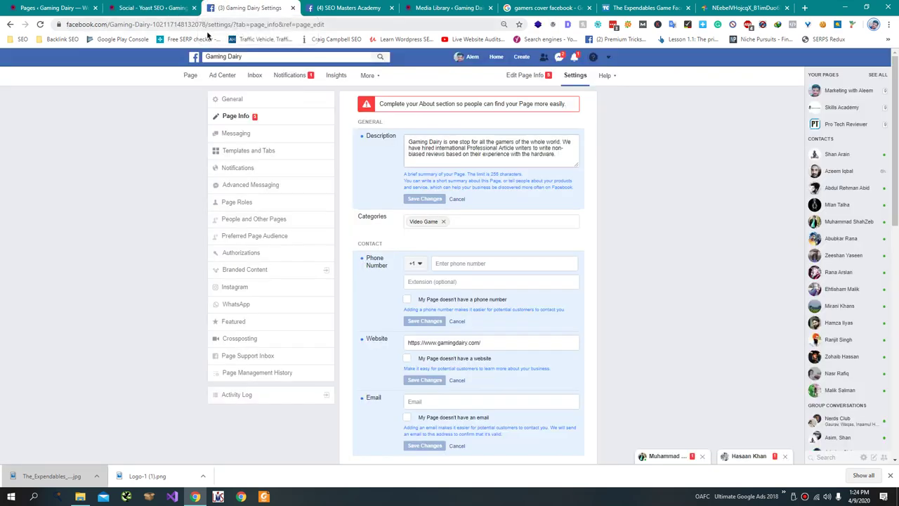
pyautogui.click(192, 75)
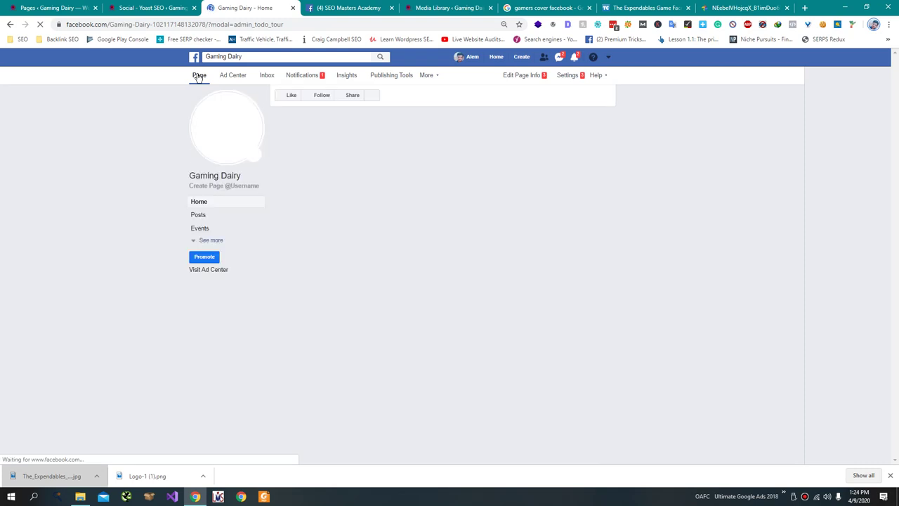
pyautogui.scroll(-1, 507, 246)
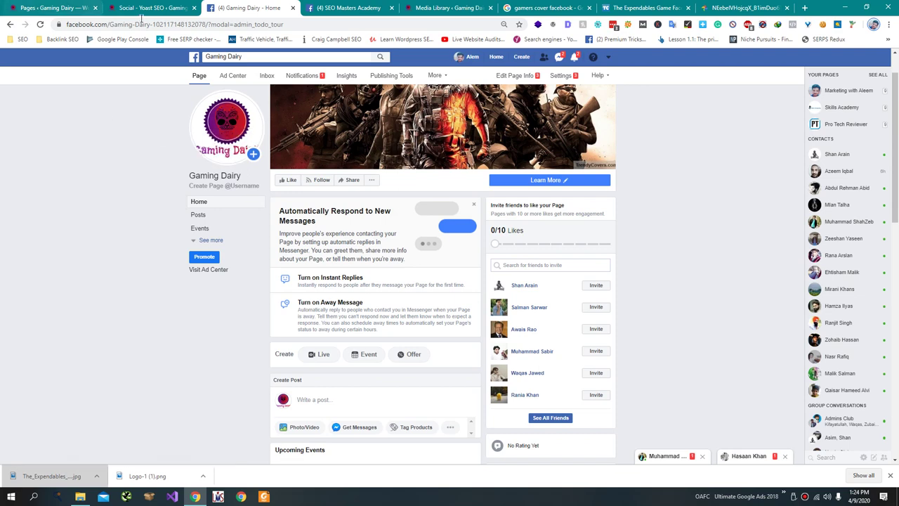
pyautogui.moveTo(141, 19); pyautogui.dragTo(132, 20)
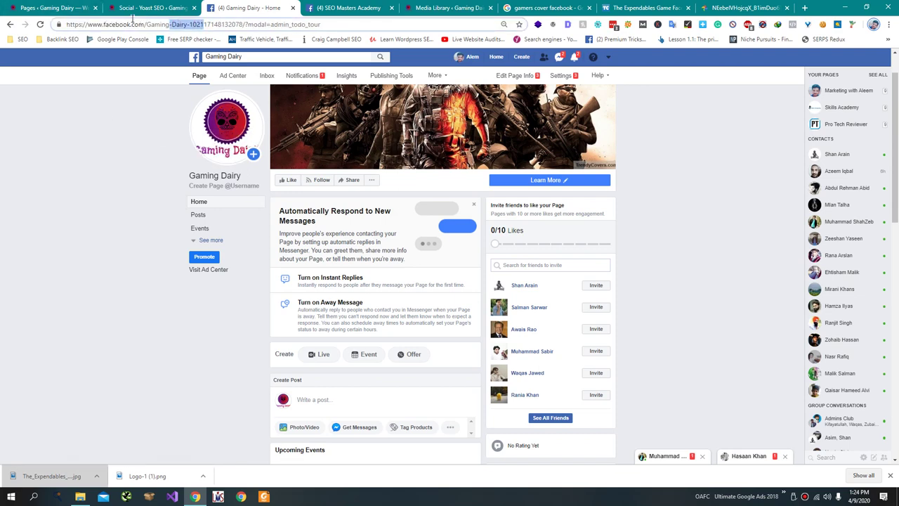
pyautogui.click(214, 24)
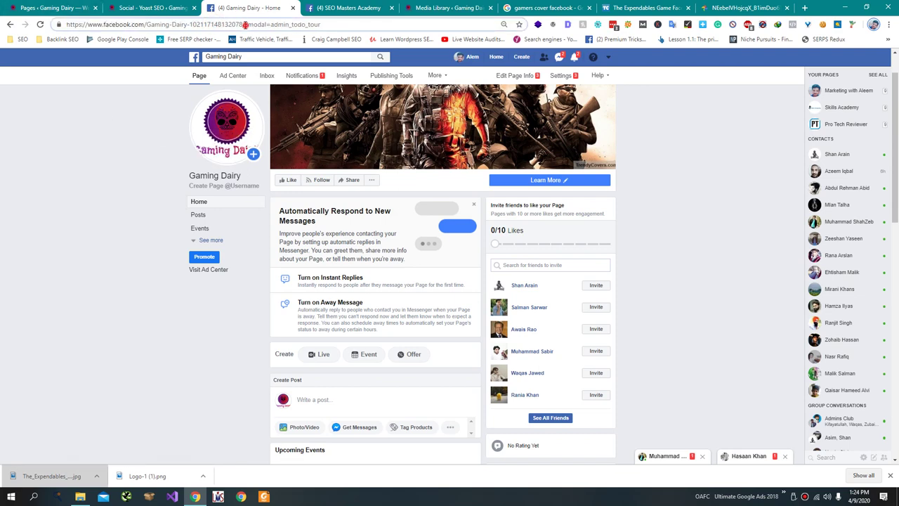
pyautogui.moveTo(244, 24); pyautogui.dragTo(47, 24)
pyautogui.scroll(-8, 153, 179)
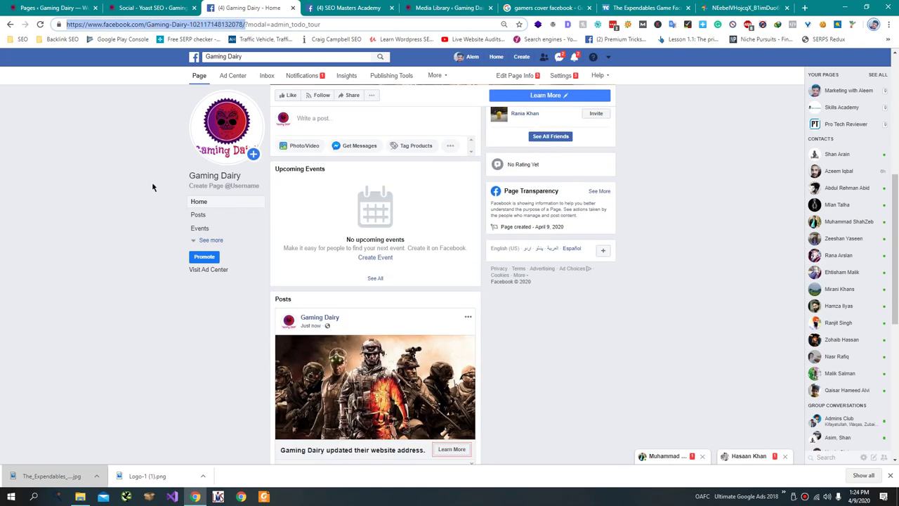
pyautogui.scroll(5, 153, 179)
pyautogui.scroll(5, 155, 183)
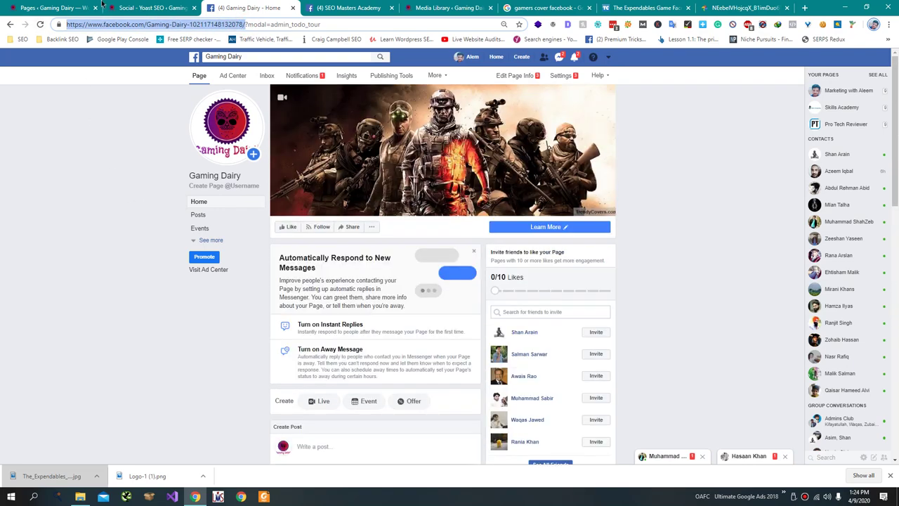
# Paste the Facebook page address into Yoast SEO's Facebook Page URL field.
pyautogui.click(52, 8)
pyautogui.click(151, 8)
pyautogui.click(196, 222)
pyautogui.hotkey('ctrl', 'v')
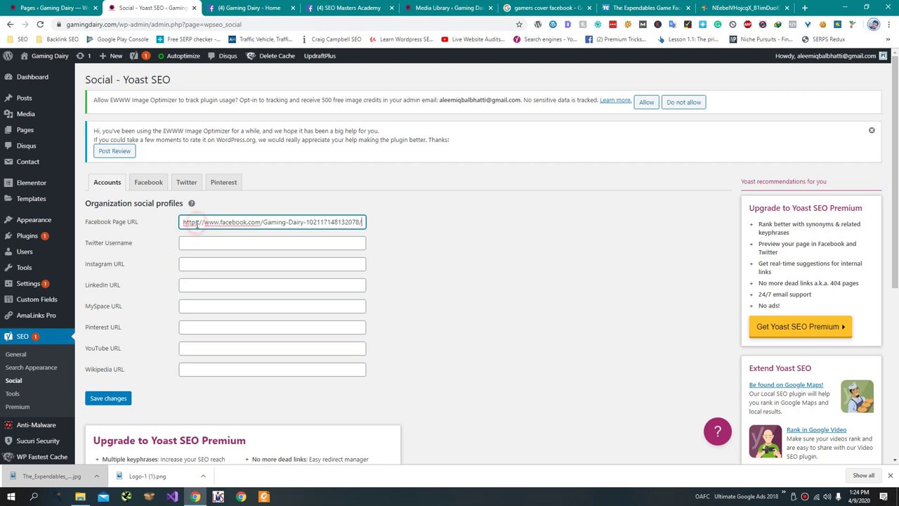
pyautogui.click(206, 243)
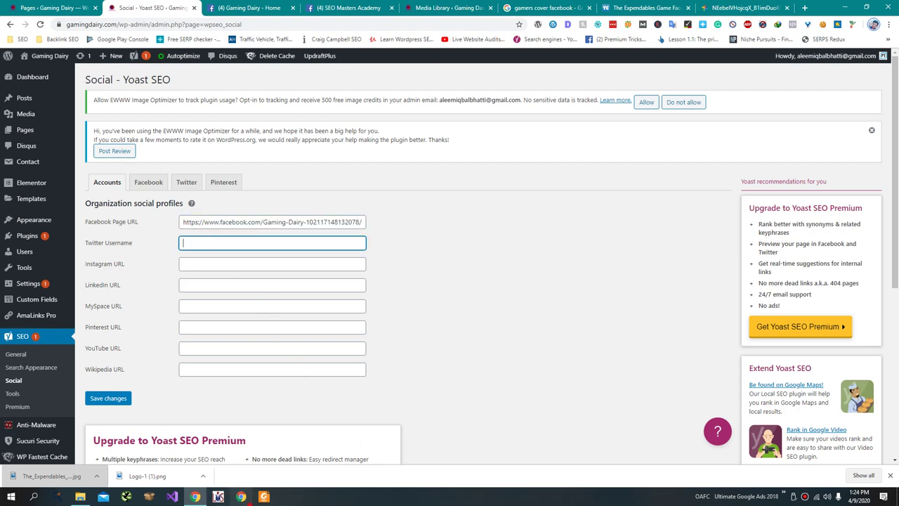
pyautogui.click(241, 496)
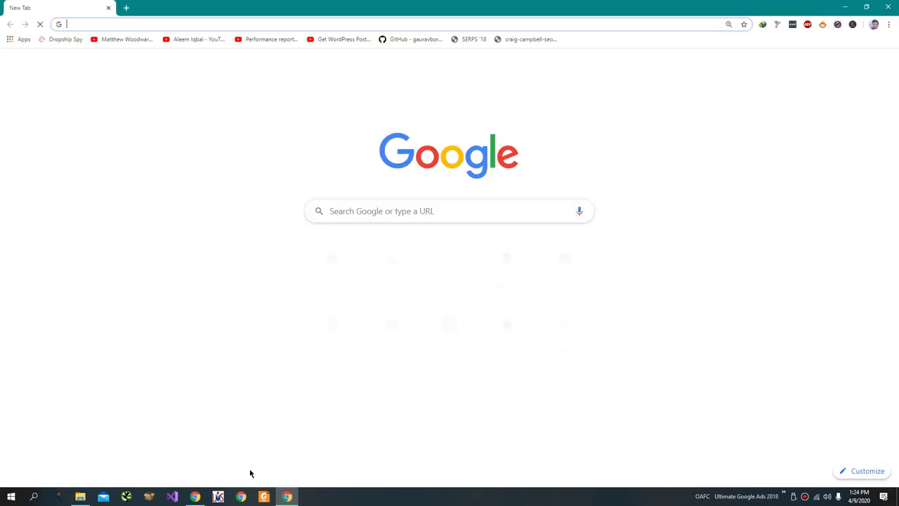
# Load twitter.com, start signing up, and fill in the account's full name.
pyautogui.write('twitter.com')
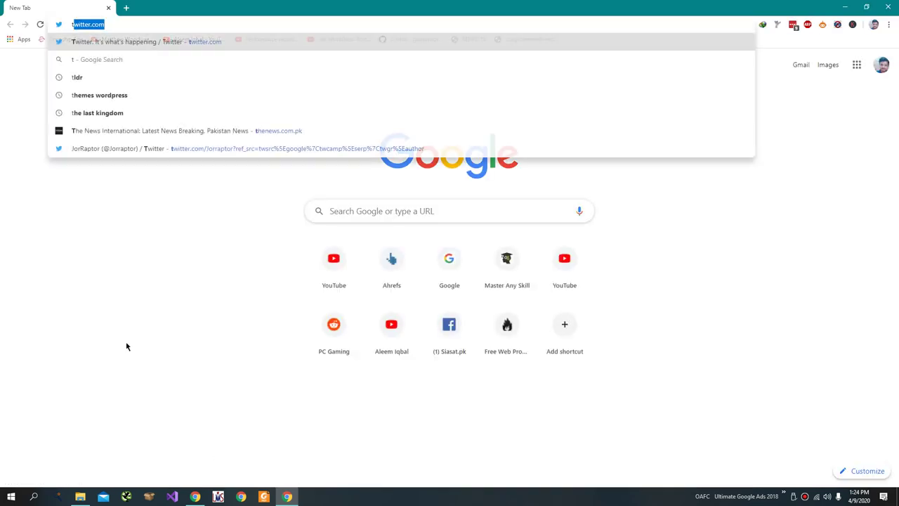
pyautogui.press('Return')
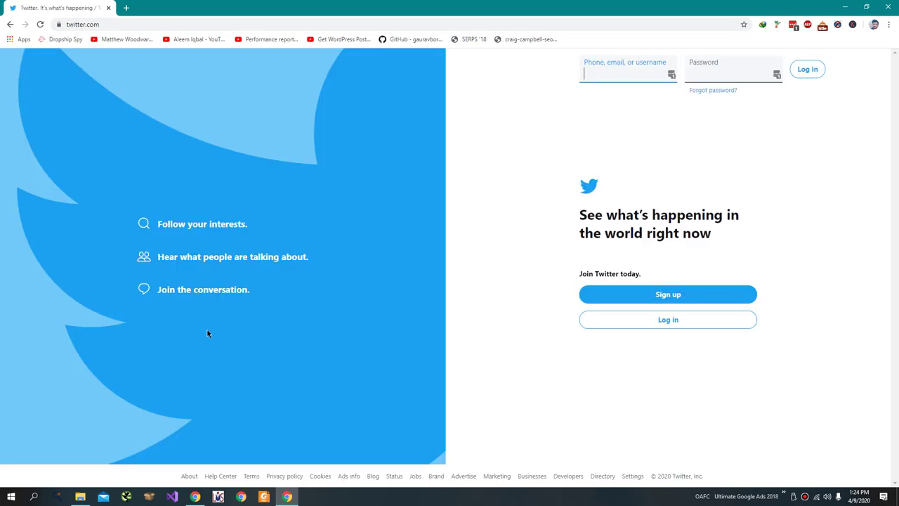
pyautogui.click(617, 301)
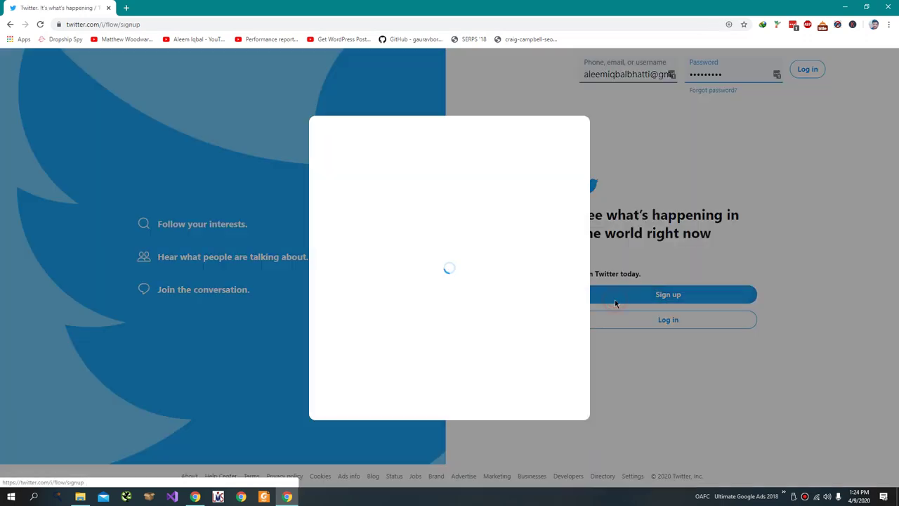
pyautogui.write('Aleem')
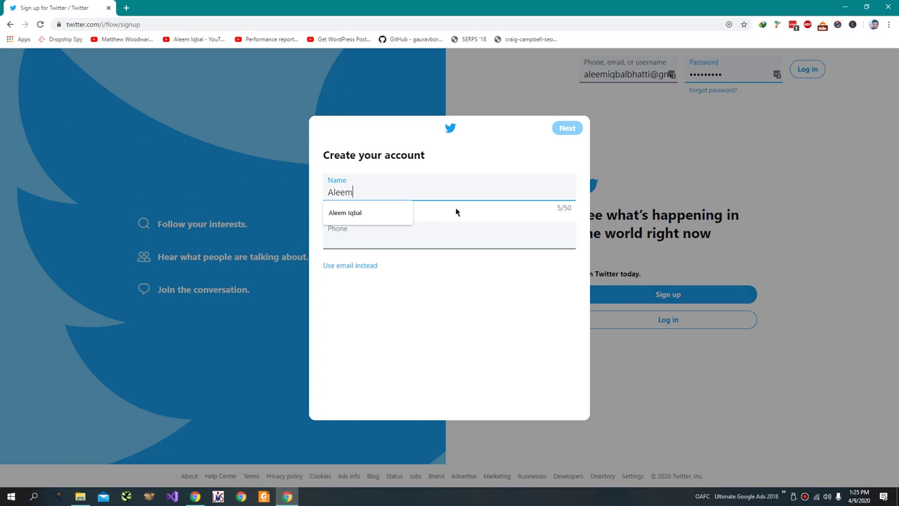
pyautogui.press('Down')
pyautogui.press('Return')
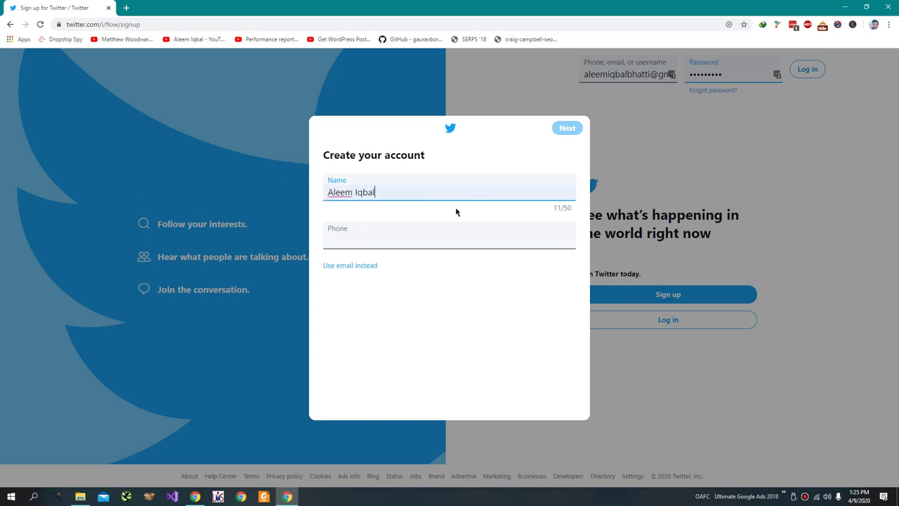
pyautogui.press('Tab')
# Switch to e-mail sign-up, choose the saved e-mail address, and submit the account details.
pyautogui.click(325, 265)
pyautogui.click(389, 238)
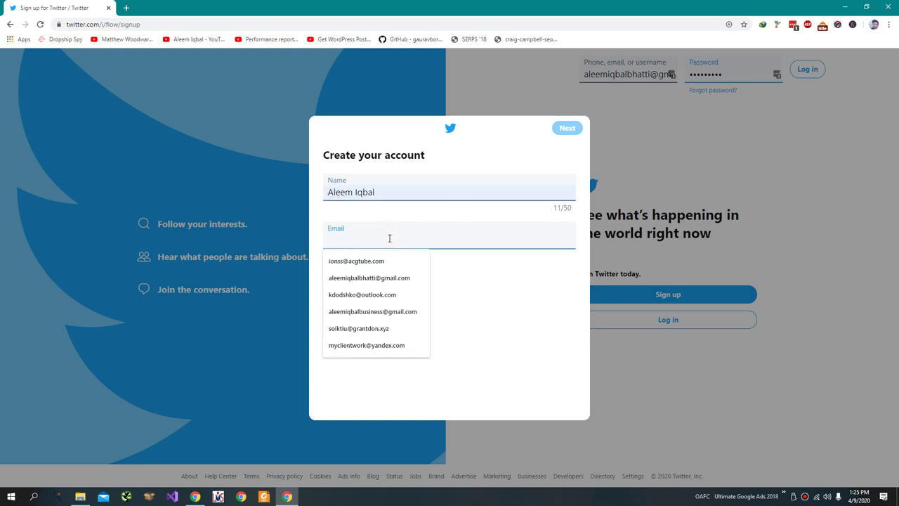
pyautogui.write('aleem')
pyautogui.press('Down')
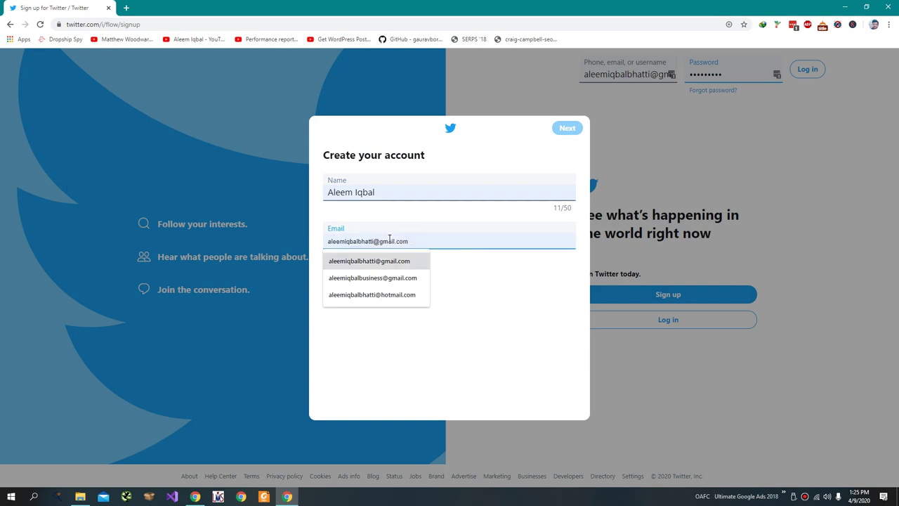
pyautogui.press('Down')
pyautogui.press('Down')
pyautogui.press('Return')
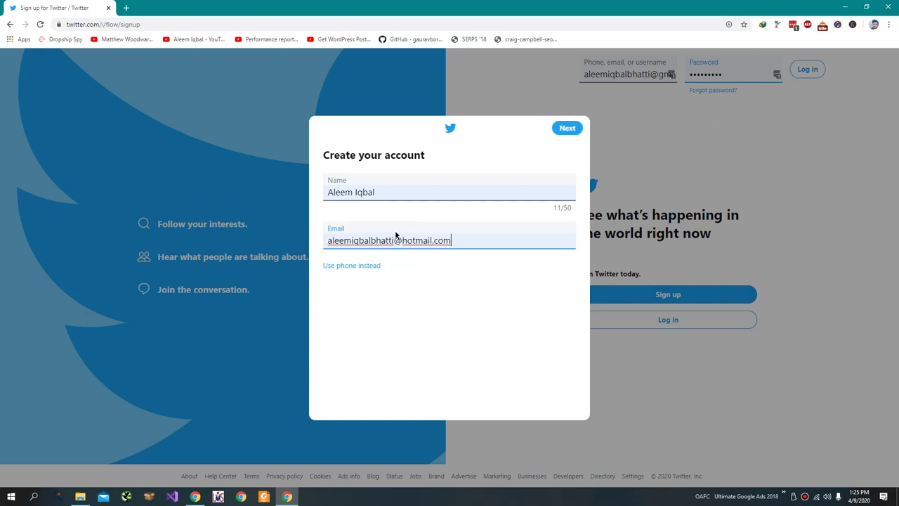
pyautogui.click(576, 130)
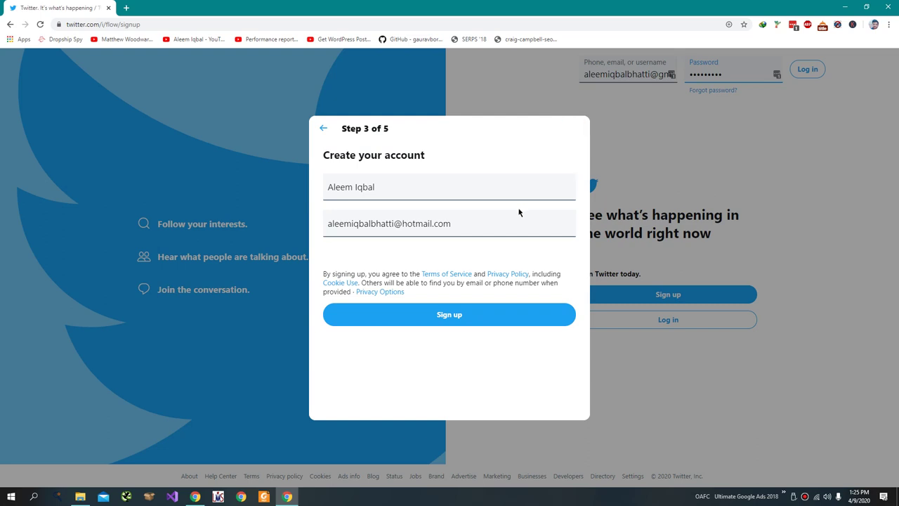
pyautogui.click(458, 323)
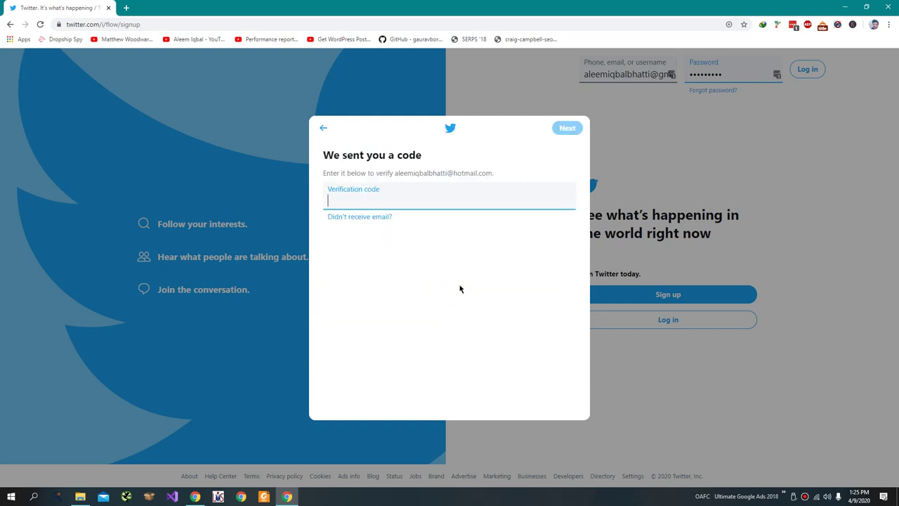
# Enter the e-mailed verification code and set the account password, without saving it in the browser.
pyautogui.click(442, 503)
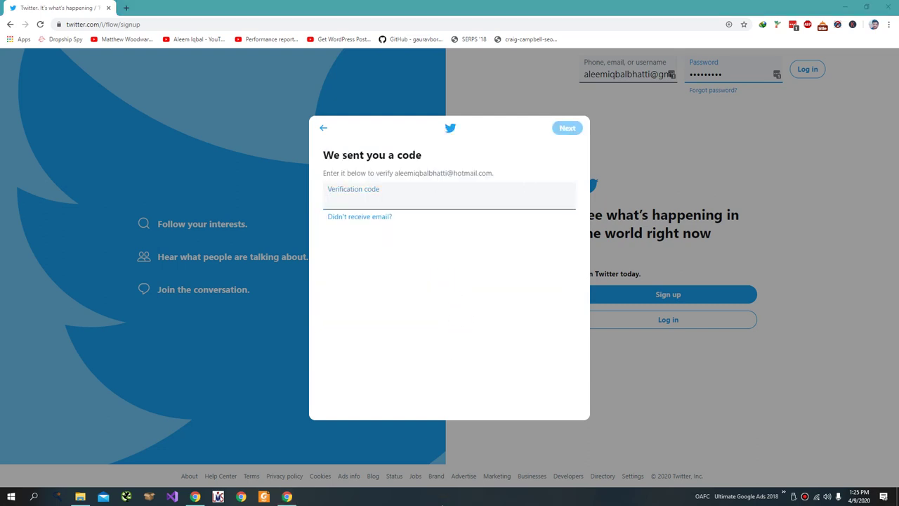
pyautogui.click(419, 203)
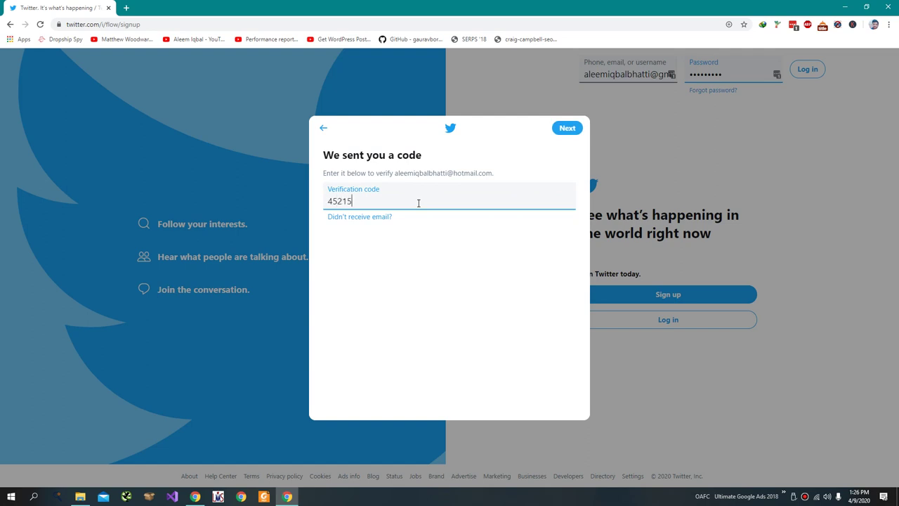
pyautogui.click(567, 127)
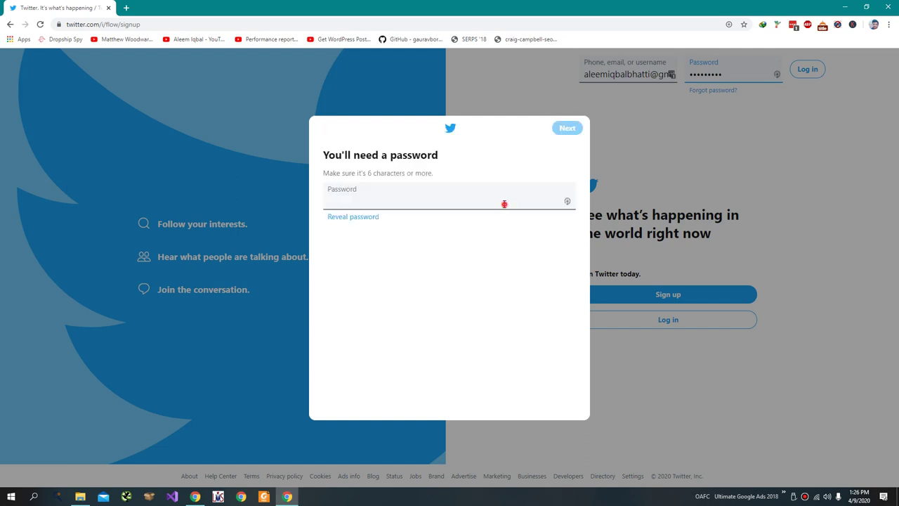
pyautogui.click(505, 204)
pyautogui.write('a')
pyautogui.click(566, 130)
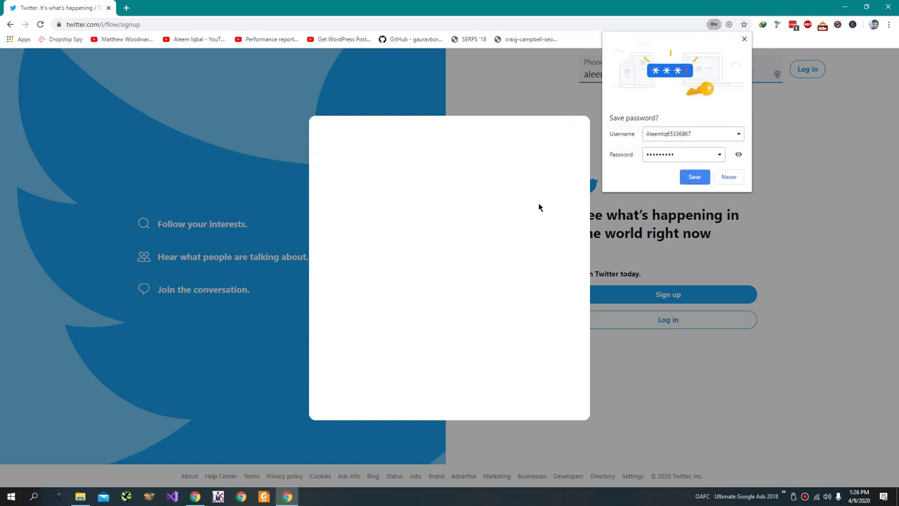
pyautogui.click(734, 176)
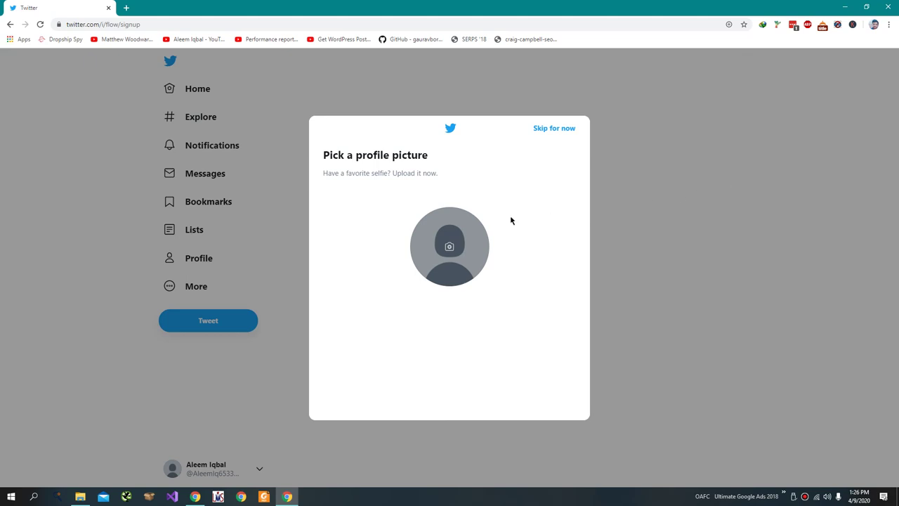
# Upload Logo-1 (1).png from Downloads as the profile picture and continue.
pyautogui.click(453, 247)
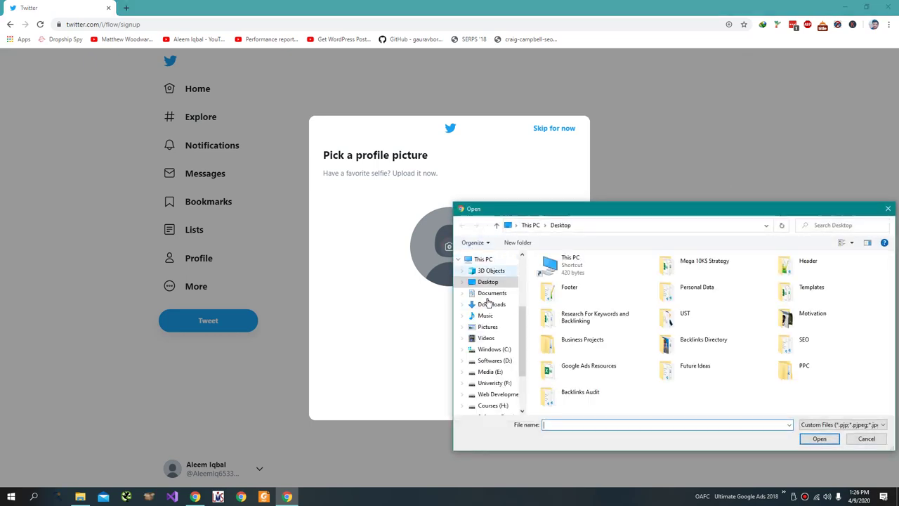
pyautogui.click(491, 304)
pyautogui.doubleClick(590, 289)
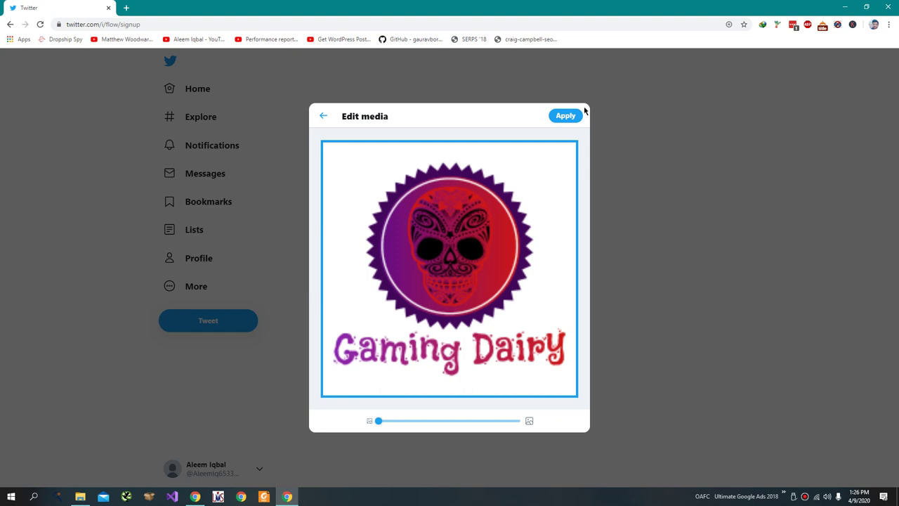
pyautogui.click(569, 115)
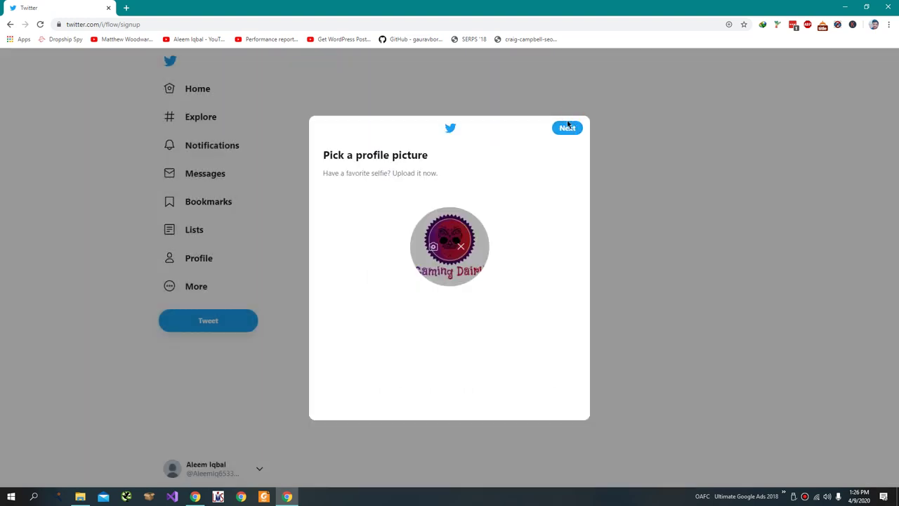
pyautogui.click(568, 129)
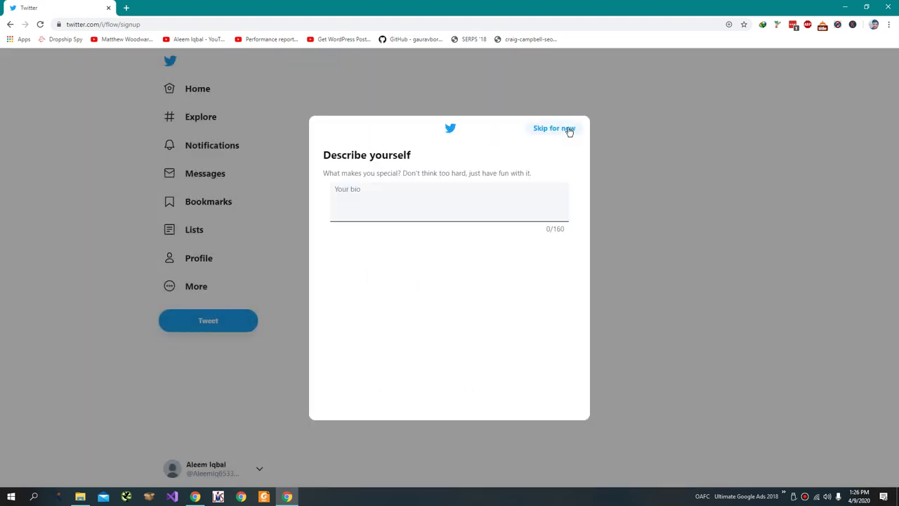
# Copy the About Us first paragraph from WordPress and paste it as the Twitter bio, filling 160/160 characters.
pyautogui.click(506, 200)
pyautogui.click(195, 496)
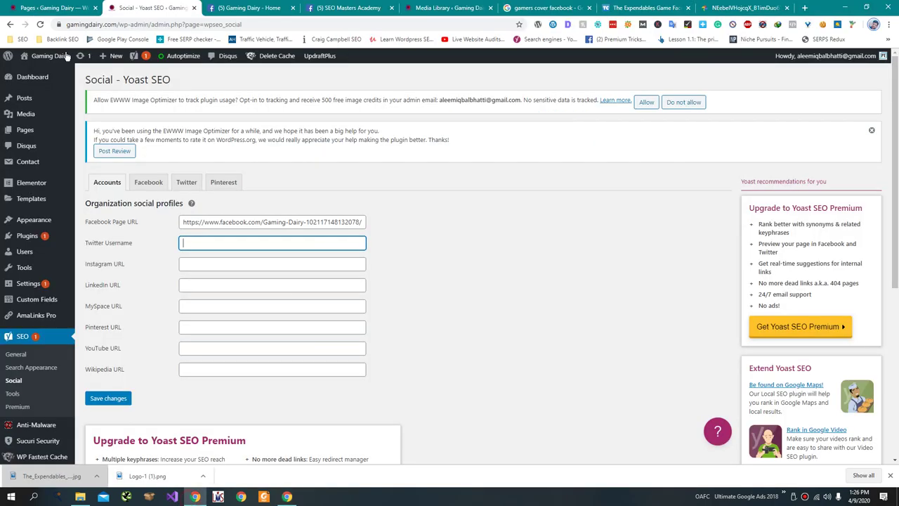
pyautogui.click(9, 24)
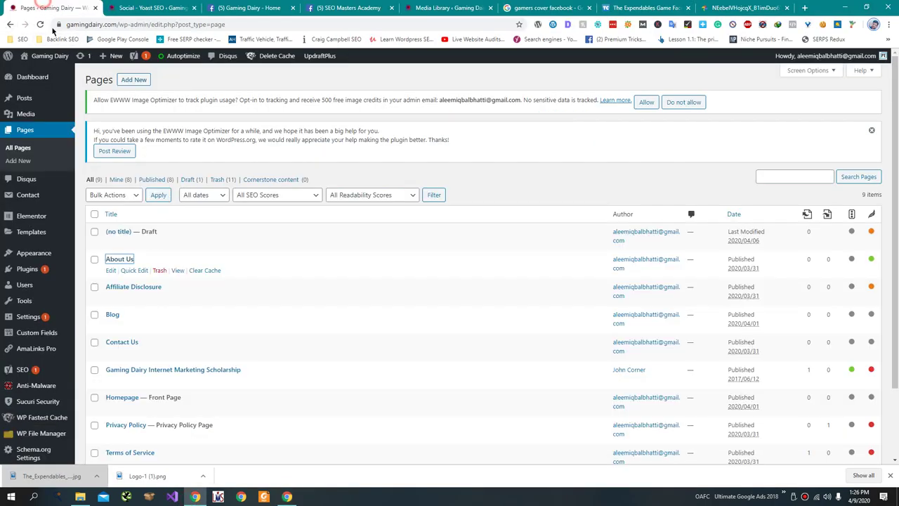
pyautogui.click(120, 260)
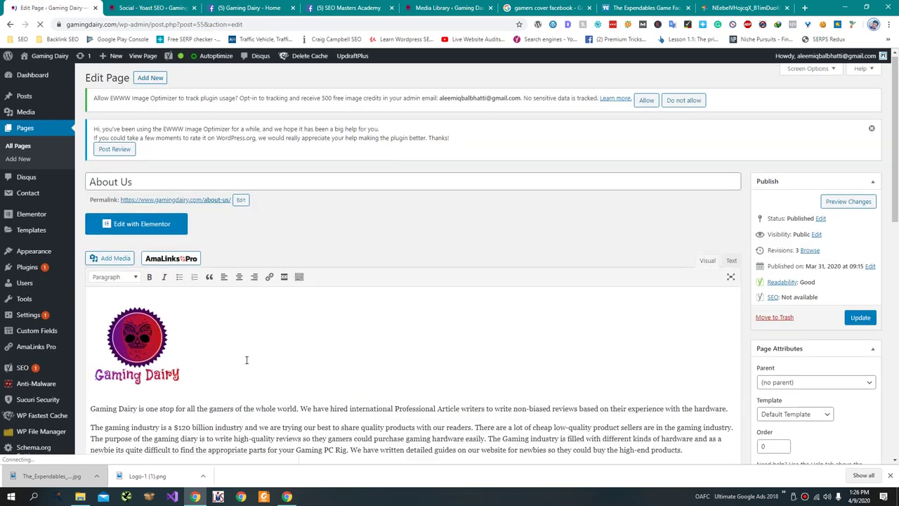
pyautogui.moveTo(730, 409); pyautogui.dragTo(16, 415)
pyautogui.hotkey('ctrl', 'c')
pyautogui.hotkey('alt', 'Tab')
pyautogui.hotkey('ctrl', 'v')
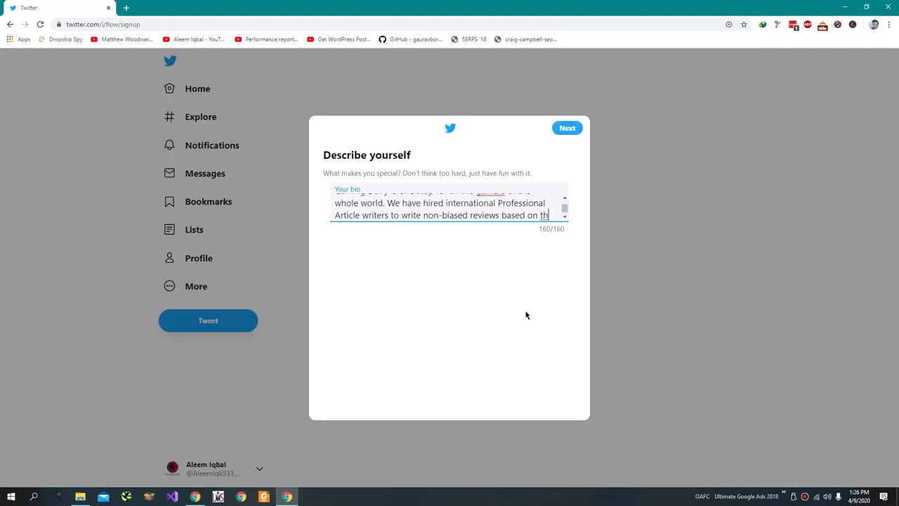
# Add 'video games' as an interest, then skip the follow suggestions and notifications prompt.
pyautogui.click(562, 130)
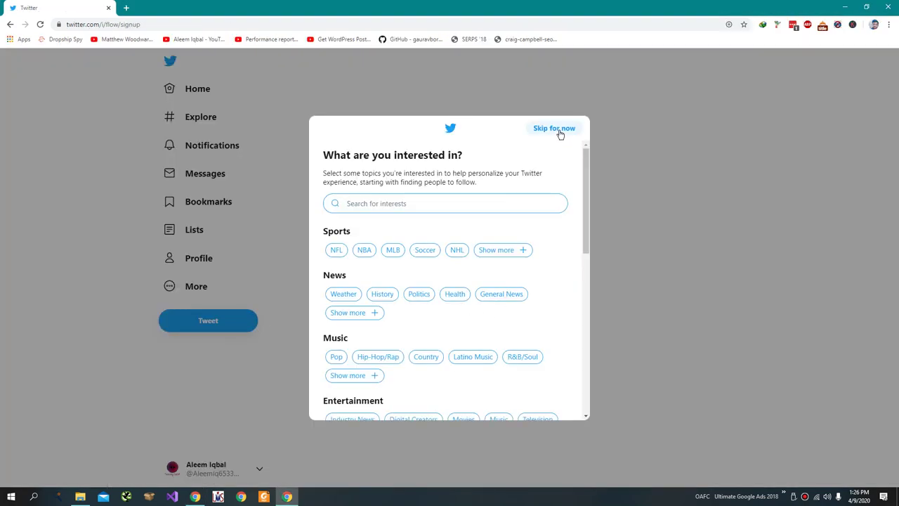
pyautogui.scroll(-3, 531, 226)
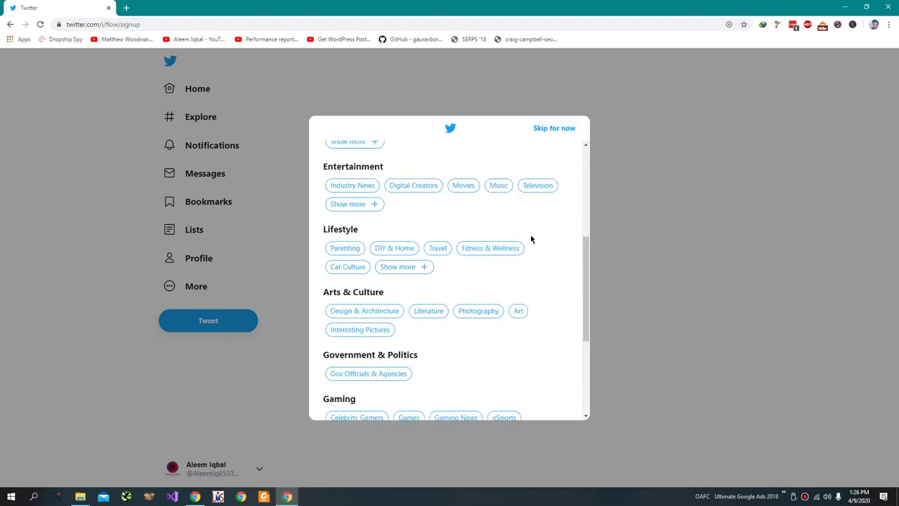
pyautogui.scroll(5, 532, 240)
pyautogui.write('video')
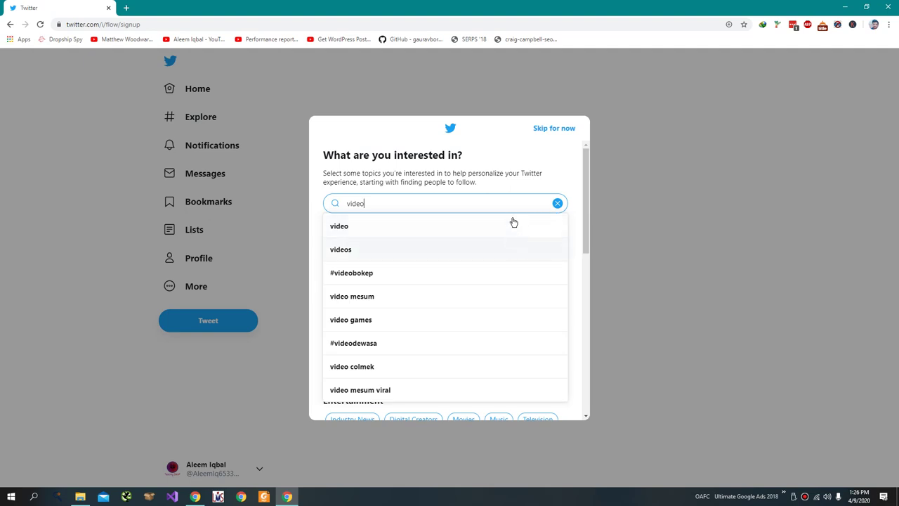
pyautogui.click(496, 323)
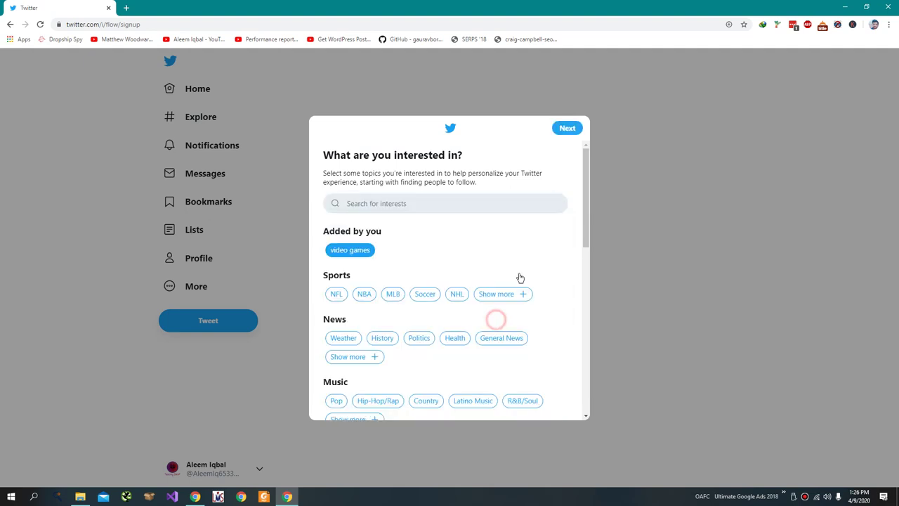
pyautogui.click(565, 128)
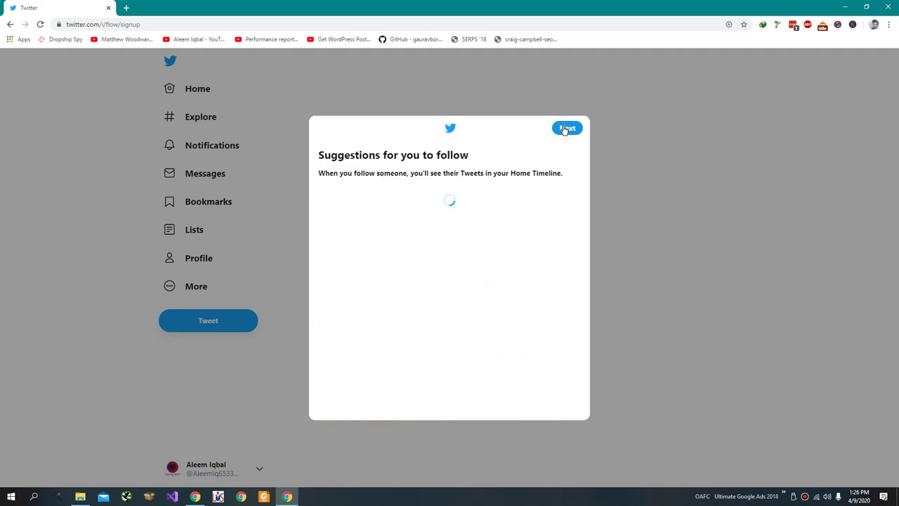
pyautogui.click(566, 128)
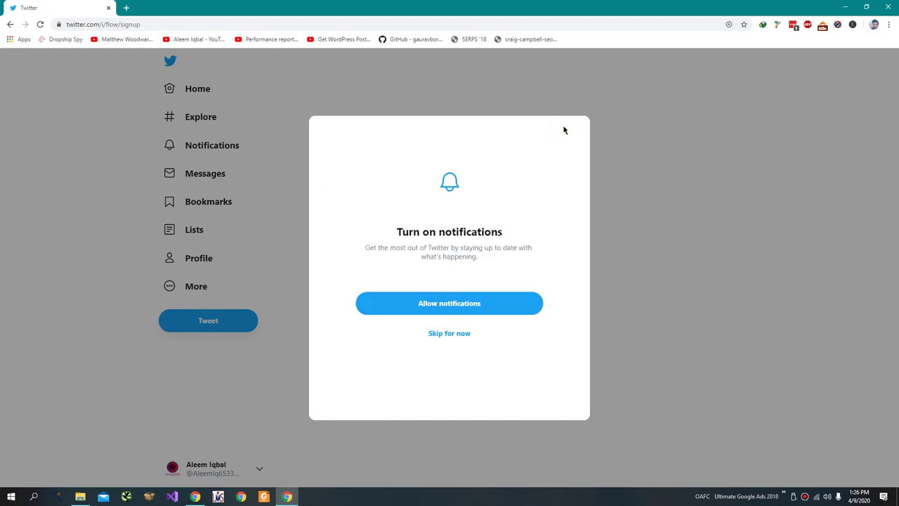
pyautogui.click(453, 334)
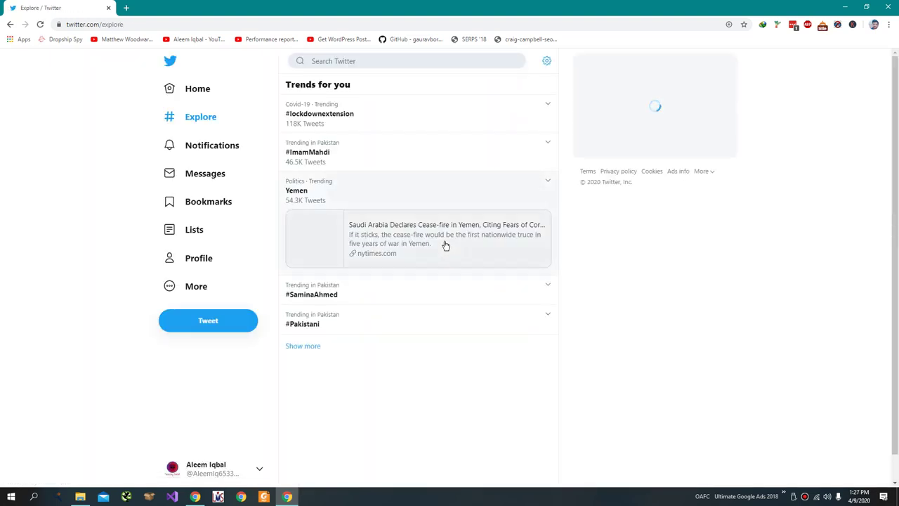
# Replace the profile's display name with 'Gaming Dairy' via Edit profile and save.
pyautogui.click(207, 465)
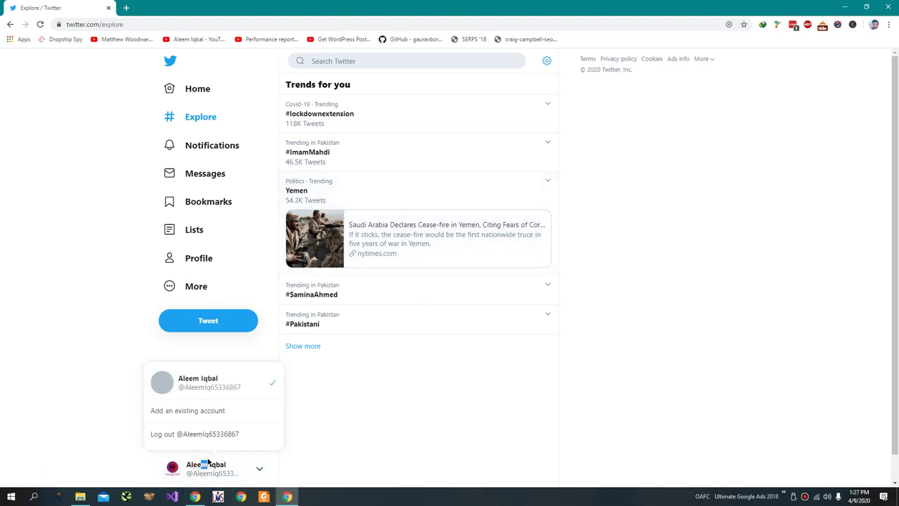
pyautogui.click(255, 472)
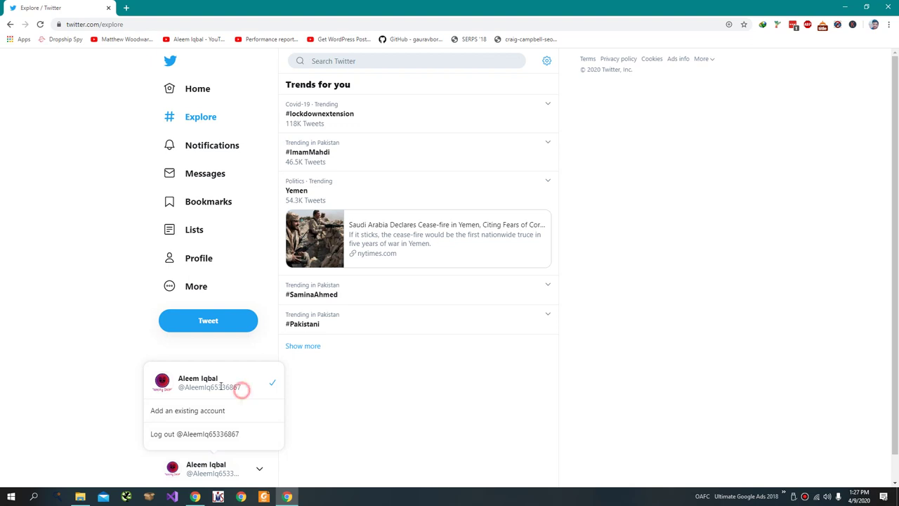
pyautogui.click(190, 257)
pyautogui.click(191, 257)
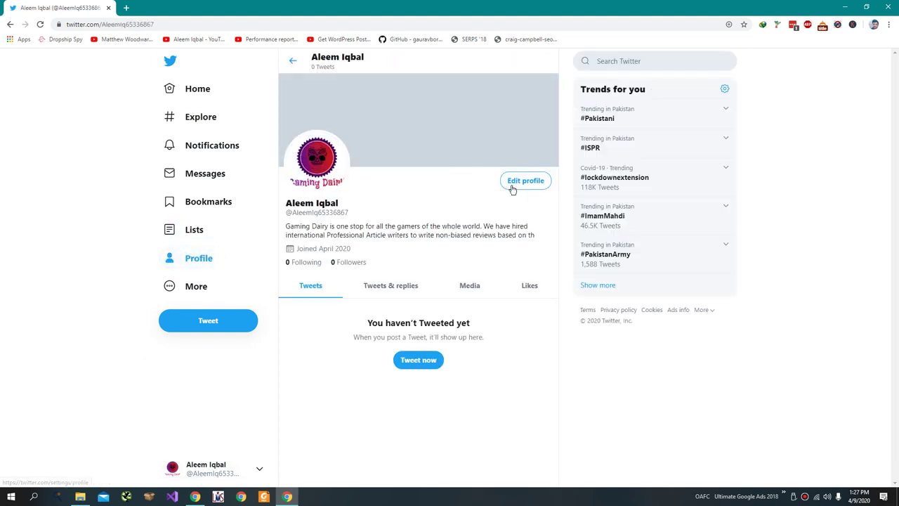
pyautogui.click(525, 181)
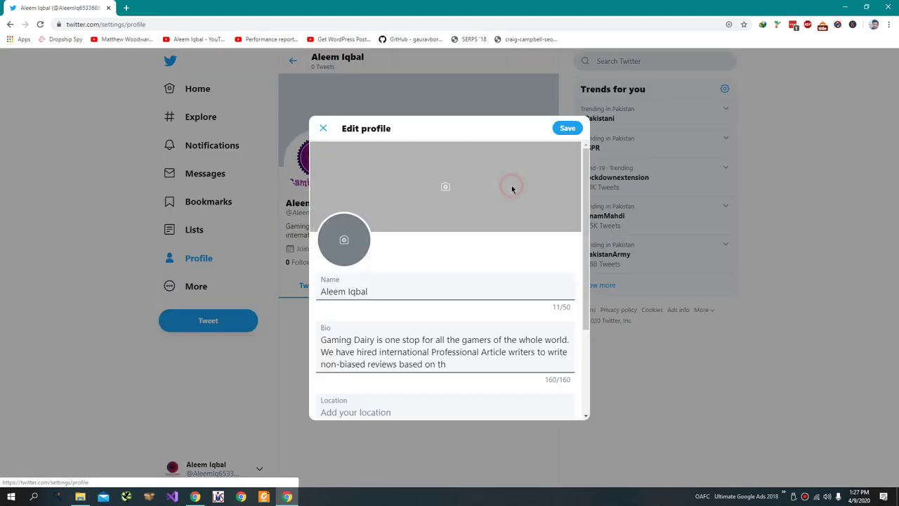
pyautogui.tripleClick(415, 290)
pyautogui.write('Gaming Dairy')
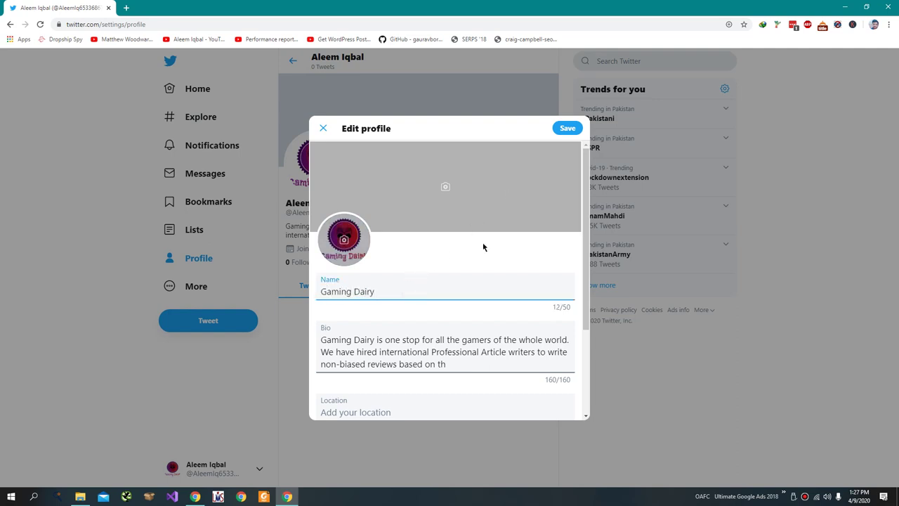
pyautogui.scroll(-2, 483, 247)
pyautogui.scroll(2, 513, 257)
pyautogui.click(566, 128)
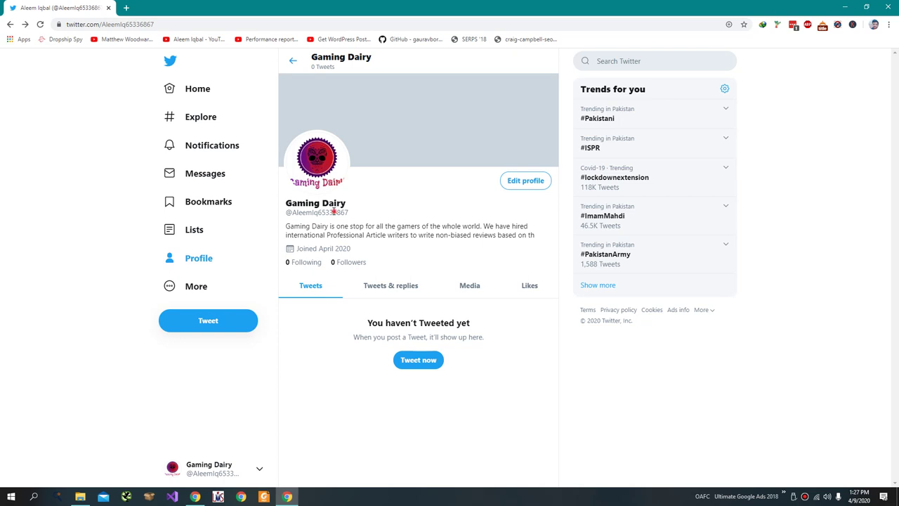
pyautogui.click(196, 286)
pyautogui.click(224, 242)
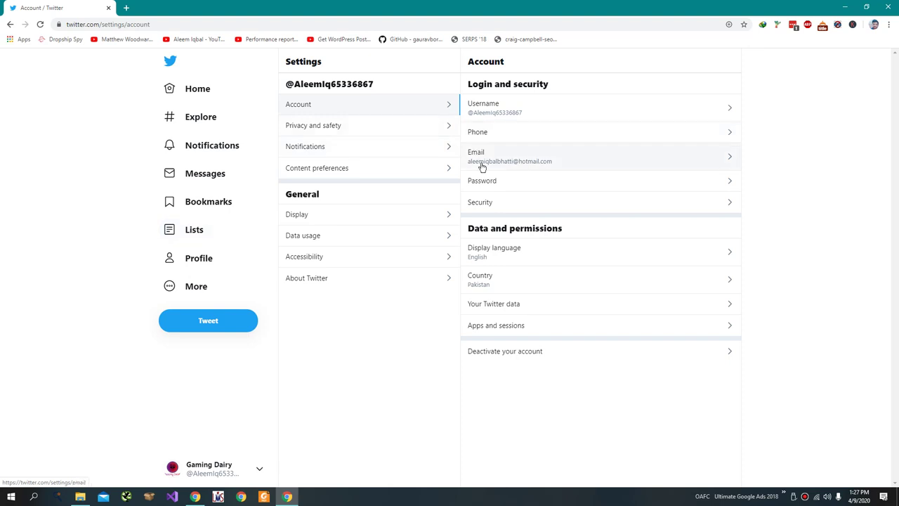
pyautogui.click(493, 115)
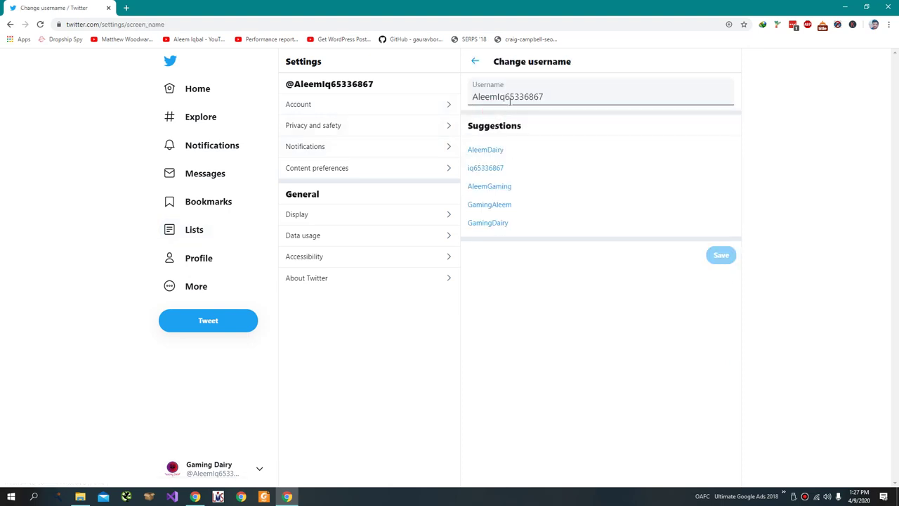
pyautogui.doubleClick(508, 98)
pyautogui.write('gaming')
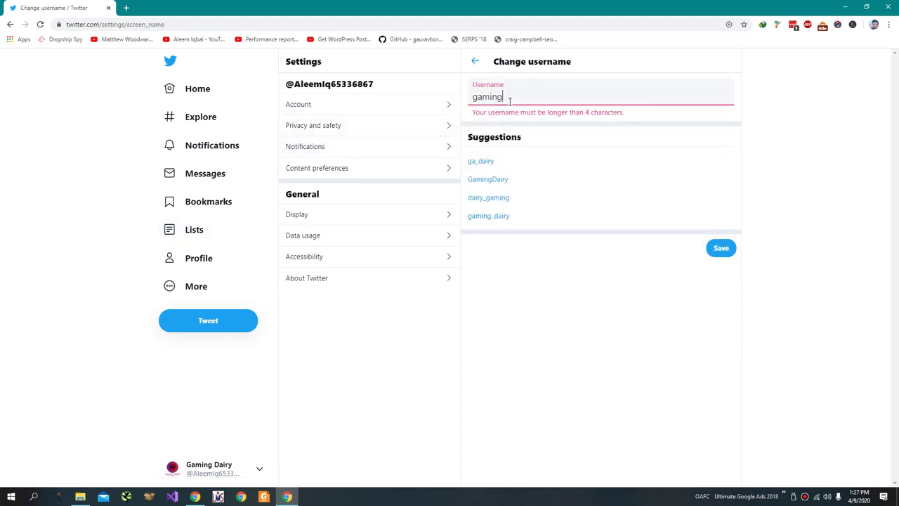
pyautogui.write('dairy')
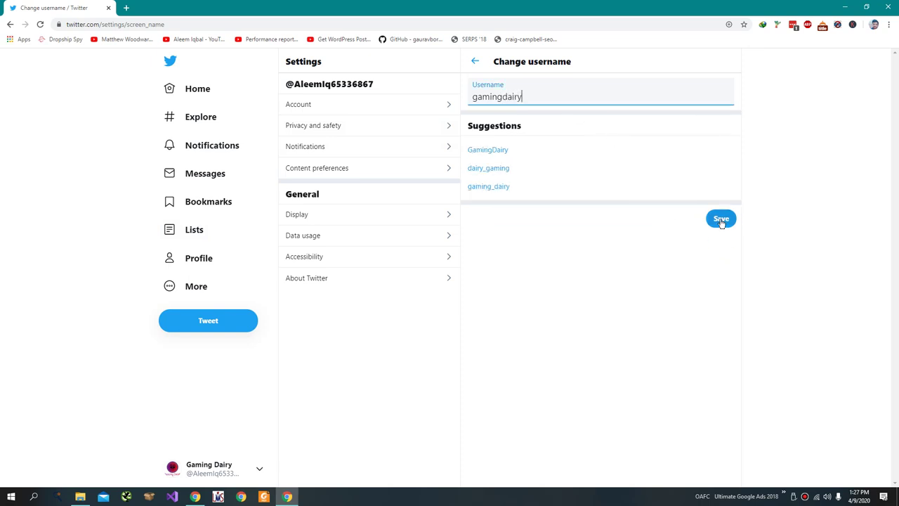
pyautogui.click(504, 149)
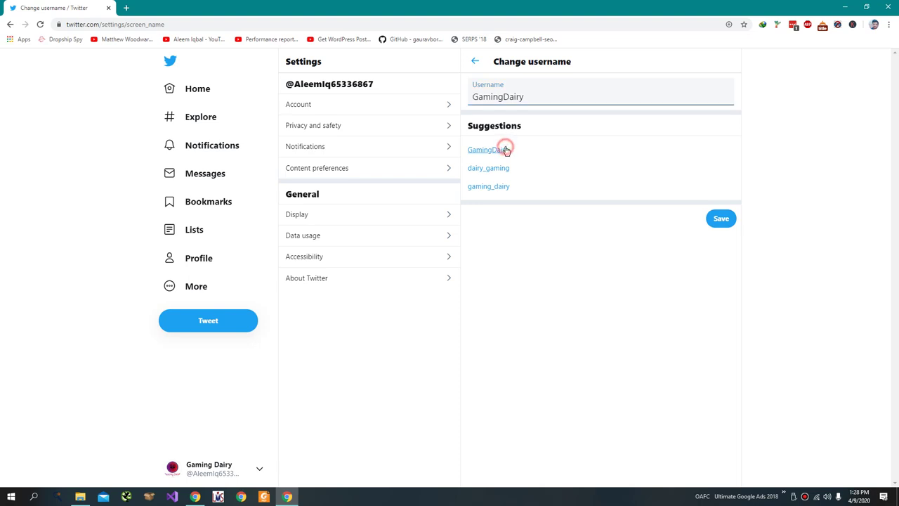
pyautogui.click(718, 223)
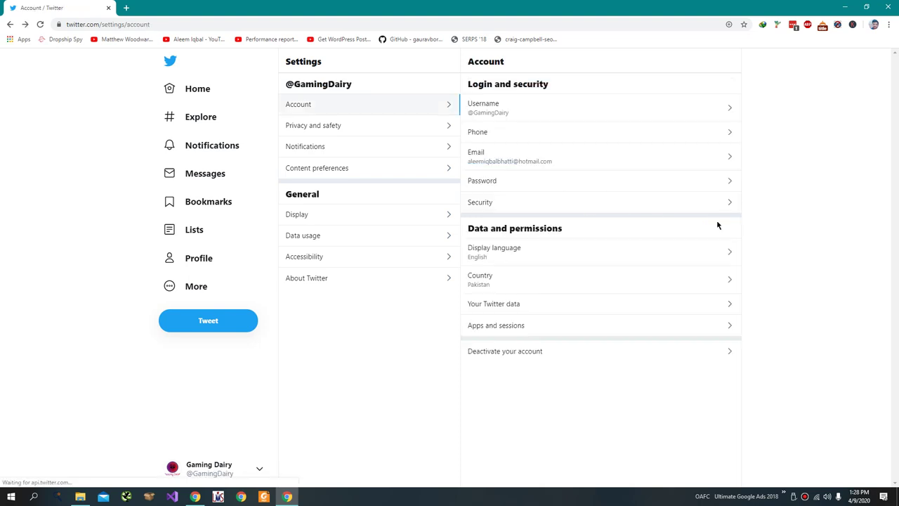
pyautogui.moveTo(512, 114); pyautogui.dragTo(396, 145)
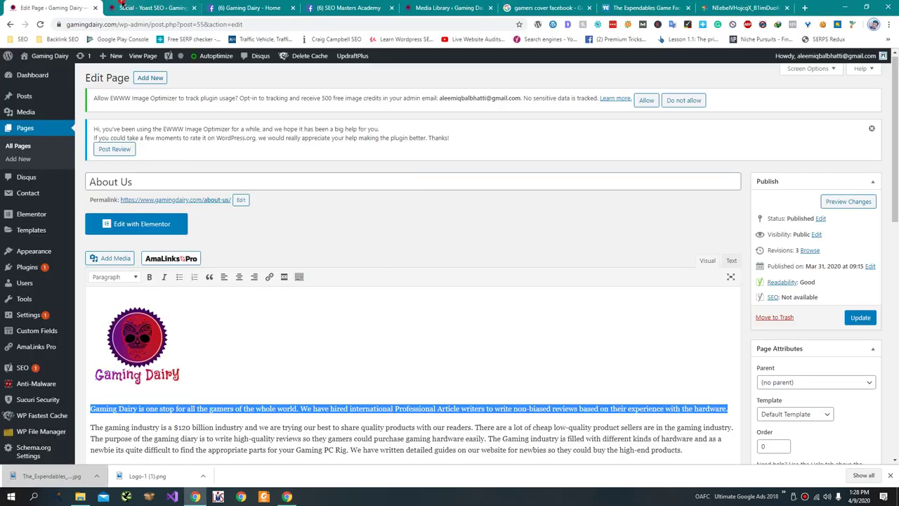
# Fill Yoast SEO's Twitter Username field with GamingDairy.
pyautogui.hotkey('ctrl', 'Tab')
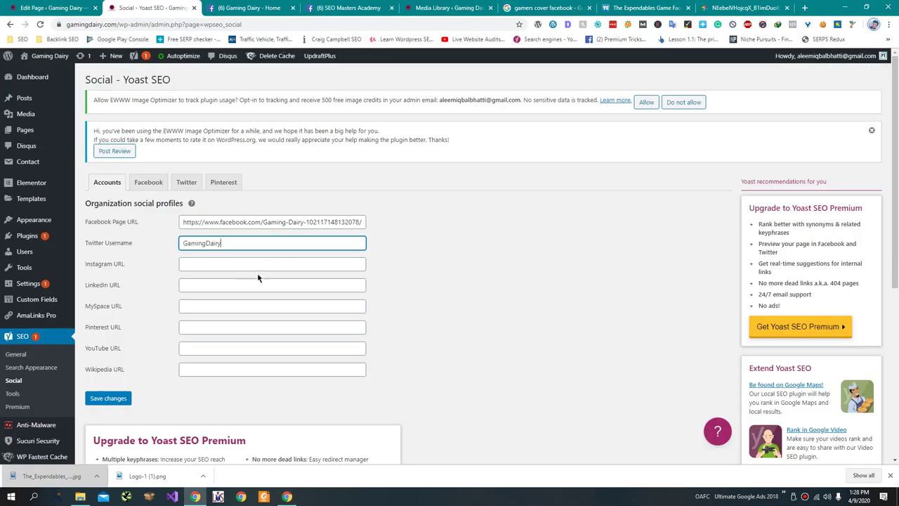
pyautogui.click(257, 261)
pyautogui.hotkey('alt', 'Tab')
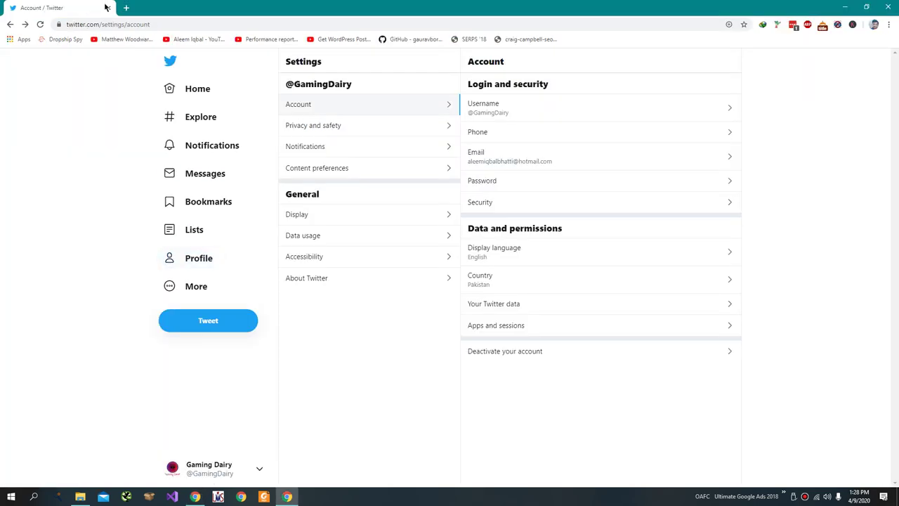
pyautogui.click(118, 24)
# Load instagram.com, then open linkedin.com in a new tab.
pyautogui.write('instagram.com')
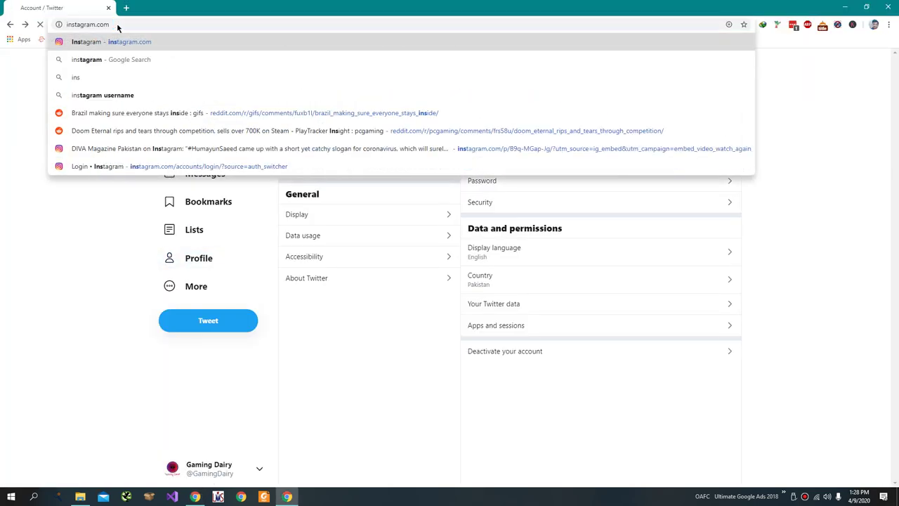
pyautogui.hotkey('alt', 'Tab')
pyautogui.hotkey('alt', 'Tab')
pyautogui.hotkey('ctrl', 't')
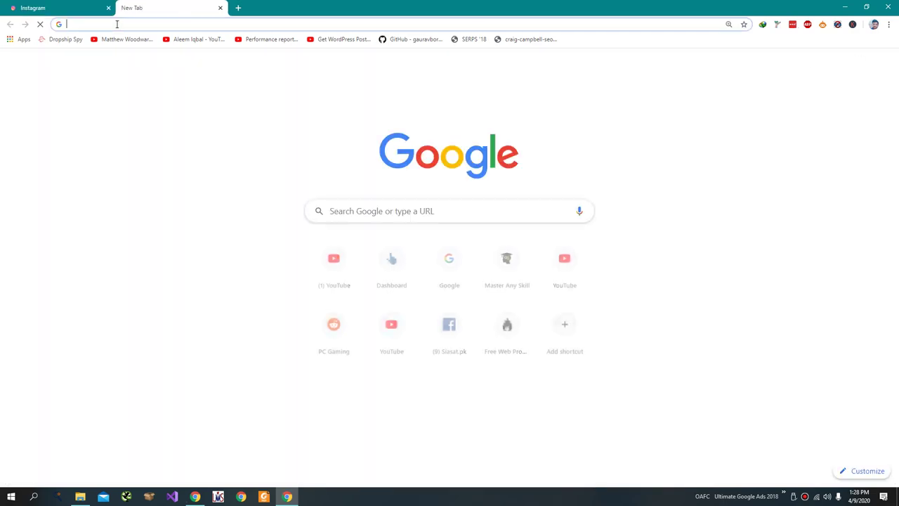
pyautogui.write('linkedin.com')
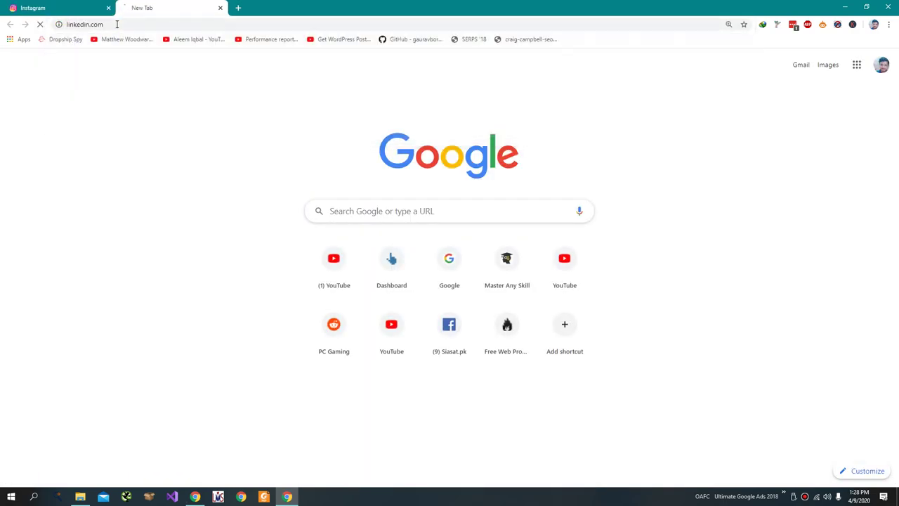
pyautogui.hotkey('alt', 'Tab')
pyautogui.hotkey('alt', 'Tab')
# Open myspace.com and pinterest.com in new tabs, then return to the Instagram tab.
pyautogui.hotkey('ctrl', 't')
pyautogui.write('my')
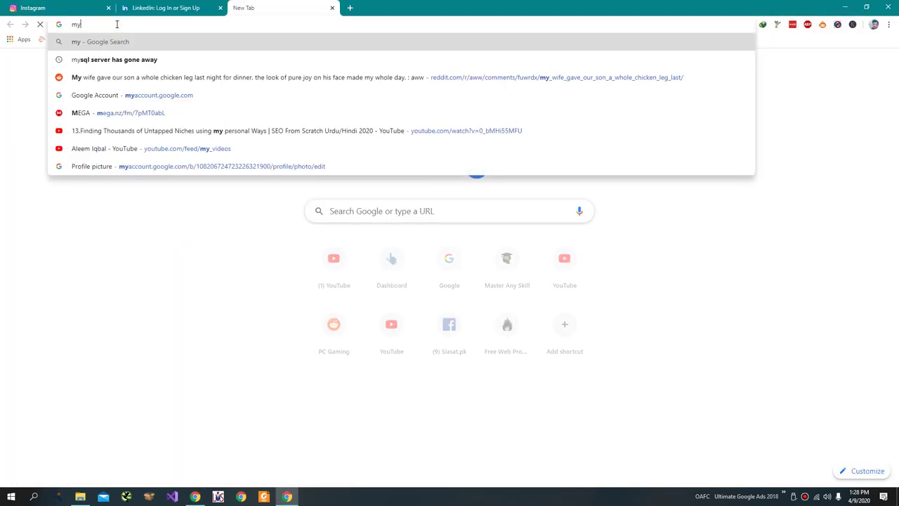
pyautogui.write('space.com')
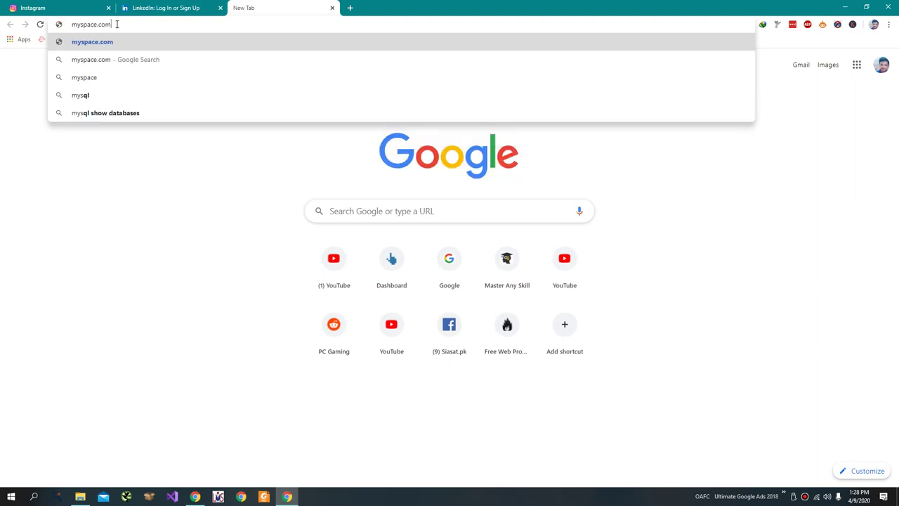
pyautogui.press('Return')
pyautogui.hotkey('ctrl', 't')
pyautogui.hotkey('alt', 'Tab')
pyautogui.hotkey('alt', 'Tab')
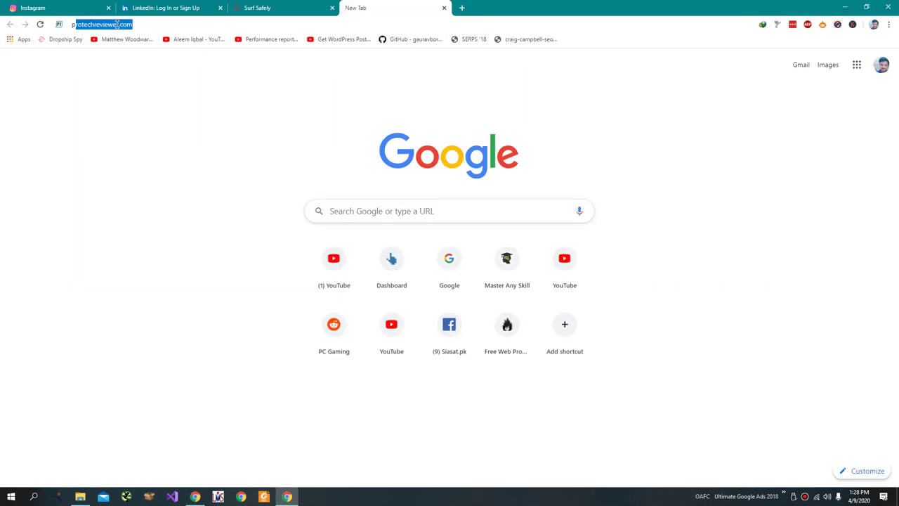
pyautogui.write('pinterest.com')
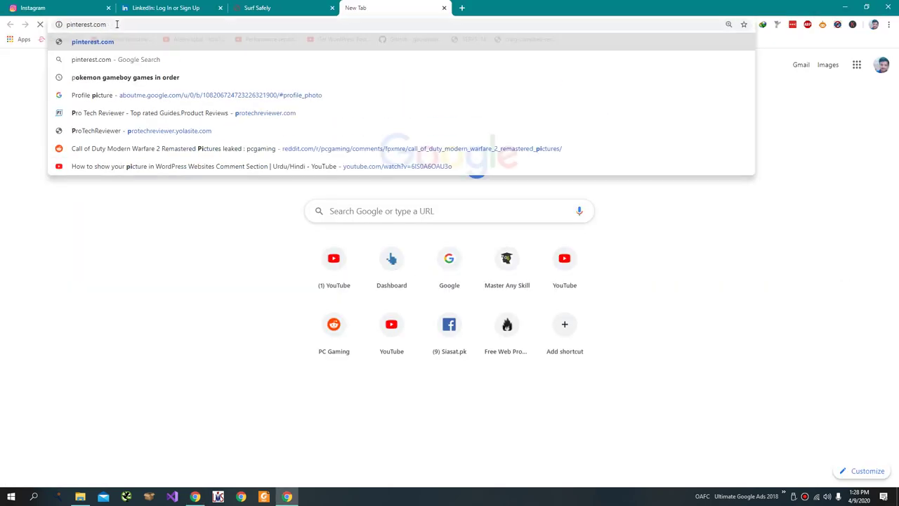
pyautogui.press('Return')
pyautogui.hotkey('ctrl', '1')
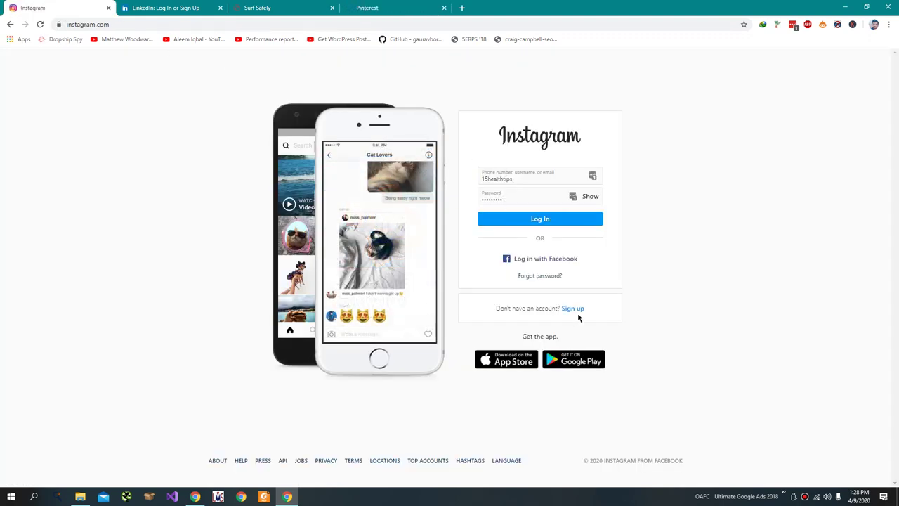
# Start Instagram sign-up with an e-mail, full name Gaming Dairy and username gamingdairy.
pyautogui.click(575, 308)
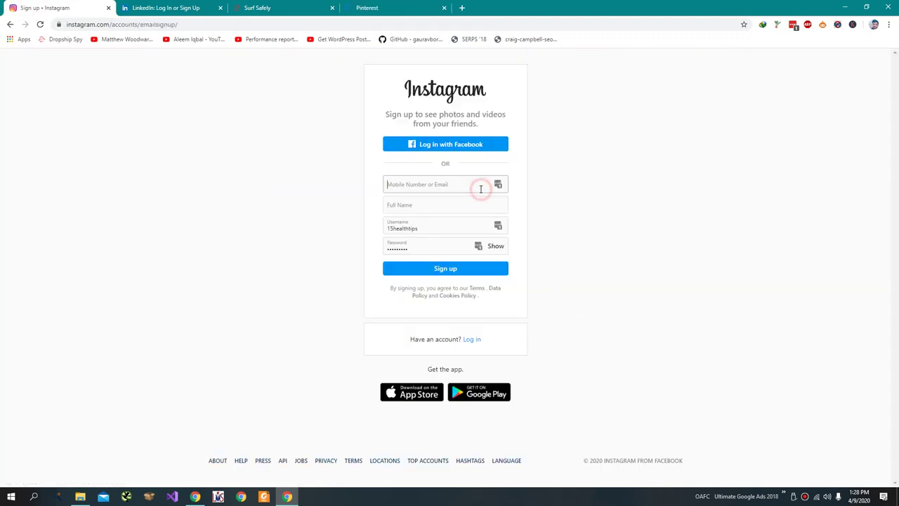
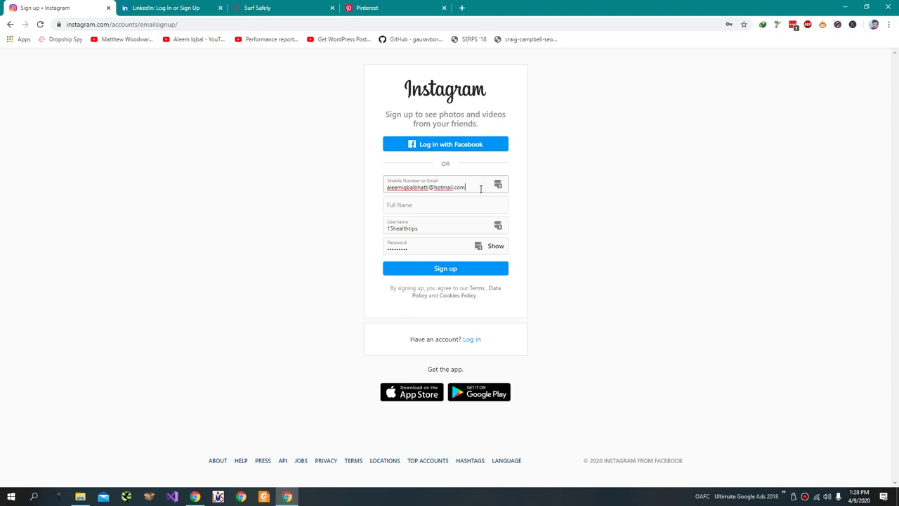
pyautogui.press('Tab')
pyautogui.write('Gam')
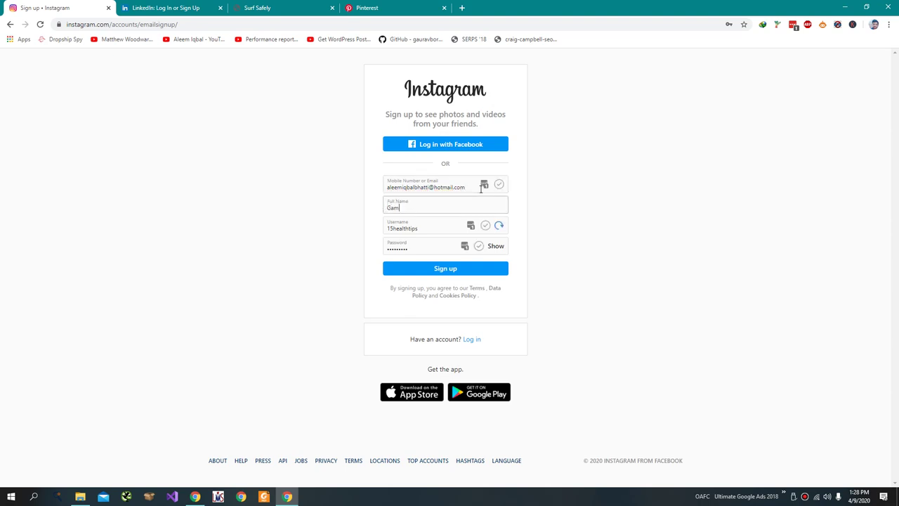
pyautogui.press('Tab')
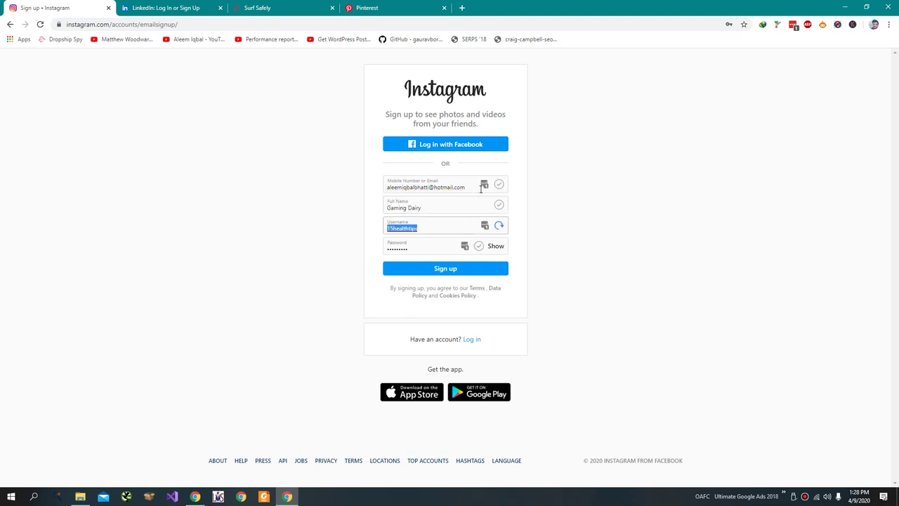
pyautogui.write('gamingdairy')
pyautogui.press('Tab')
pyautogui.press('Tab')
pyautogui.write('g')
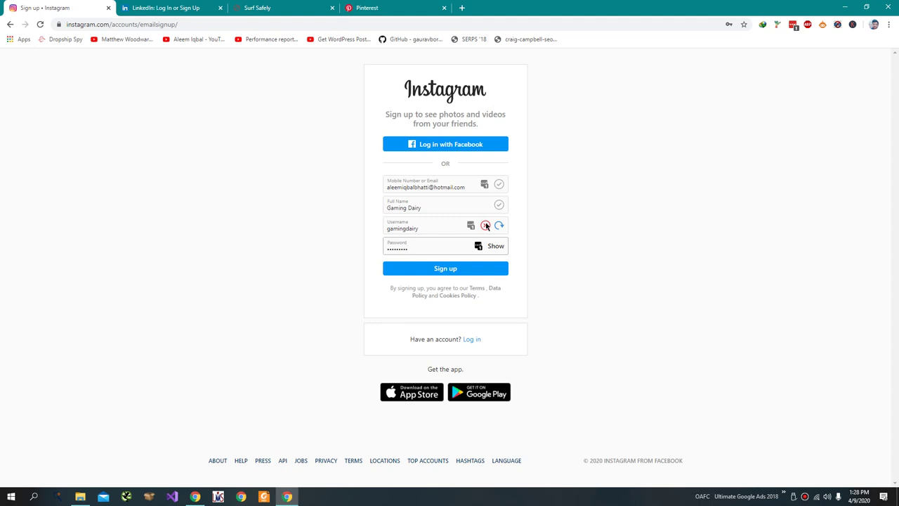
# Fix the rejected username to gamingdairyblog, enter a password and submit the form.
pyautogui.click(486, 225)
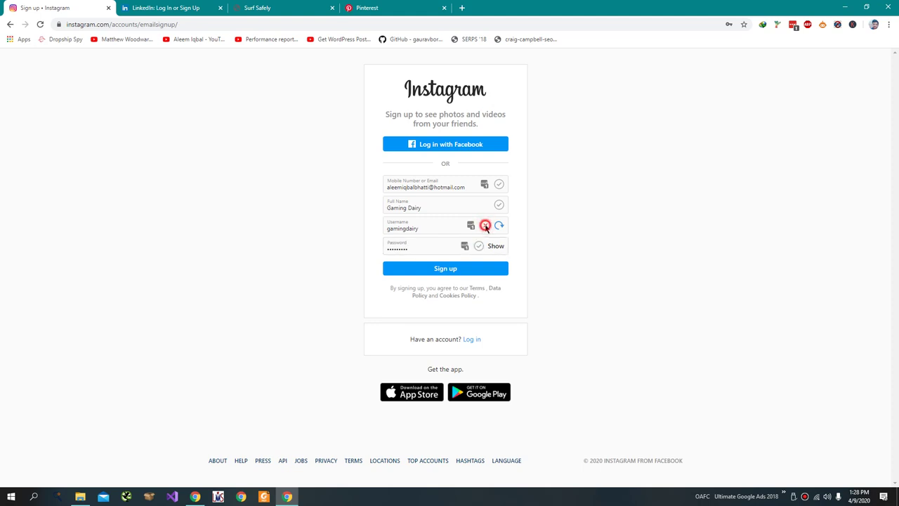
pyautogui.click(447, 271)
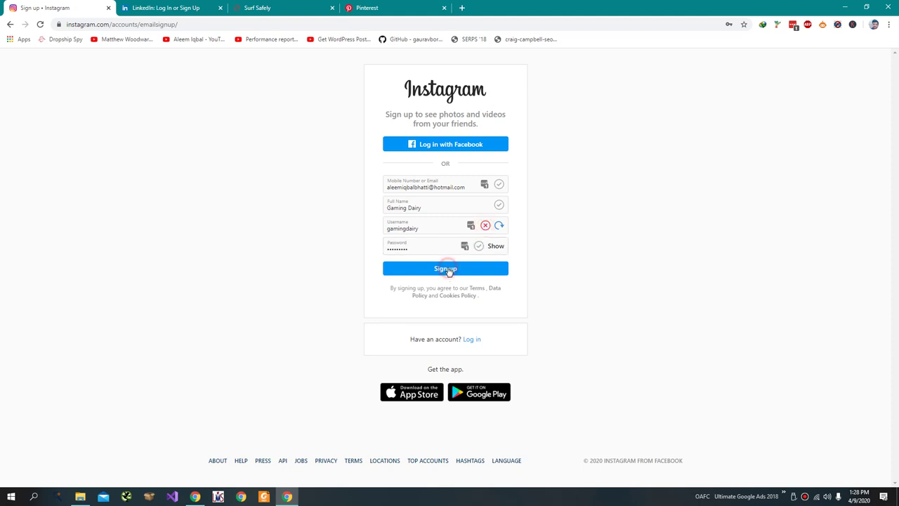
pyautogui.click(431, 231)
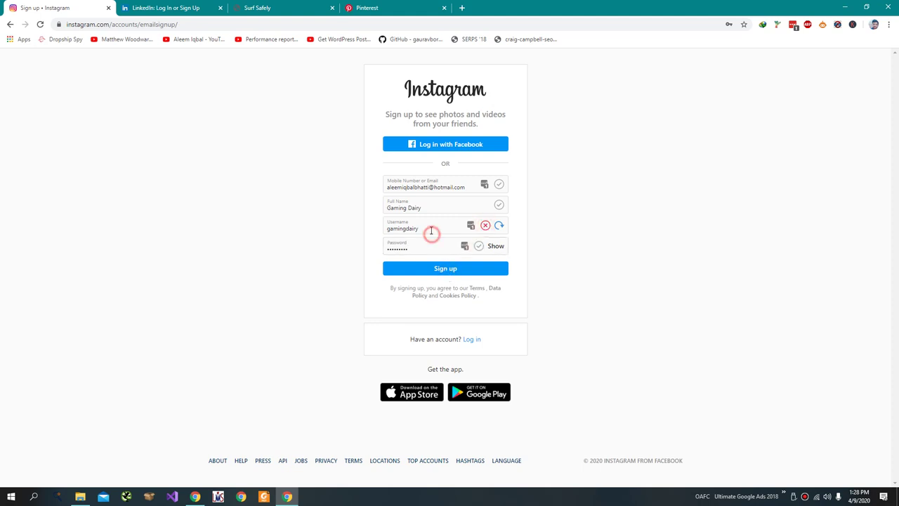
pyautogui.click(406, 298)
pyautogui.click(425, 230)
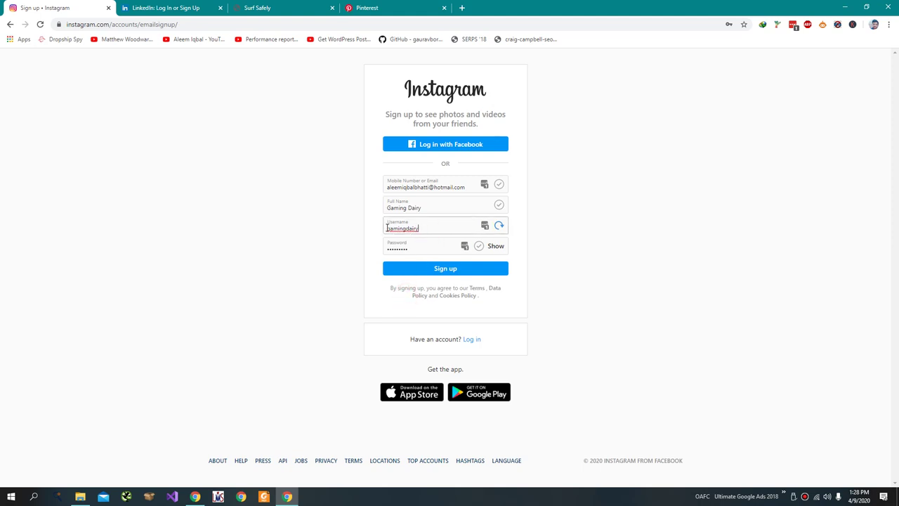
pyautogui.click(387, 229)
pyautogui.moveTo(386, 229); pyautogui.dragTo(408, 229)
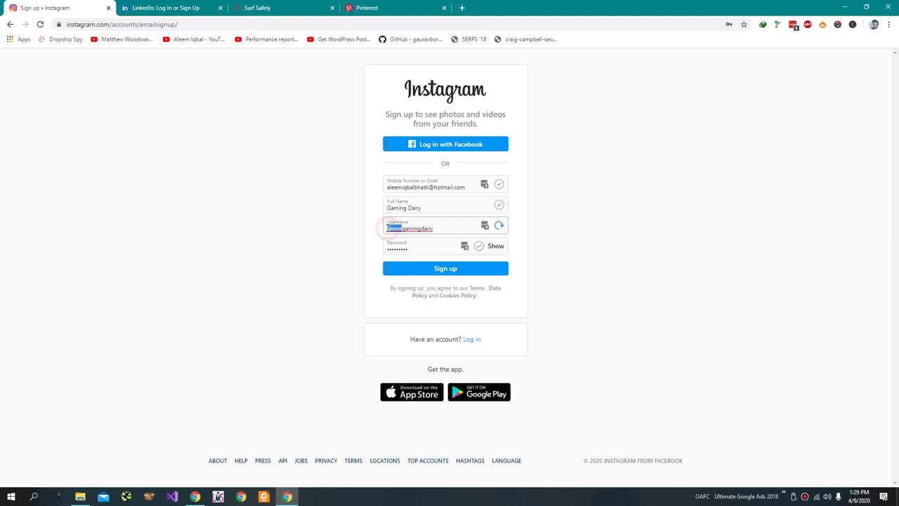
pyautogui.press('BackSpace')
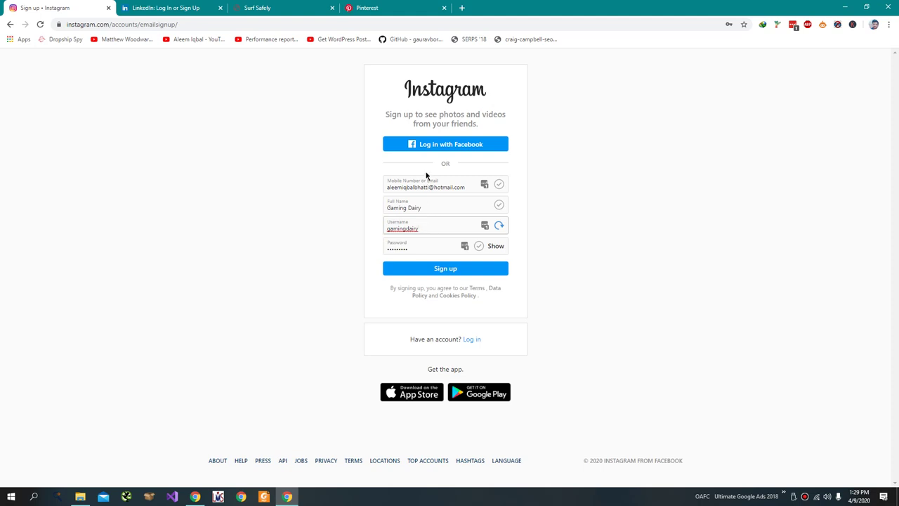
pyautogui.click(409, 252)
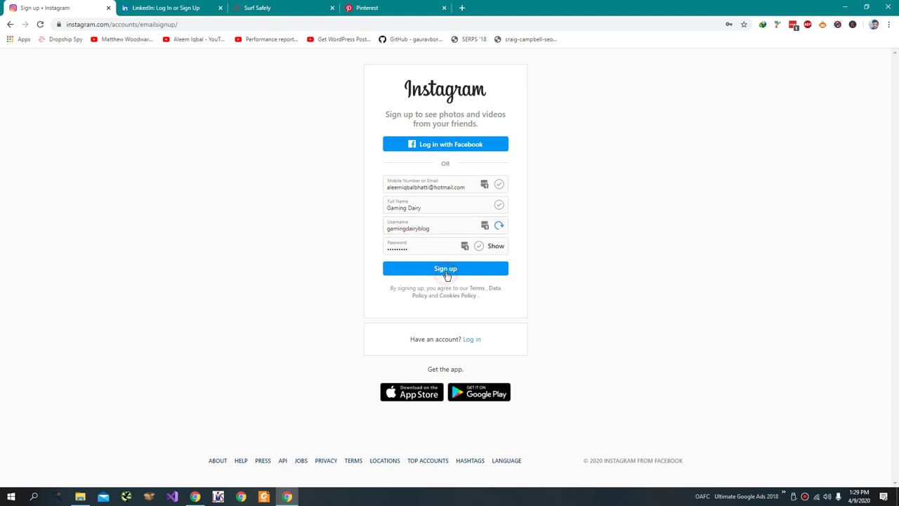
pyautogui.click(445, 273)
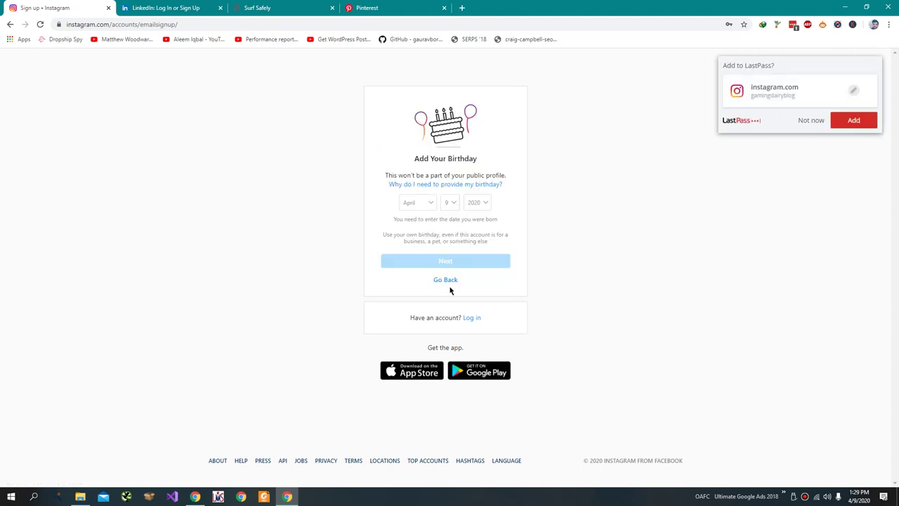
# Dismiss the password-save prompts and give an April 1995 birthday.
pyautogui.click(818, 129)
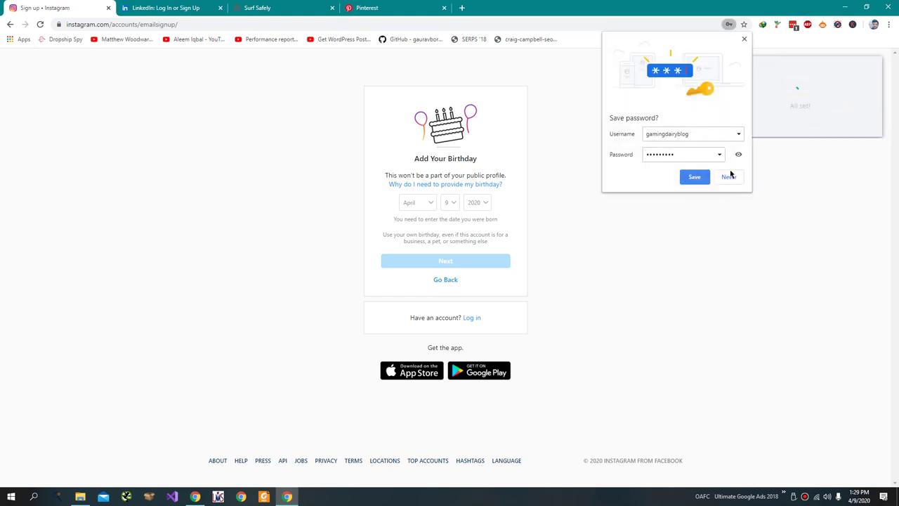
pyautogui.click(729, 176)
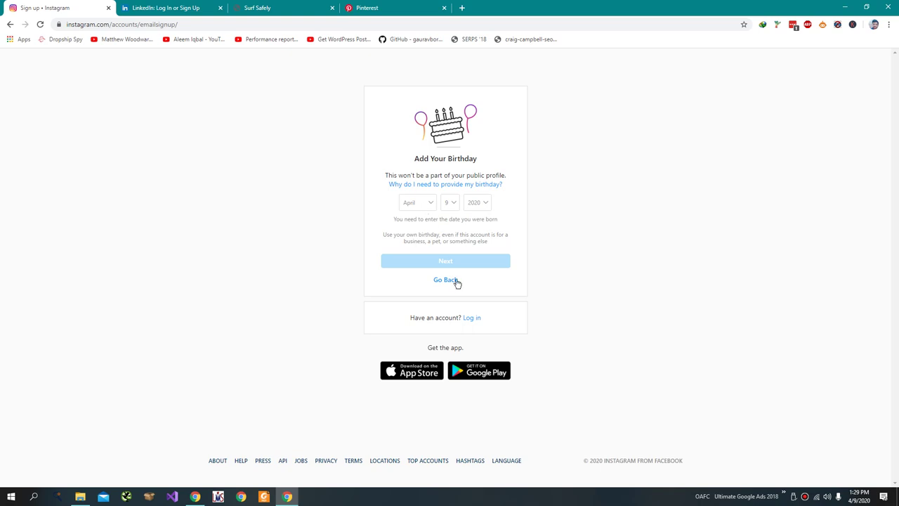
pyautogui.click(426, 203)
pyautogui.click(425, 205)
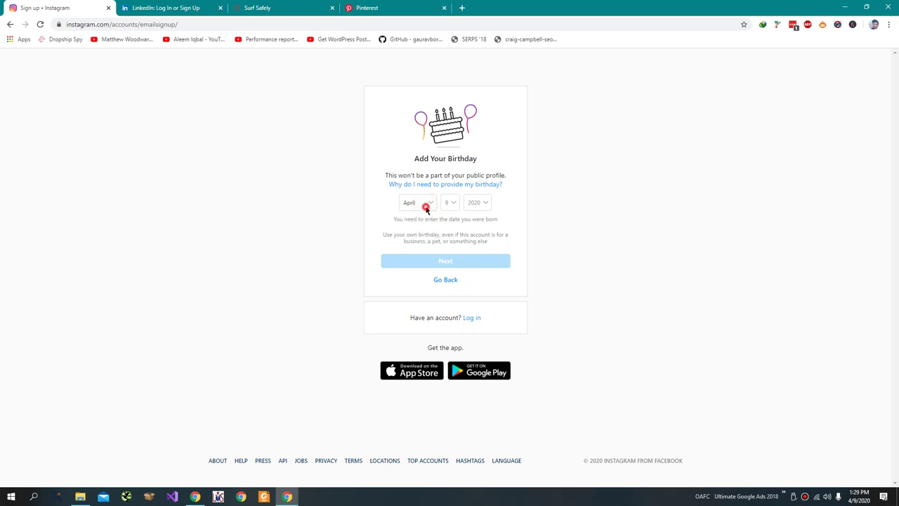
pyautogui.click(484, 204)
pyautogui.scroll(-10, 478, 269)
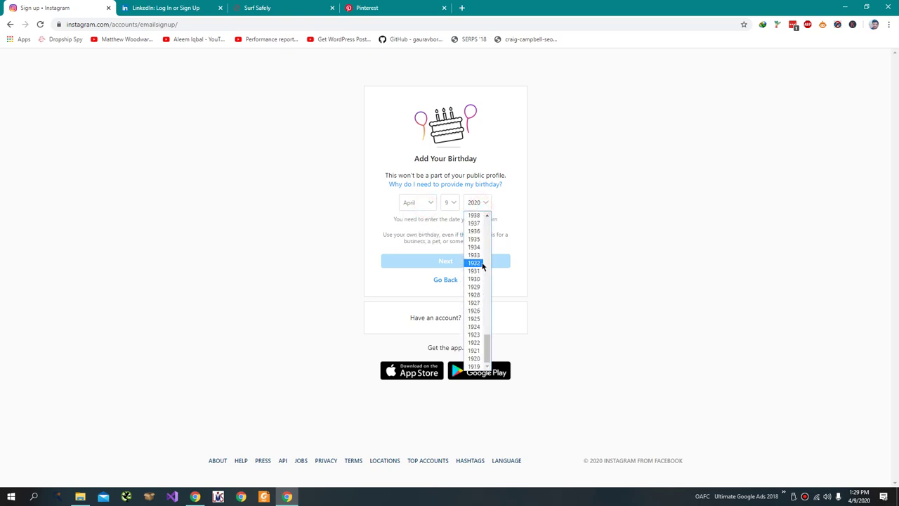
pyautogui.scroll(7, 476, 254)
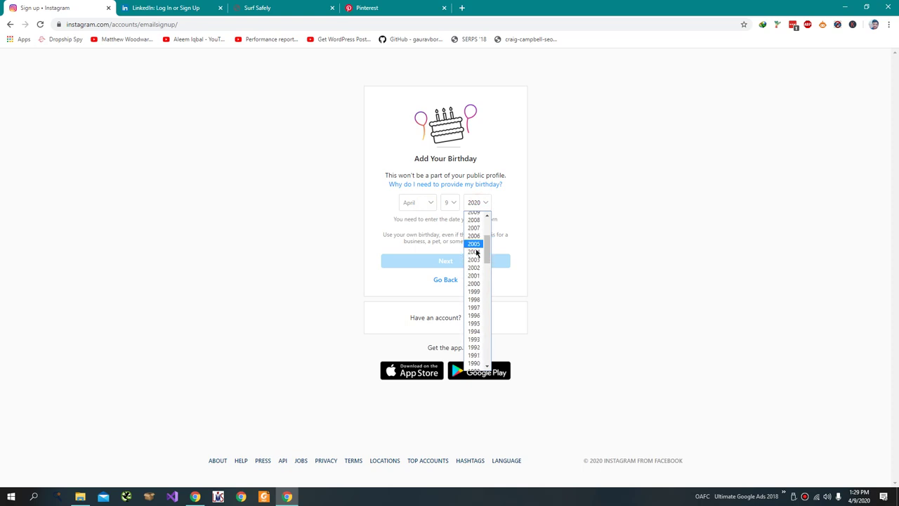
pyautogui.click(474, 324)
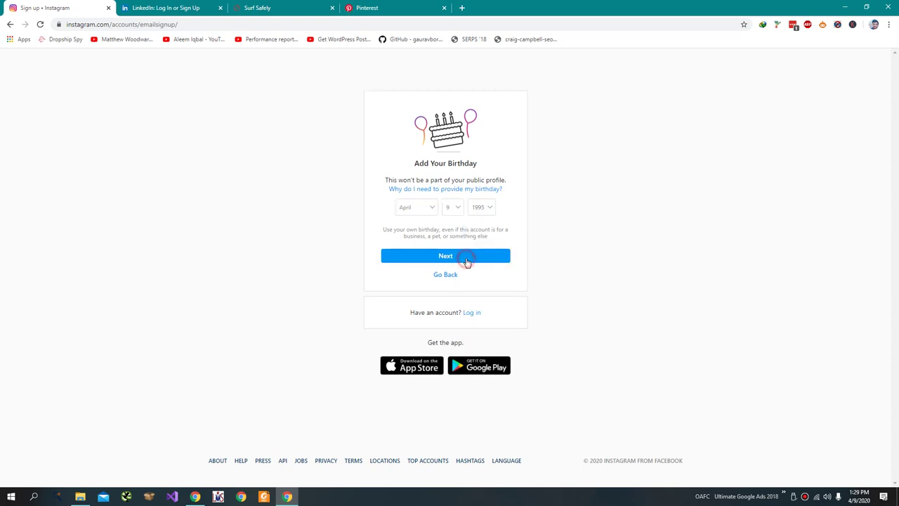
pyautogui.click(467, 259)
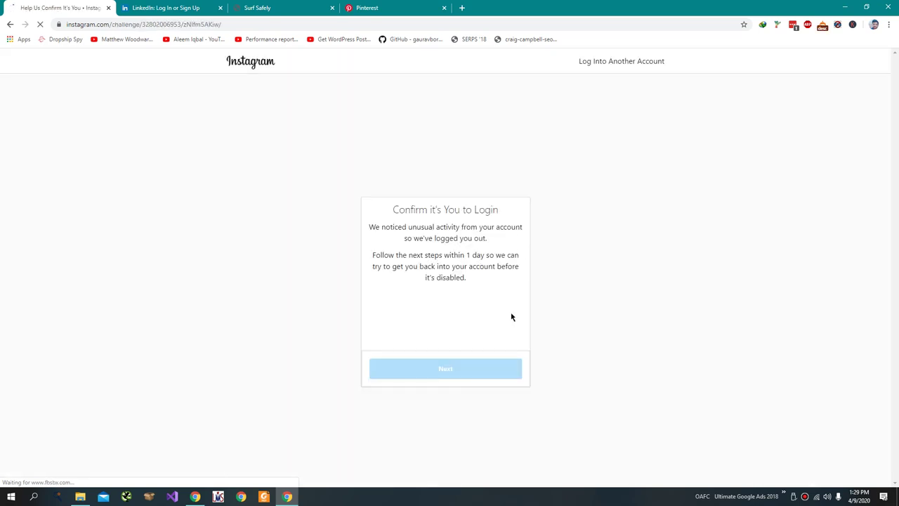
# Pass the reCAPTCHA check and continue through verification.
pyautogui.click(428, 309)
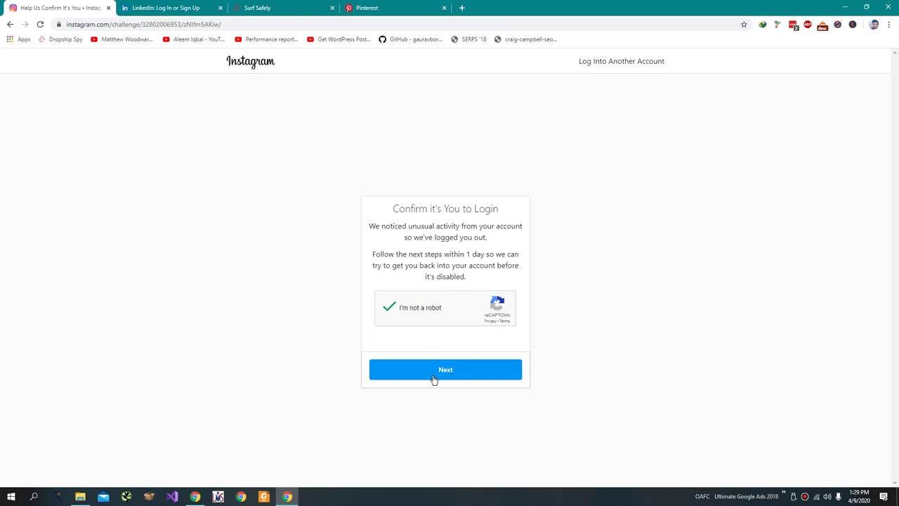
pyautogui.click(433, 376)
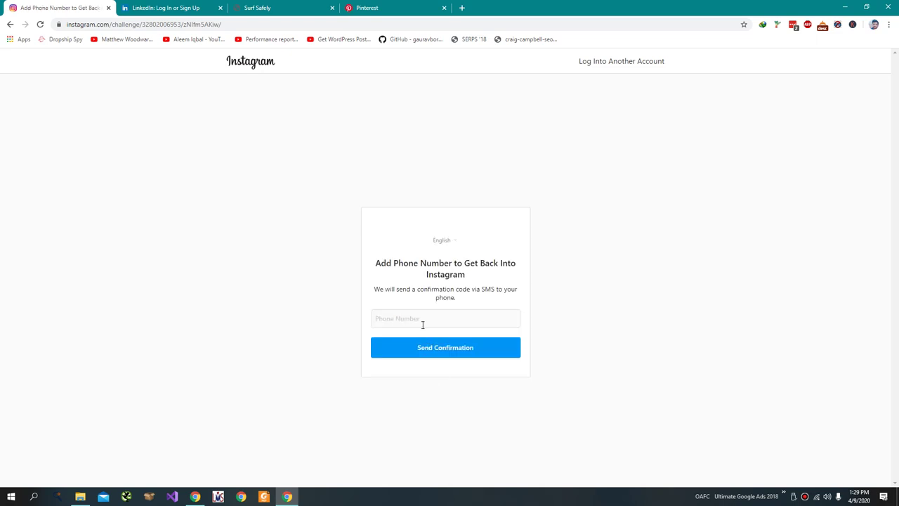
pyautogui.click(422, 324)
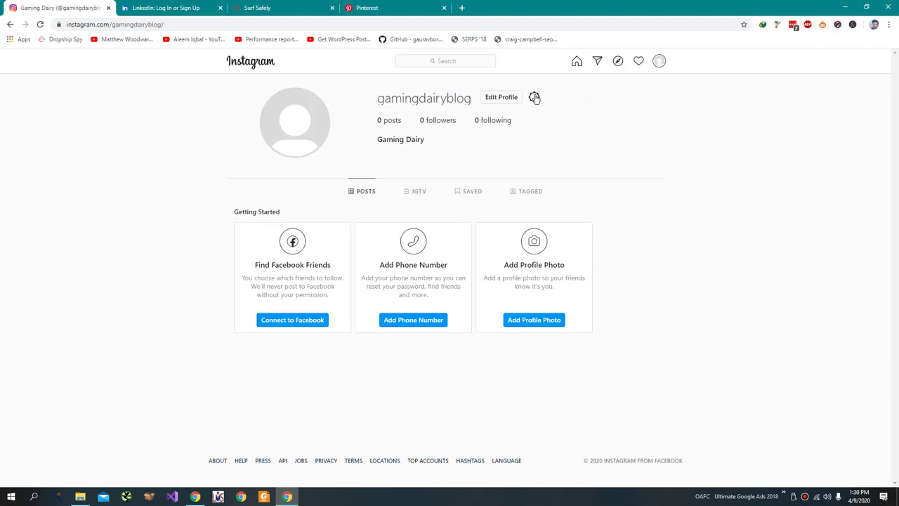
# Set Logo-1 (1).jpg as the Instagram profile picture.
pyautogui.click(296, 139)
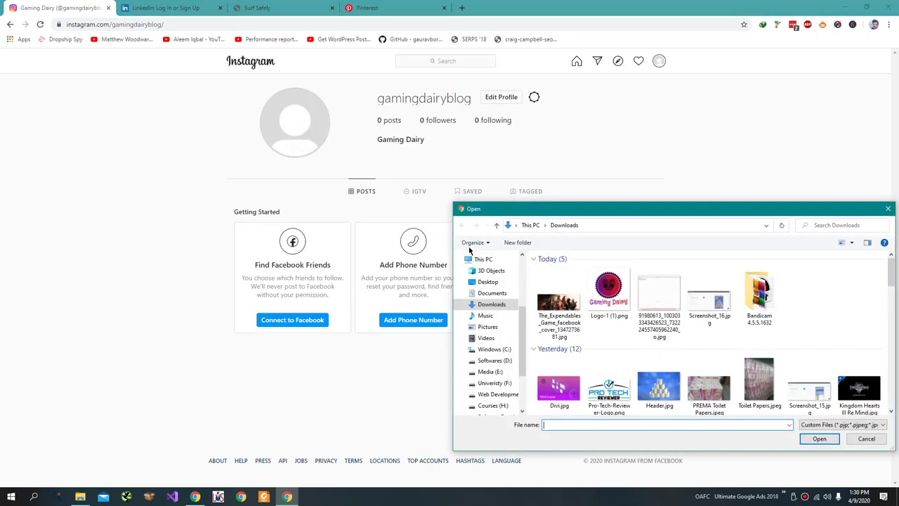
pyautogui.doubleClick(608, 298)
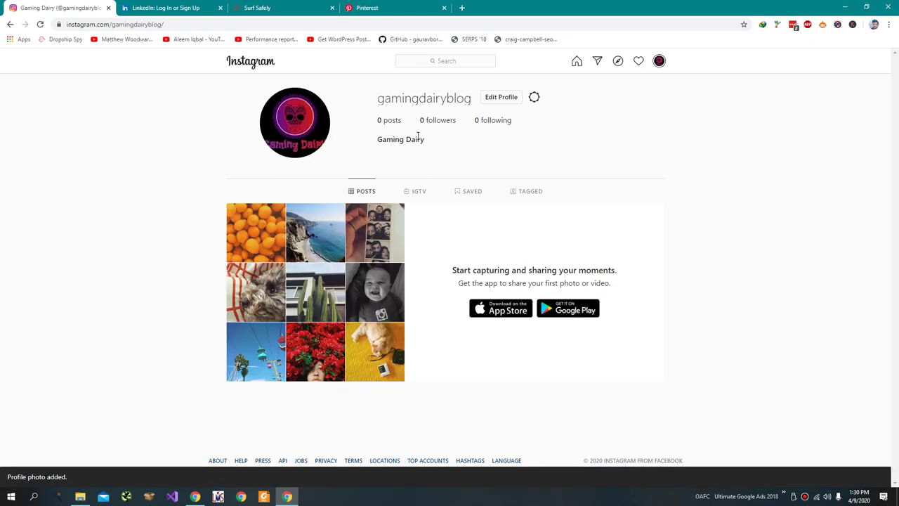
pyautogui.click(501, 104)
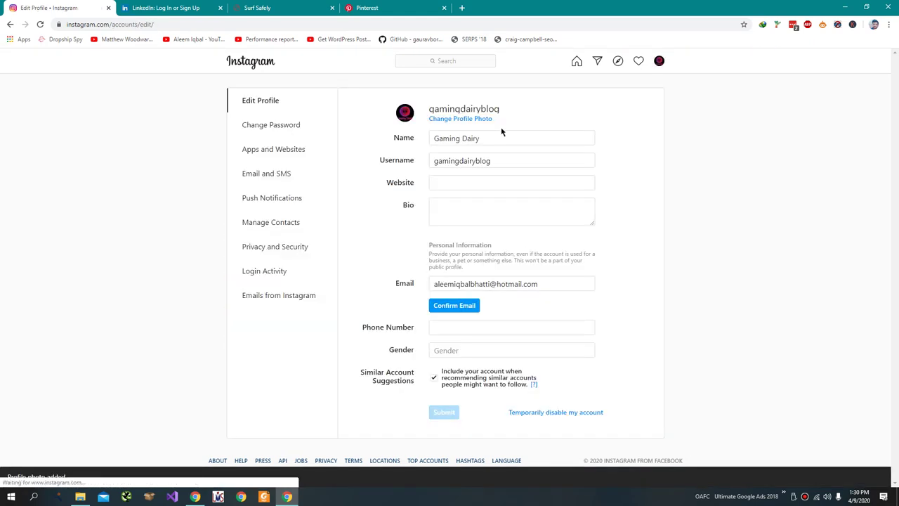
pyautogui.click(485, 183)
pyautogui.hotkey('ctrl', 'v')
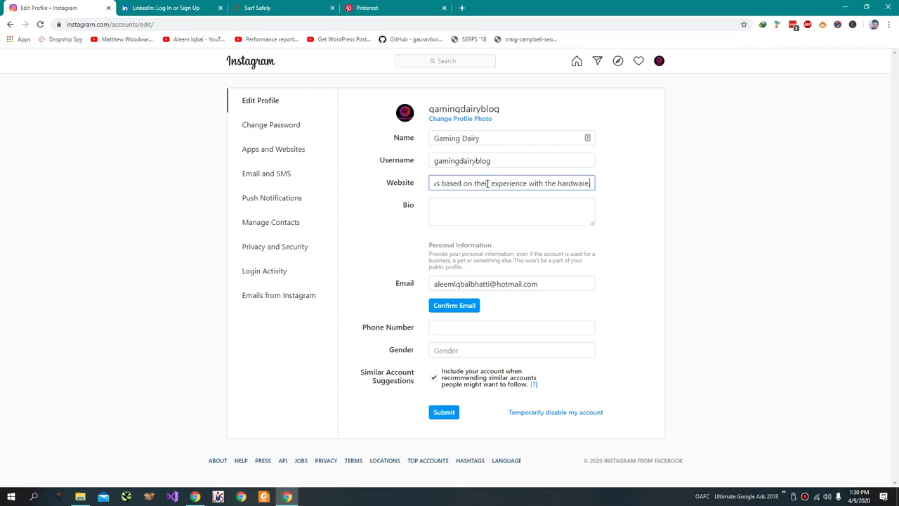
pyautogui.hotkey('ctrl', 'z')
pyautogui.hotkey('alt', 'Tab')
pyautogui.click(489, 186)
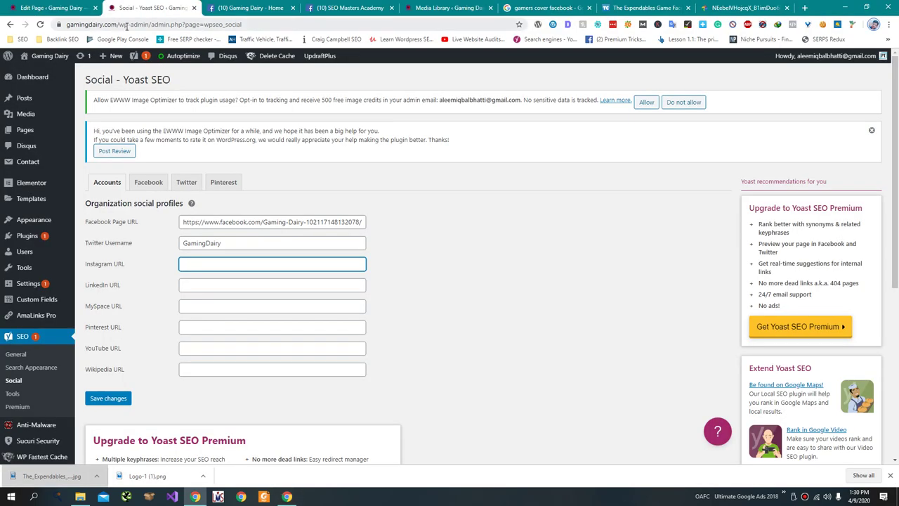
pyautogui.moveTo(118, 25); pyautogui.dragTo(66, 25)
pyautogui.hotkey('ctrl', 'c')
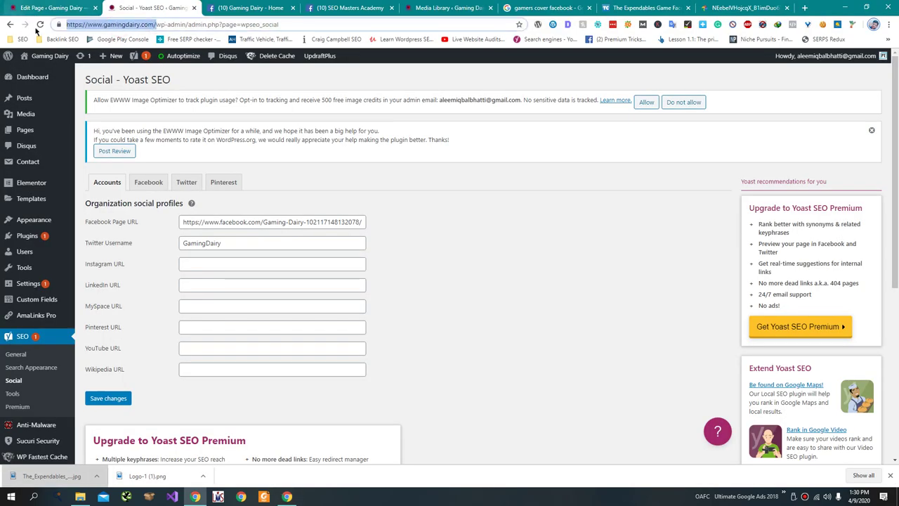
pyautogui.hotkey('alt', 'Tab')
pyautogui.hotkey('ctrl', 'v')
# Paste the site address into the bio and save the profile changes.
pyautogui.click(537, 218)
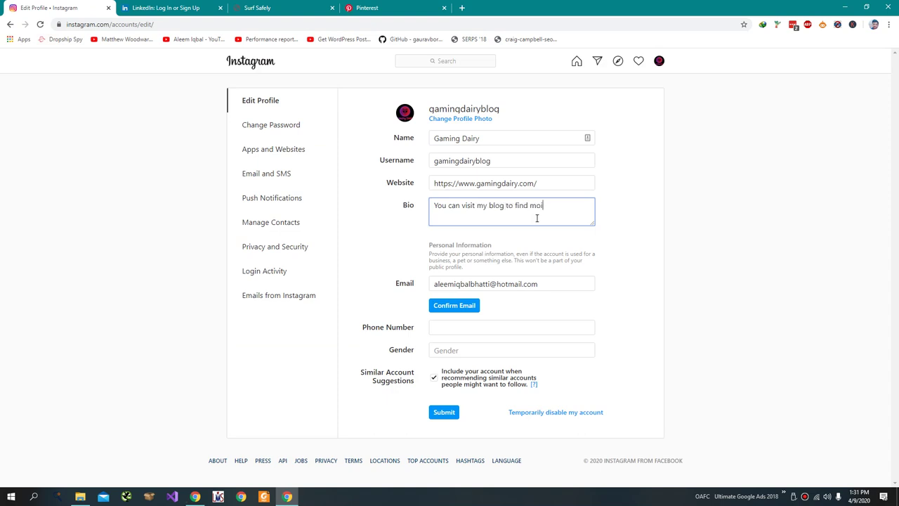
pyautogui.hotkey('ctrl', 'v')
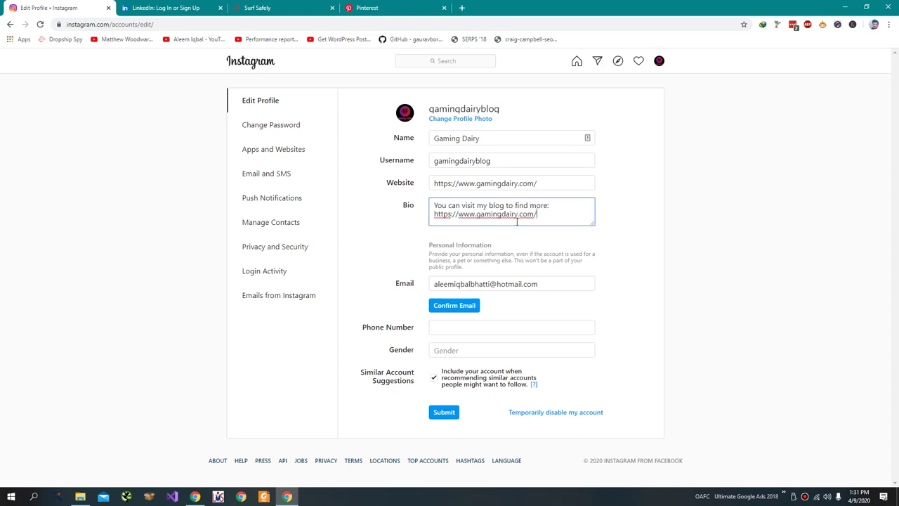
pyautogui.click(446, 413)
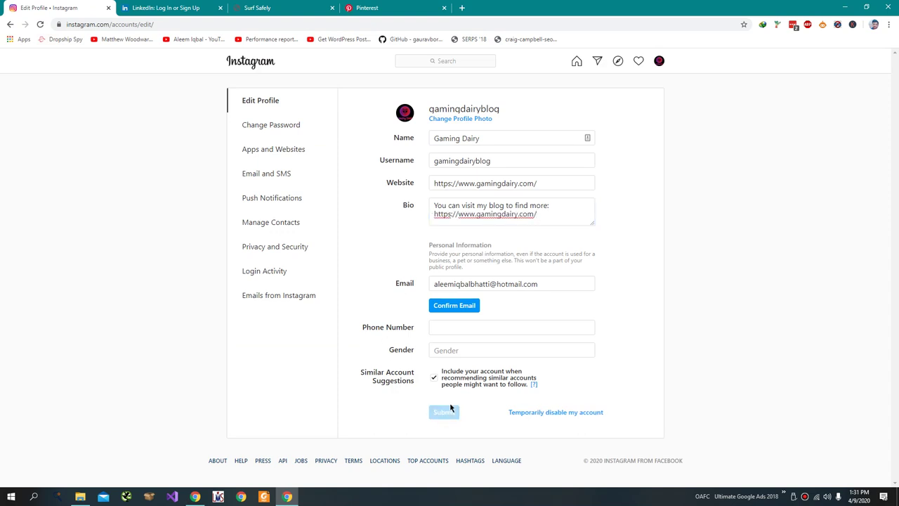
pyautogui.click(455, 307)
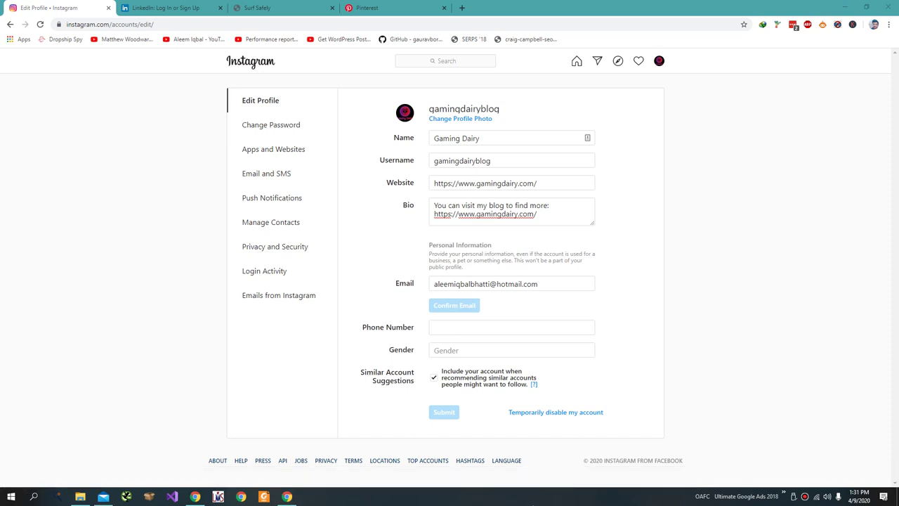
pyautogui.click(623, 352)
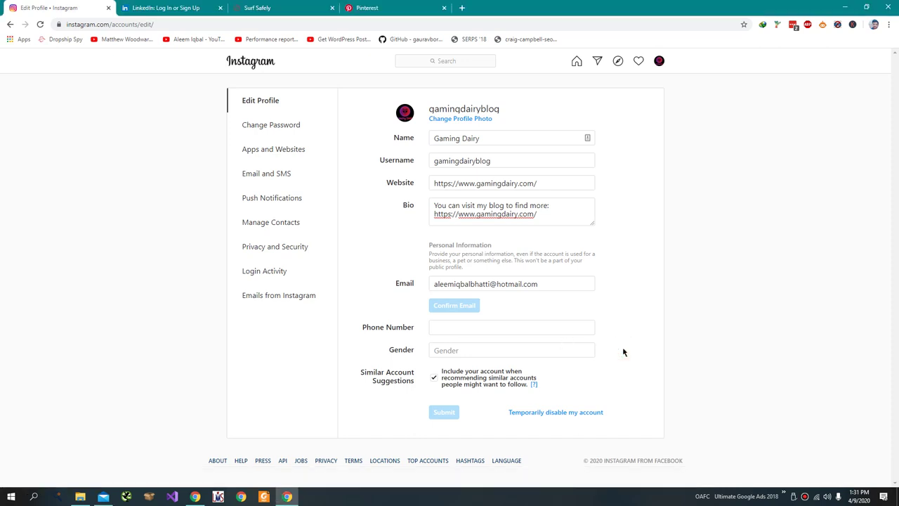
# Open the gamingdairyblog profile page and copy its address.
pyautogui.click(660, 63)
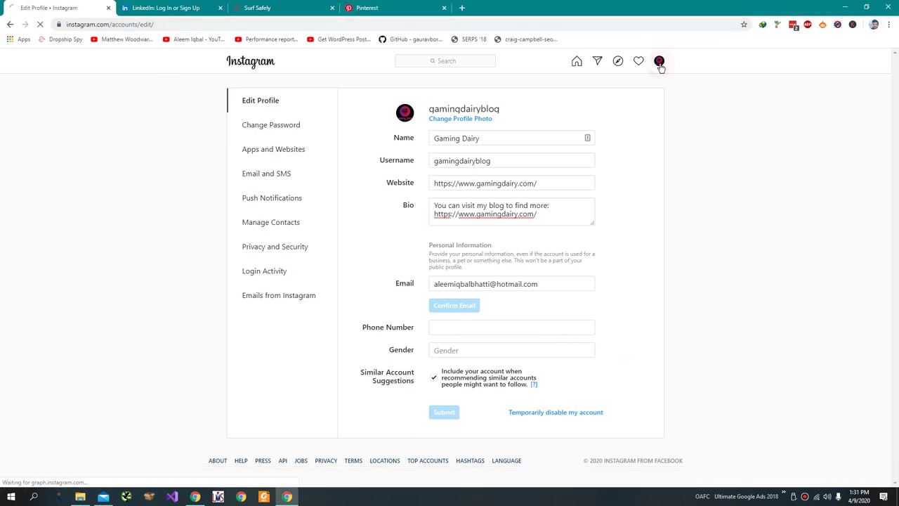
pyautogui.click(238, 21)
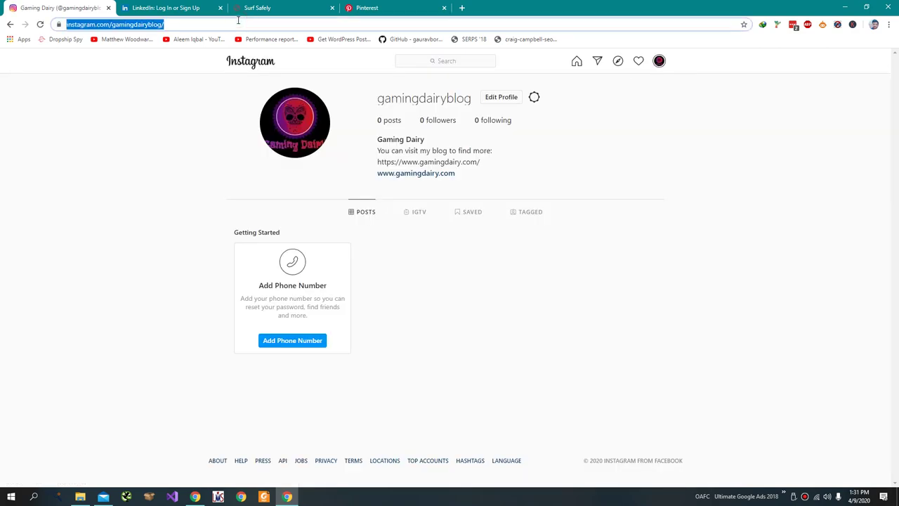
pyautogui.hotkey('alt', 'Tab')
pyautogui.hotkey('alt', 'Tab')
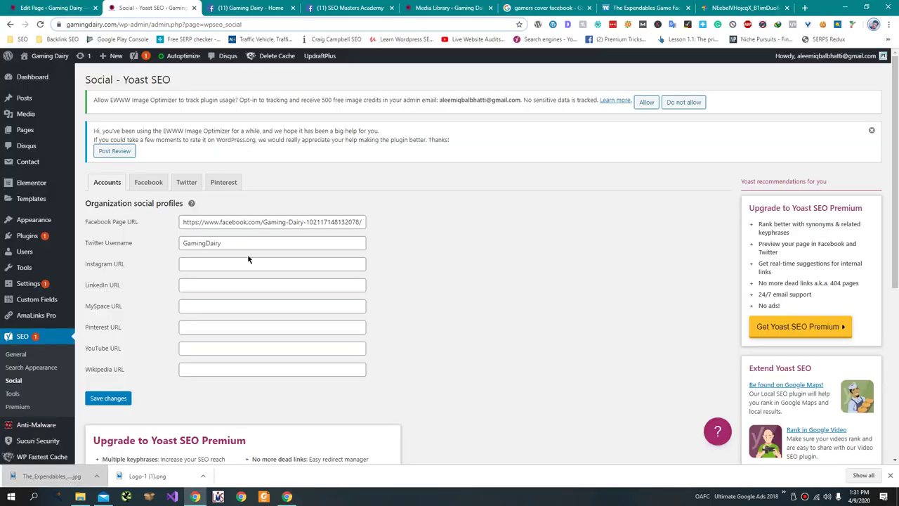
# Paste the Instagram profile address into Yoast SEO's Instagram URL field.
pyautogui.click(248, 260)
pyautogui.hotkey('ctrl', 'v')
pyautogui.hotkey('alt', 'Tab')
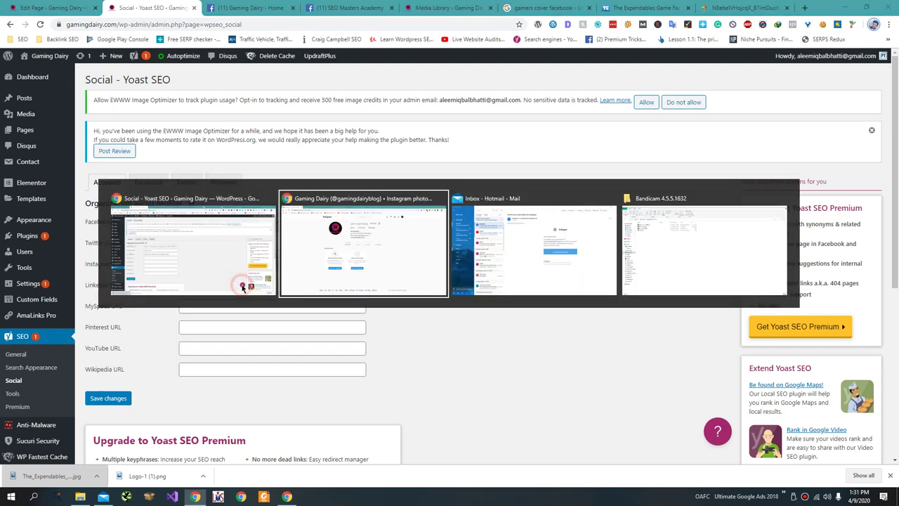
pyautogui.hotkey('ctrl', 'Tab')
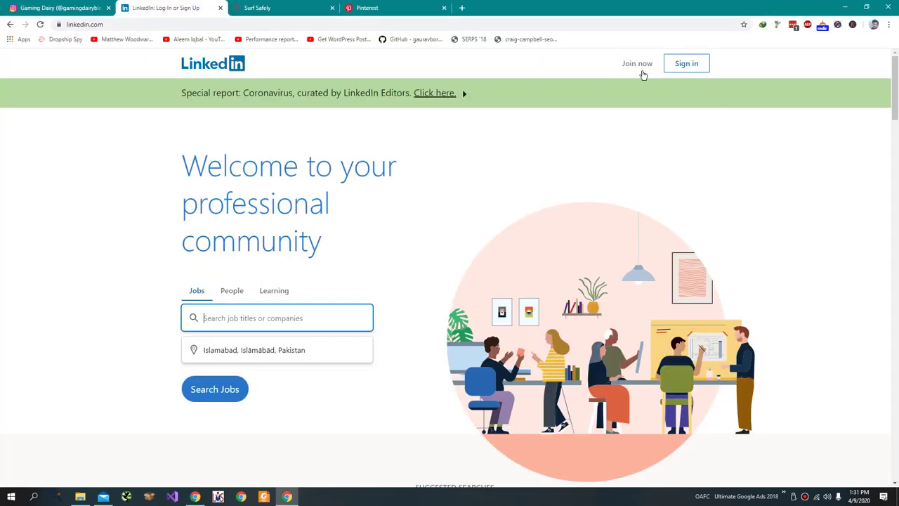
# Open LinkedIn's sign-up page, then try reloading myspace.com in its tab.
pyautogui.click(638, 65)
pyautogui.click(308, 6)
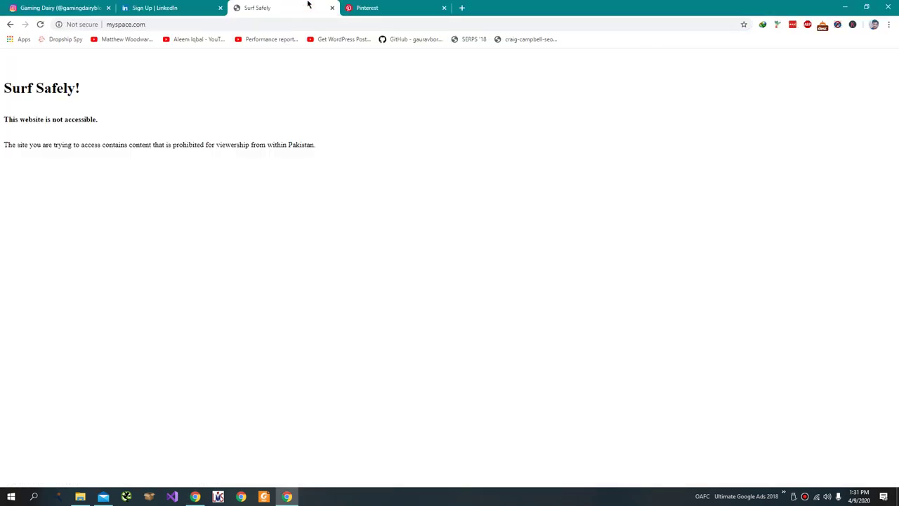
pyautogui.hotkey('alt', 'Tab')
pyautogui.hotkey('alt', 'Tab')
pyautogui.click(311, 24)
pyautogui.press('Return')
# Search Google for myspace and open the Featured Content on Myspace result.
pyautogui.click(311, 24)
pyautogui.write('myspace')
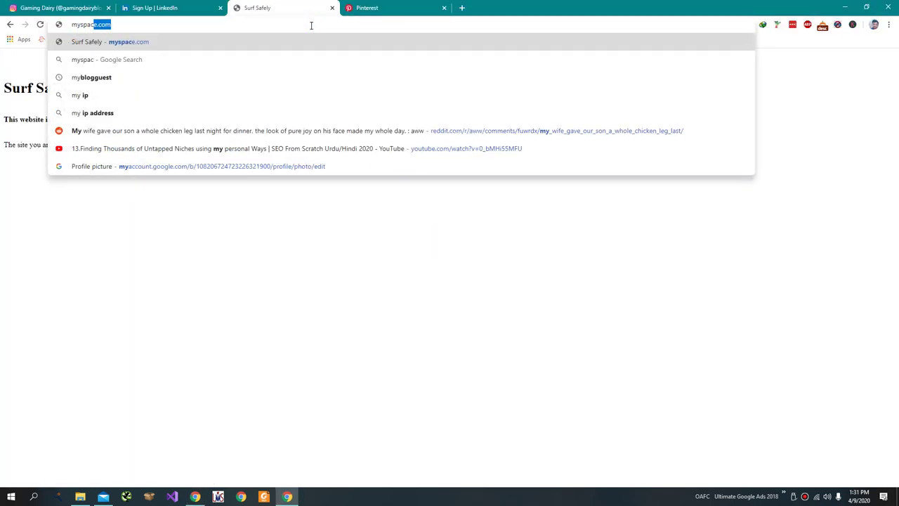
pyautogui.press('Return')
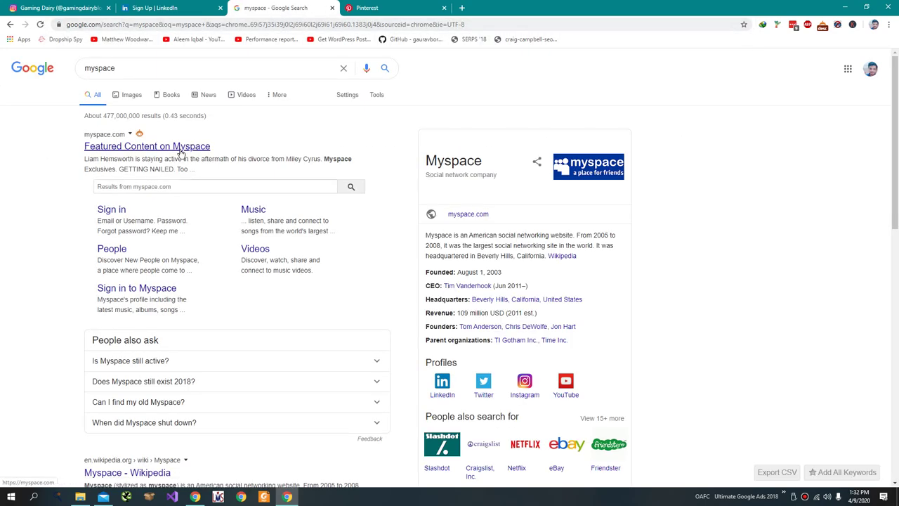
pyautogui.click(180, 147)
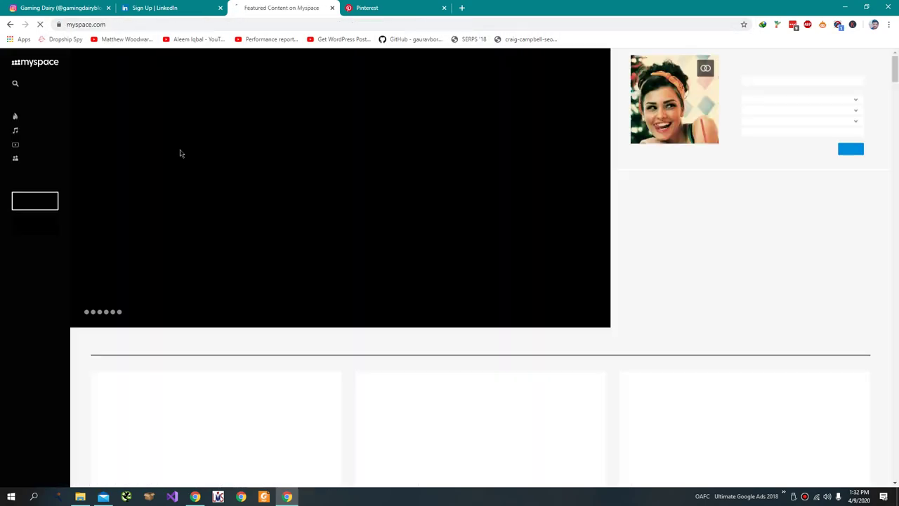
pyautogui.scroll(-3, 180, 152)
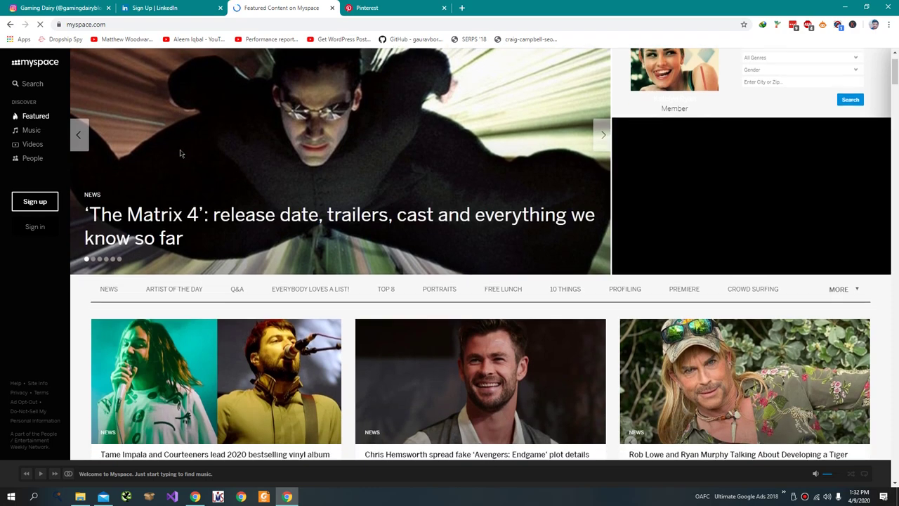
# Start Myspace e-mail sign-up with full name, gender Male, username gamingdairy and a password.
pyautogui.click(41, 204)
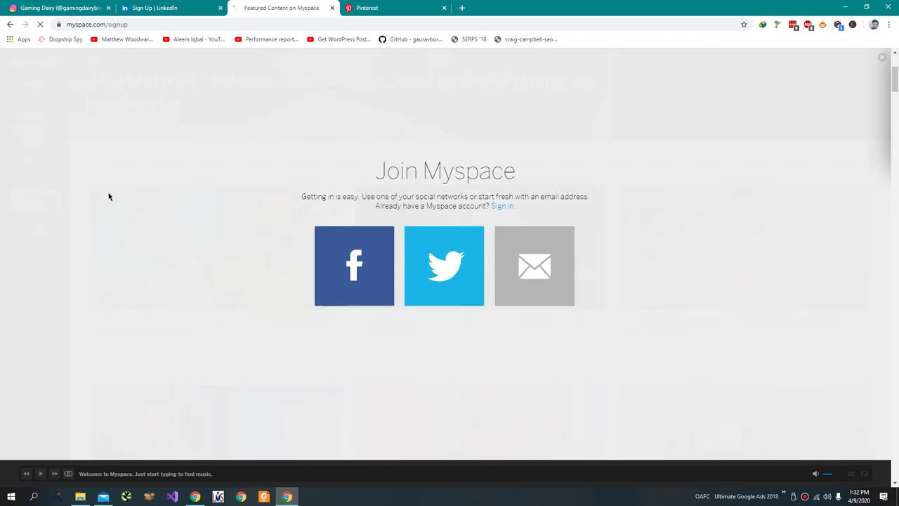
pyautogui.click(523, 270)
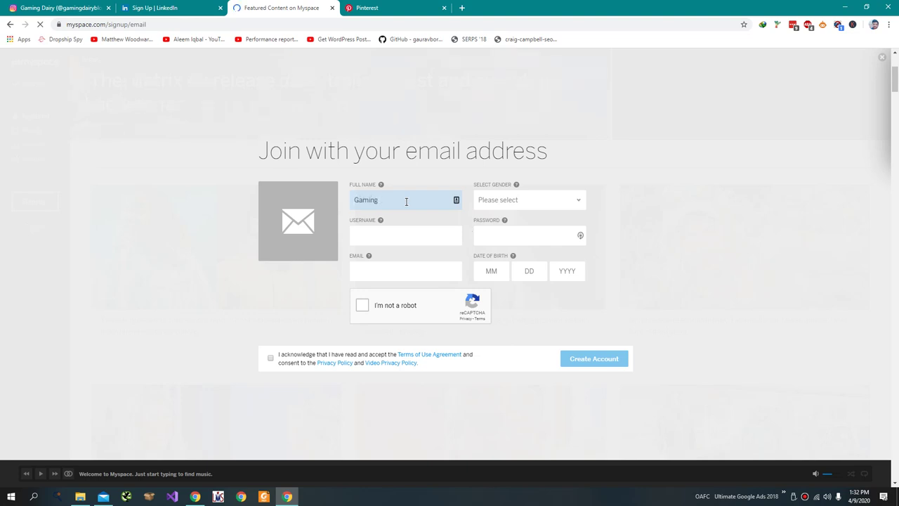
pyautogui.press('Tab')
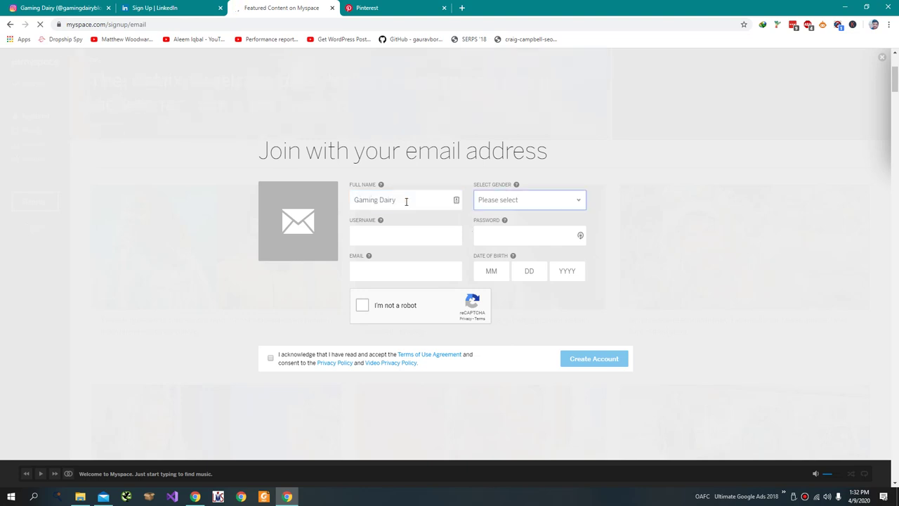
pyautogui.press('m')
pyautogui.press('Tab')
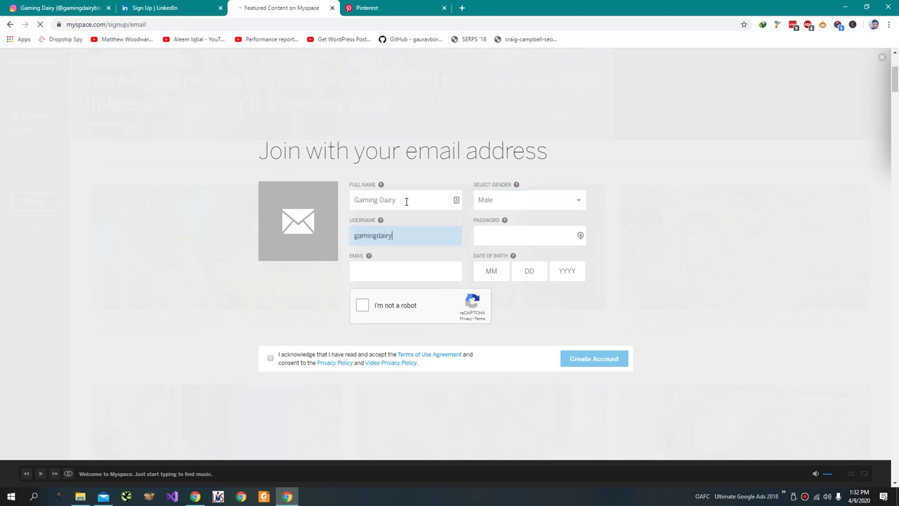
pyautogui.press('Tab')
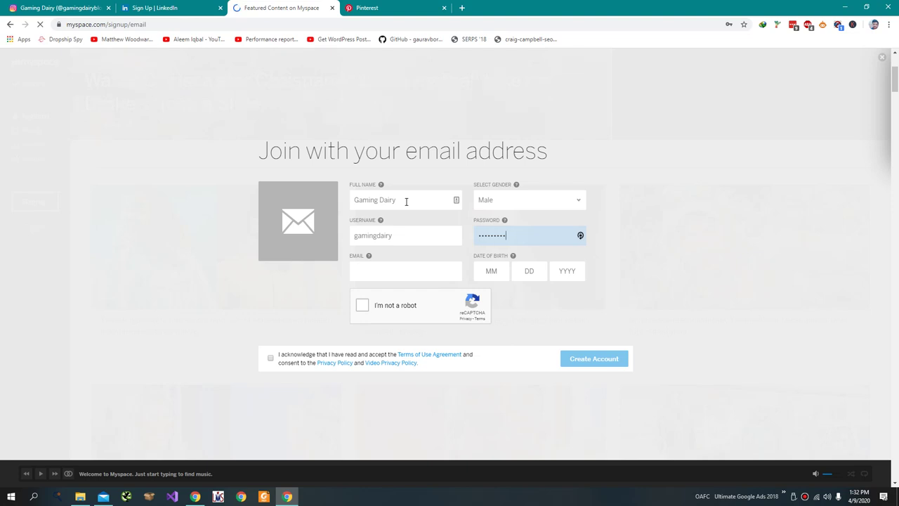
pyautogui.press('Tab')
# Pick the hotmail address, enter birth month 09 and day 2, pass reCAPTCHA, accept terms, create the account.
pyautogui.write('ale')
pyautogui.press('Down')
pyautogui.press('Down')
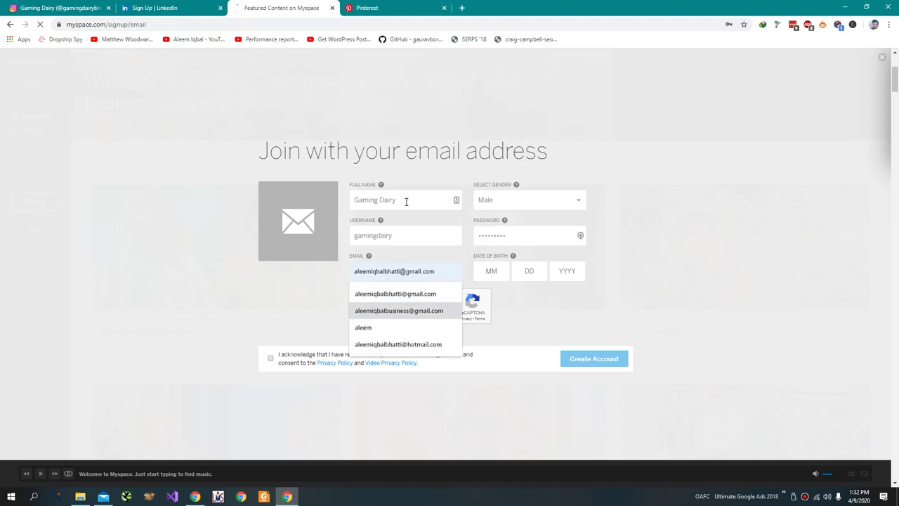
pyautogui.press('Down')
pyautogui.press('Down')
pyautogui.press('Return')
pyautogui.press('Tab')
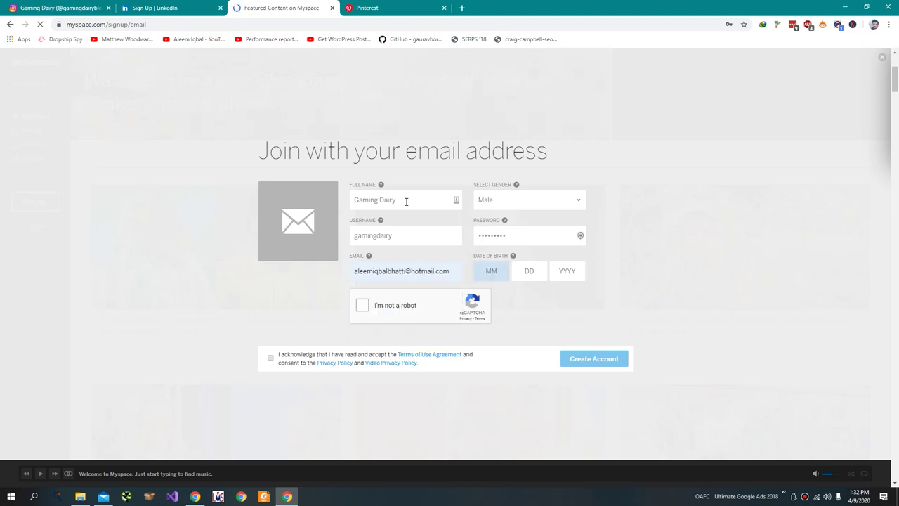
pyautogui.write('09')
pyautogui.press('Tab')
pyautogui.write('2')
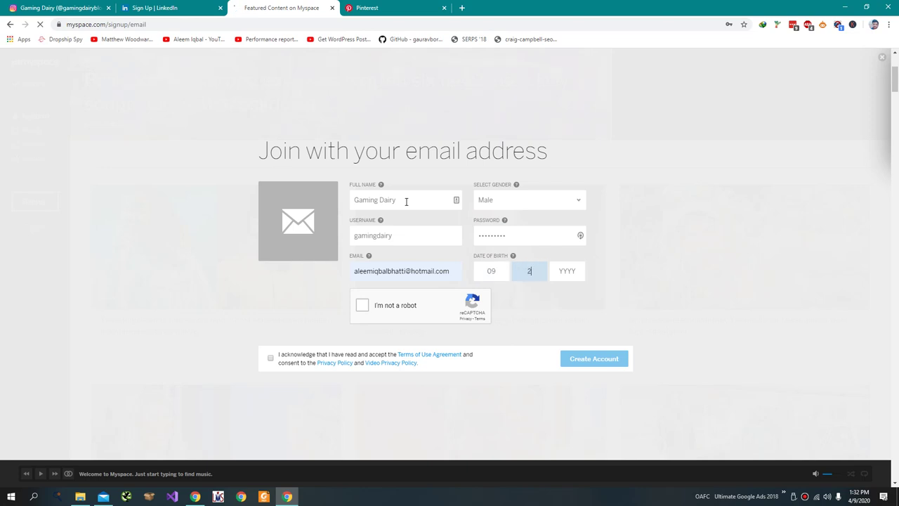
pyautogui.press('Tab')
pyautogui.write('19')
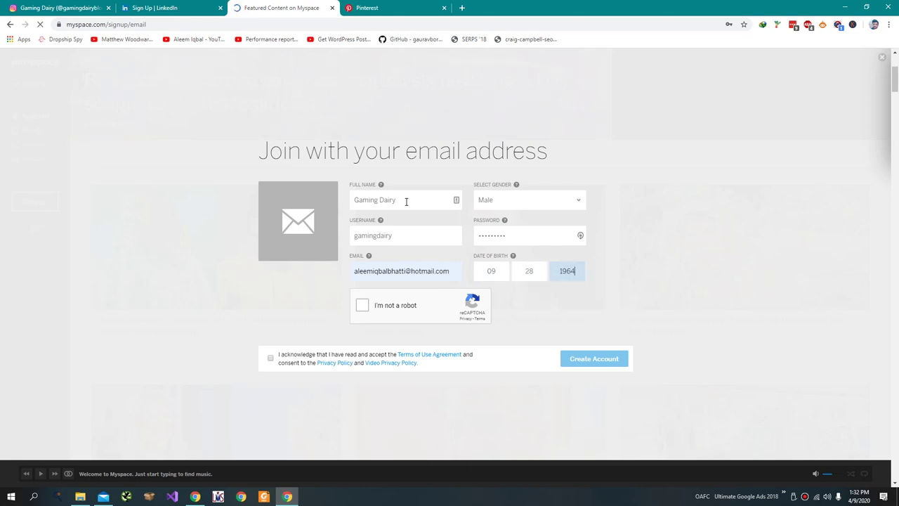
pyautogui.click(361, 305)
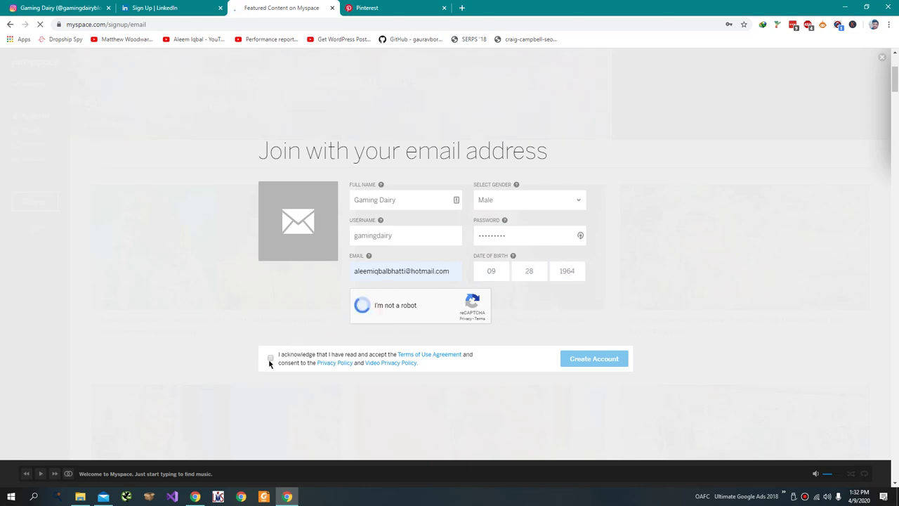
pyautogui.click(271, 359)
pyautogui.click(598, 361)
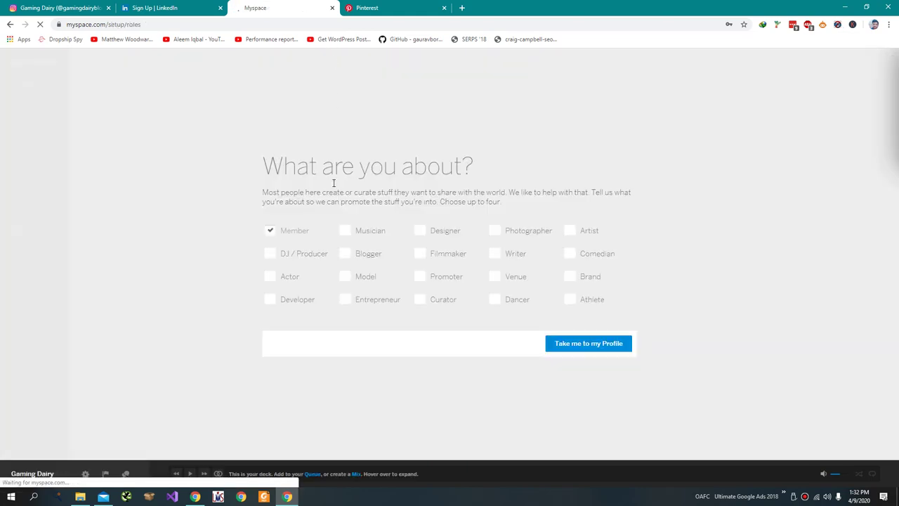
# Go to the new Gaming Dairy profile and open its profile picture editing options.
pyautogui.click(577, 341)
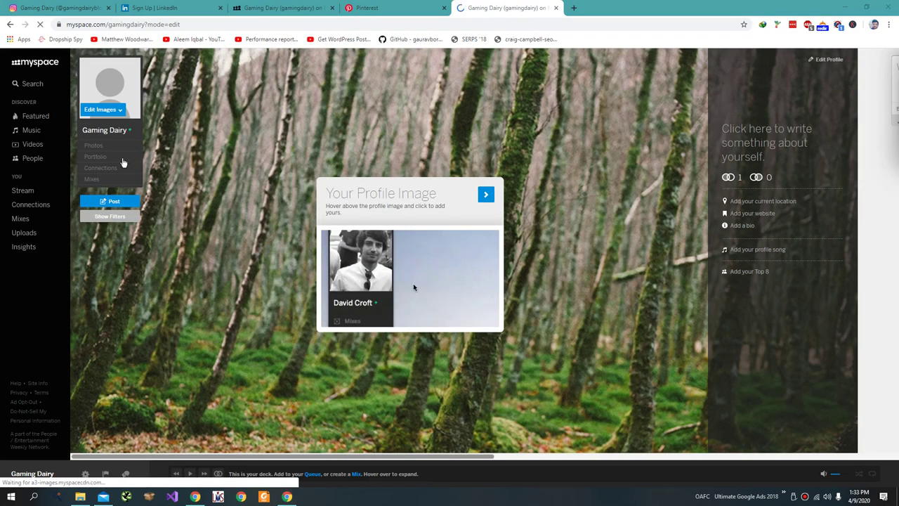
pyautogui.click(352, 283)
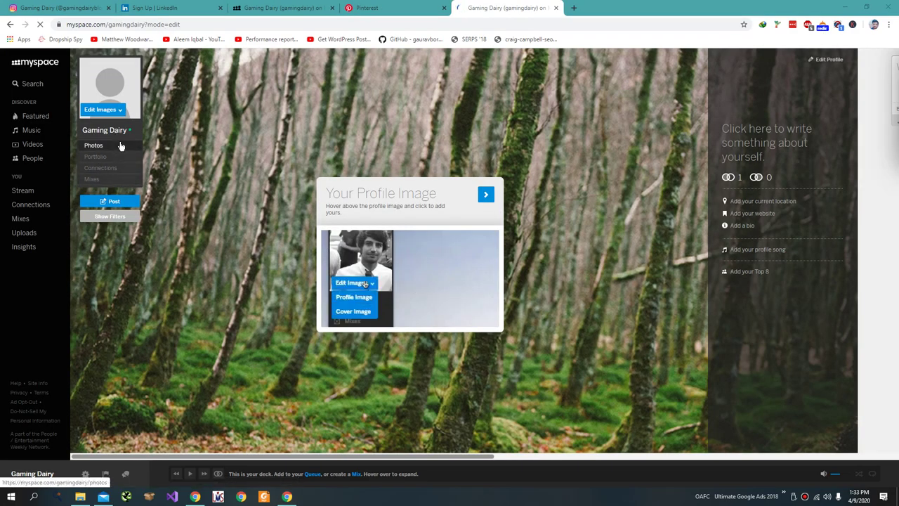
pyautogui.click(832, 61)
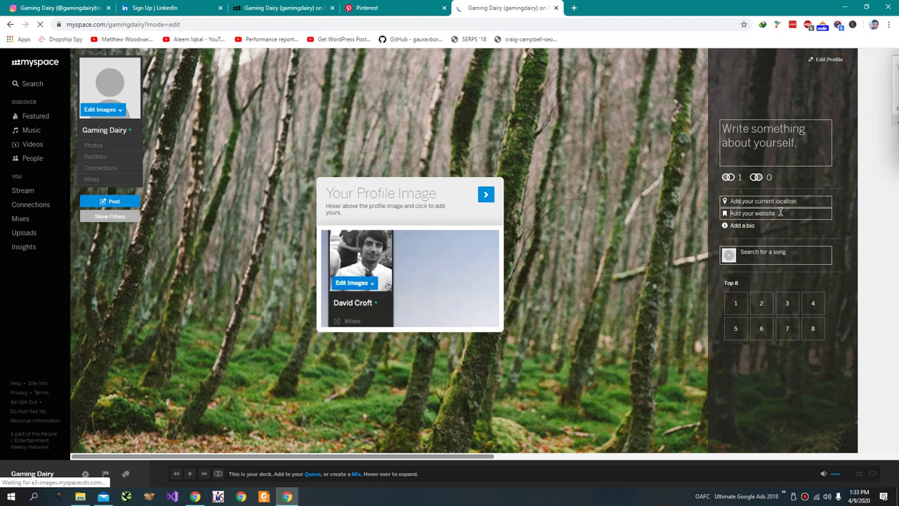
pyautogui.click(352, 282)
pyautogui.hotkey('alt', 'Tab')
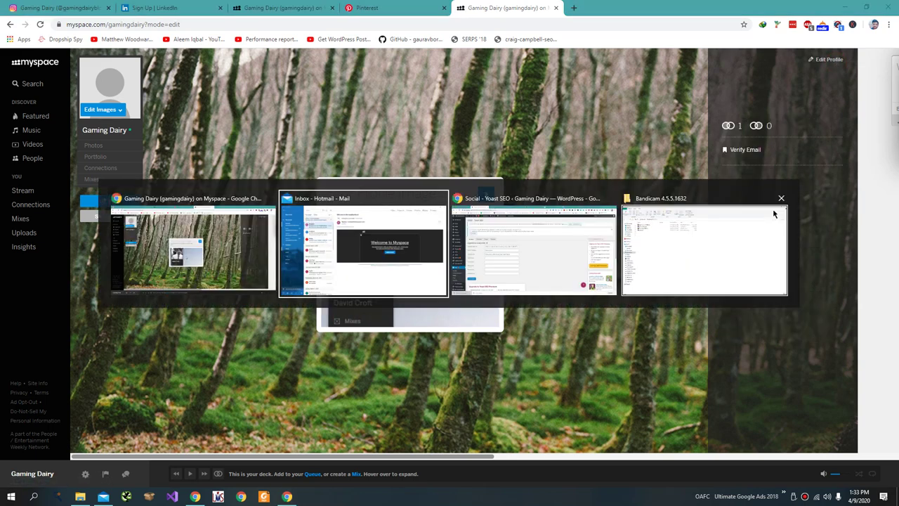
pyautogui.hotkey('alt', 'Tab')
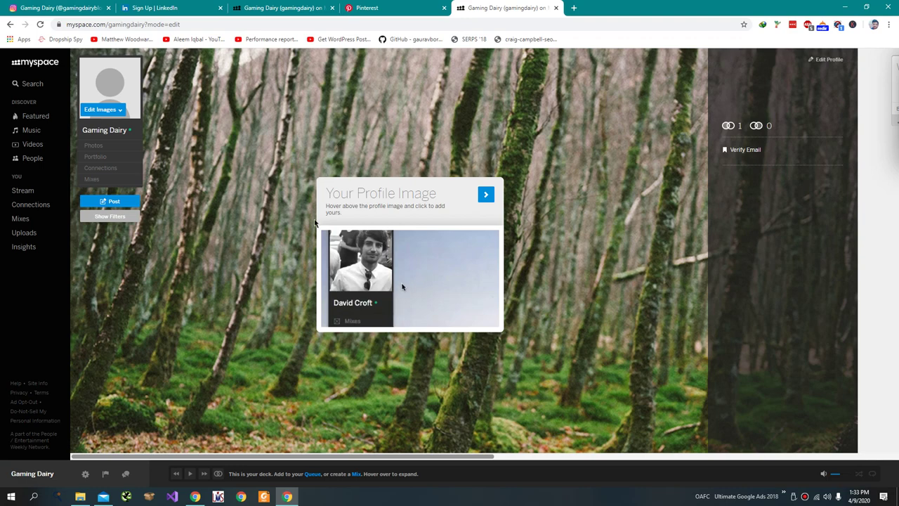
pyautogui.click(353, 282)
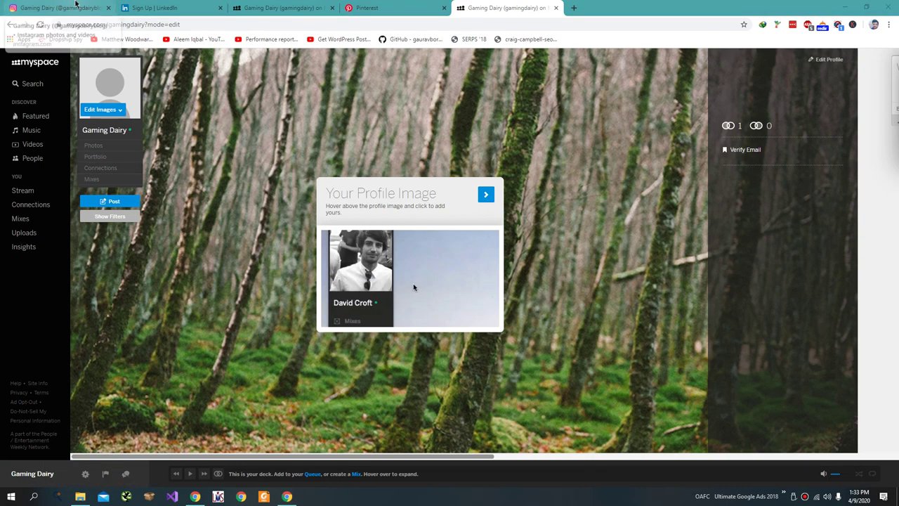
pyautogui.hotkey('alt', 'Tab')
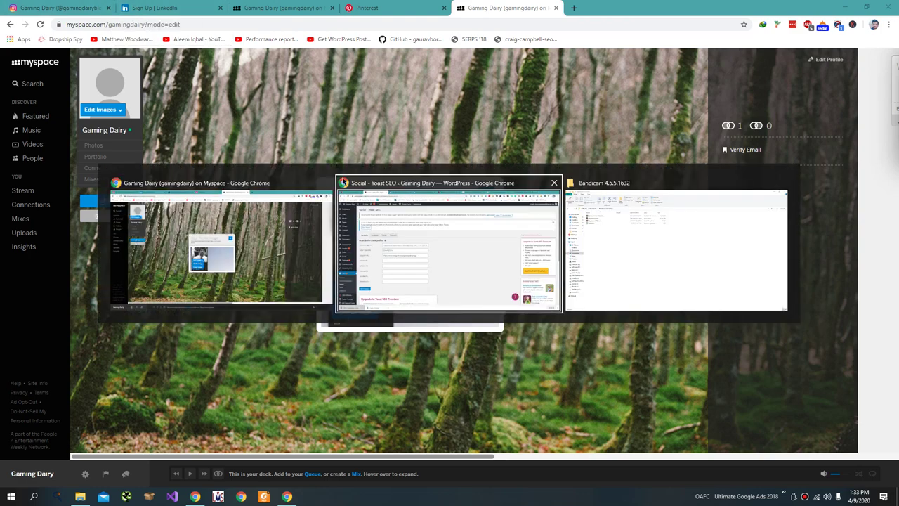
pyautogui.click(391, 229)
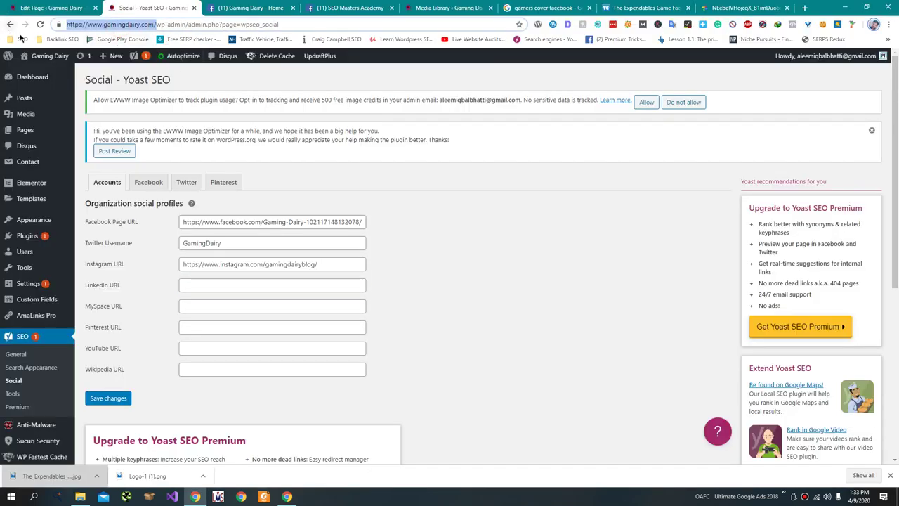
pyautogui.hotkey('alt', 'Tab')
pyautogui.click(355, 282)
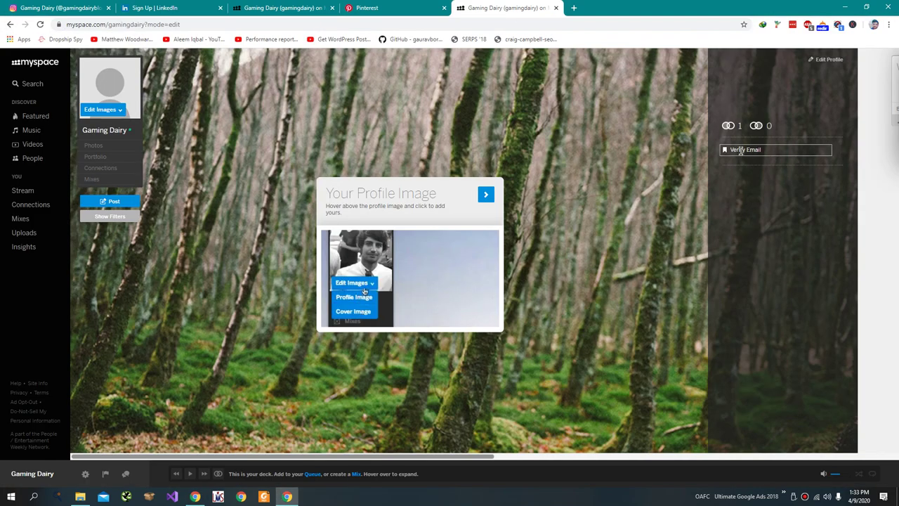
pyautogui.click(790, 160)
pyautogui.write('https://www.gamingdairy.com/')
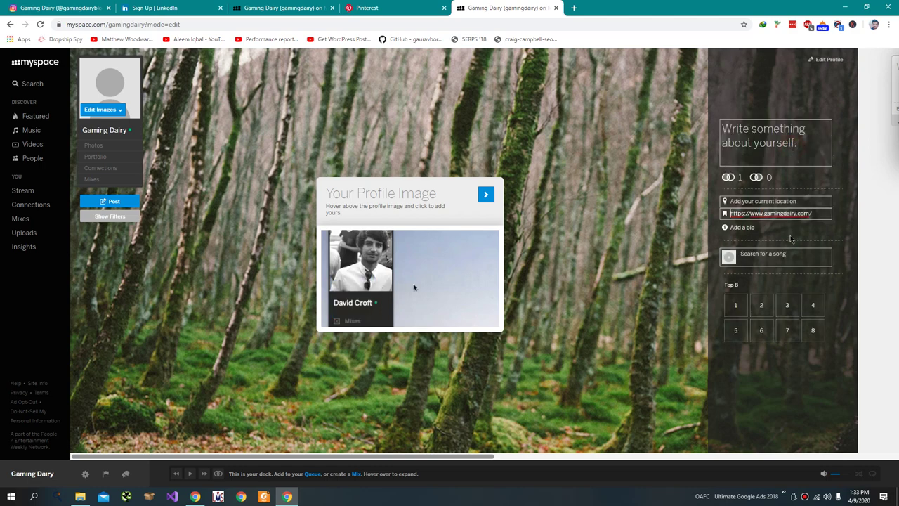
pyautogui.click(741, 227)
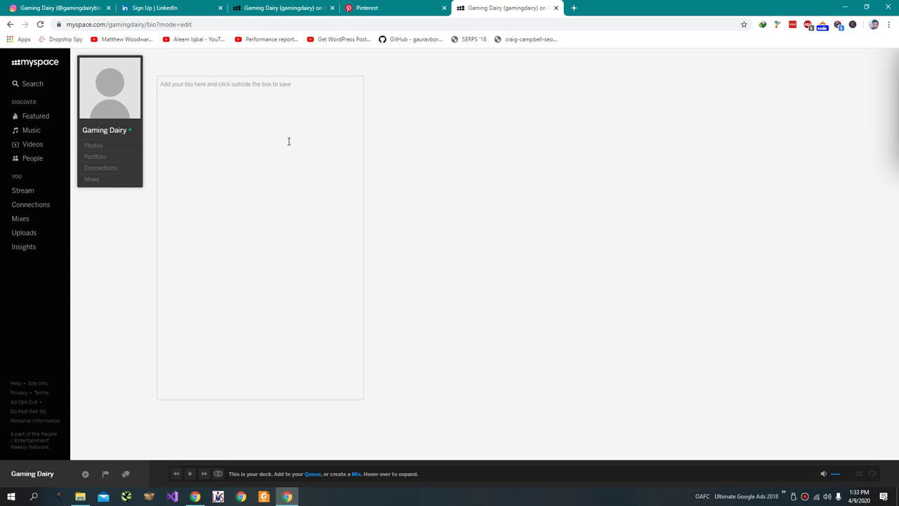
pyautogui.write('You can R')
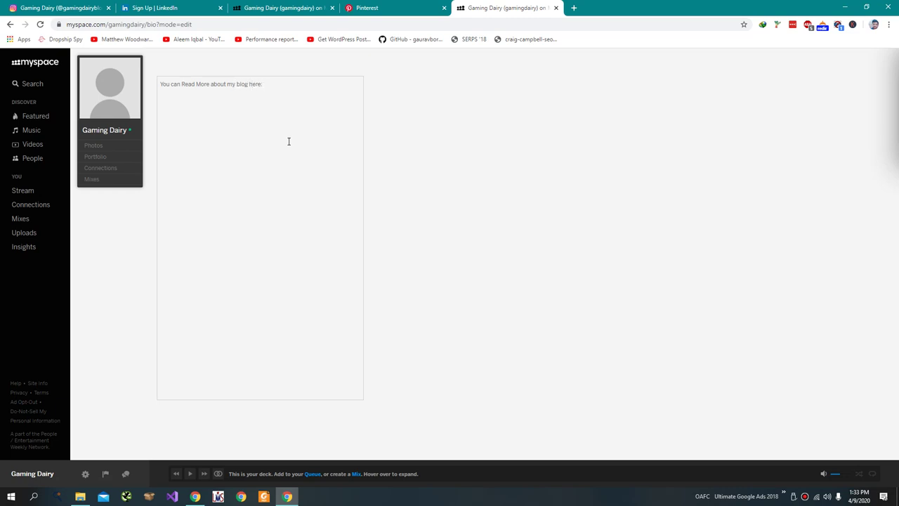
pyautogui.press('BackSpace')
pyautogui.write('https://www.gamingdairy.com/')
pyautogui.click(465, 147)
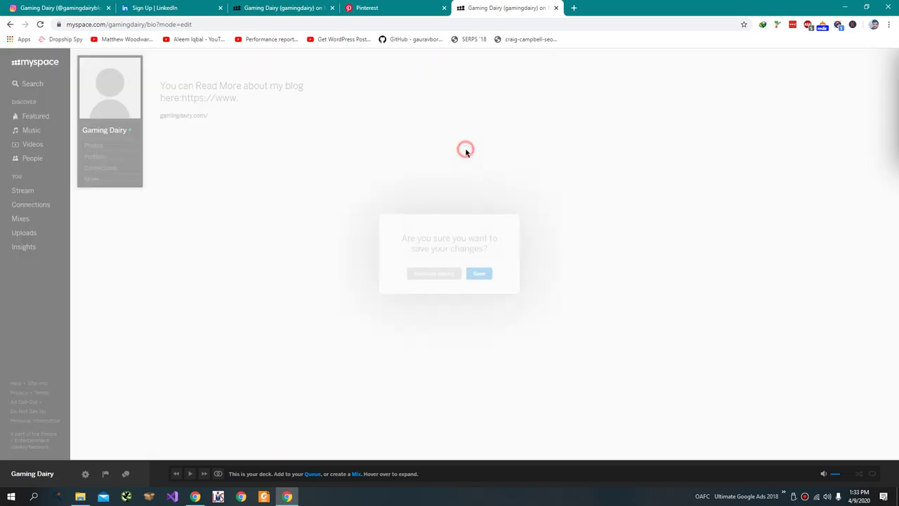
pyautogui.click(480, 275)
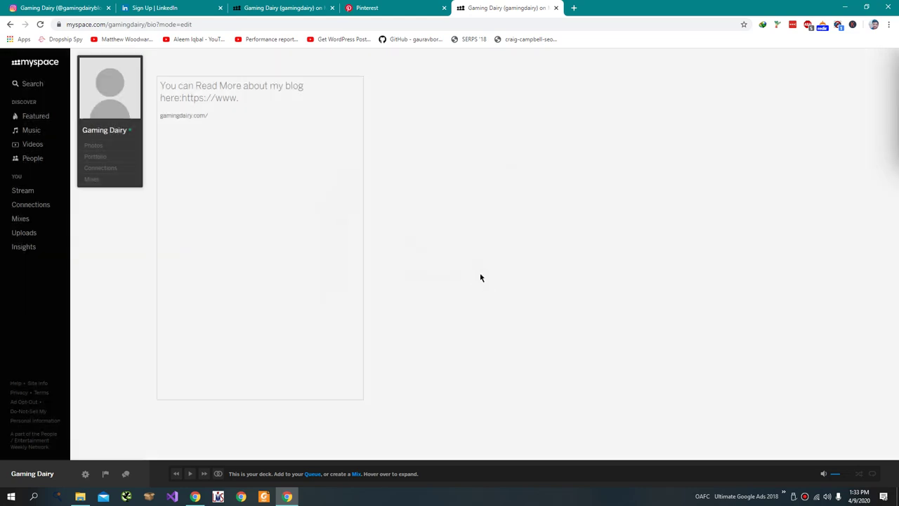
pyautogui.click(511, 272)
# Add a colon after 'here', put the URL on its own line, and return to profile editing.
pyautogui.click(186, 98)
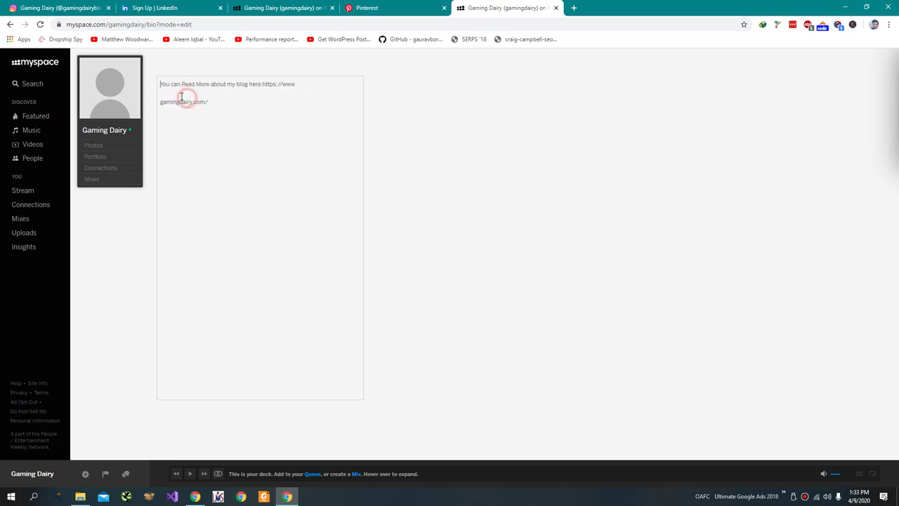
pyautogui.click(260, 84)
pyautogui.write(':')
pyautogui.press('Return')
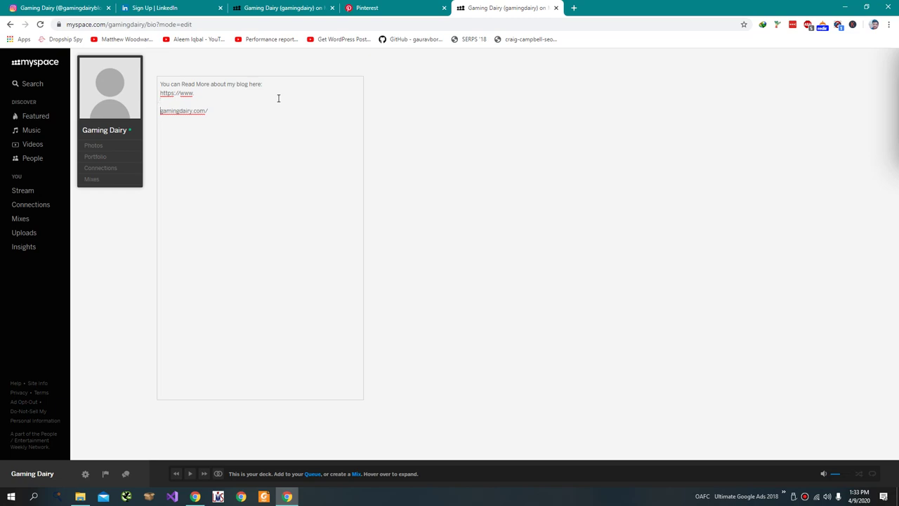
pyautogui.press('BackSpace')
pyautogui.press('BackSpace')
pyautogui.click(703, 198)
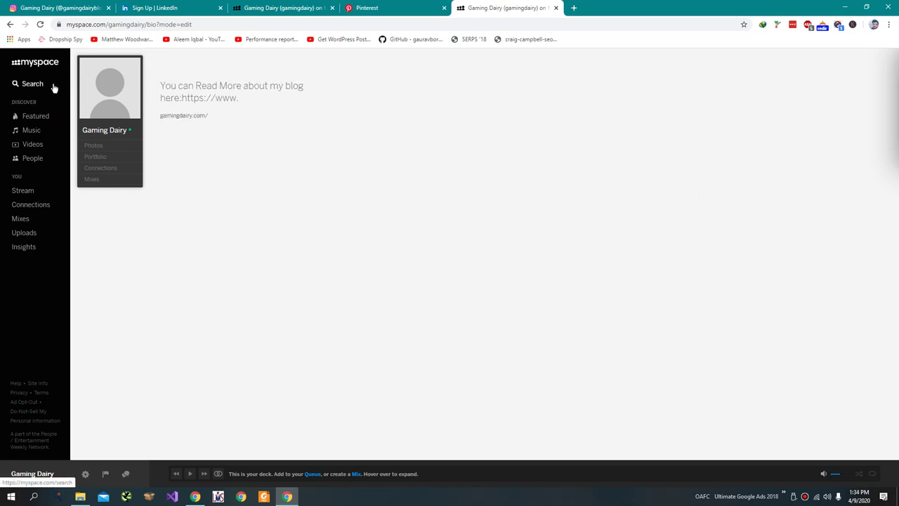
pyautogui.click(10, 24)
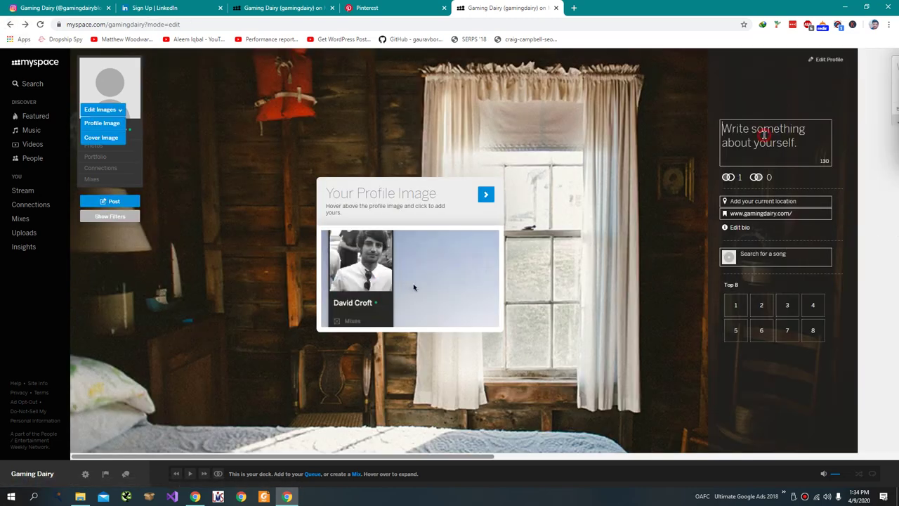
pyautogui.moveTo(379, 285)
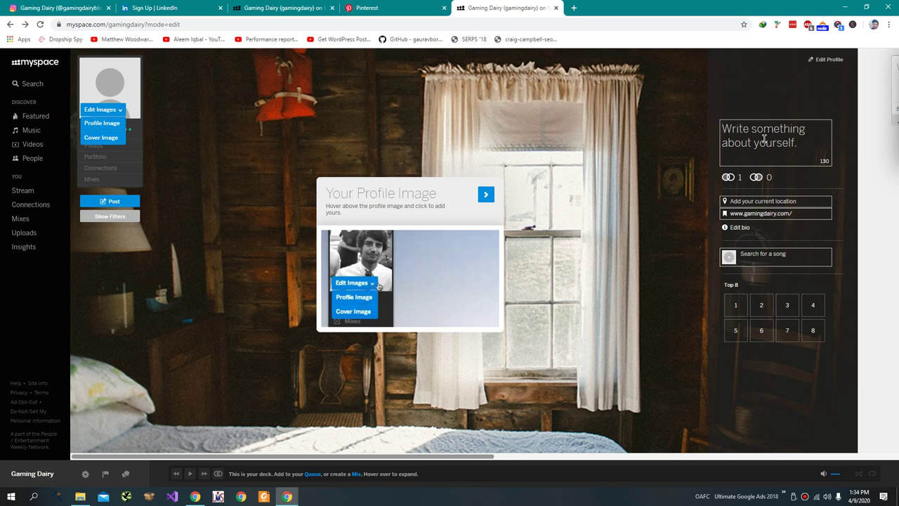
pyautogui.write('Founde')
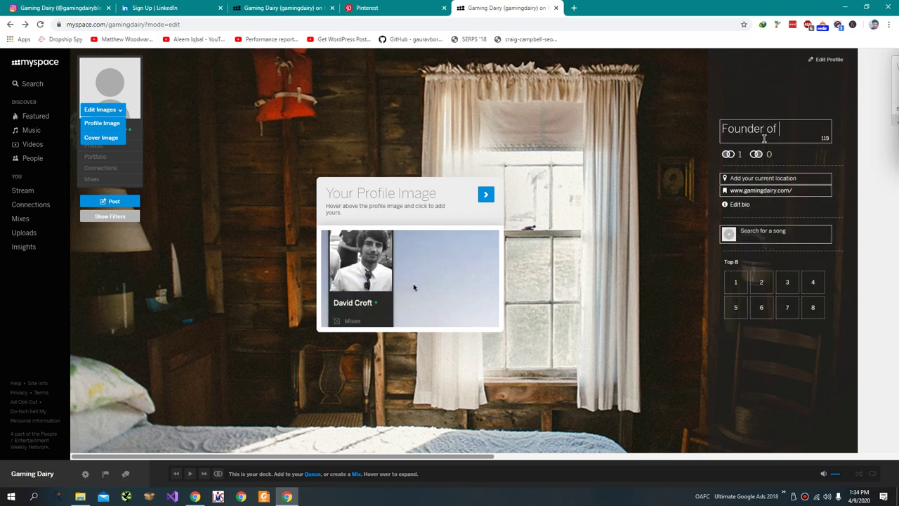
pyautogui.write('r of')
pyautogui.write('https://www.gamingdairy.com/')
pyautogui.click(364, 288)
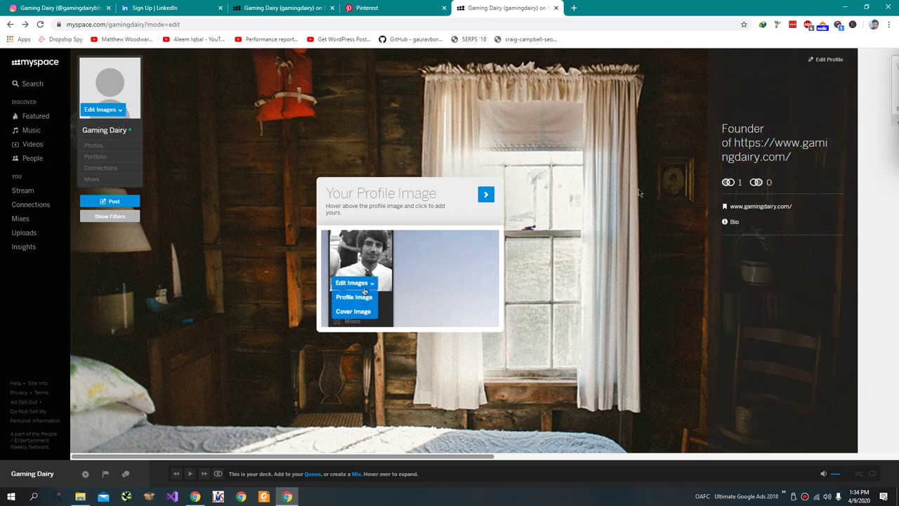
# Upload Logo-1 as the MySpace profile image and save it.
pyautogui.click(105, 124)
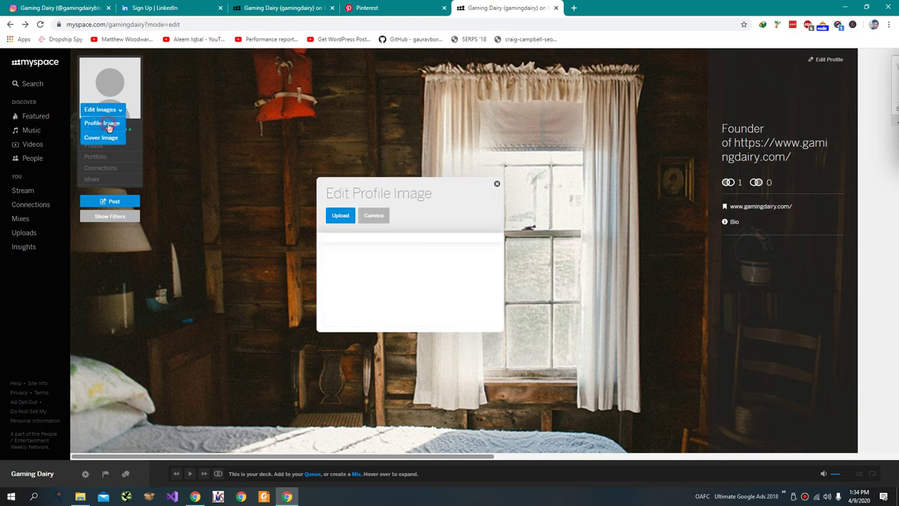
pyautogui.click(341, 217)
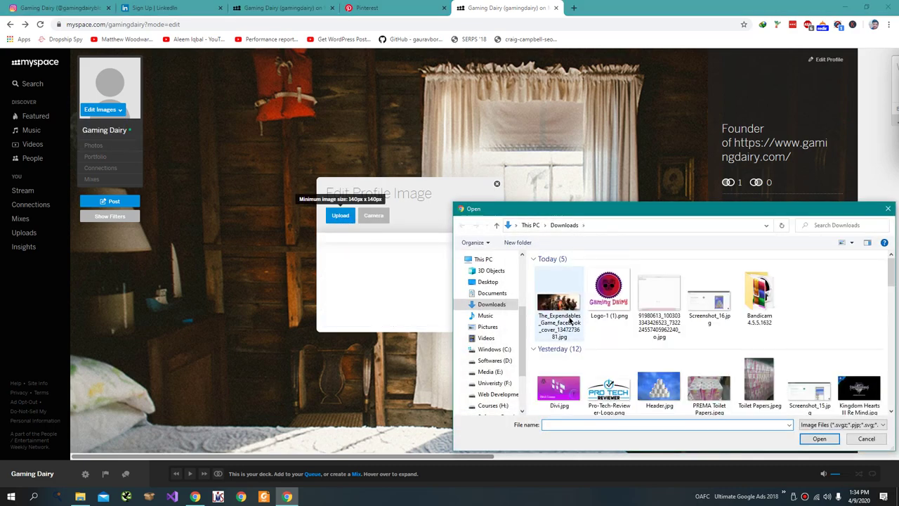
pyautogui.doubleClick(608, 289)
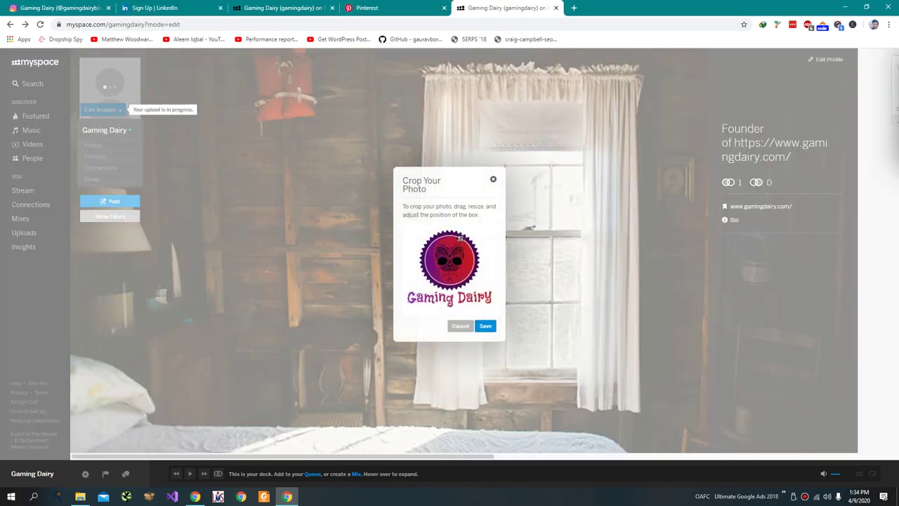
pyautogui.click(488, 328)
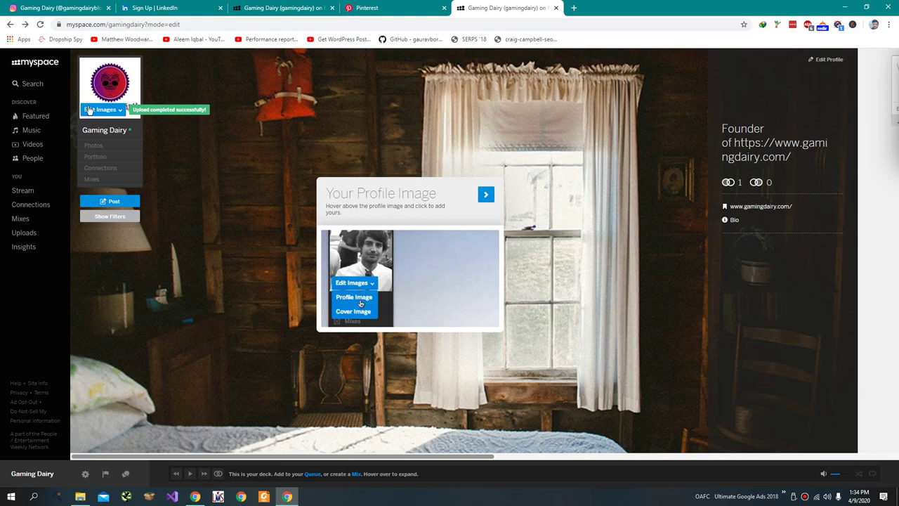
# Upload the Expendables image as the MySpace cover image.
pyautogui.click(99, 137)
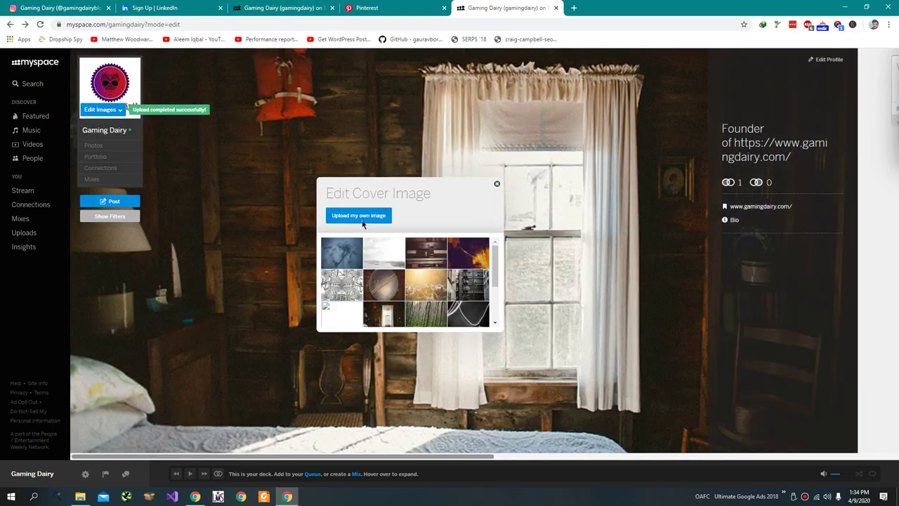
pyautogui.click(362, 224)
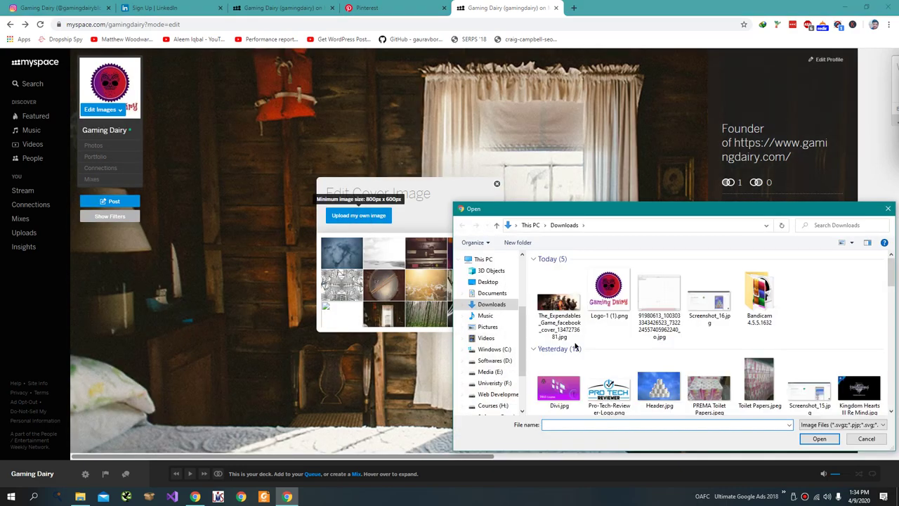
pyautogui.doubleClick(558, 323)
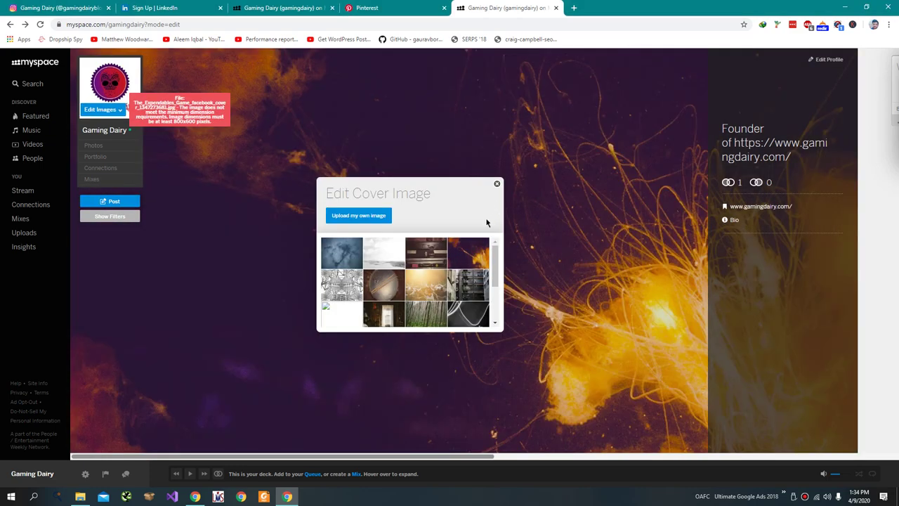
pyautogui.click(495, 184)
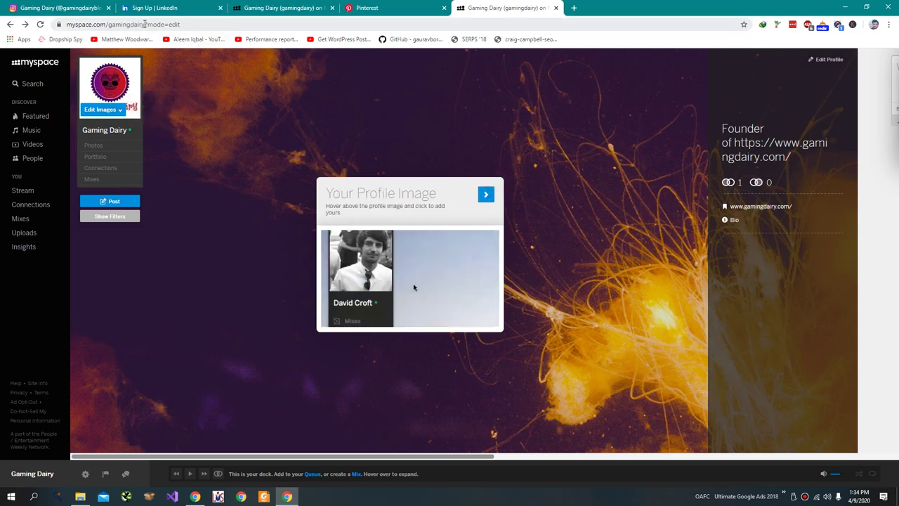
# Copy the MySpace profile URL into Yoast's MySpace URL field and close both MySpace tabs.
pyautogui.moveTo(144, 25); pyautogui.dragTo(67, 24)
pyautogui.hotkey('ctrl', 'c')
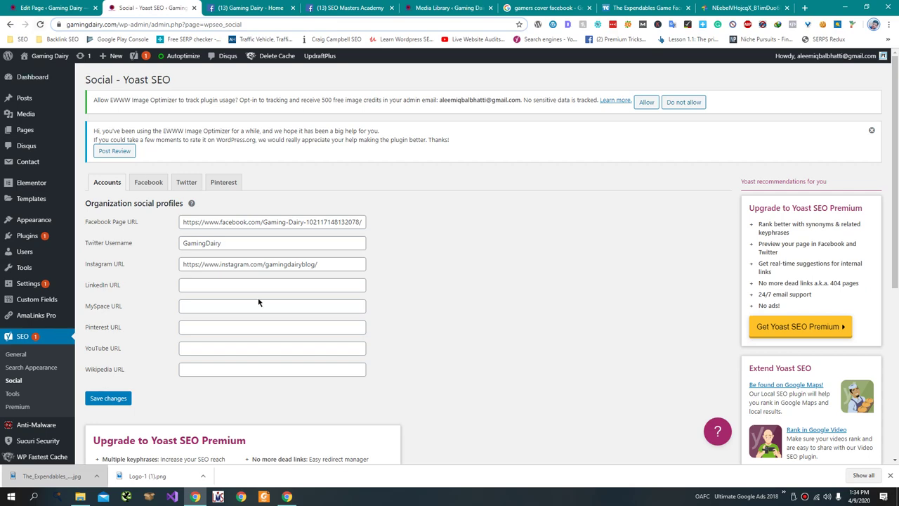
pyautogui.click(229, 284)
pyautogui.click(225, 304)
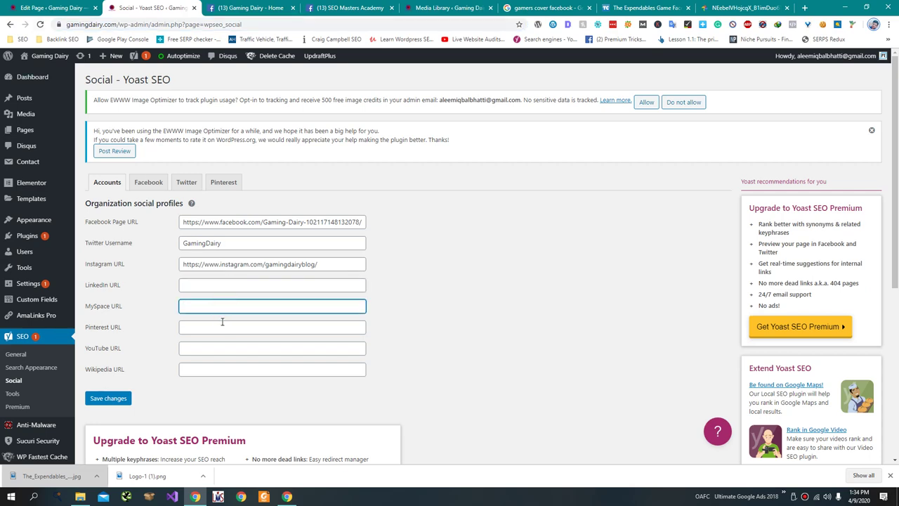
pyautogui.hotkey('ctrl', 'v')
pyautogui.click(222, 325)
pyautogui.hotkey('alt', 'Tab')
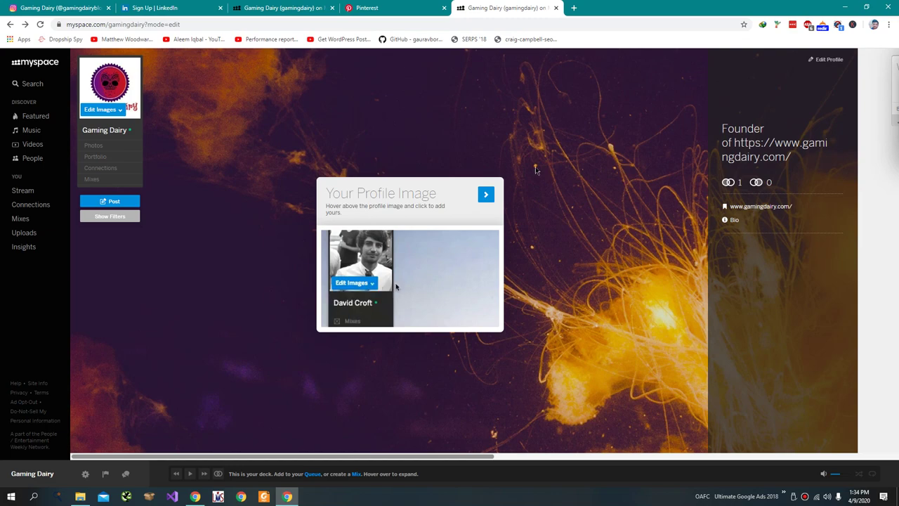
pyautogui.hotkey('ctrl', 'w')
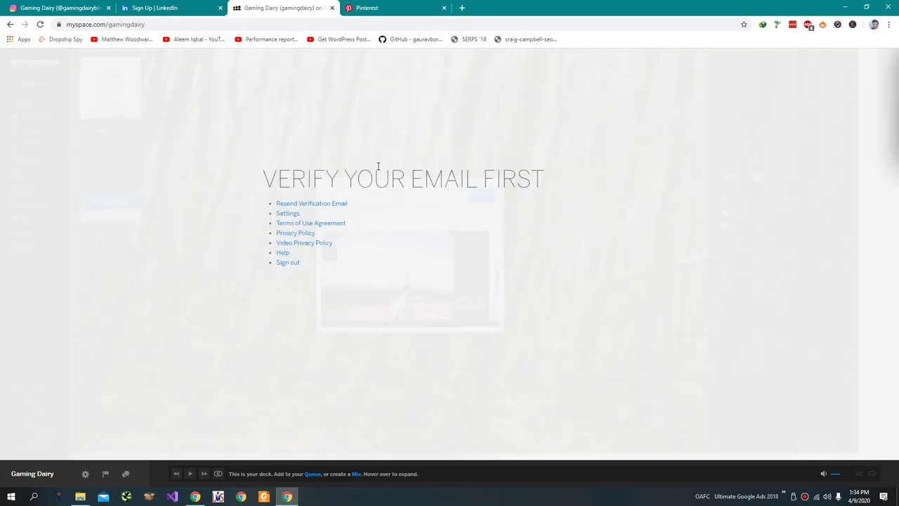
pyautogui.hotkey('ctrl', 'w')
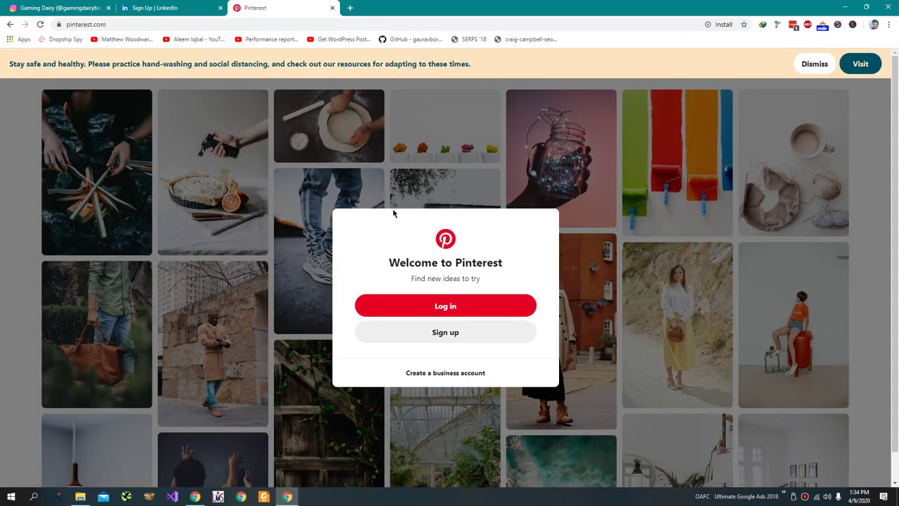
# Sign up for Pinterest with an e-mail address, a password and age 20.
pyautogui.click(437, 332)
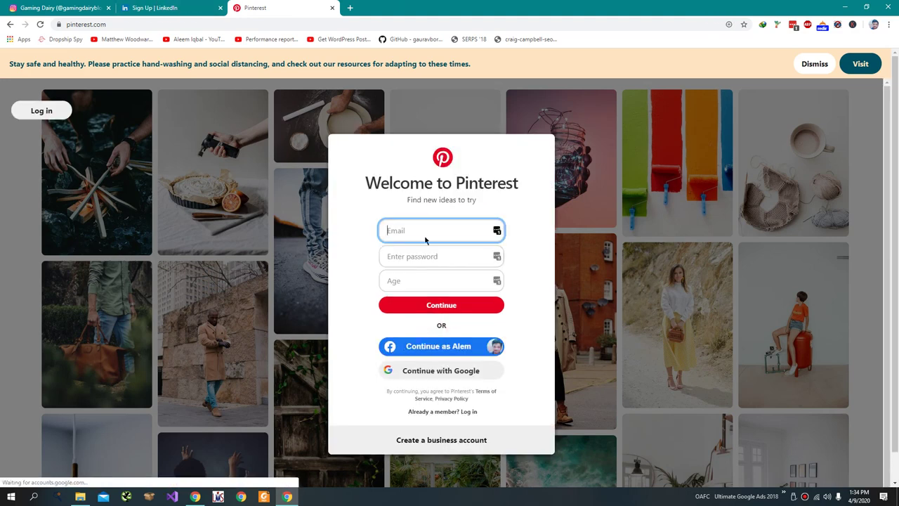
pyautogui.write('a')
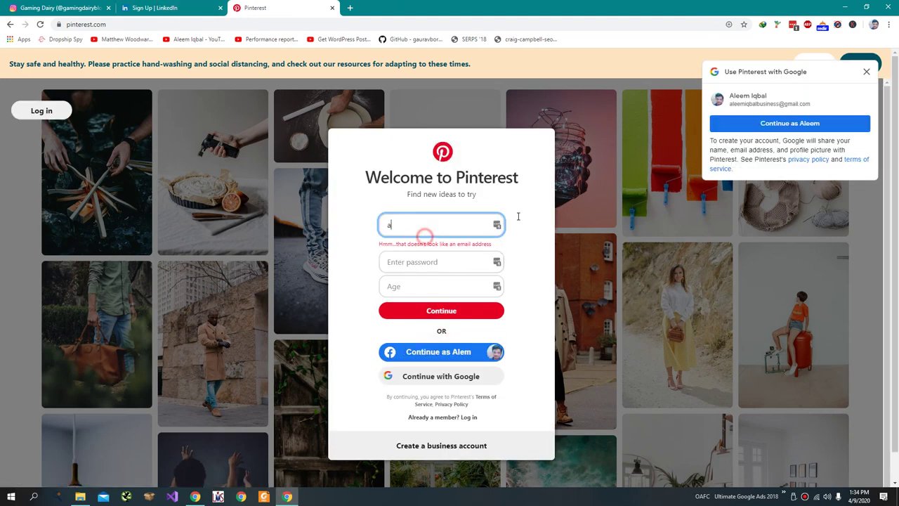
pyautogui.click(868, 72)
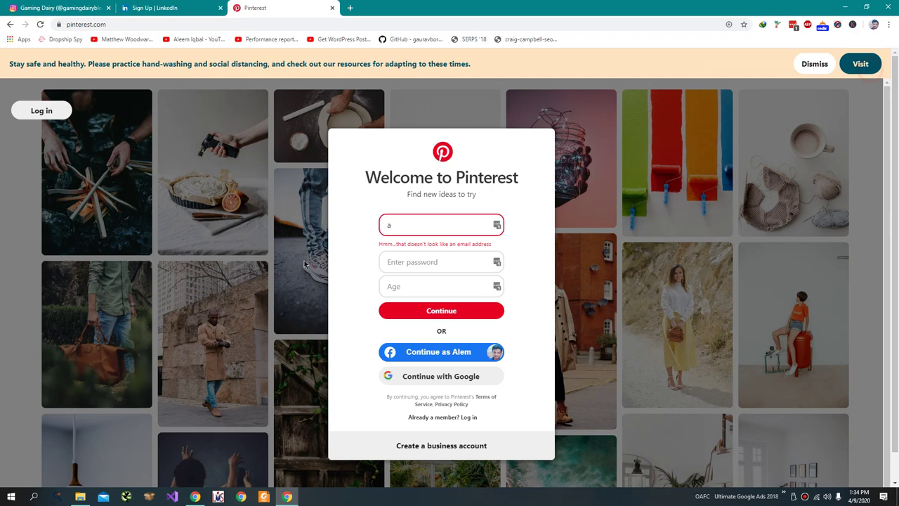
pyautogui.click(457, 224)
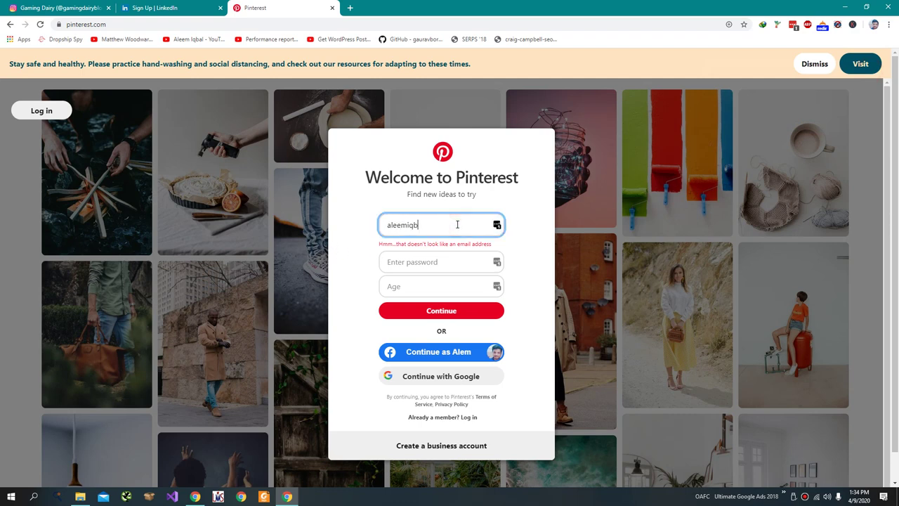
pyautogui.press('Tab')
pyautogui.write('*')
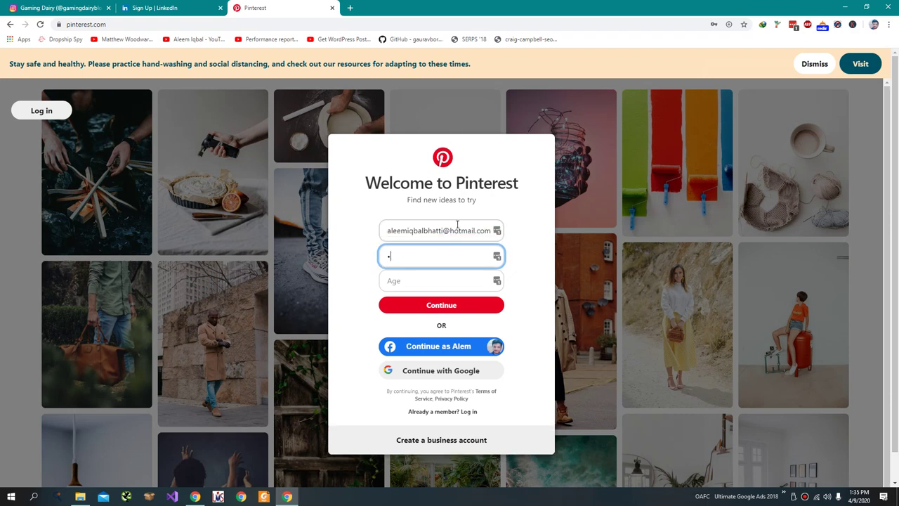
pyautogui.press('Tab')
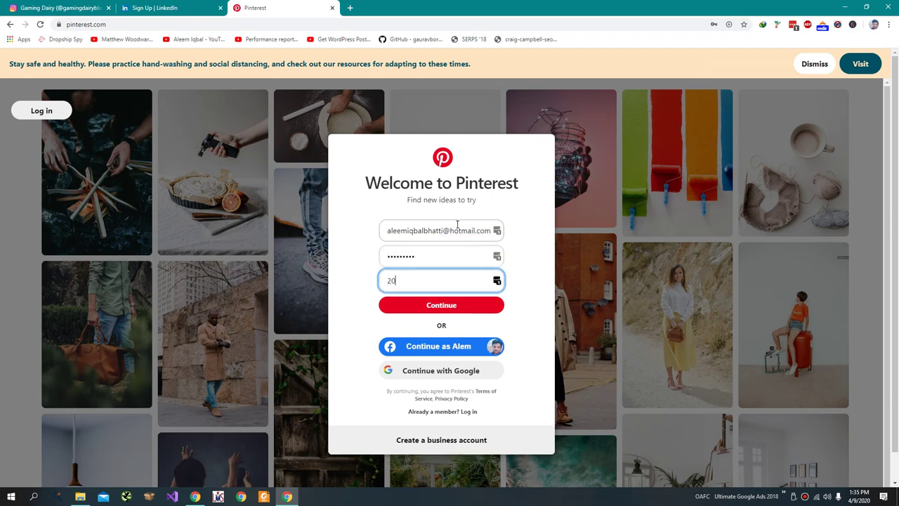
pyautogui.click(429, 308)
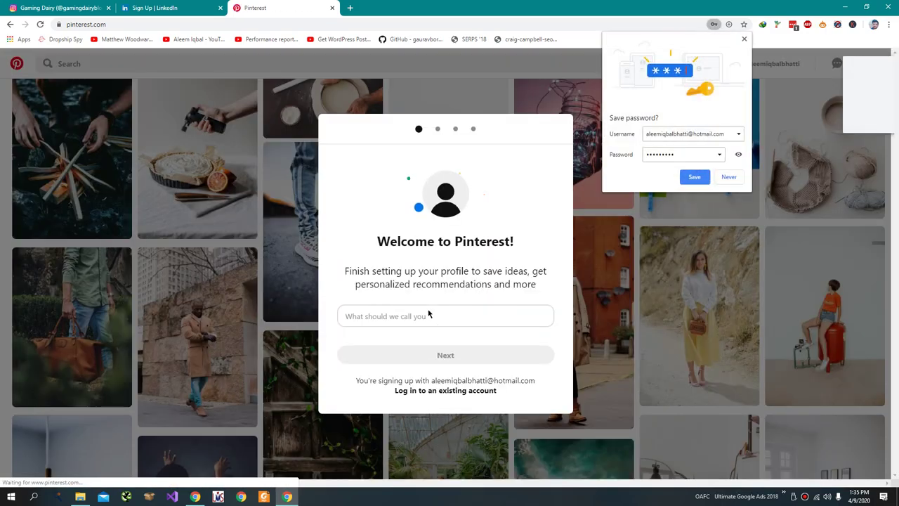
# Change the suggested profile name to 'Gaming Dairy' and continue.
pyautogui.click(429, 318)
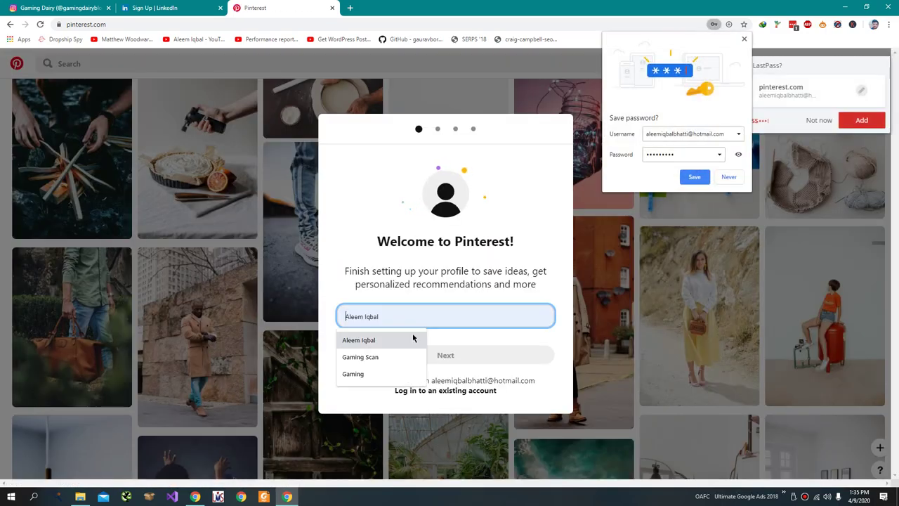
pyautogui.click(408, 355)
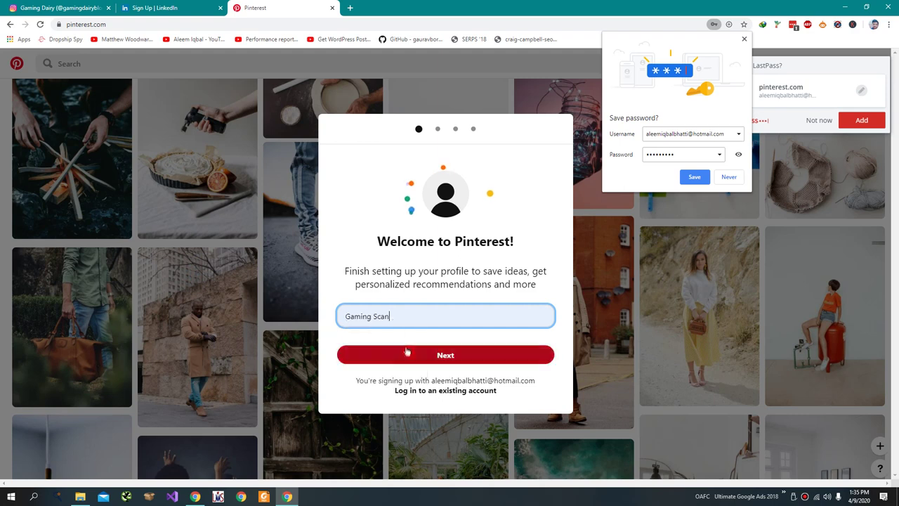
pyautogui.doubleClick(375, 317)
pyautogui.write('Dairy')
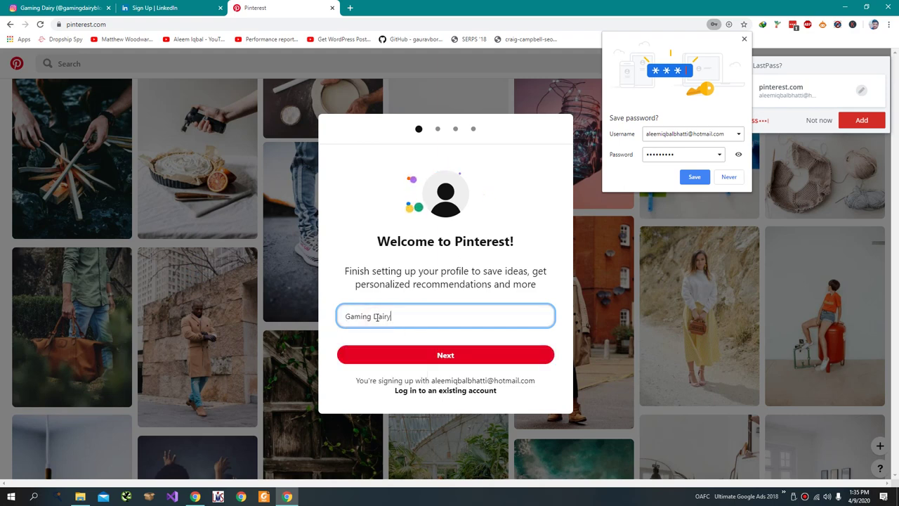
pyautogui.click(476, 359)
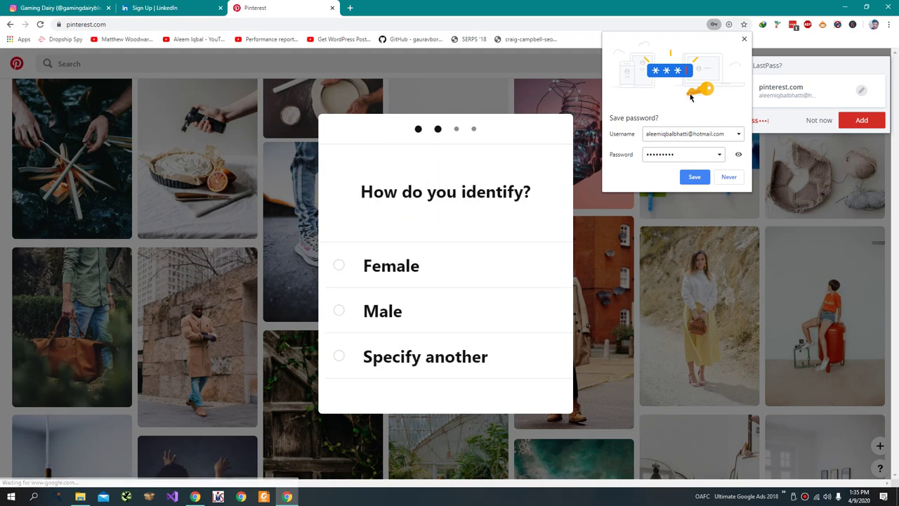
# Decline saving the password, identify as Male, and accept the language and region.
pyautogui.click(729, 177)
pyautogui.click(819, 120)
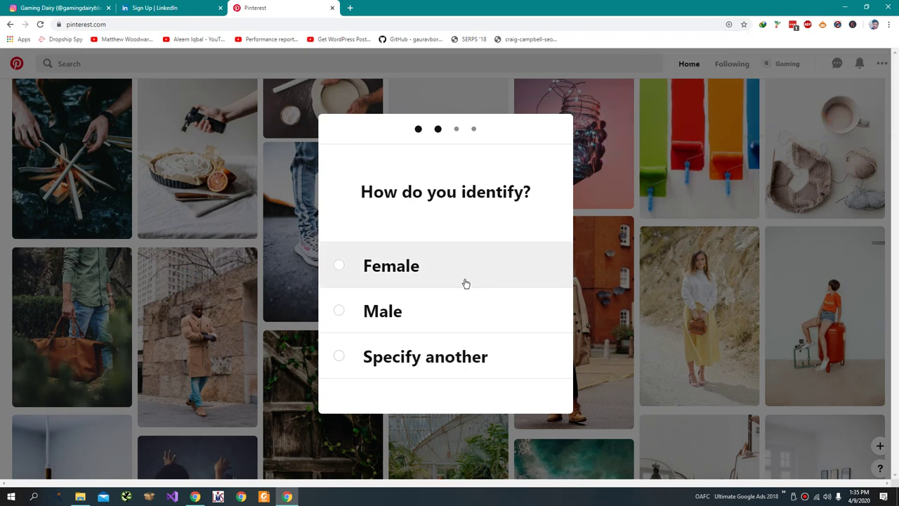
pyautogui.click(459, 313)
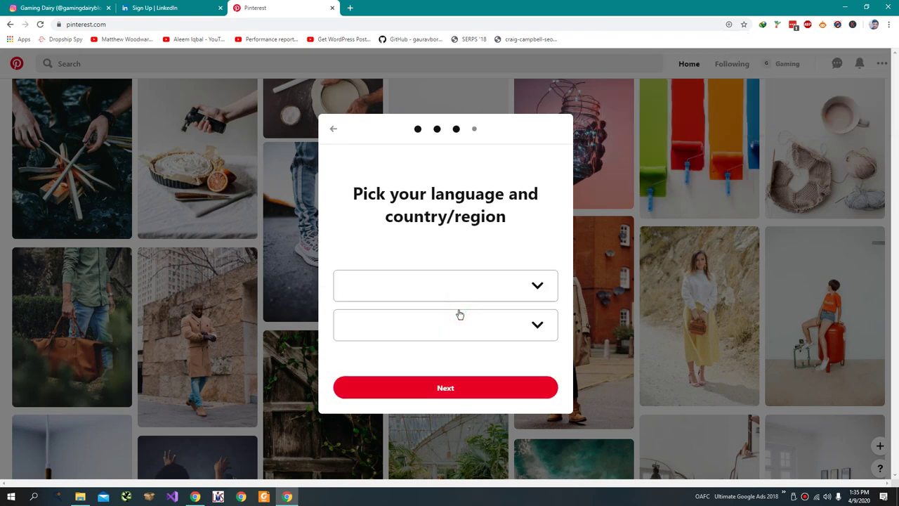
pyautogui.click(454, 388)
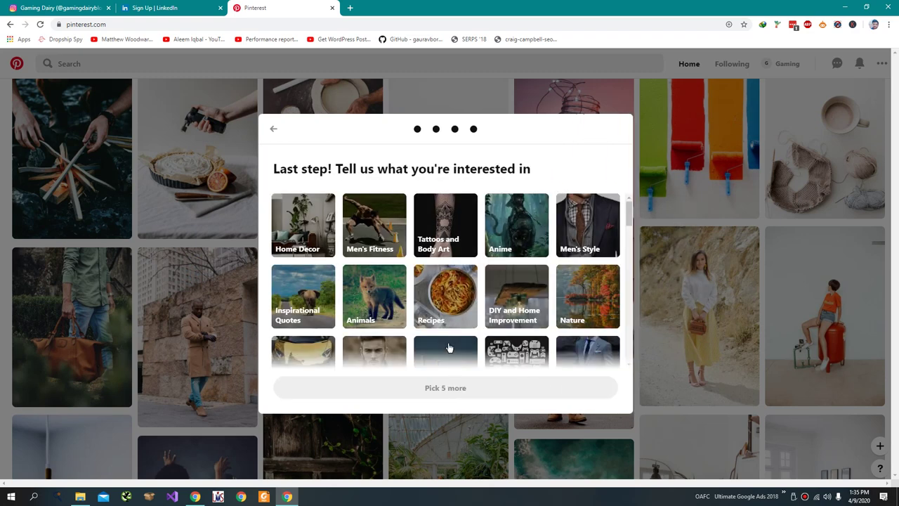
# Follow Animals, Recipes, Luxury Cars, Men's Watches and Architecture, then dismiss the notification prompt.
pyautogui.click(371, 312)
pyautogui.scroll(-1, 380, 312)
pyautogui.click(435, 263)
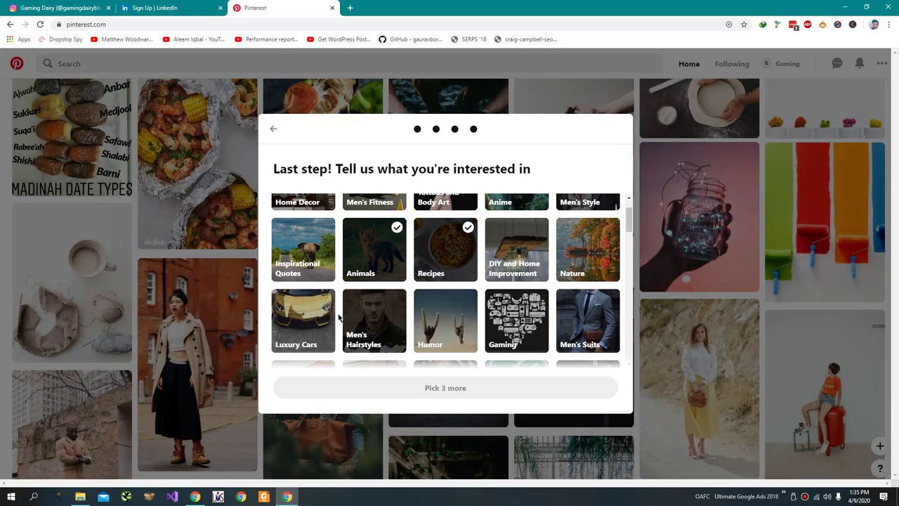
pyautogui.scroll(-1, 347, 318)
pyautogui.scroll(-1, 347, 320)
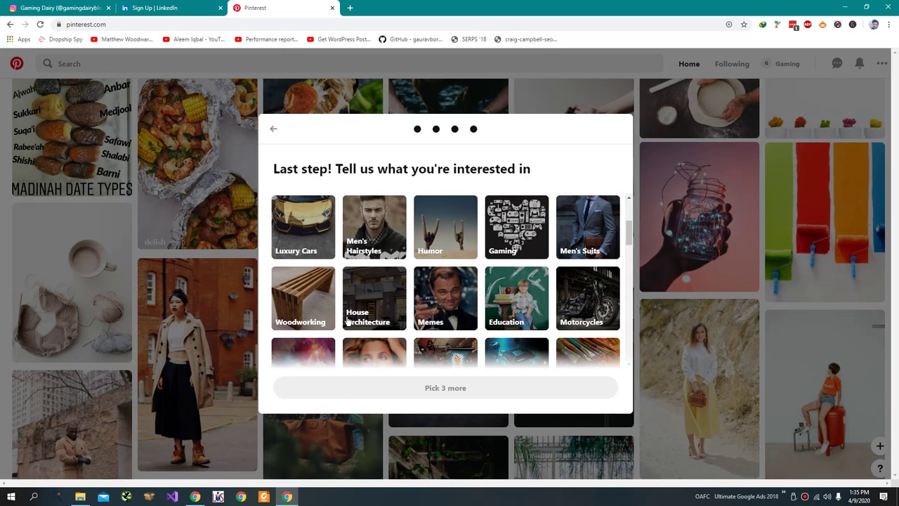
pyautogui.click(303, 243)
pyautogui.scroll(-2, 331, 278)
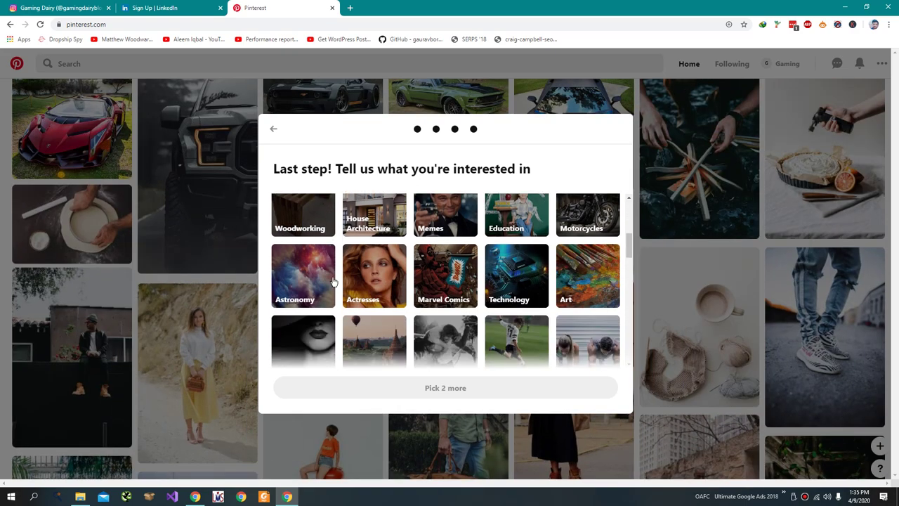
pyautogui.scroll(-2, 334, 281)
pyautogui.scroll(-2, 333, 281)
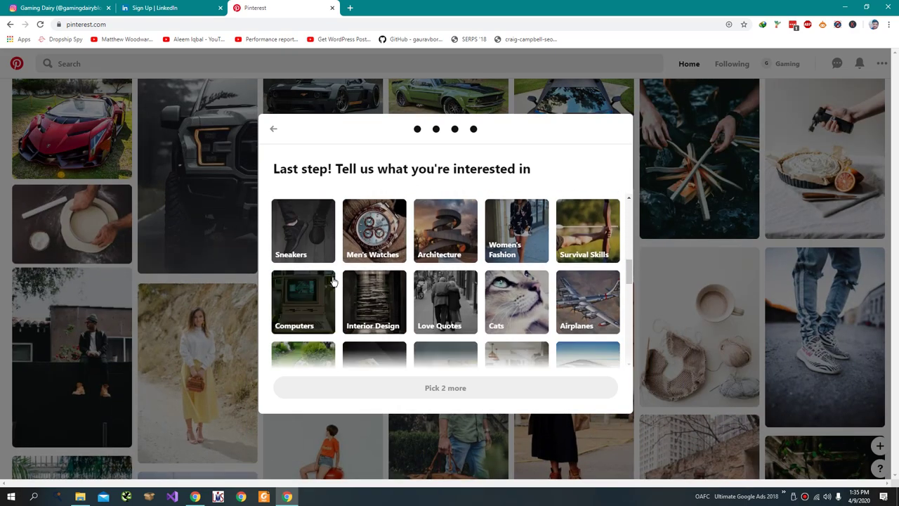
pyautogui.click(450, 244)
pyautogui.click(393, 245)
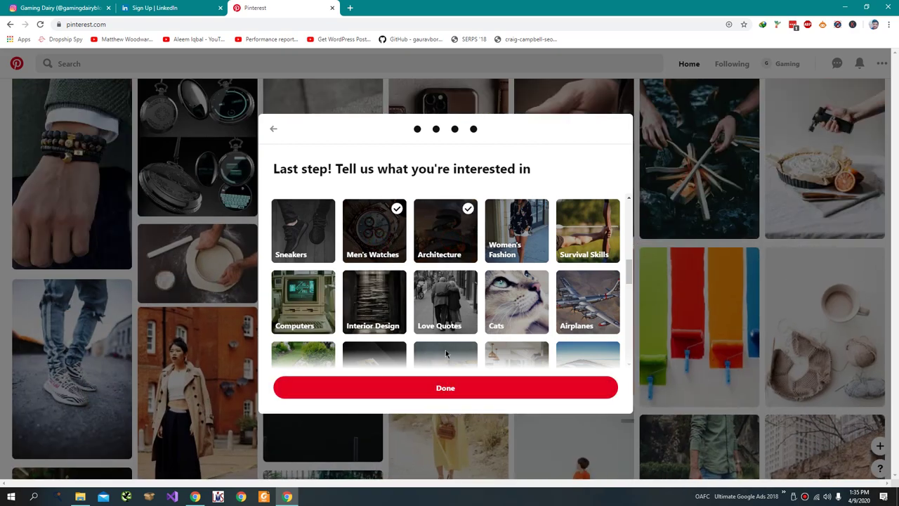
pyautogui.scroll(-3, 445, 349)
pyautogui.click(454, 388)
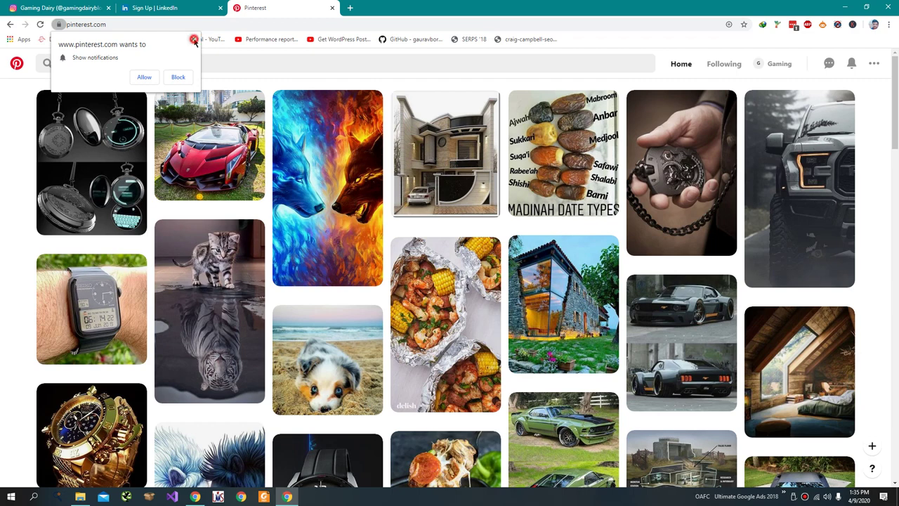
pyautogui.click(195, 41)
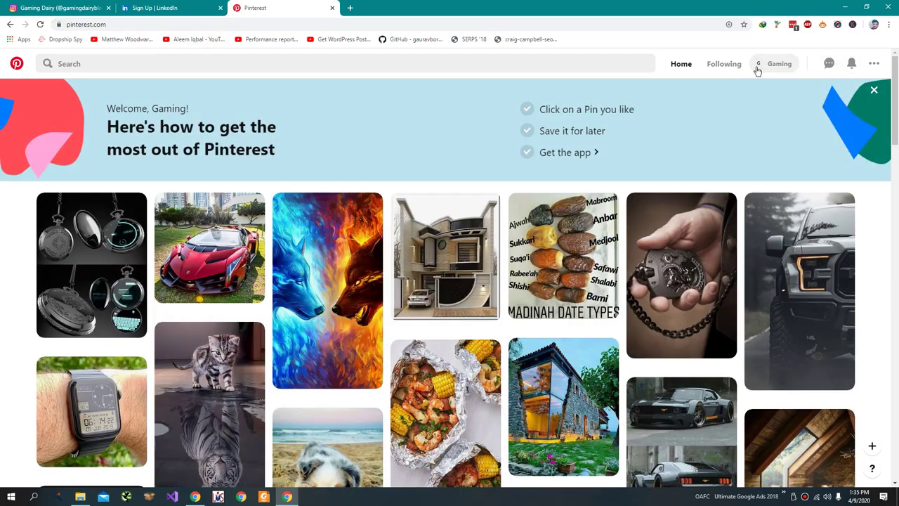
pyautogui.click(758, 65)
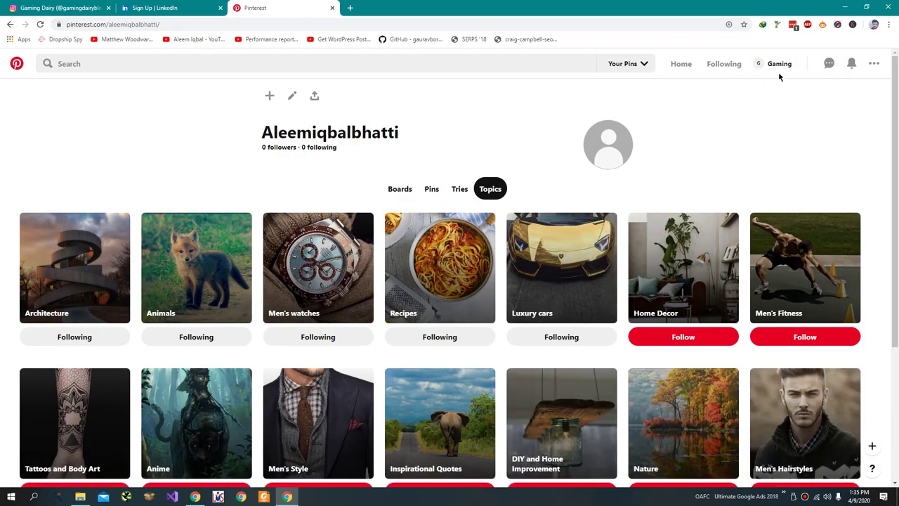
# From the profile's settings, add a free business account and get started.
pyautogui.click(874, 63)
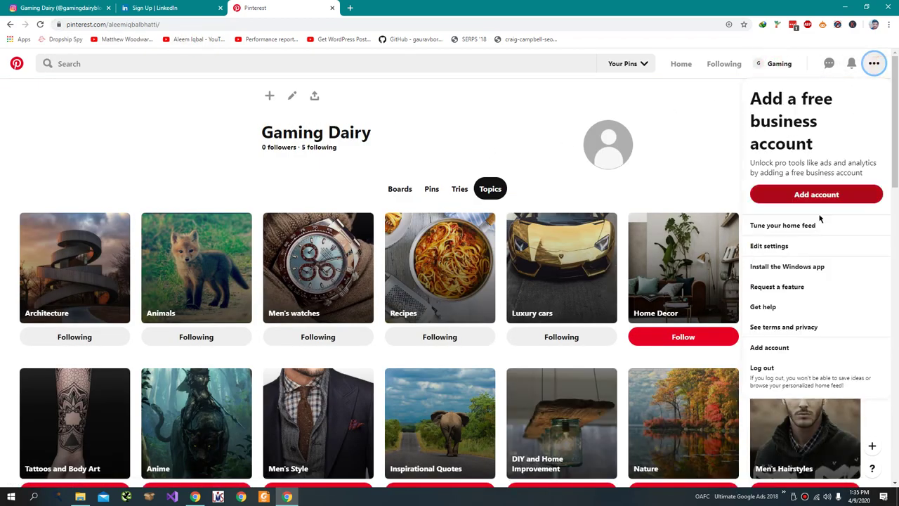
pyautogui.click(808, 244)
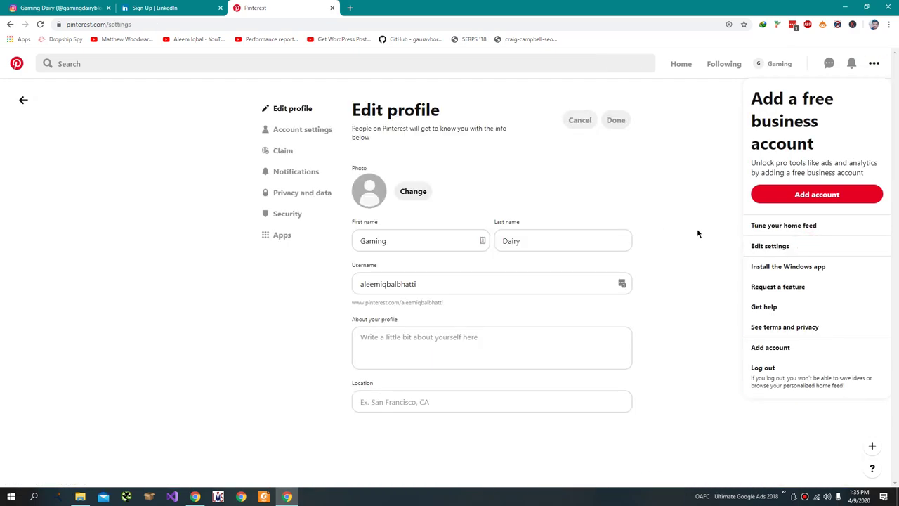
pyautogui.click(797, 195)
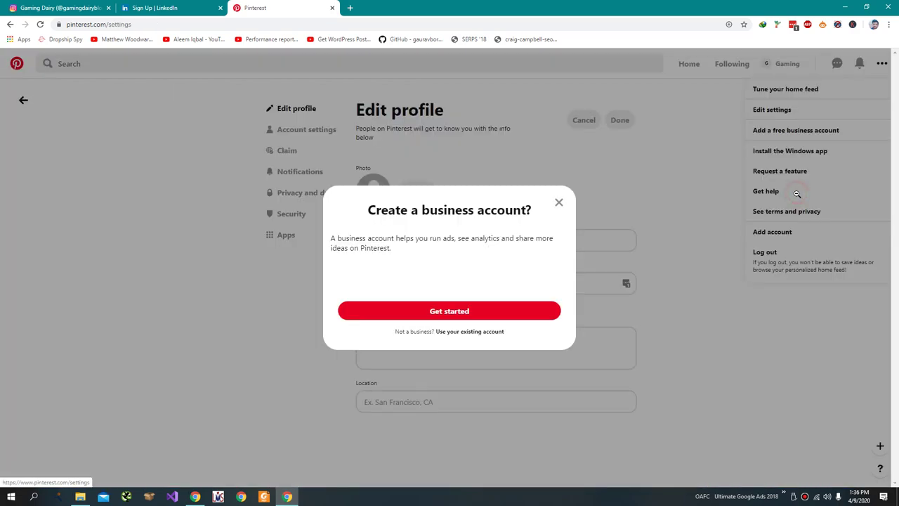
pyautogui.click(471, 314)
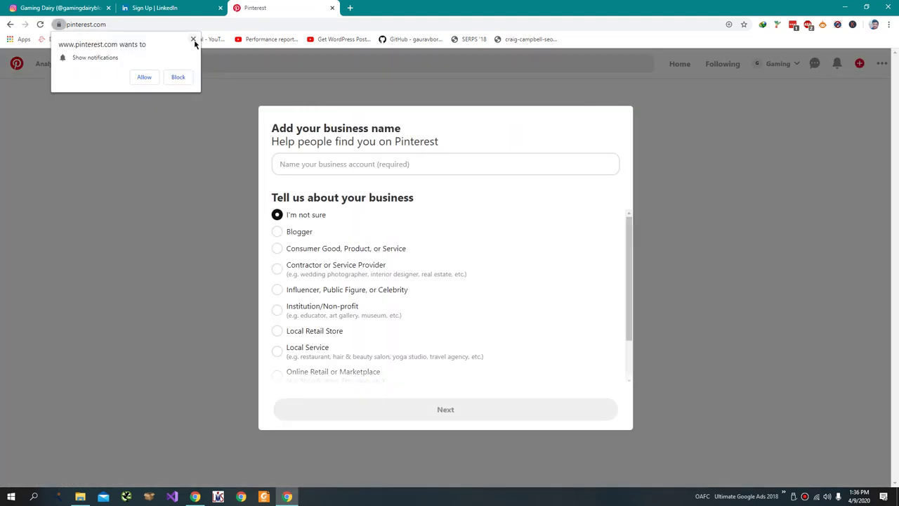
# Choose Blogger, name the business Gaming Dairy, and fill in a saved e-mail address.
pyautogui.click(193, 38)
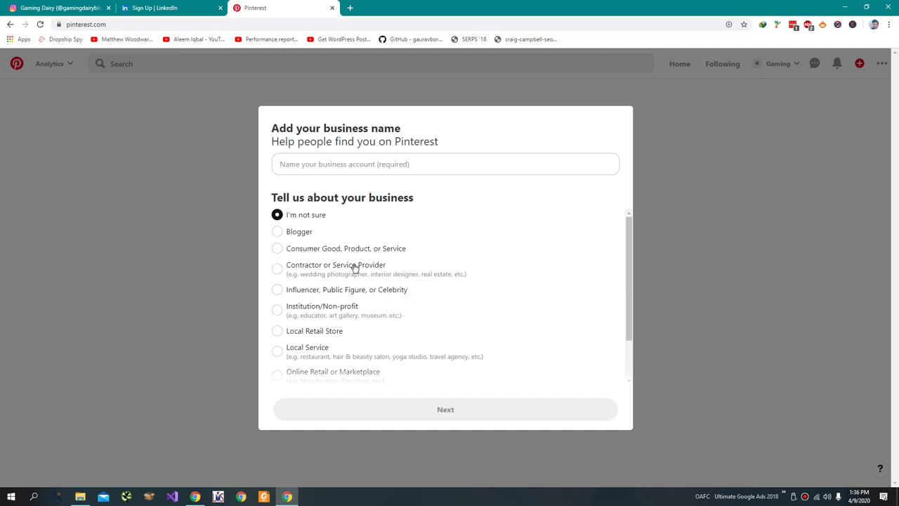
pyautogui.click(293, 238)
pyautogui.scroll(-2, 482, 375)
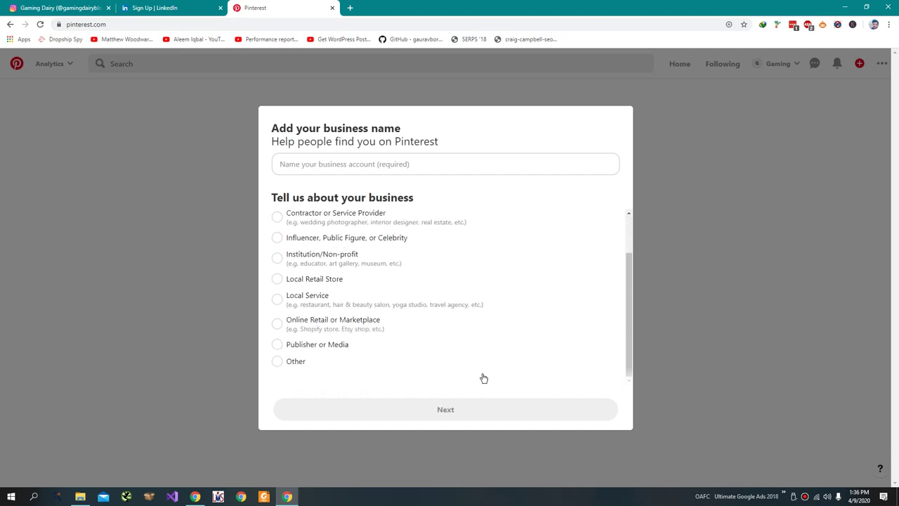
pyautogui.click(361, 165)
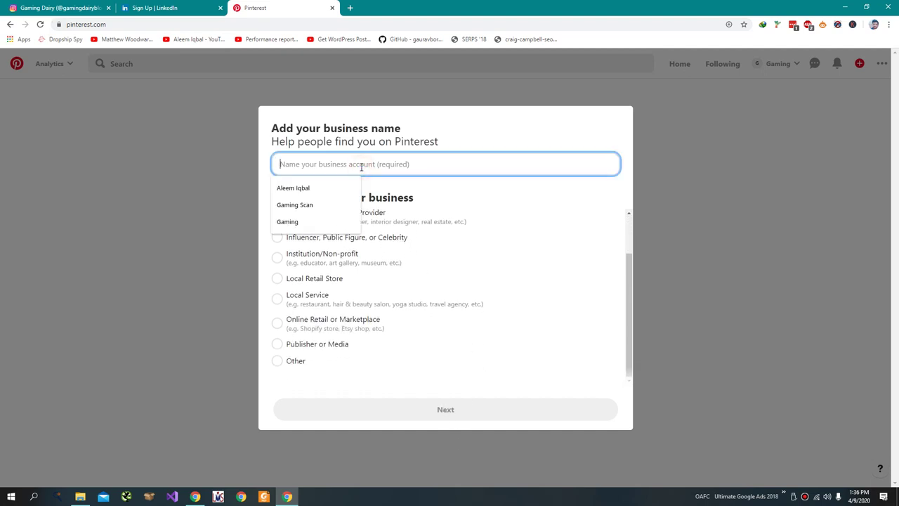
pyautogui.click(351, 221)
pyautogui.write('Dairy')
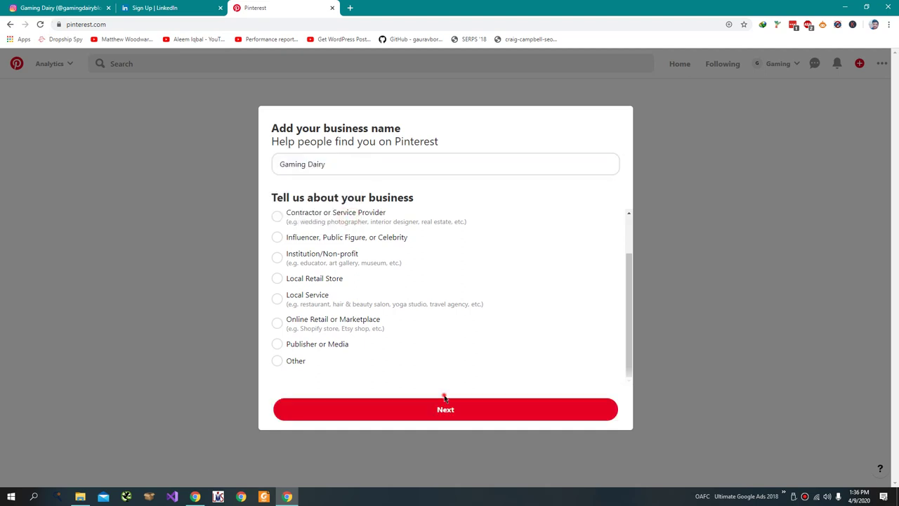
pyautogui.click(447, 406)
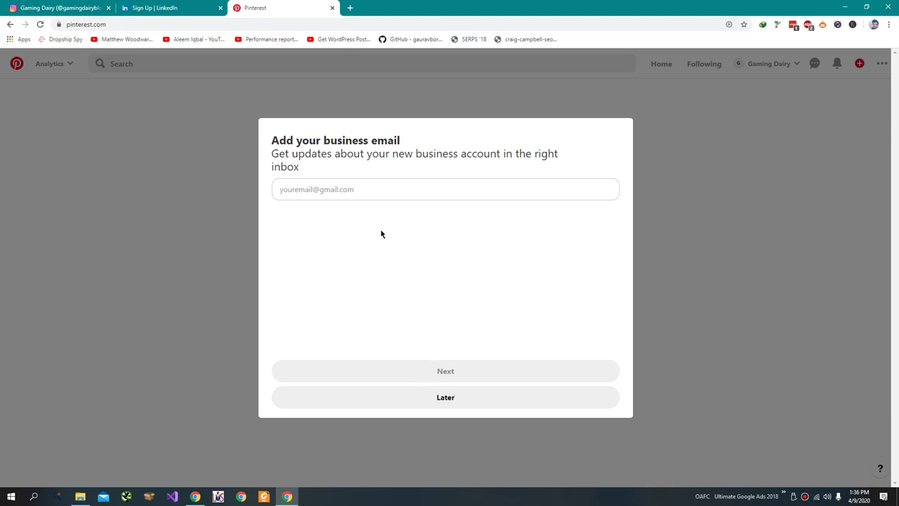
pyautogui.click(360, 192)
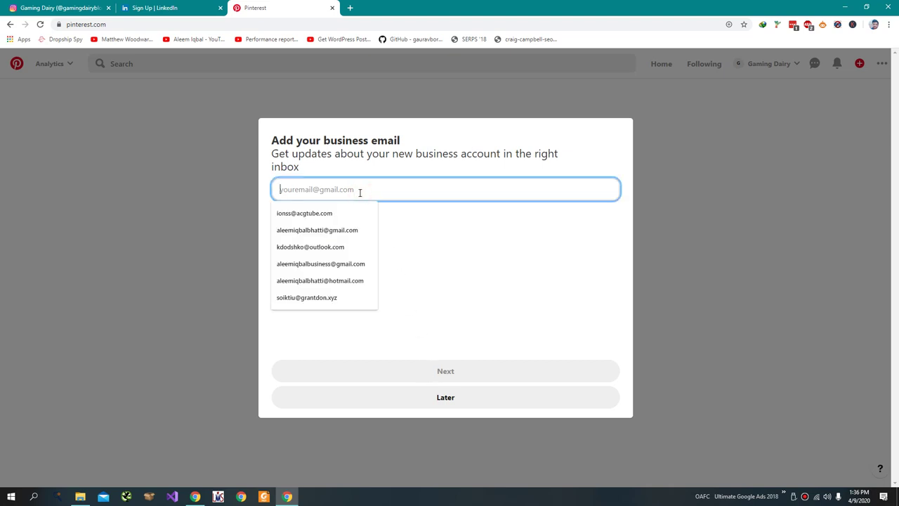
pyautogui.click(353, 282)
pyautogui.click(418, 370)
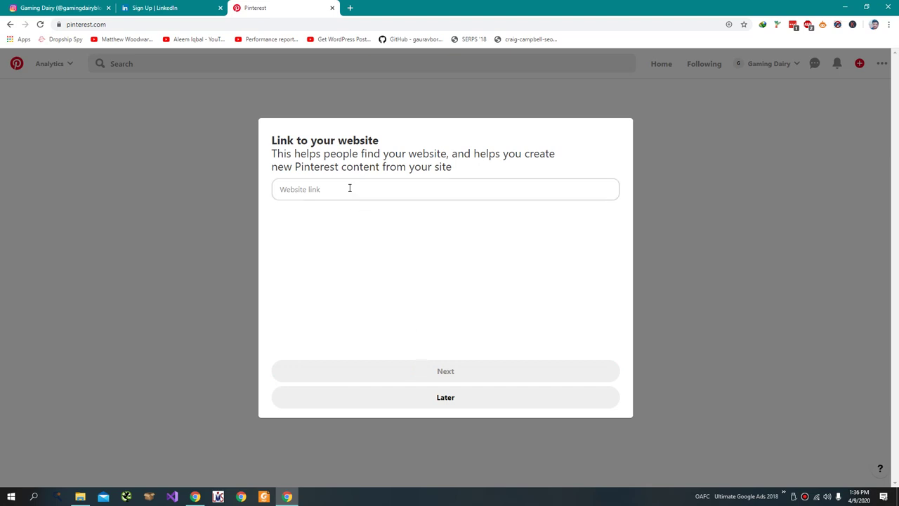
pyautogui.click(349, 188)
pyautogui.hotkey('alt', 'Tab')
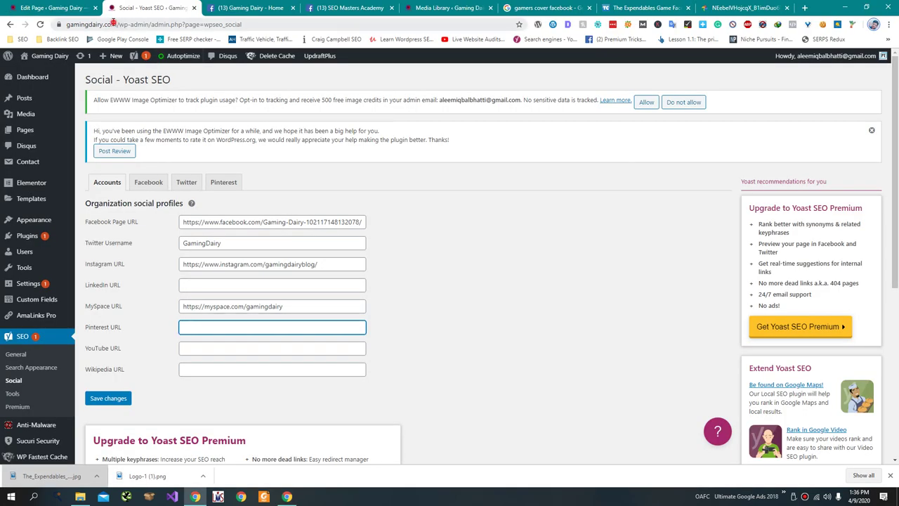
pyautogui.moveTo(113, 22); pyautogui.dragTo(66, 24)
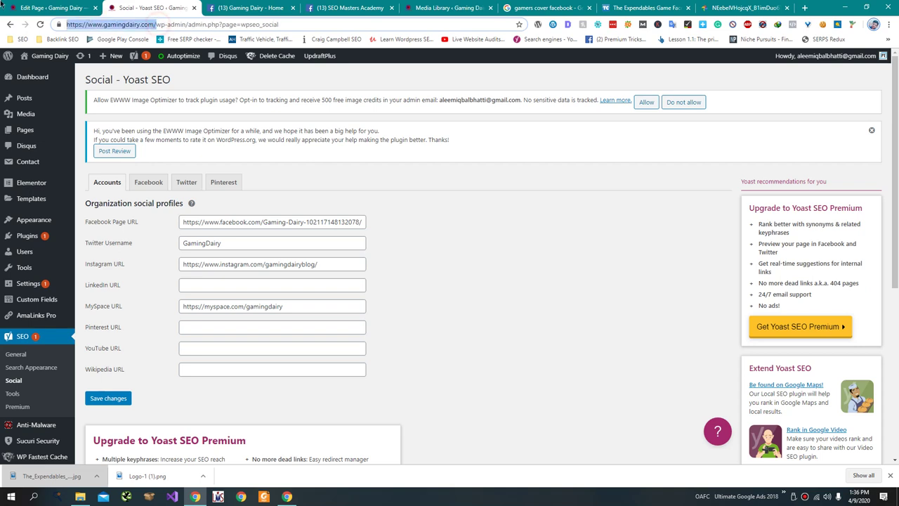
pyautogui.hotkey('ctrl', 'c')
pyautogui.hotkey('alt', 'Tab')
pyautogui.hotkey('ctrl', 'v')
pyautogui.click(445, 370)
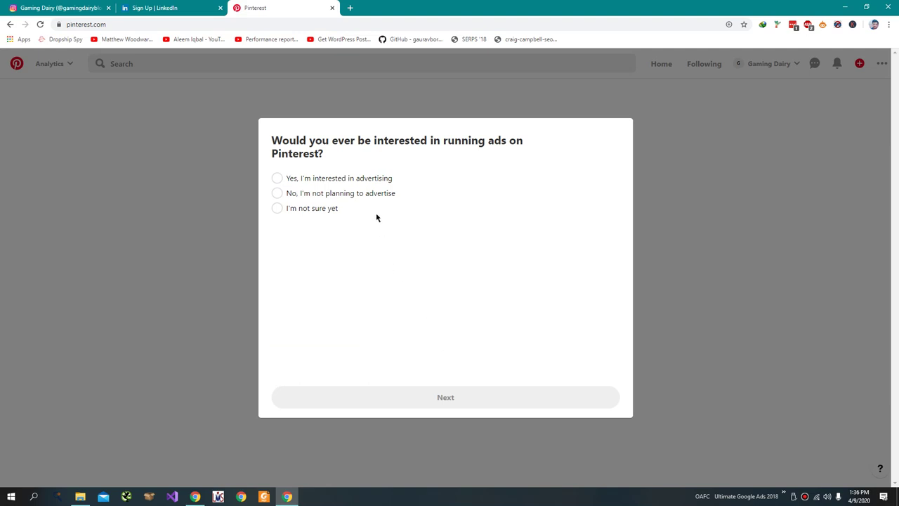
pyautogui.click(316, 210)
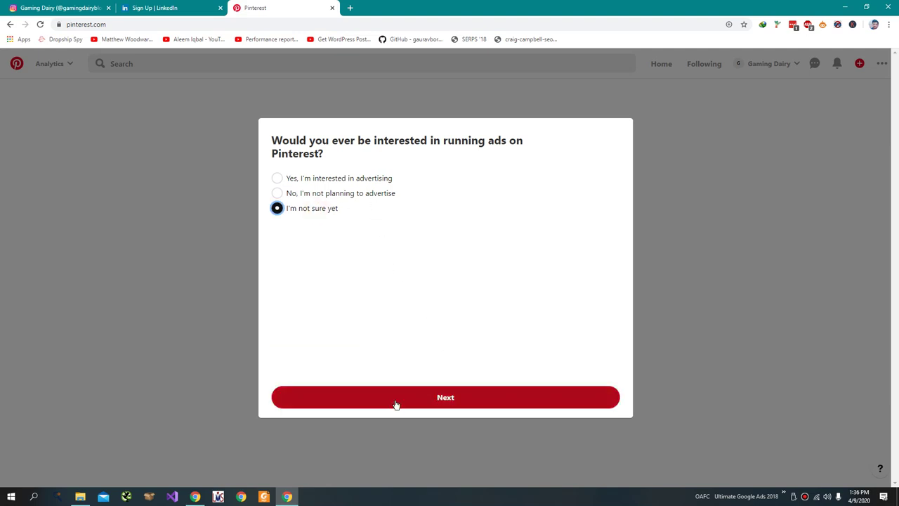
pyautogui.click(395, 402)
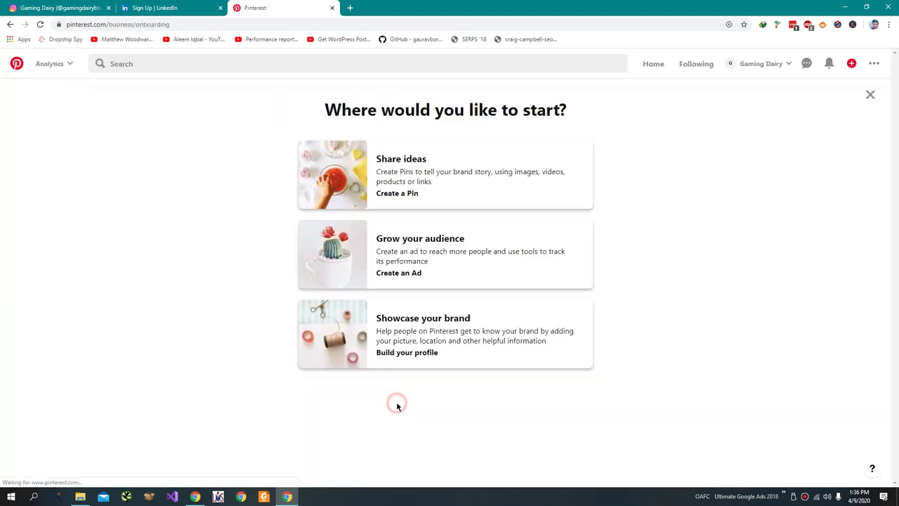
# Go to the Gaming Dairy profile's Edit Info and upload the logo as its photo.
pyautogui.click(866, 94)
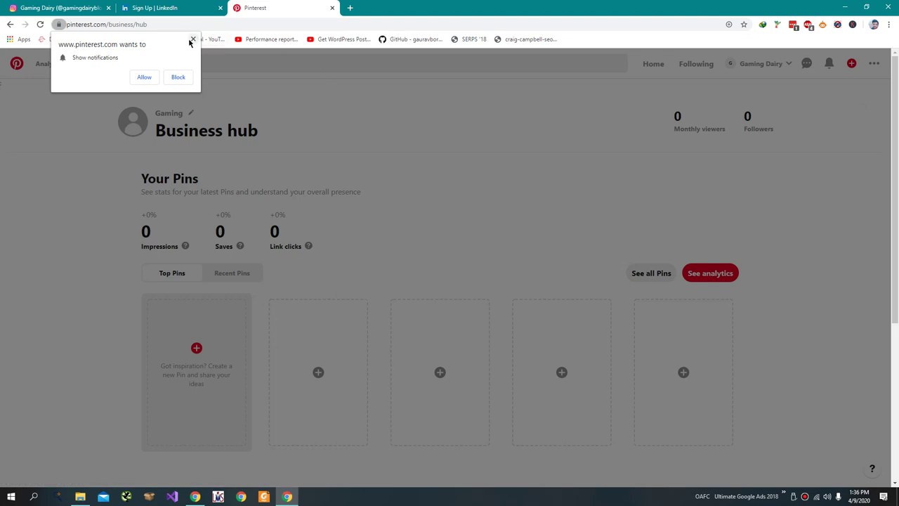
pyautogui.click(193, 38)
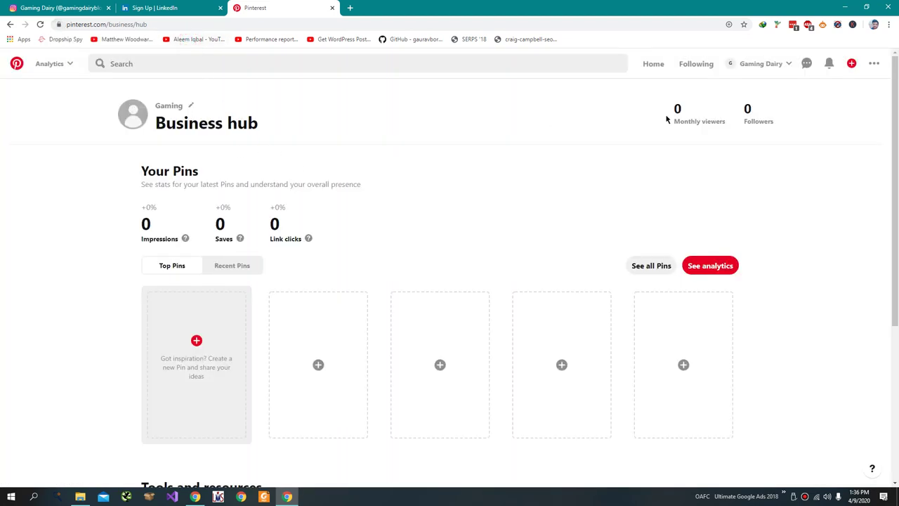
pyautogui.click(776, 64)
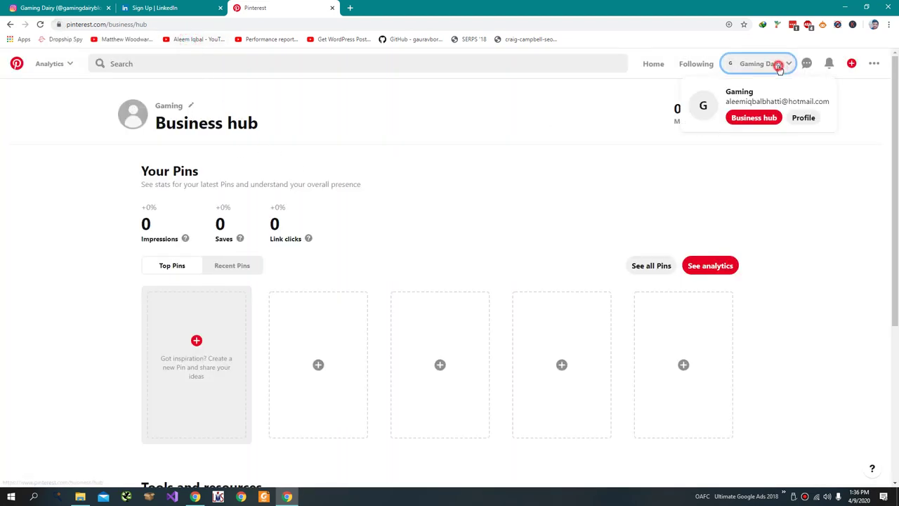
pyautogui.click(703, 120)
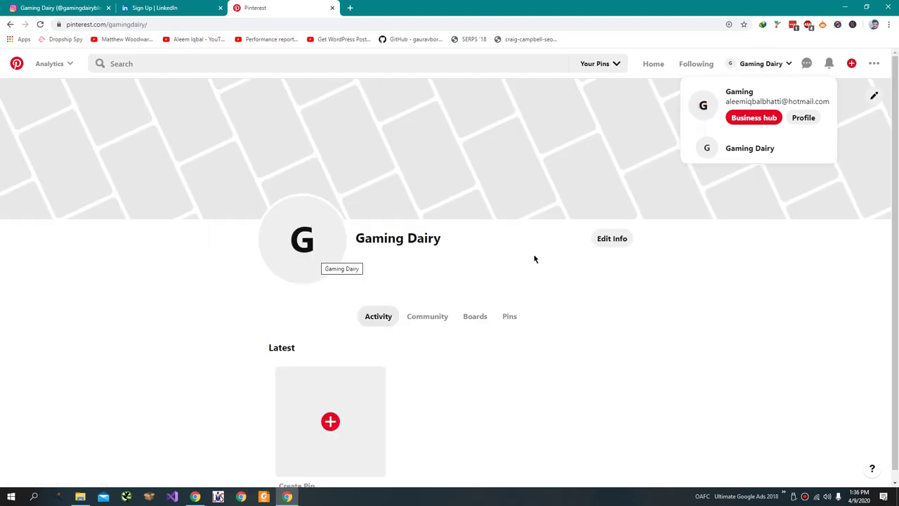
pyautogui.click(622, 246)
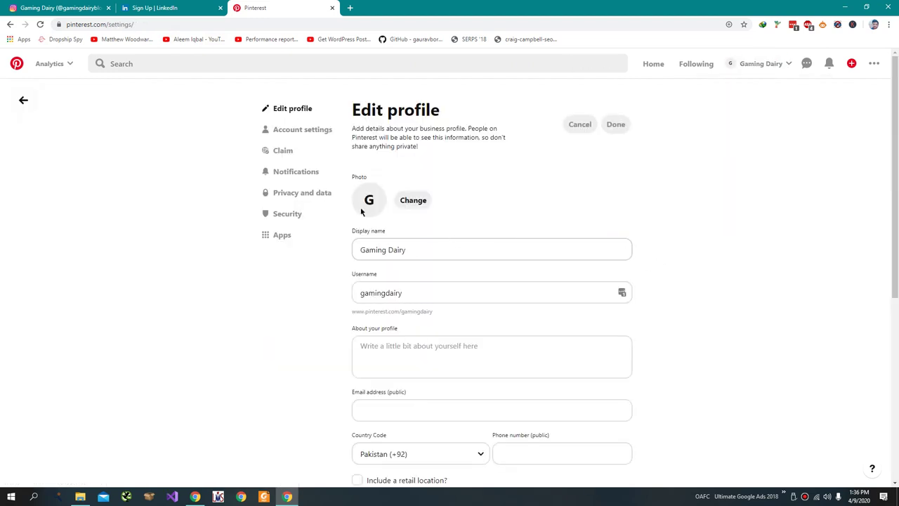
pyautogui.click(355, 203)
pyautogui.click(413, 201)
pyautogui.click(387, 291)
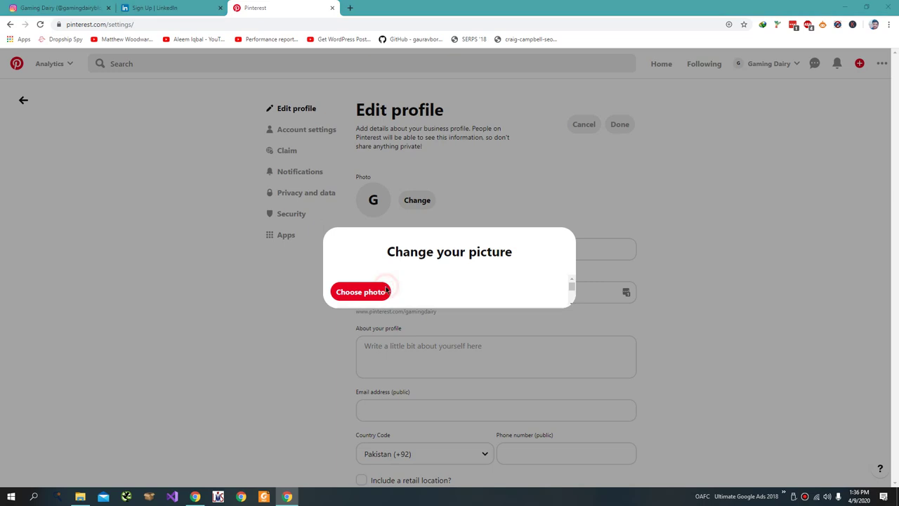
pyautogui.doubleClick(608, 308)
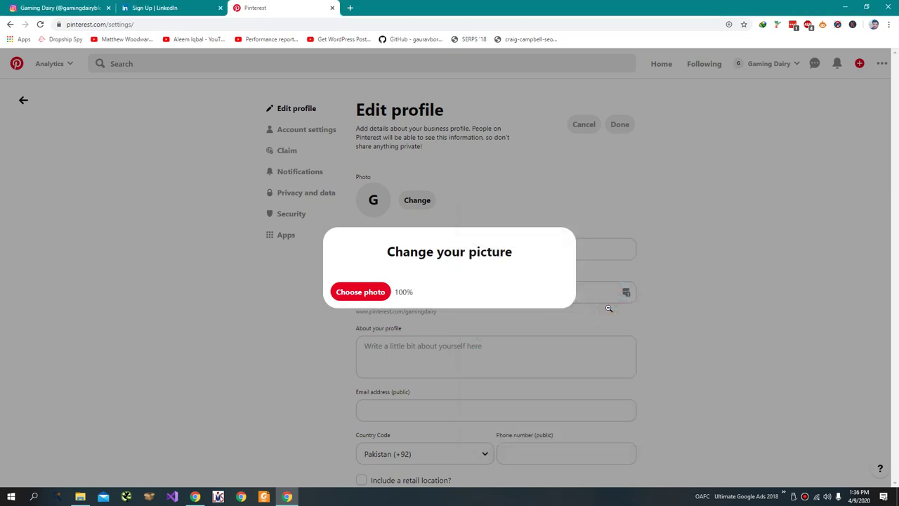
pyautogui.scroll(-1, 494, 271)
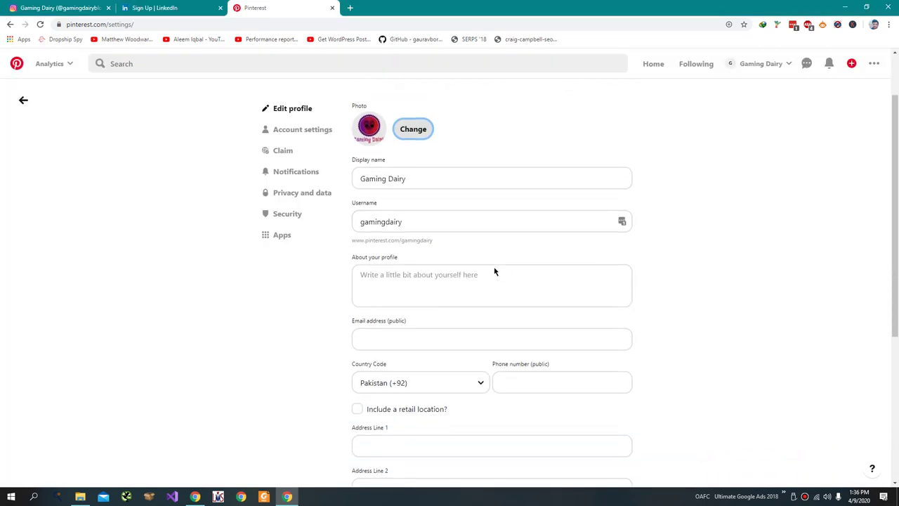
pyautogui.click(485, 262)
pyautogui.write('Foun')
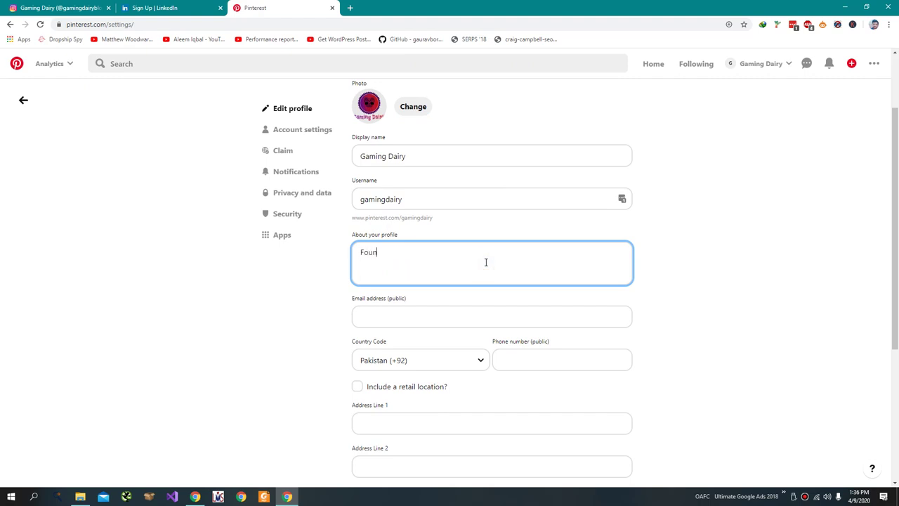
pyautogui.write('der of')
pyautogui.hotkey('ctrl', 'v')
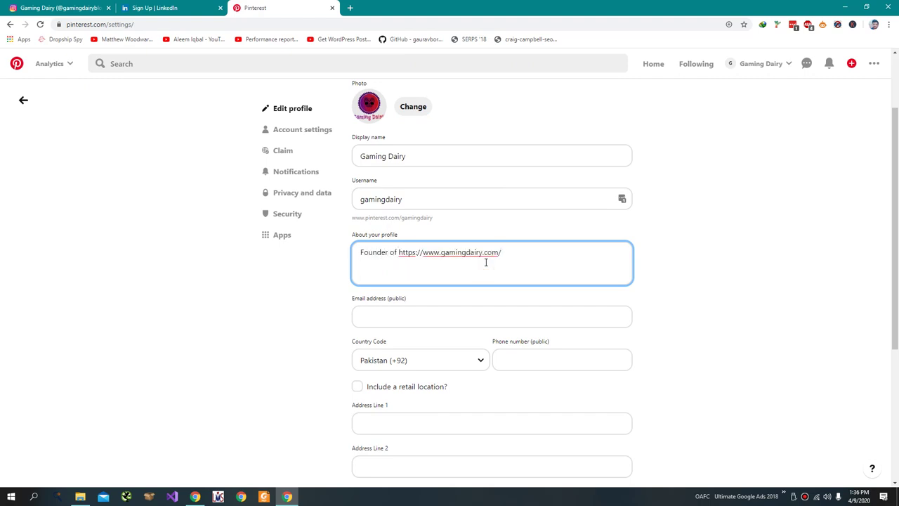
pyautogui.scroll(-1, 485, 262)
pyautogui.click(470, 229)
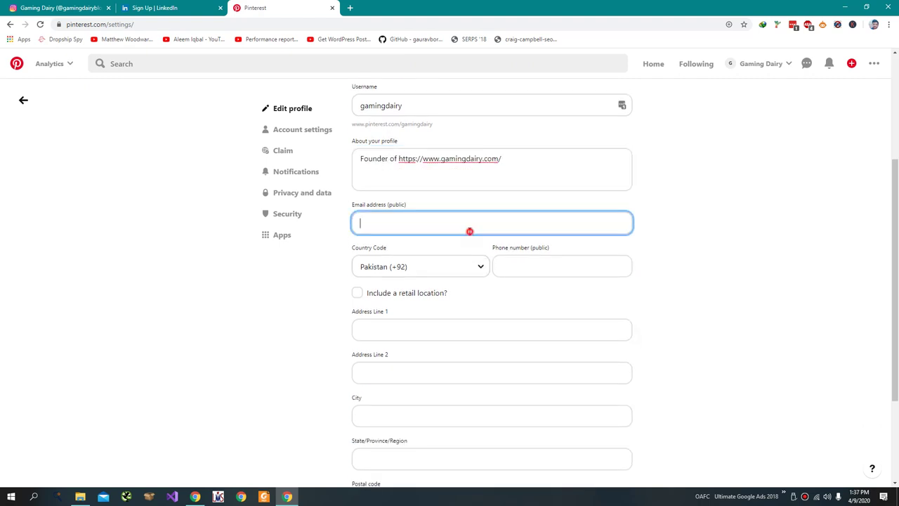
pyautogui.scroll(-2, 606, 309)
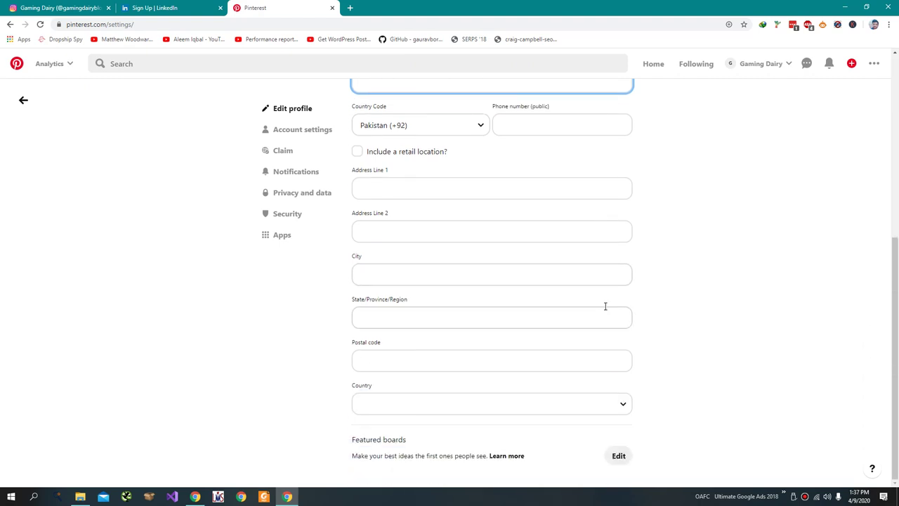
pyautogui.scroll(2, 698, 335)
pyautogui.scroll(2, 698, 335)
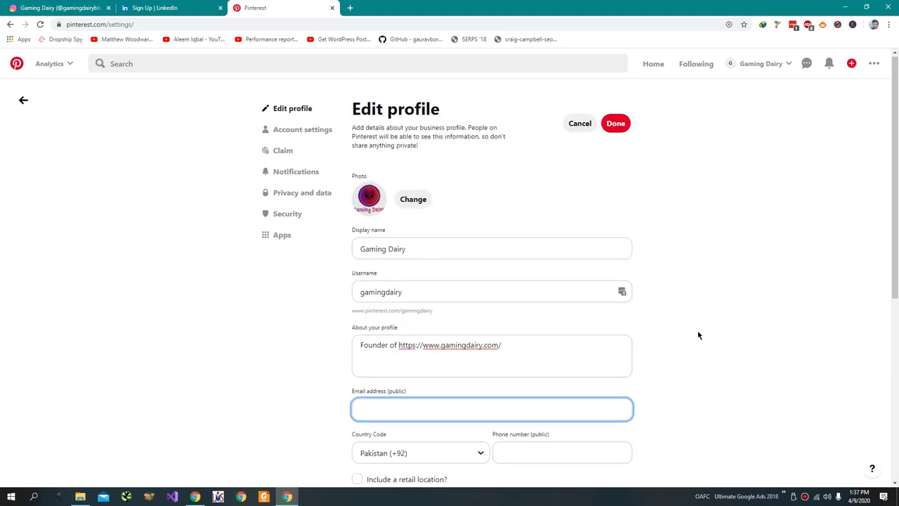
pyautogui.click(623, 125)
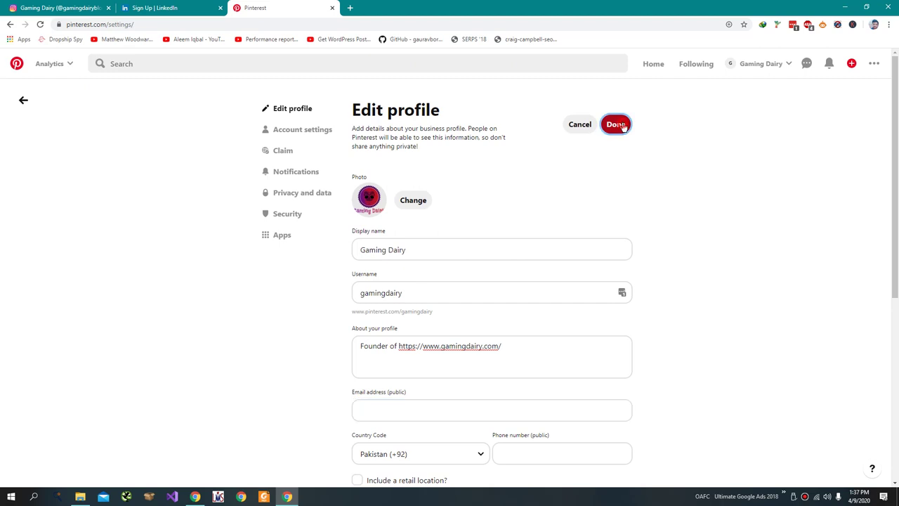
pyautogui.click(281, 150)
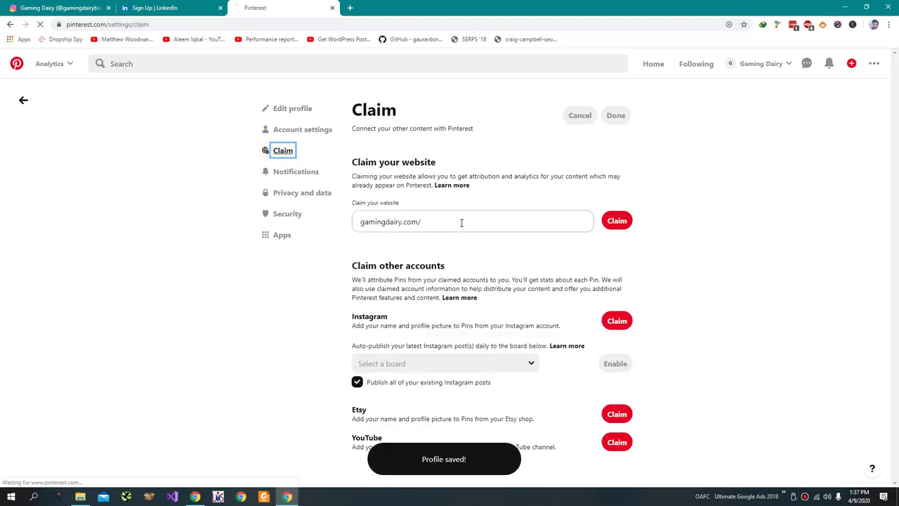
# Claim gamingdairy.com via Upload HTML file, download pinterest-781bb.html, and switch to WordPress.
pyautogui.click(618, 223)
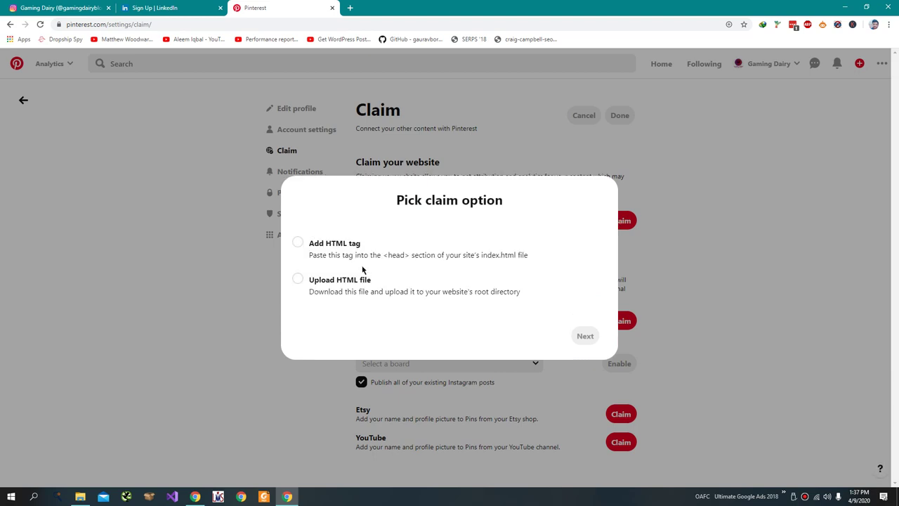
pyautogui.click(300, 281)
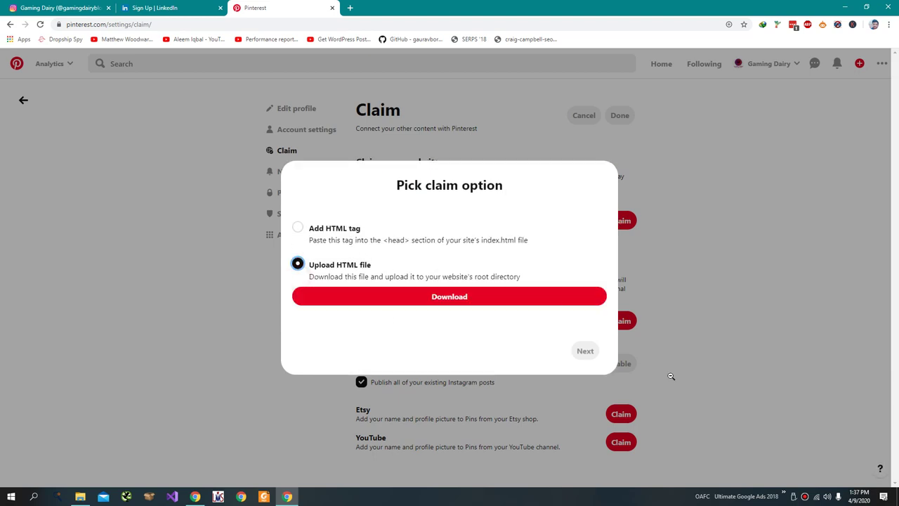
pyautogui.click(534, 296)
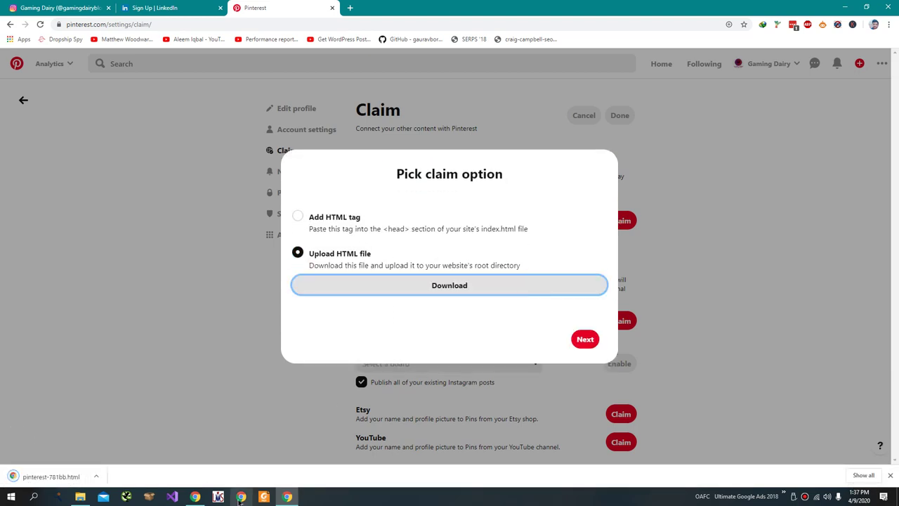
pyautogui.click(195, 496)
pyautogui.scroll(-2, 33, 415)
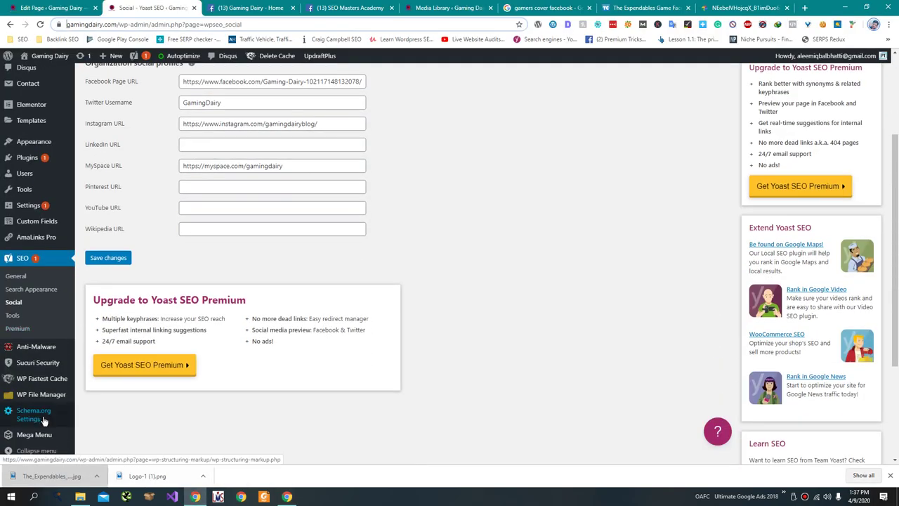
# Drop pinterest-781bb.html into public_html with WP File Manager, then continue Pinterest's claim to review.
pyautogui.click(44, 396)
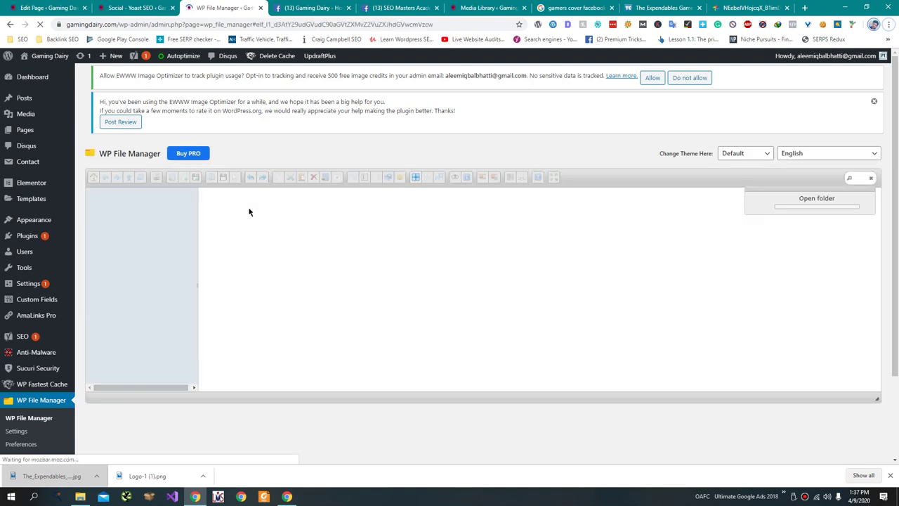
pyautogui.scroll(-2, 313, 280)
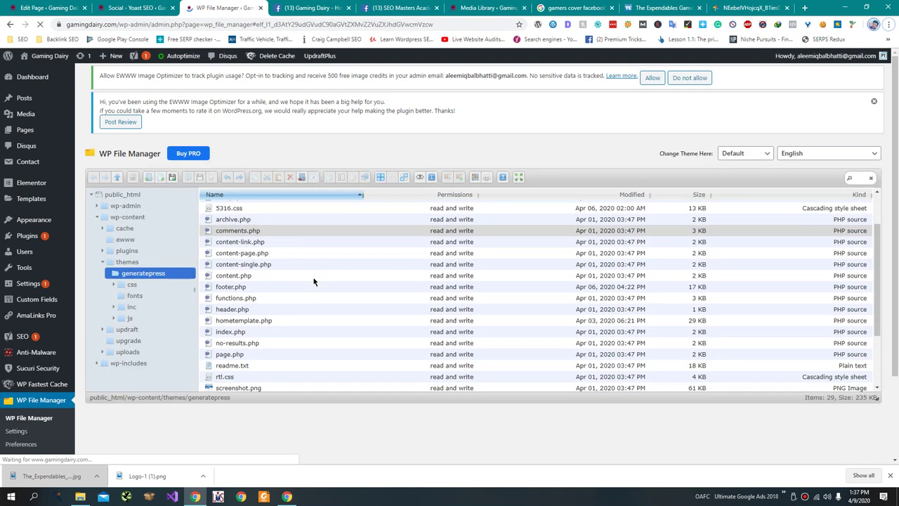
pyautogui.click(151, 196)
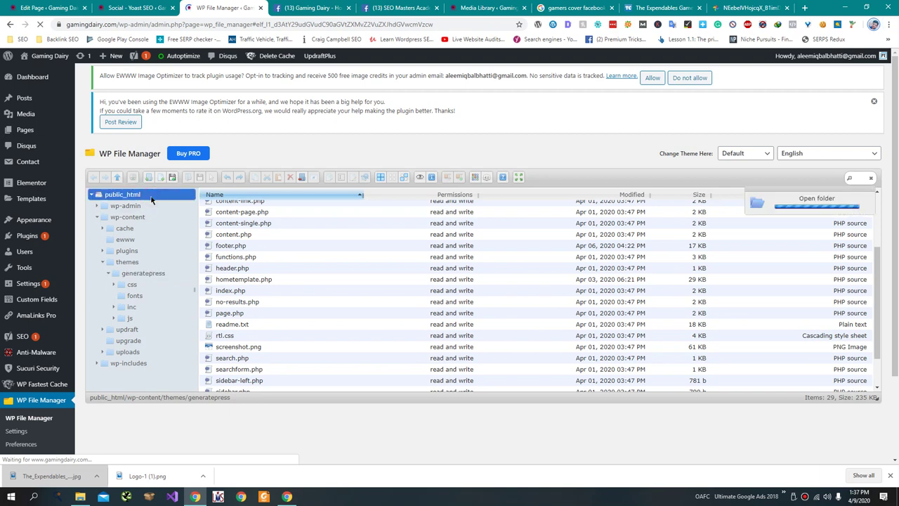
pyautogui.hotkey('alt', 'Tab')
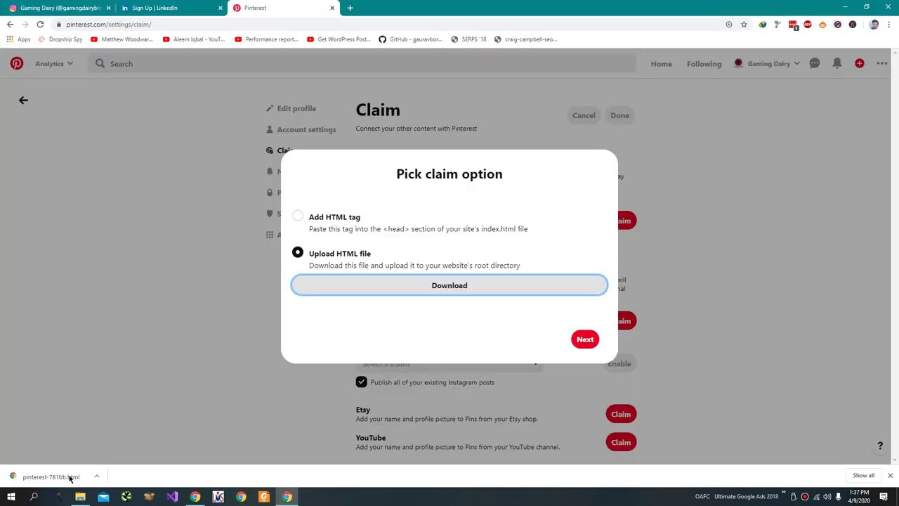
pyautogui.moveTo(70, 478); pyautogui.dragTo(432, 338)
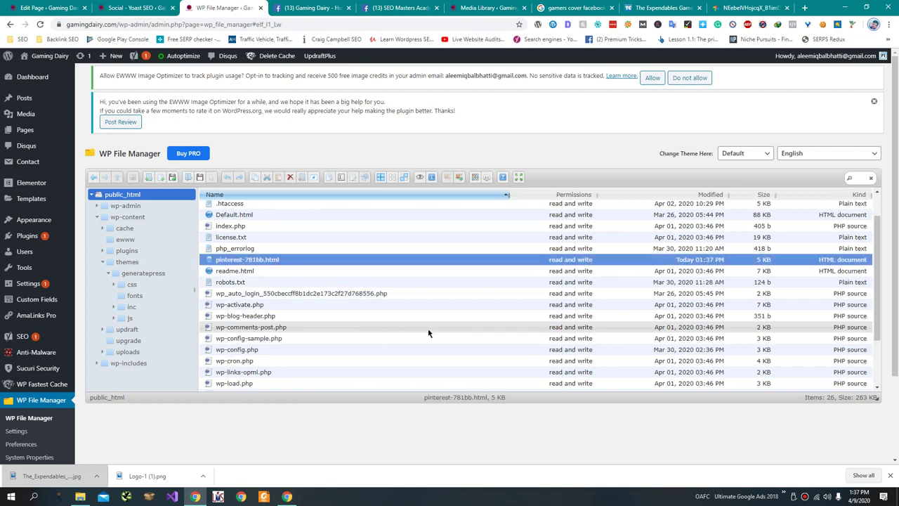
pyautogui.hotkey('alt', 'Tab')
pyautogui.click(583, 339)
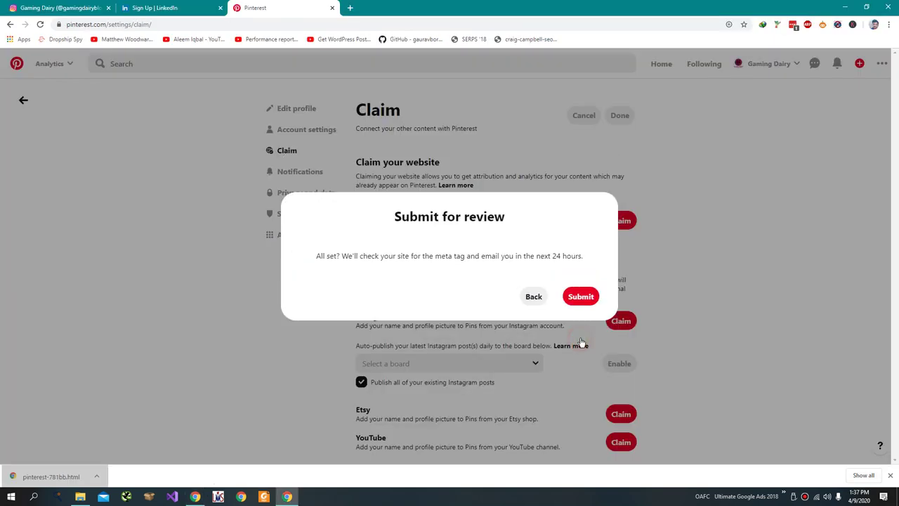
# Submit the gamingdairy.com claim for Pinterest review, then return to Edit profile and the account menu.
pyautogui.click(582, 296)
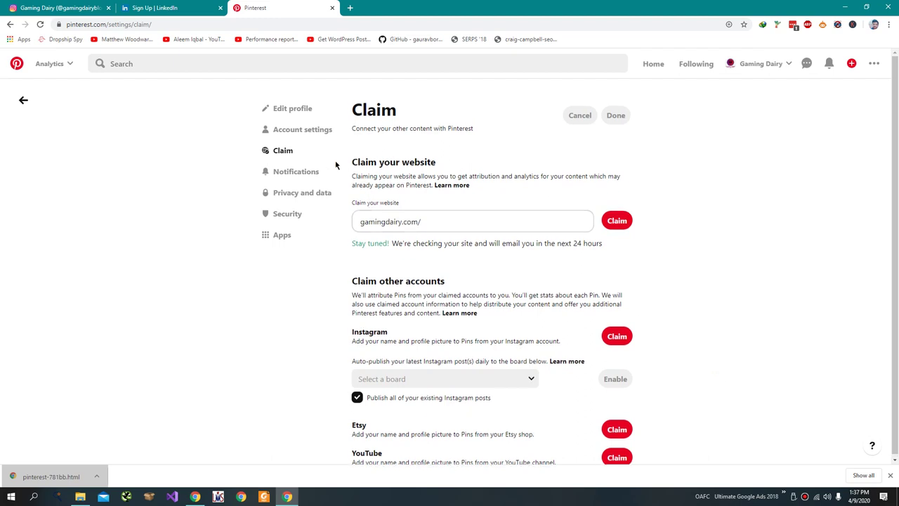
pyautogui.click(293, 106)
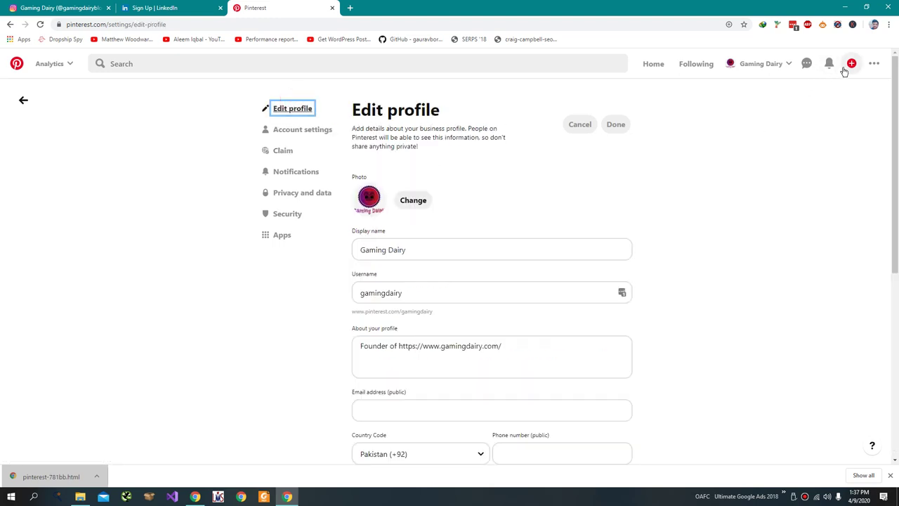
pyautogui.click(749, 65)
# Copy the Gaming Dairy Pinterest profile URL into Yoast SEO's Pinterest URL field.
pyautogui.click(746, 94)
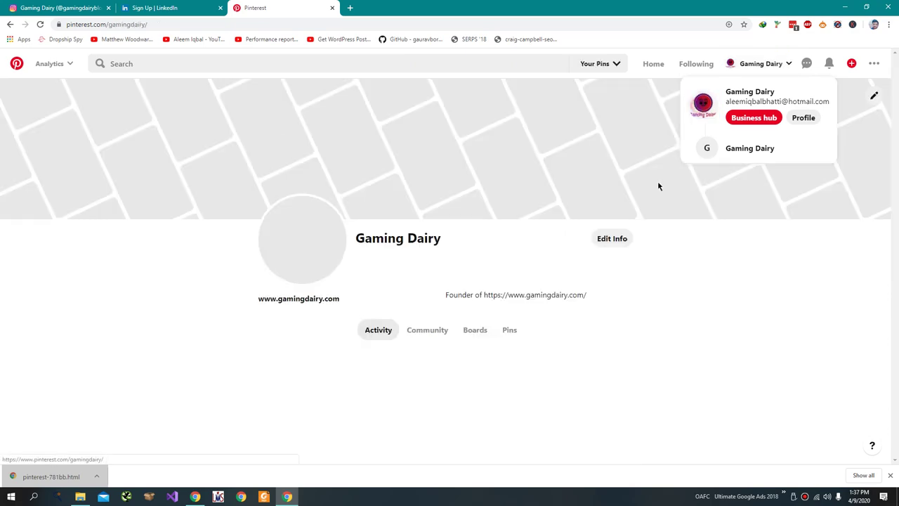
pyautogui.click(110, 26)
pyautogui.hotkey('ctrl', 'c')
pyautogui.hotkey('alt', 'Tab')
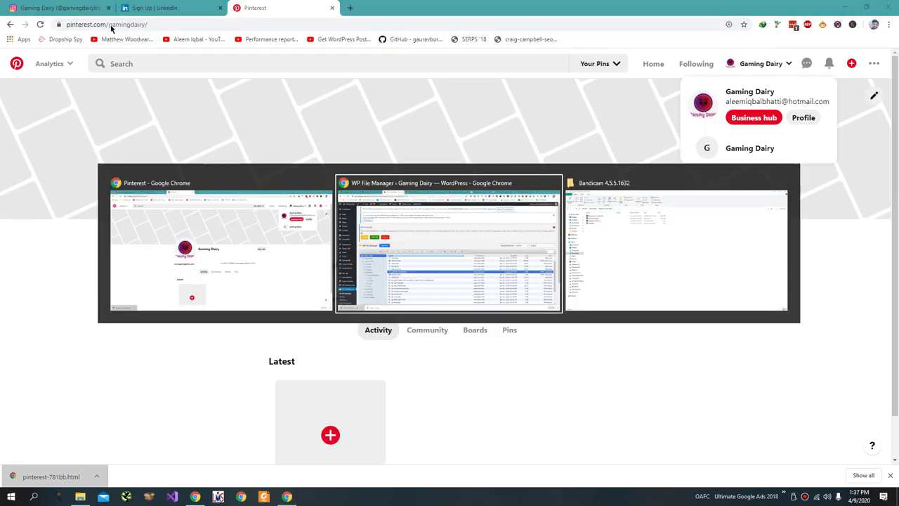
pyautogui.click(128, 8)
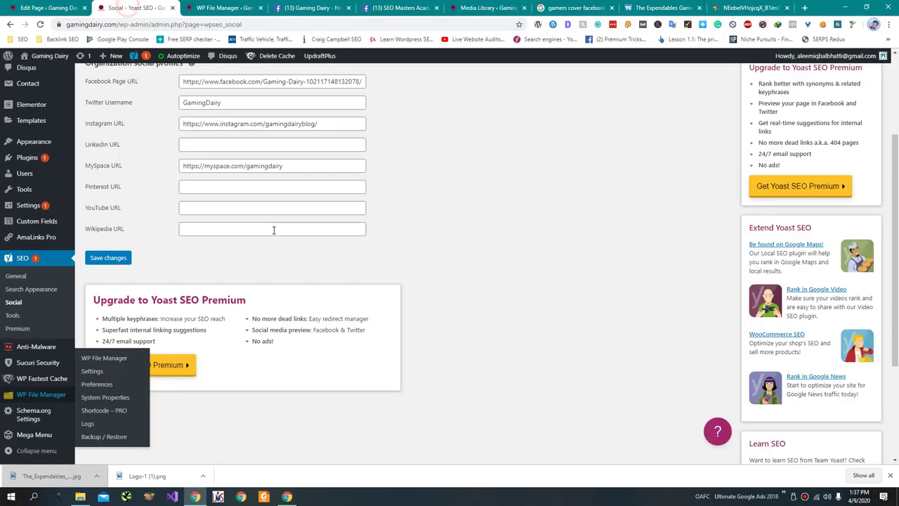
pyautogui.click(253, 190)
pyautogui.hotkey('ctrl', 'v')
pyautogui.click(473, 222)
# Focus Yoast's LinkedIn URL field and bring up the LinkedIn sign-up page.
pyautogui.click(279, 145)
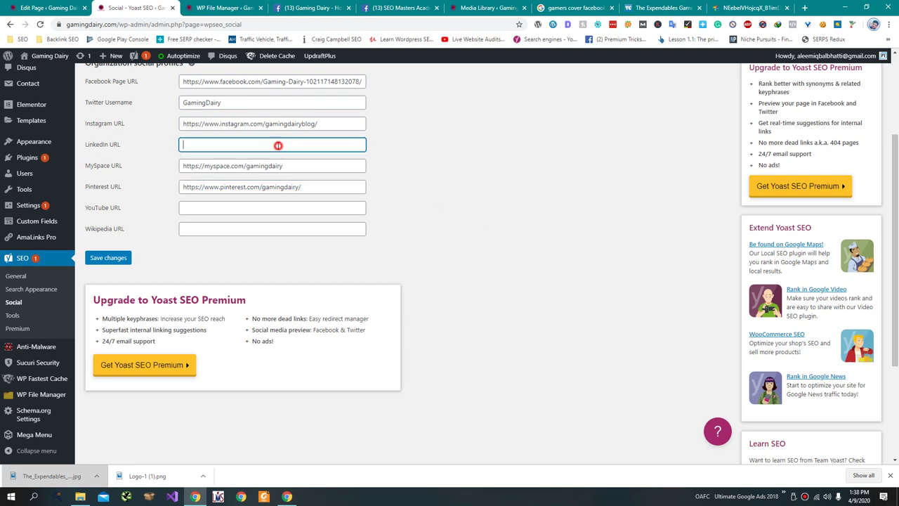
pyautogui.hotkey('alt', 'Tab')
pyautogui.click(159, 9)
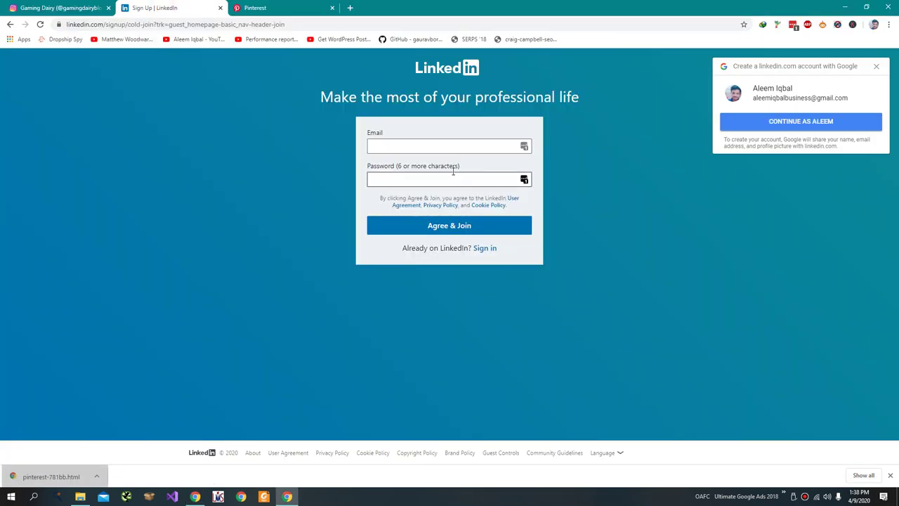
# Enter the sign-up e-mail address and password and join LinkedIn.
pyautogui.click(421, 145)
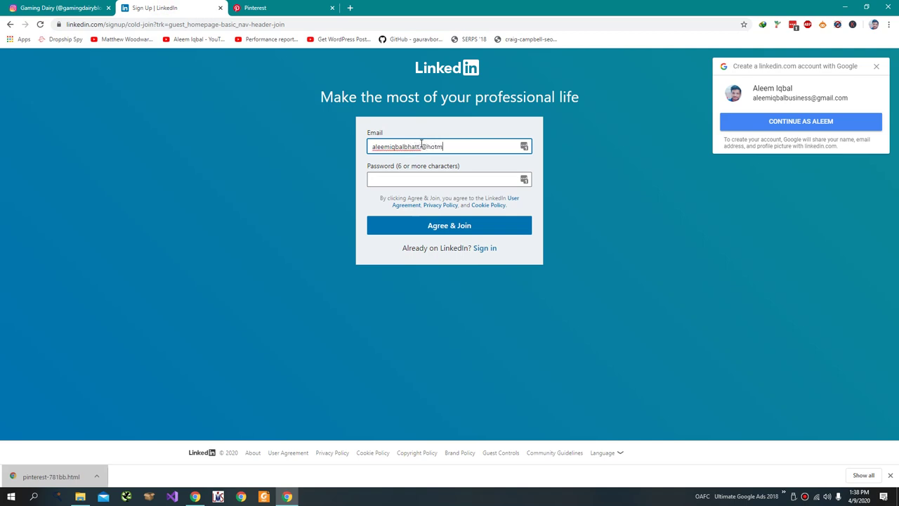
pyautogui.press('Tab')
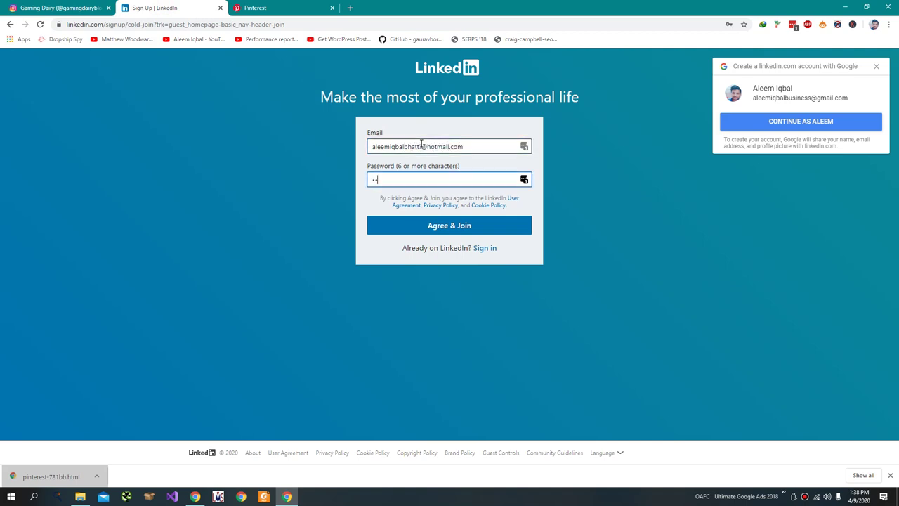
pyautogui.press('Return')
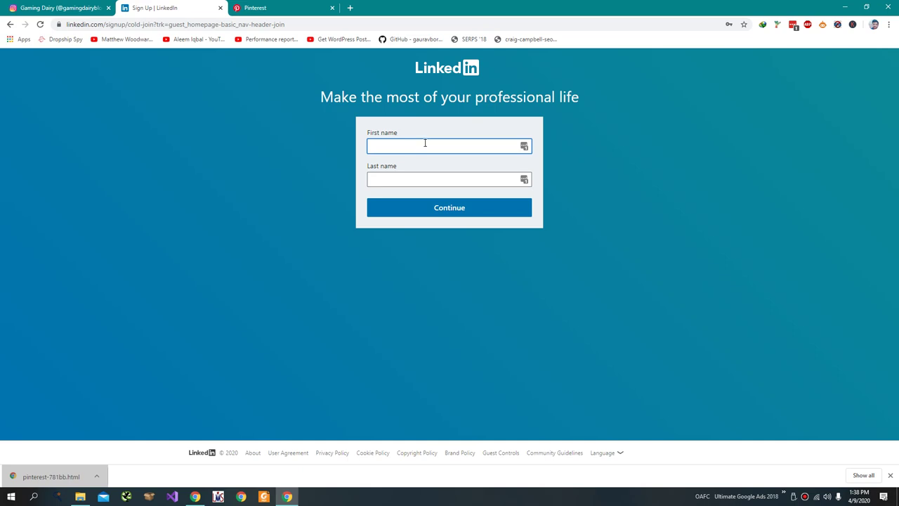
# Submit the name Gaming Dairy, decline saving the password, and pass the not-a-robot check.
pyautogui.write('Gaming')
pyautogui.press('Tab')
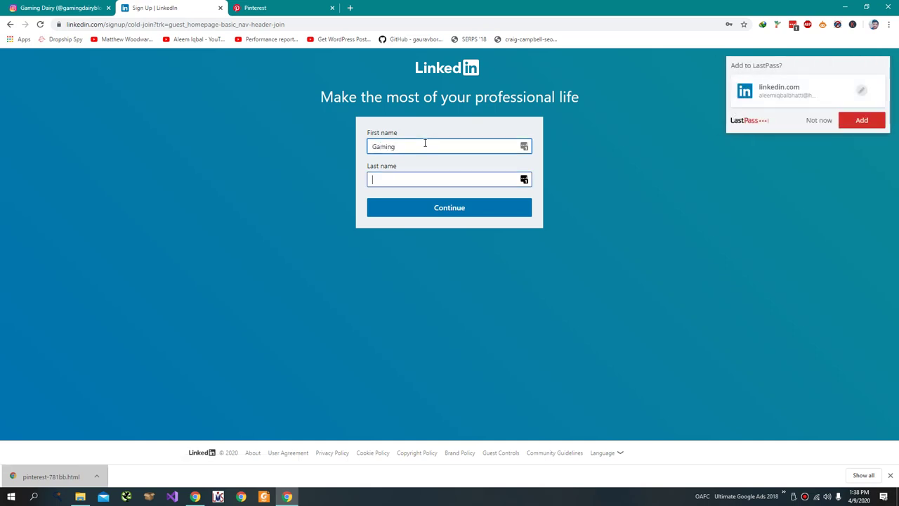
pyautogui.write('Dairy')
pyautogui.press('Return')
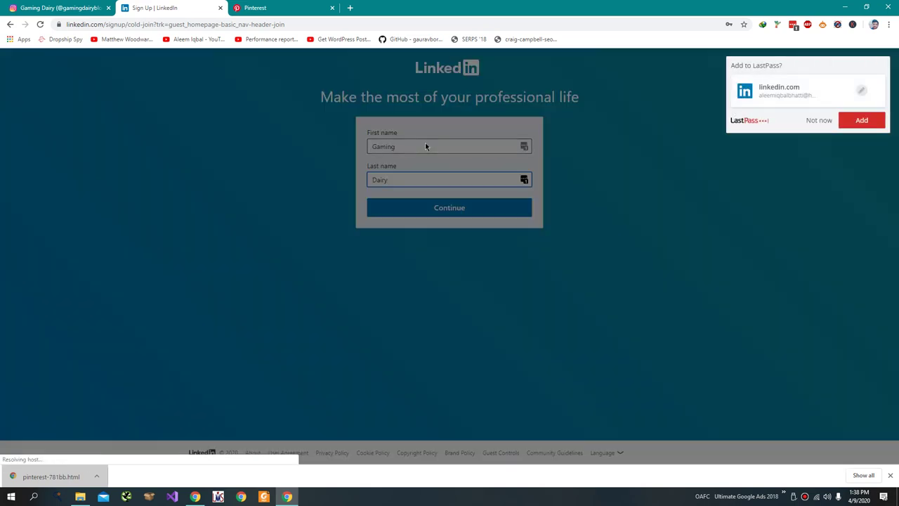
pyautogui.click(818, 124)
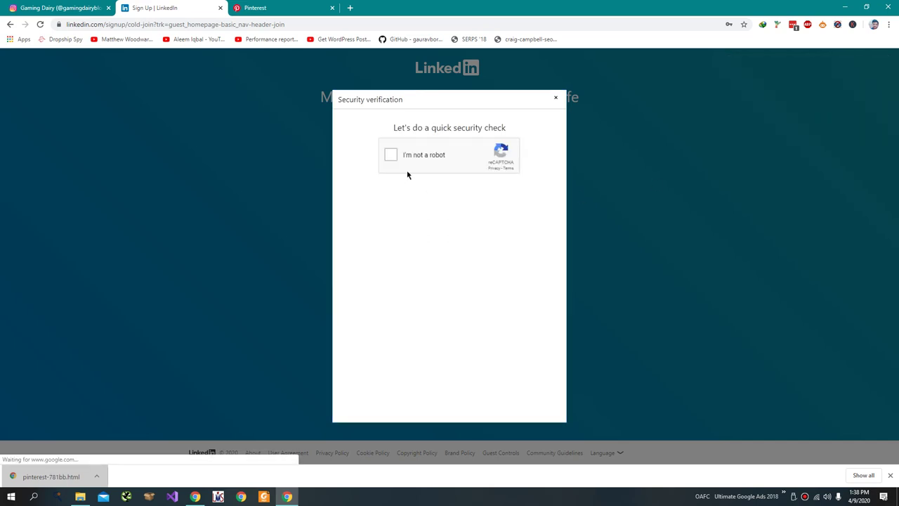
pyautogui.click(428, 158)
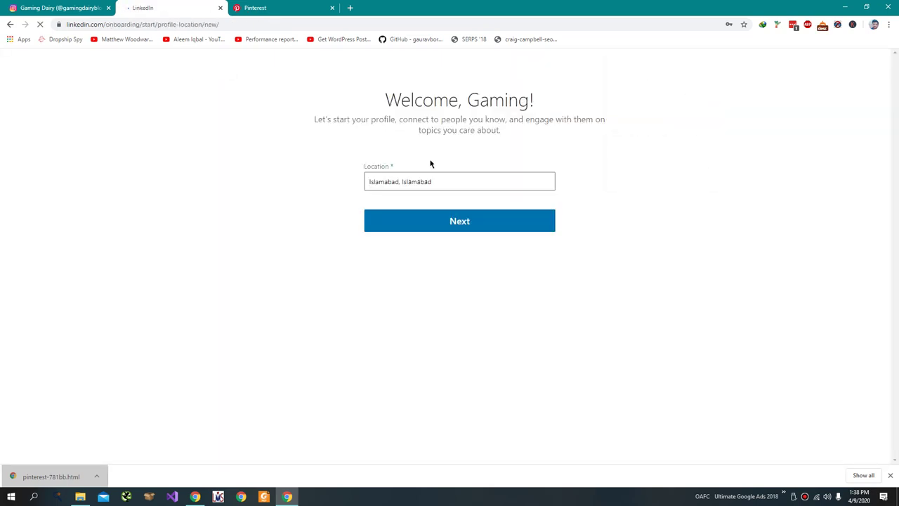
# Accept Islamabad as location and set the profile to Founder at Gaming Scan, industry Computer Games.
pyautogui.click(491, 220)
pyautogui.click(726, 177)
pyautogui.click(482, 172)
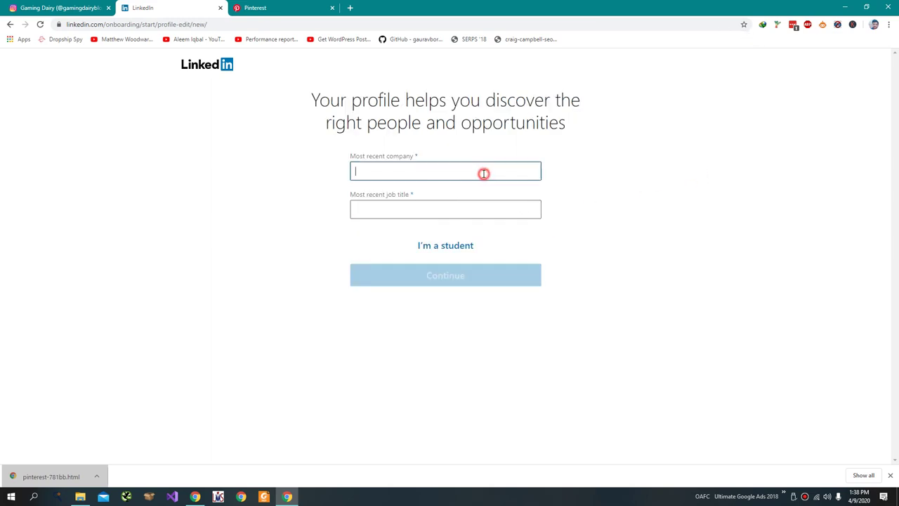
pyautogui.write('Ga')
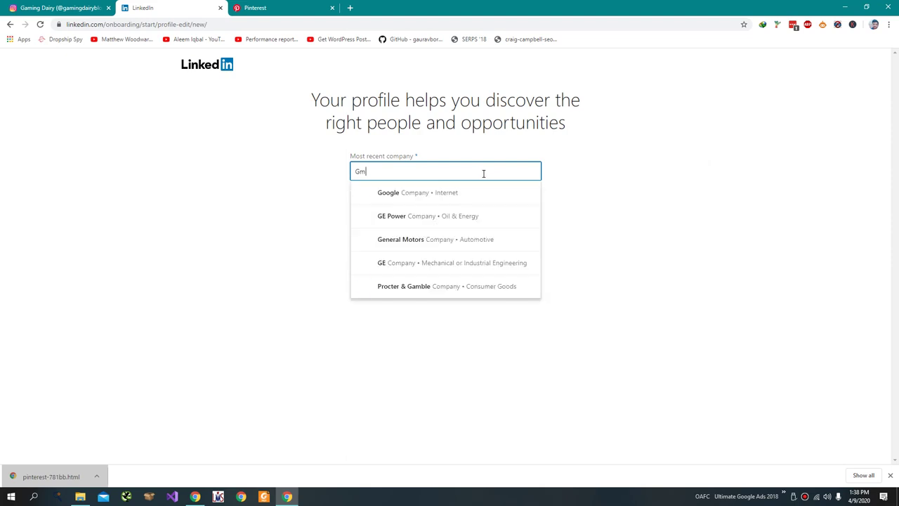
pyautogui.press('BackSpace')
pyautogui.write('aming Scan')
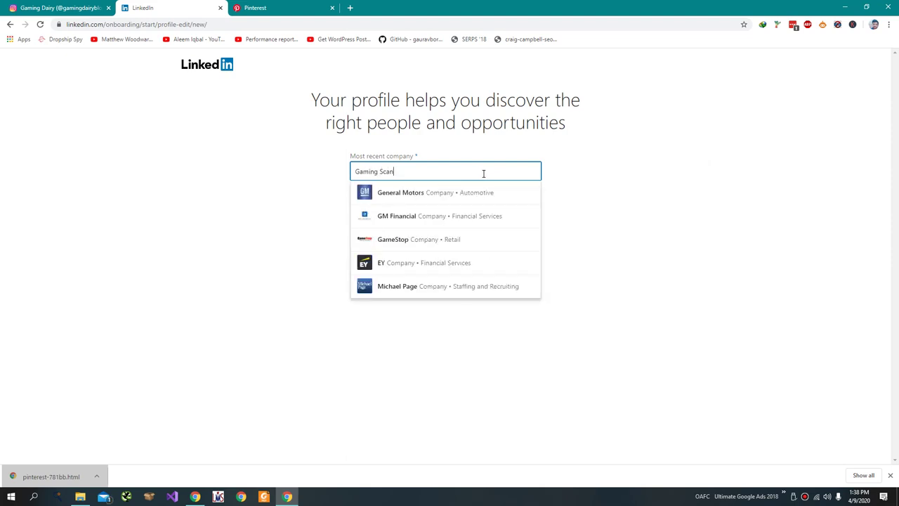
pyautogui.click(662, 208)
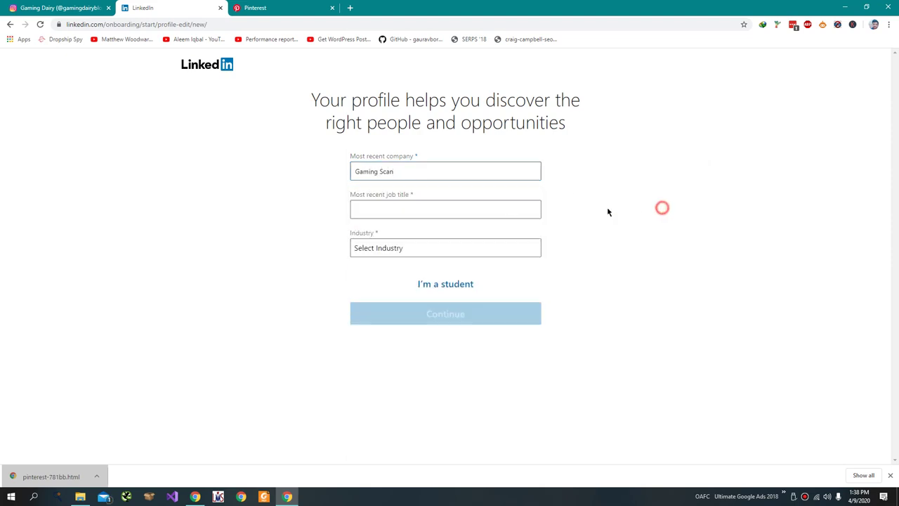
pyautogui.click(481, 211)
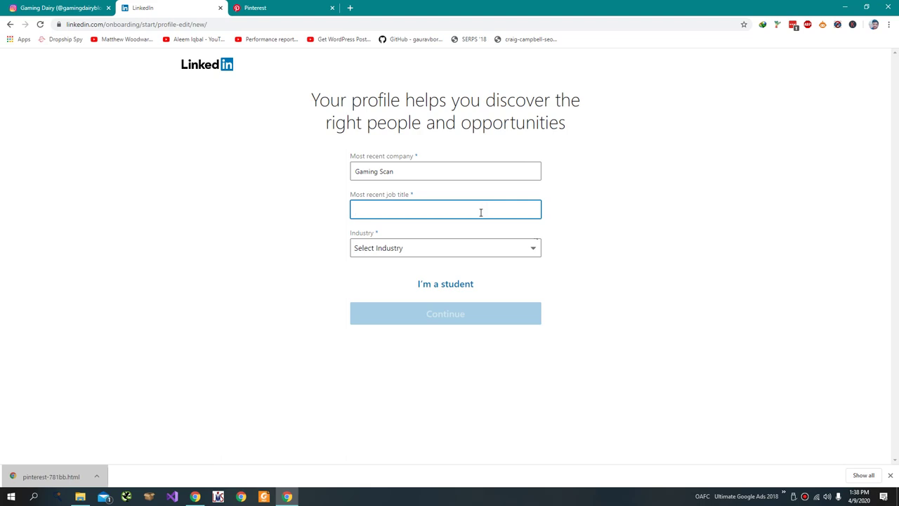
pyautogui.write('Founde')
pyautogui.write('r')
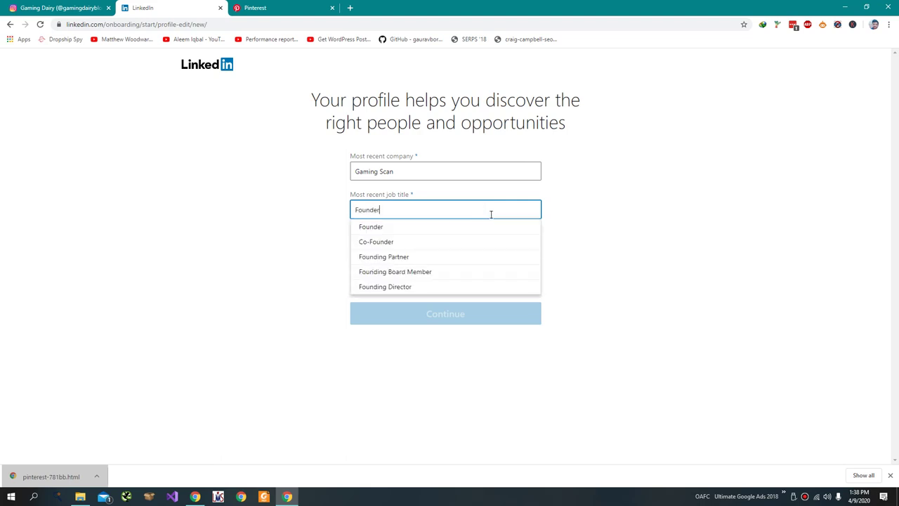
pyautogui.click(484, 227)
pyautogui.click(453, 247)
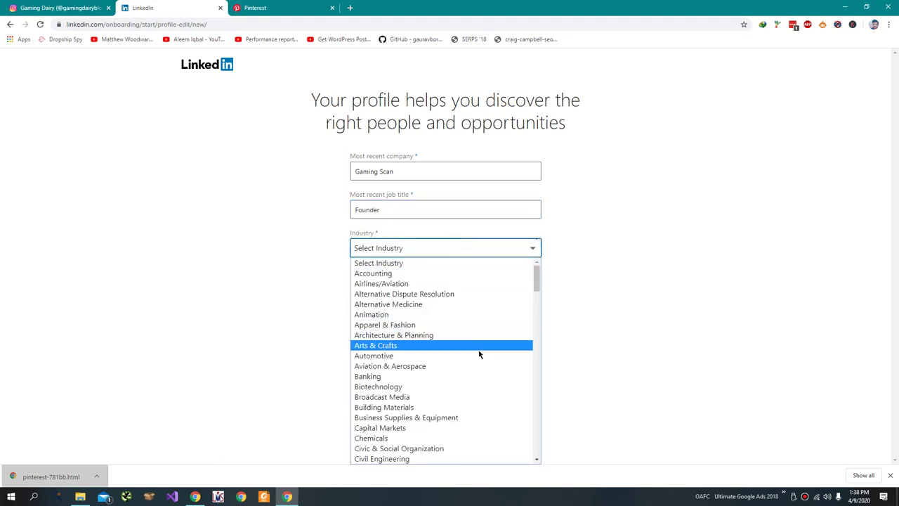
pyautogui.scroll(-3, 474, 362)
pyautogui.click(432, 303)
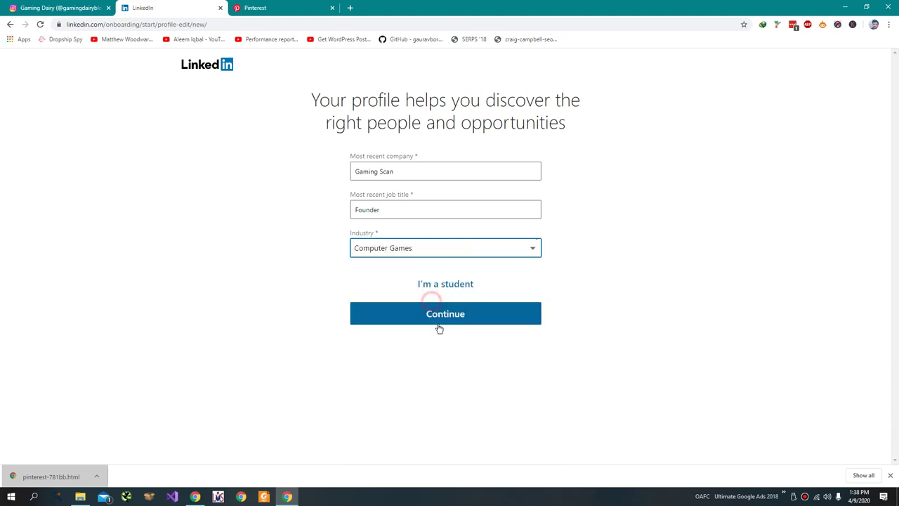
pyautogui.click(434, 324)
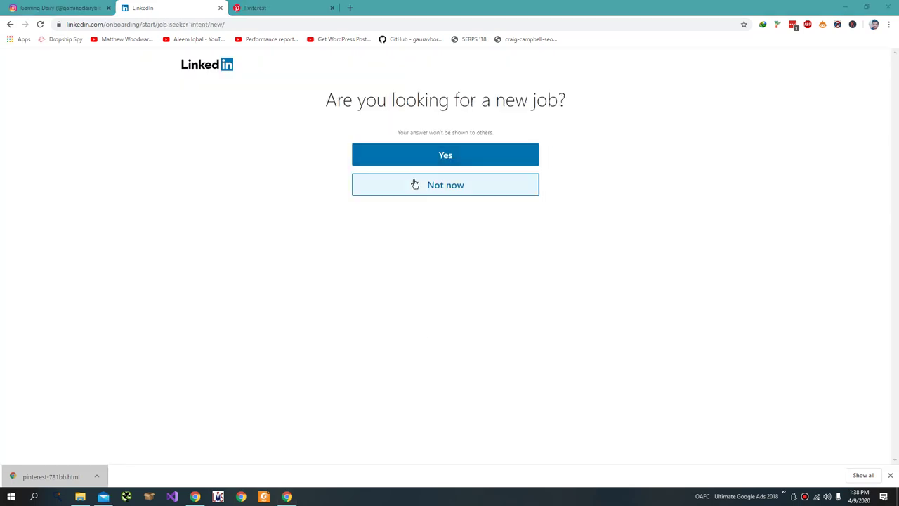
# Skip the new-job question, email contact import, and suggested connections.
pyautogui.click(412, 185)
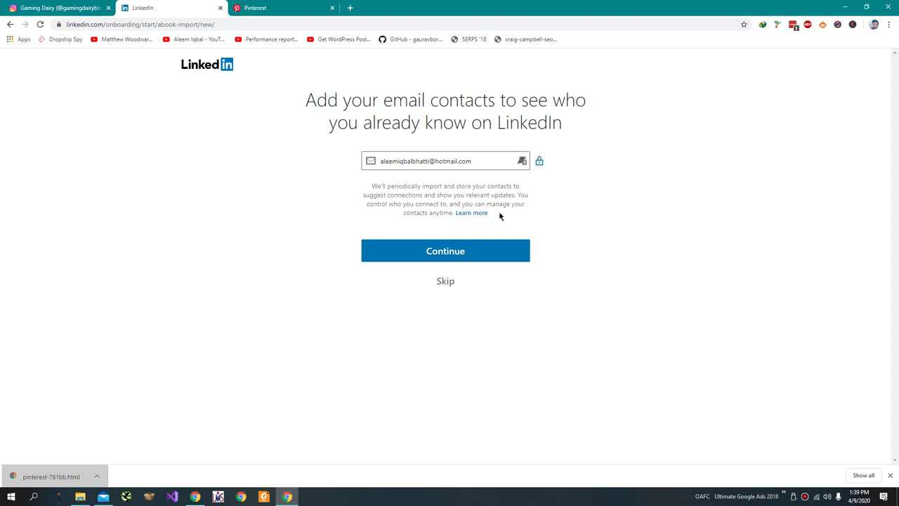
pyautogui.click(447, 281)
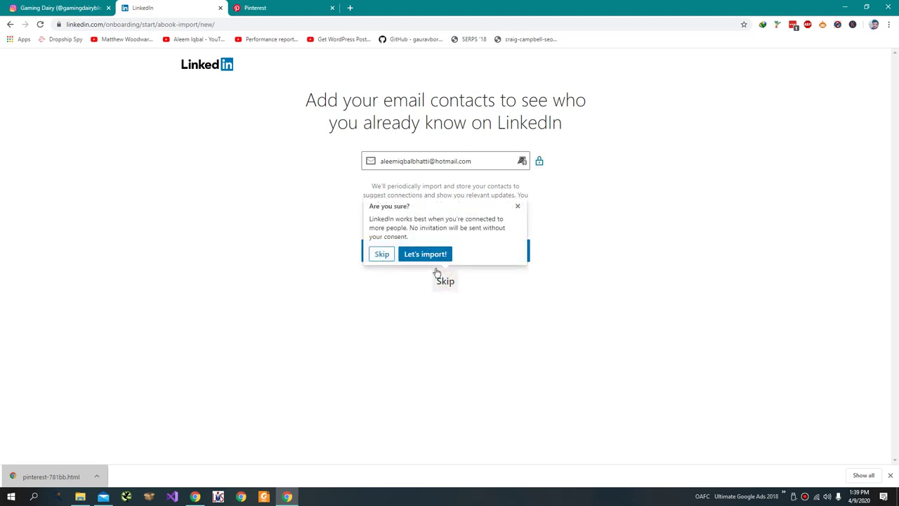
pyautogui.click(382, 254)
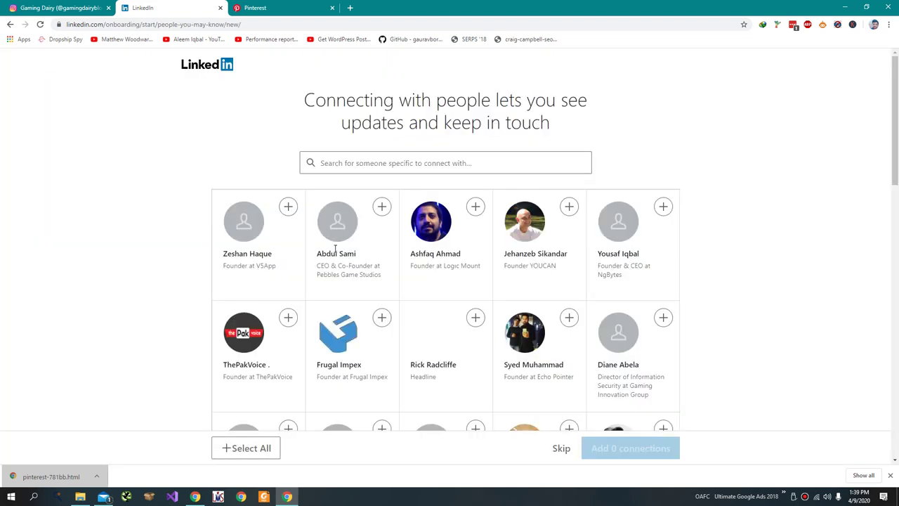
pyautogui.scroll(-2, 193, 246)
pyautogui.click(562, 453)
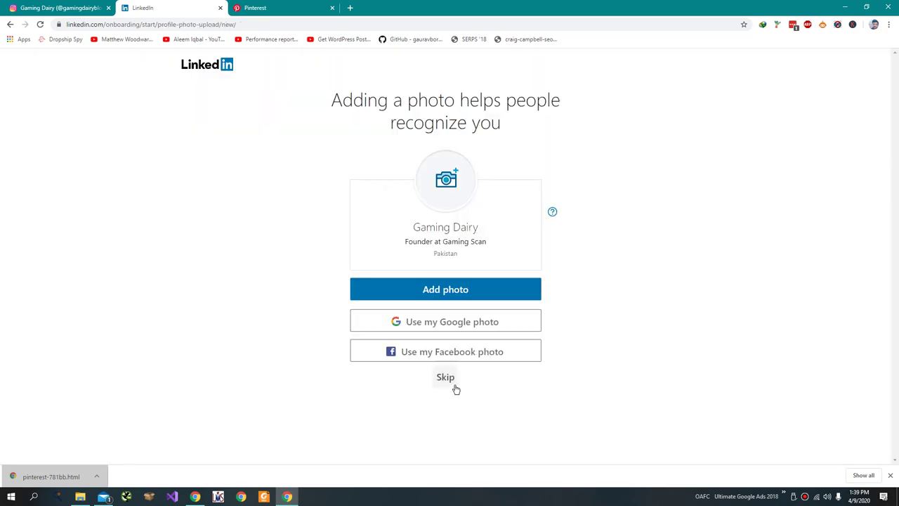
# Upload the Gaming Dairy logo as profile photo, zoom to about 1.4, straighten it, and save.
pyautogui.click(443, 186)
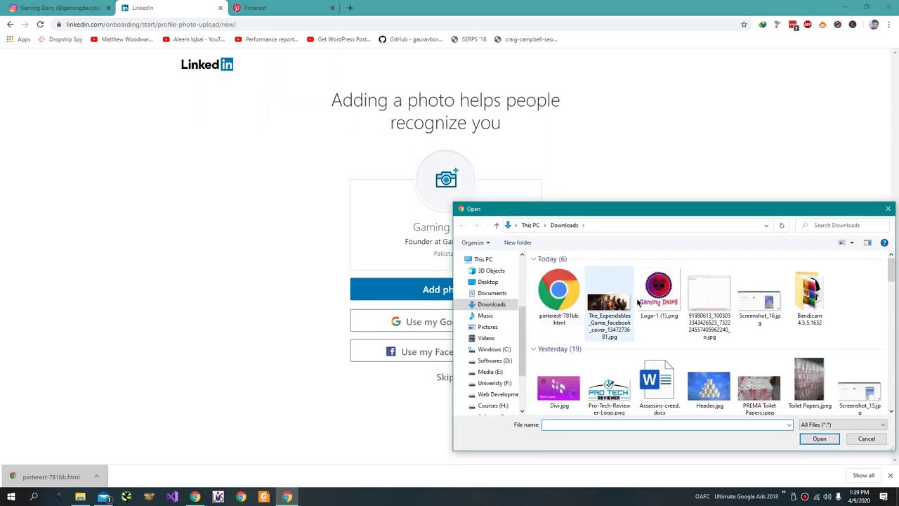
pyautogui.doubleClick(658, 290)
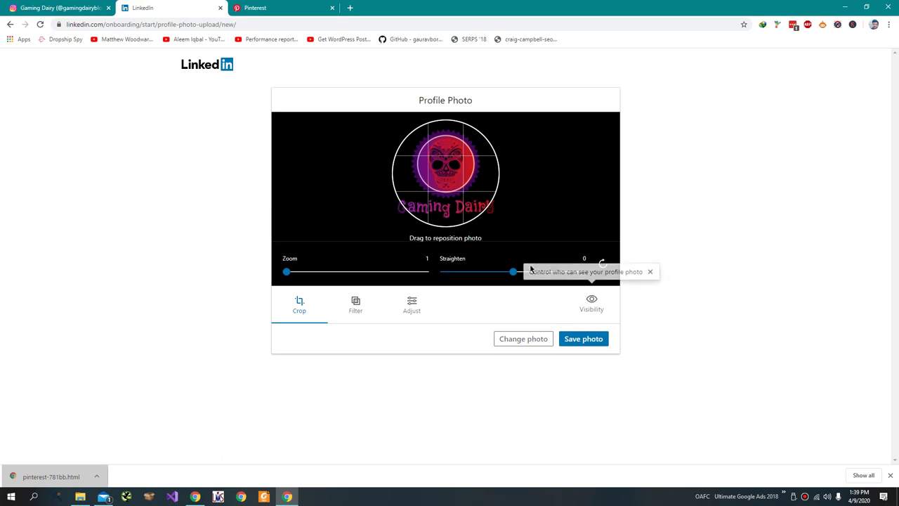
pyautogui.moveTo(515, 273)
pyautogui.mouseDown()
pyautogui.moveTo(492, 274)
pyautogui.moveTo(513, 274)
pyautogui.mouseUp()
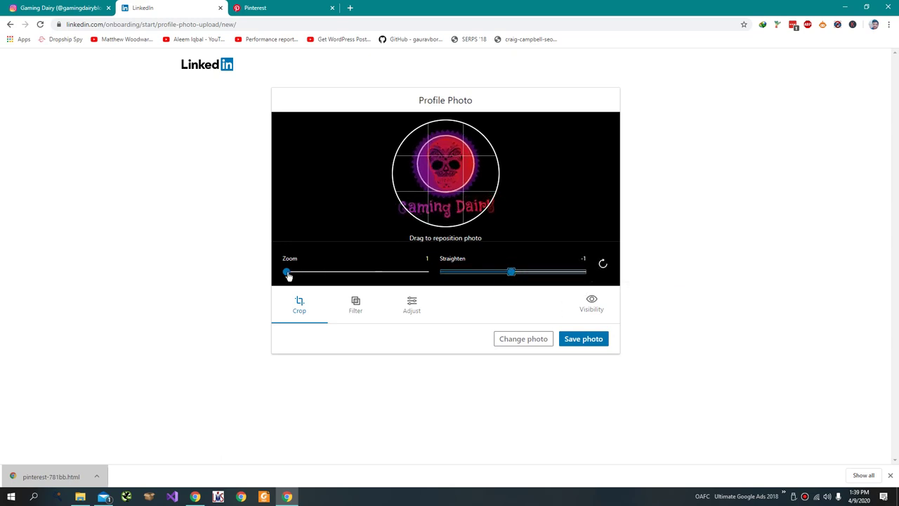
pyautogui.moveTo(287, 273); pyautogui.dragTo(341, 274)
pyautogui.moveTo(434, 161); pyautogui.dragTo(433, 178)
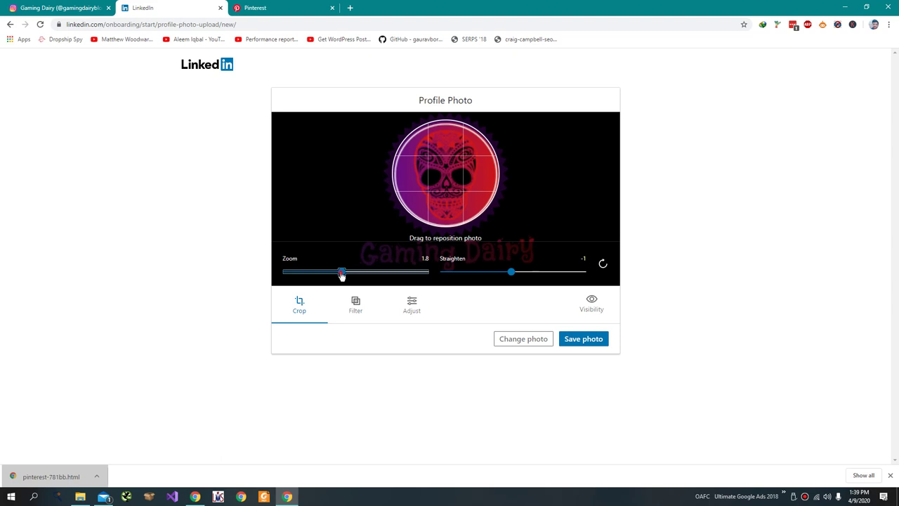
pyautogui.moveTo(342, 275); pyautogui.dragTo(315, 276)
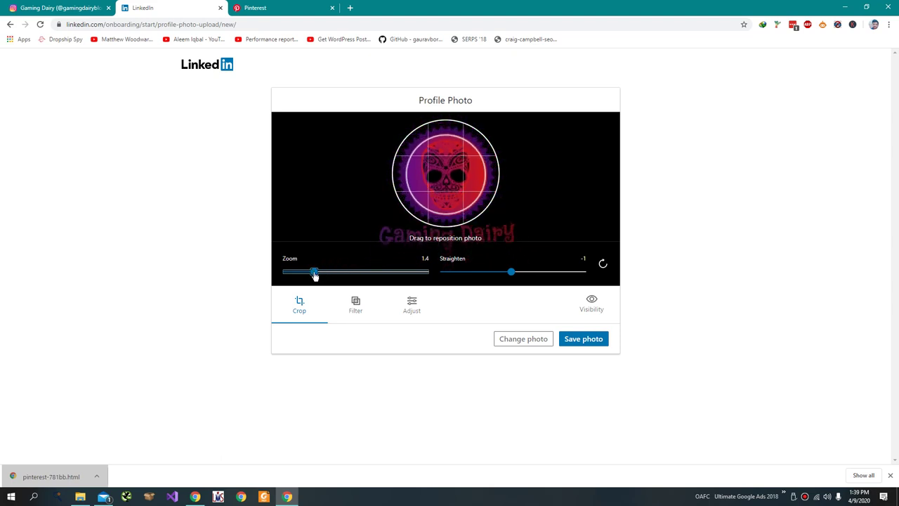
pyautogui.click(585, 341)
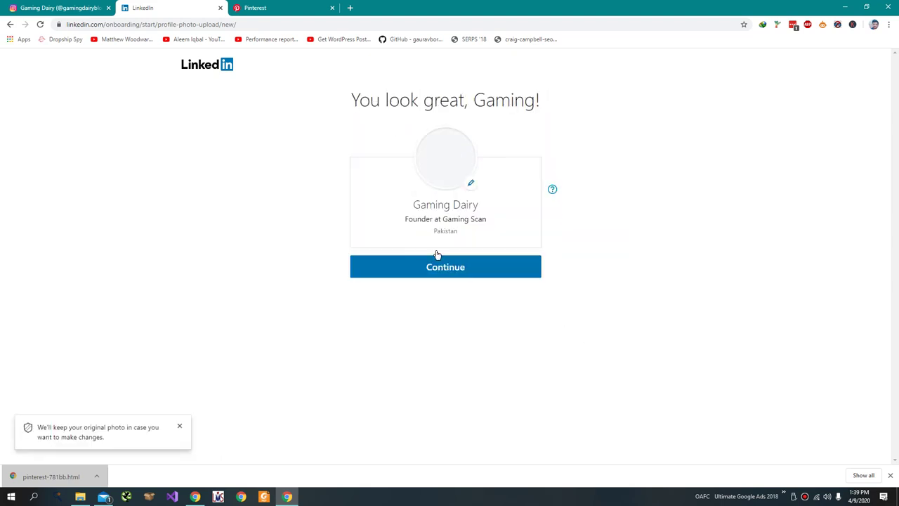
# Continue past the photo, skip the job alert and app page, and finish without following anyone.
pyautogui.click(424, 269)
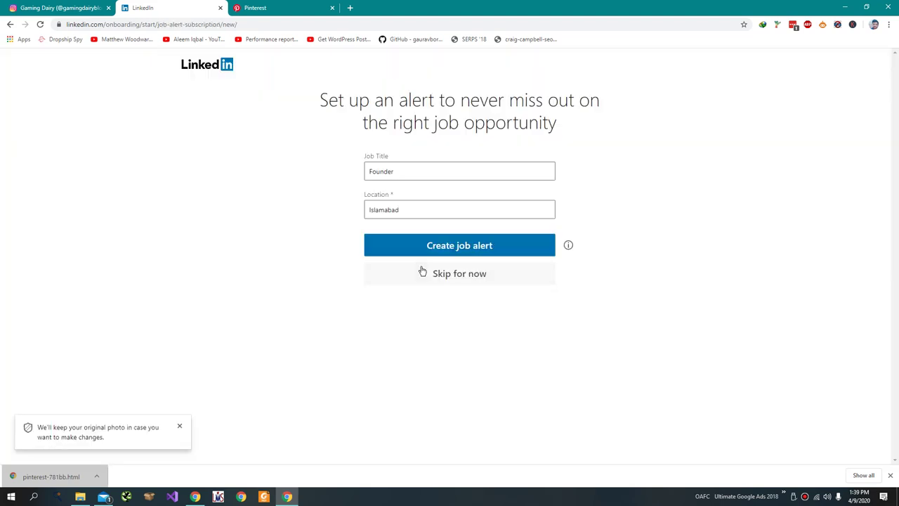
pyautogui.click(422, 273)
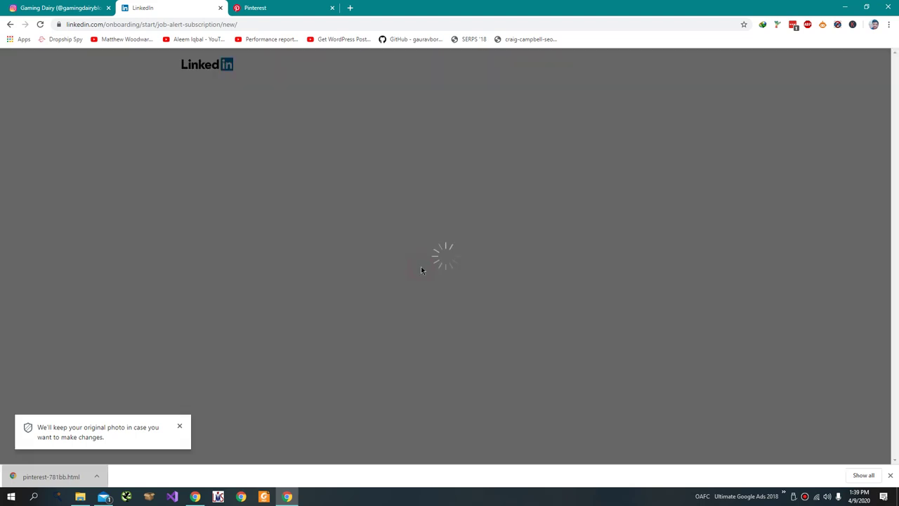
pyautogui.click(446, 295)
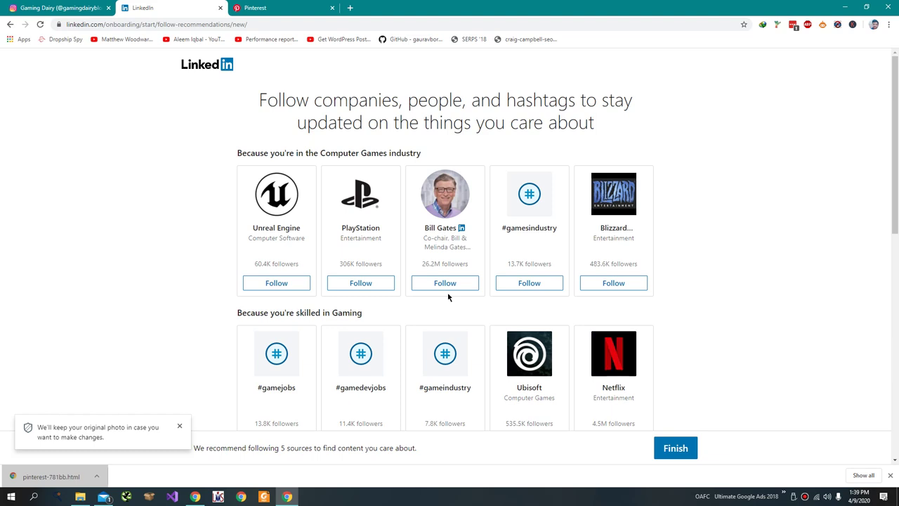
pyautogui.click(679, 447)
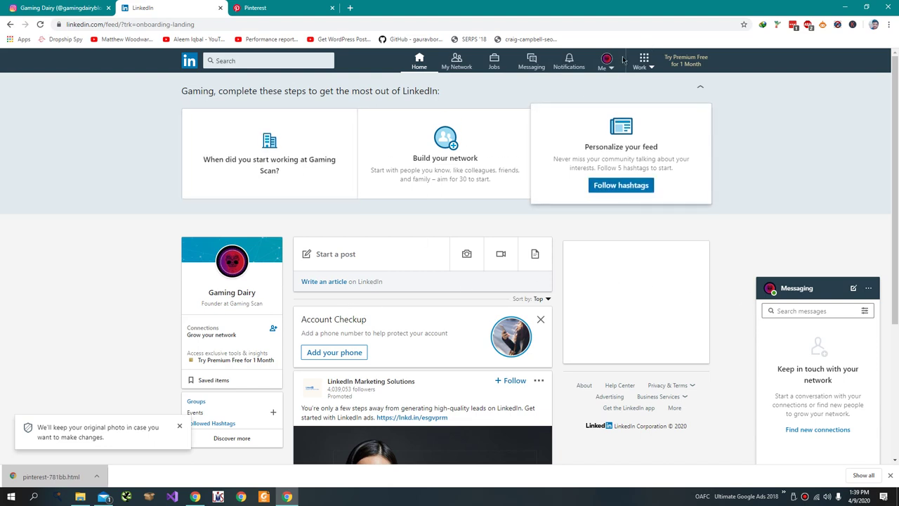
# Go to the Gaming Dairy profile and open its intro and contact info editors.
pyautogui.click(606, 70)
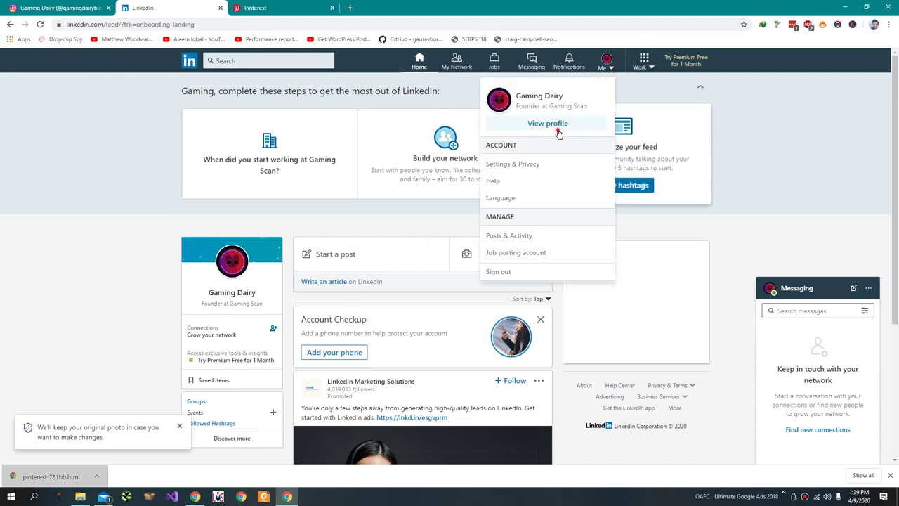
pyautogui.click(559, 131)
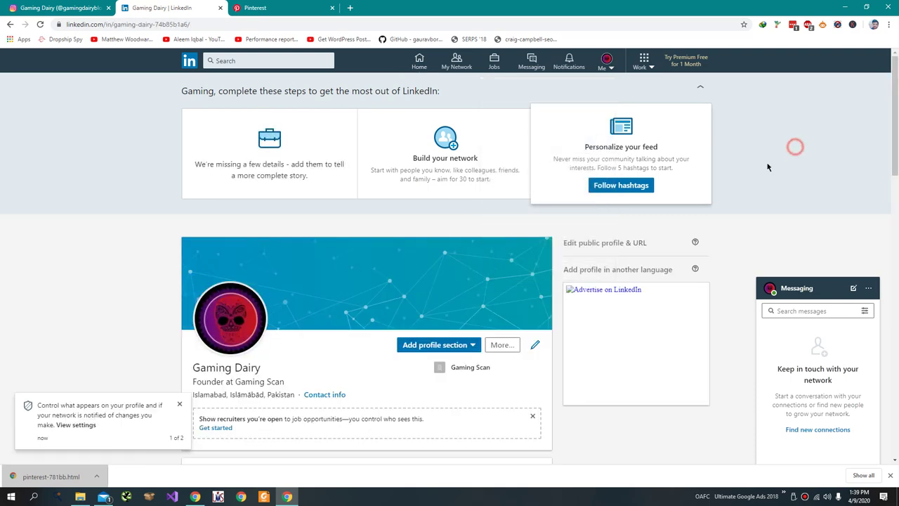
pyautogui.scroll(-2, 492, 274)
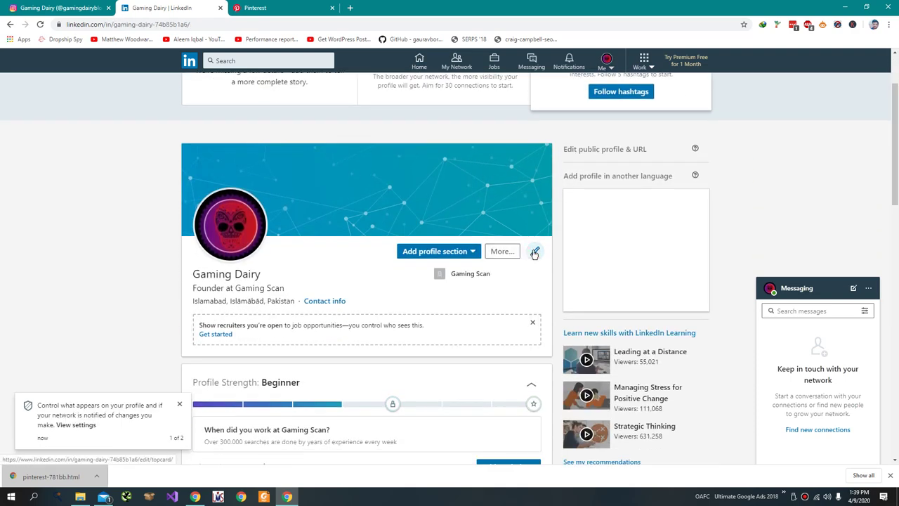
pyautogui.click(535, 251)
pyautogui.scroll(-3, 522, 273)
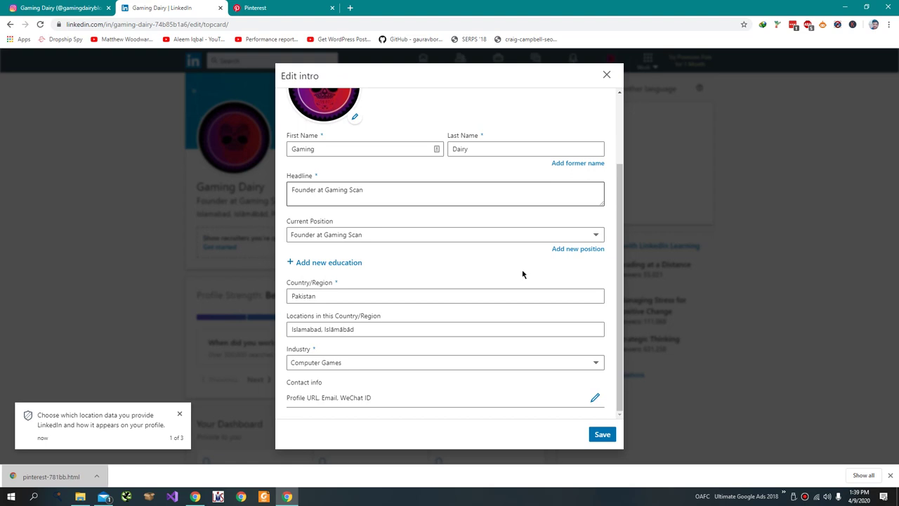
pyautogui.click(595, 399)
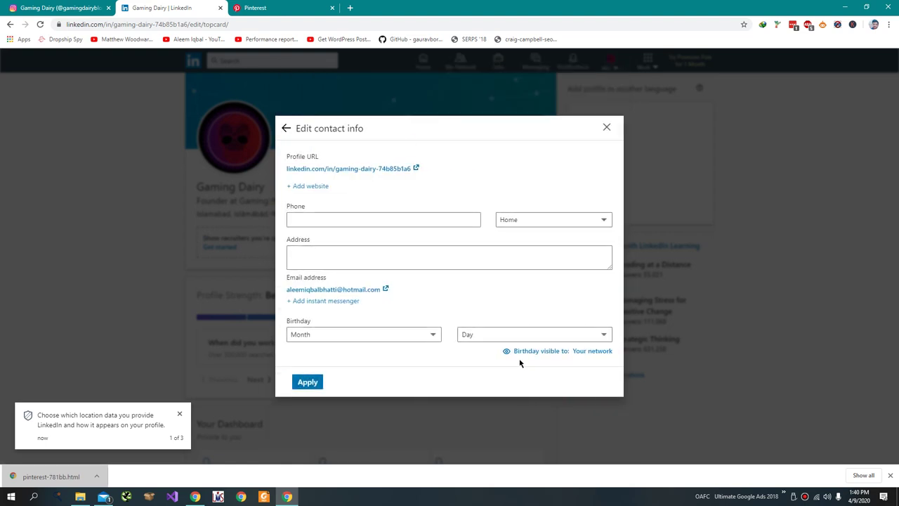
# Add an empty Website URL entry to contact info and switch to the WordPress window.
pyautogui.click(325, 186)
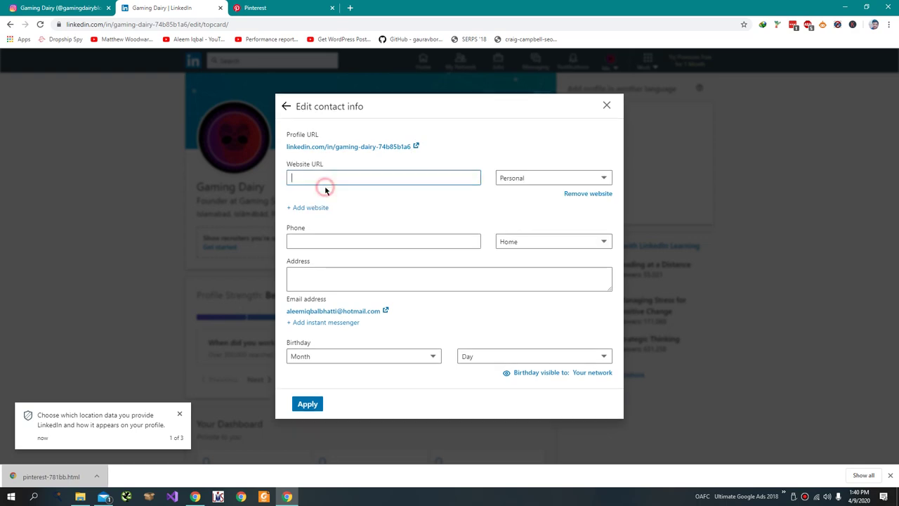
pyautogui.click(353, 175)
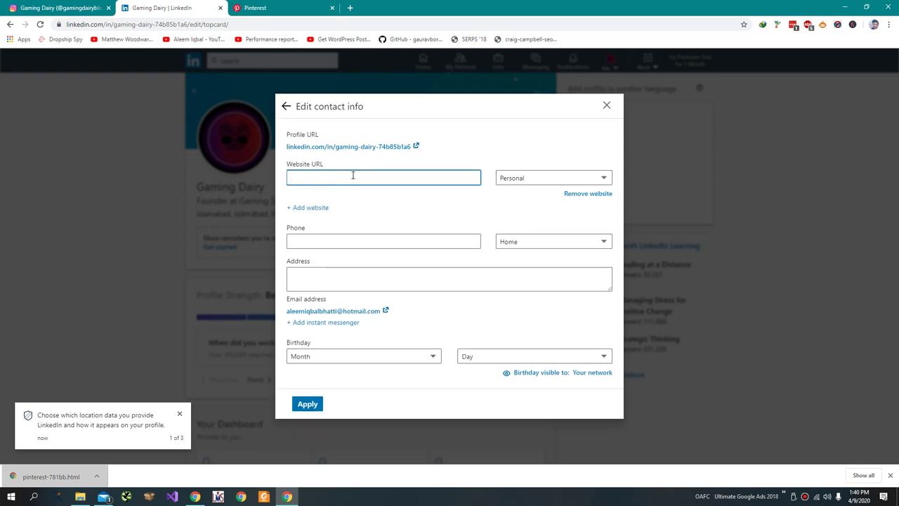
pyautogui.hotkey('alt', 'Tab')
pyautogui.hotkey('alt', 'Tab')
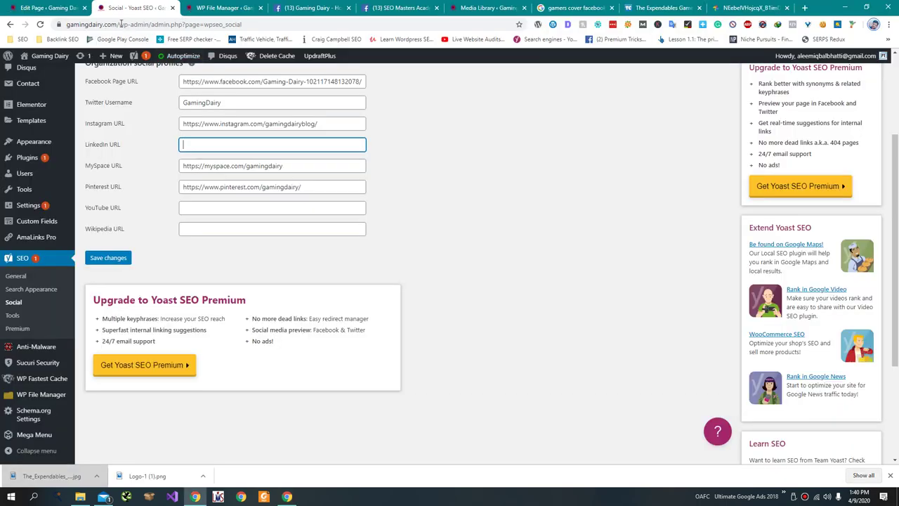
pyautogui.moveTo(66, 24); pyautogui.dragTo(119, 25)
pyautogui.hotkey('ctrl', 'c')
pyautogui.hotkey('alt', 'Tab')
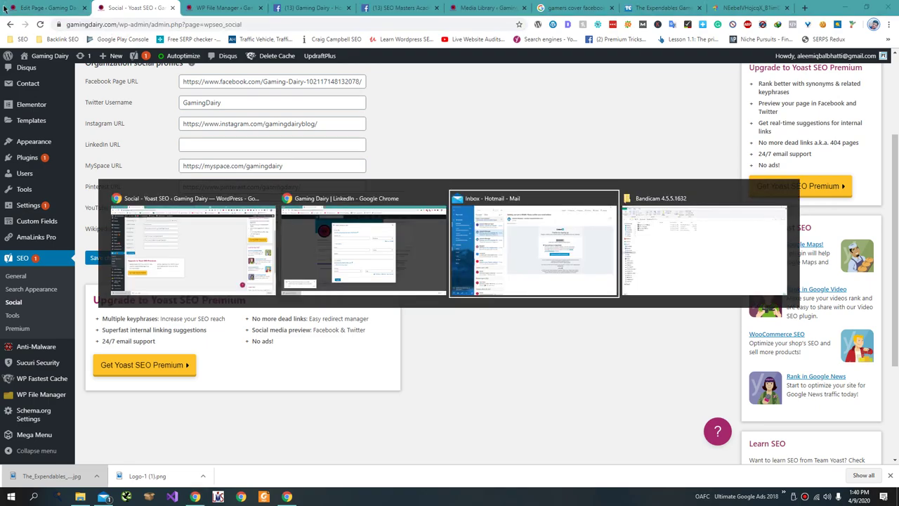
pyautogui.hotkey('alt', 'Tab')
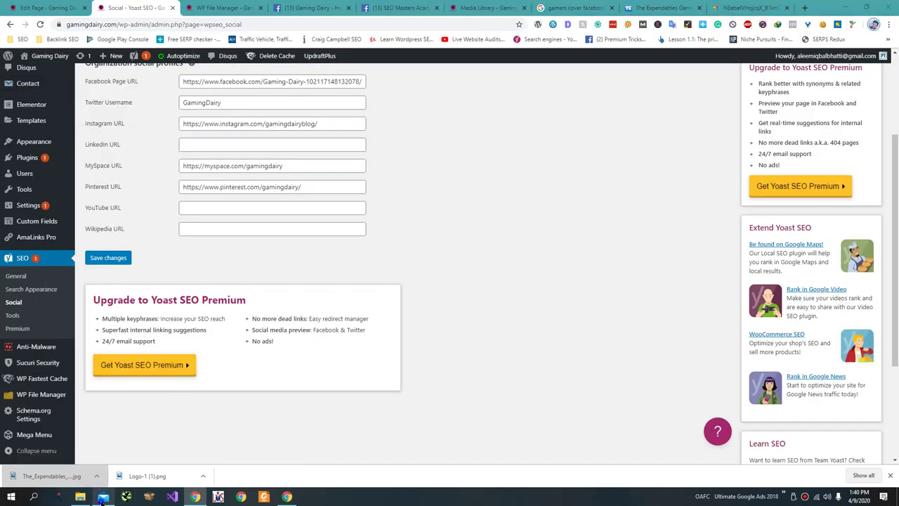
pyautogui.rightClick(103, 495)
pyautogui.click(111, 477)
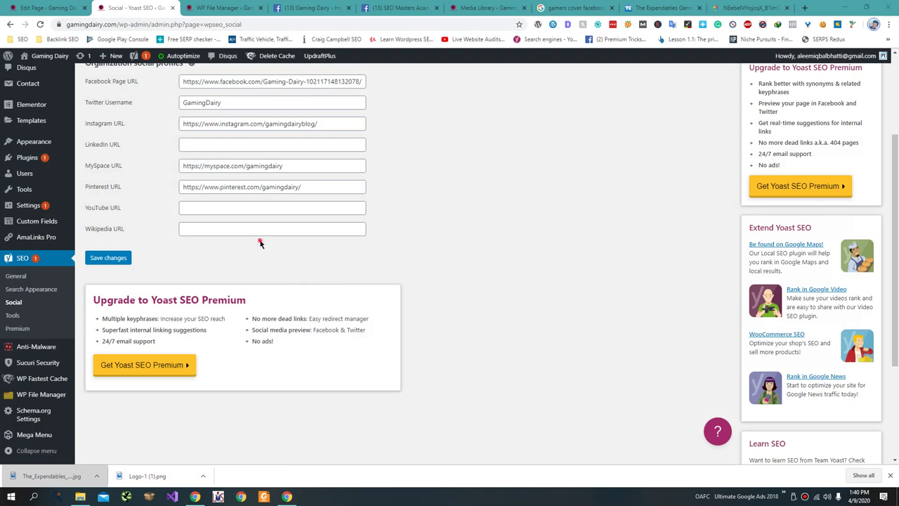
pyautogui.hotkey('alt', 'Tab')
pyautogui.hotkey('ctrl', 'v')
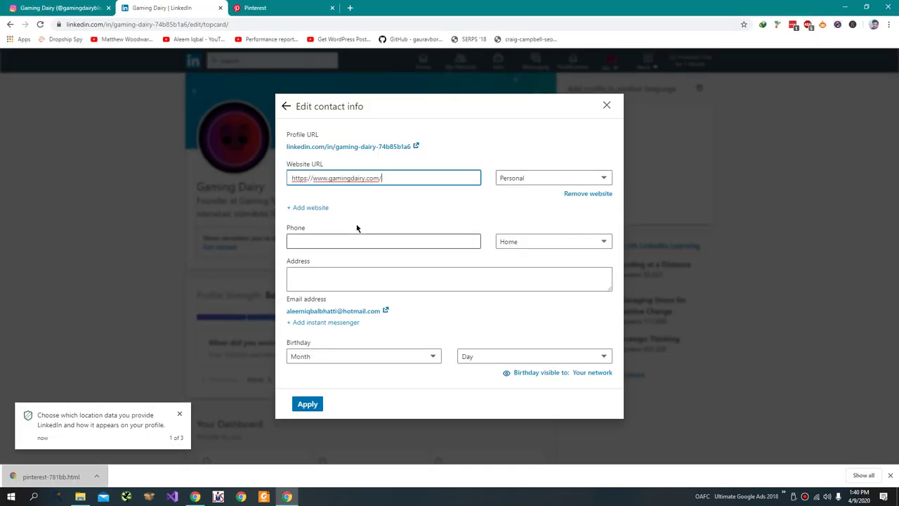
# Apply the contact info and save the intro with gamingdairy.com as Personal website.
pyautogui.click(376, 222)
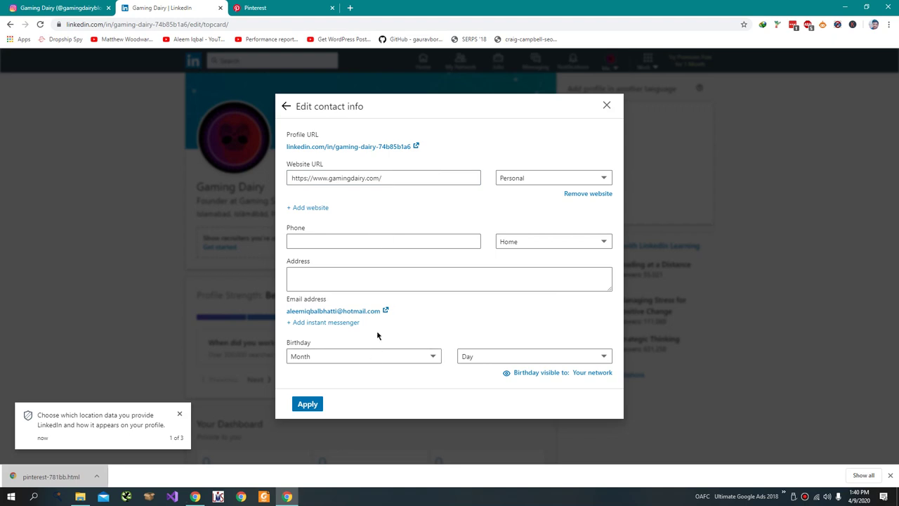
pyautogui.click(307, 405)
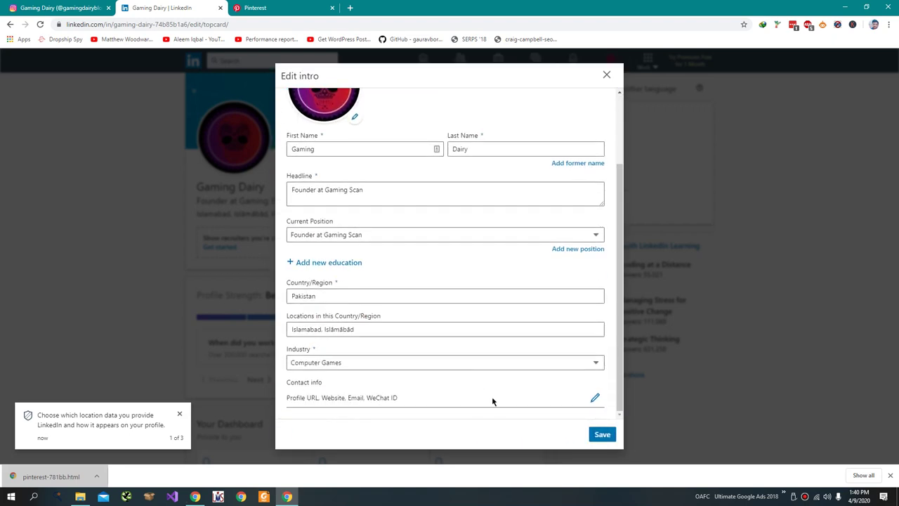
pyautogui.click(602, 434)
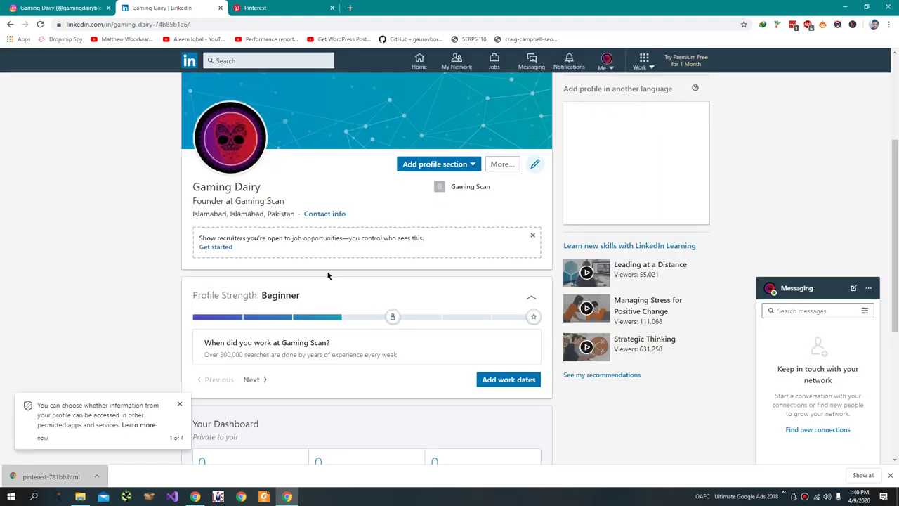
# Reopen the intro's contact info editor and open the public profile settings.
pyautogui.click(159, 25)
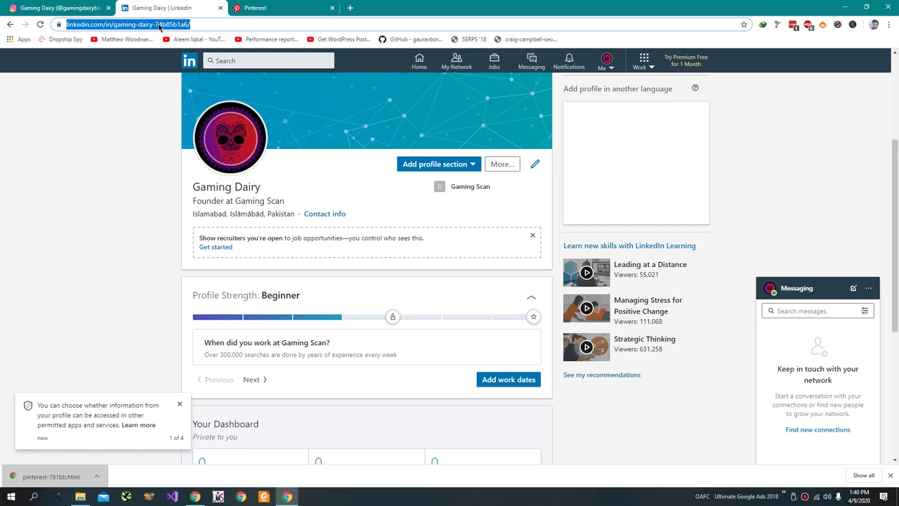
pyautogui.click(507, 169)
pyautogui.scroll(-4, 347, 181)
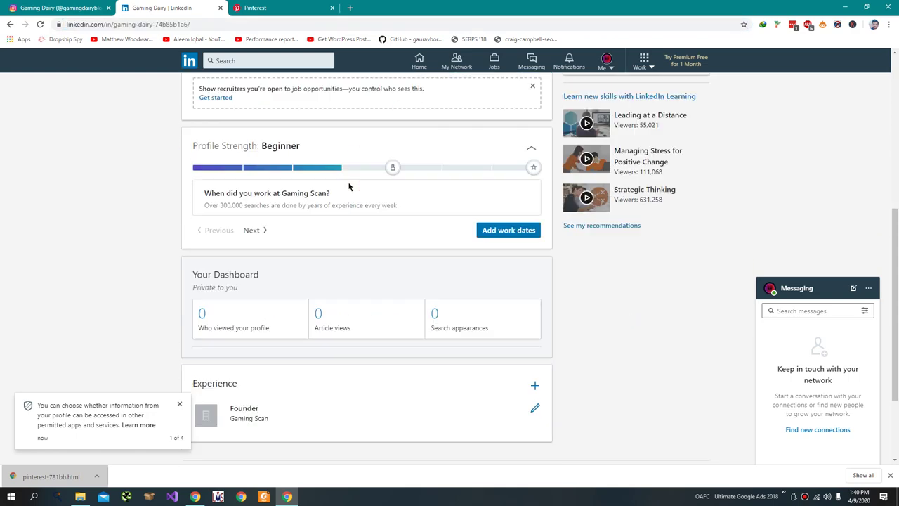
pyautogui.scroll(3, 349, 187)
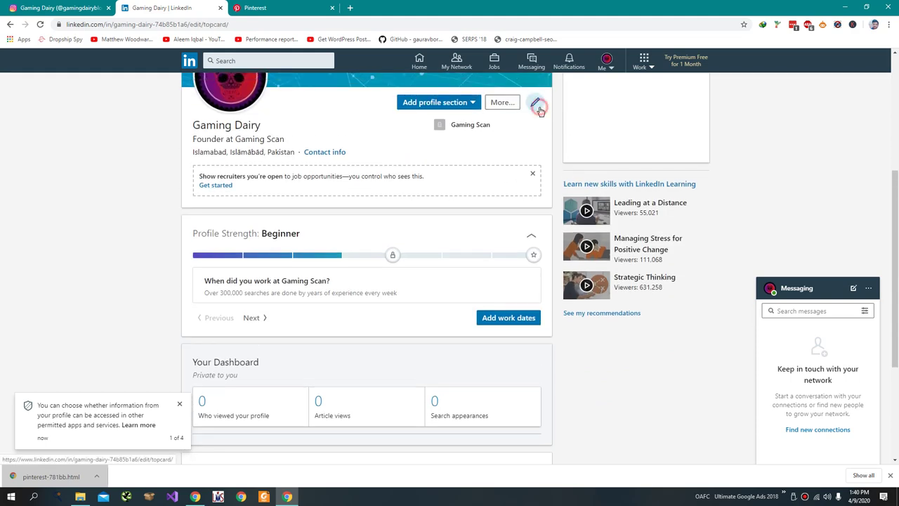
pyautogui.click(536, 103)
pyautogui.scroll(-2, 477, 343)
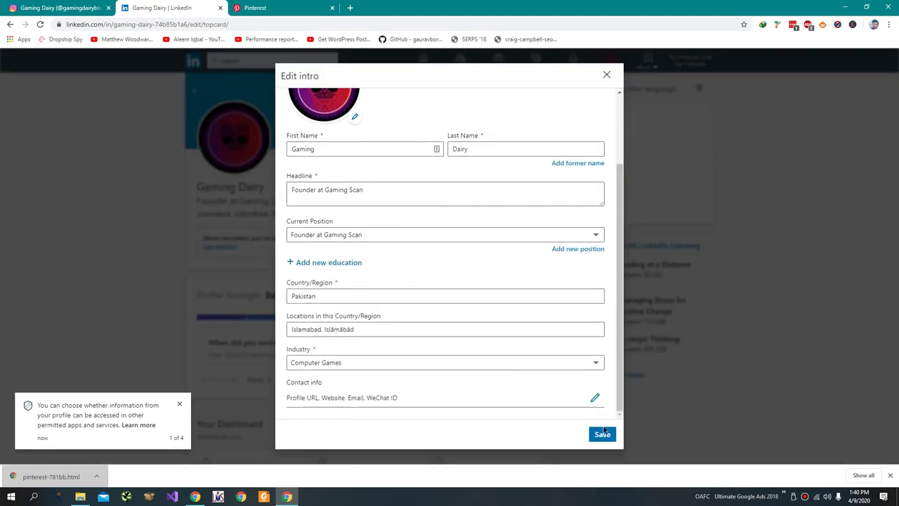
pyautogui.click(595, 397)
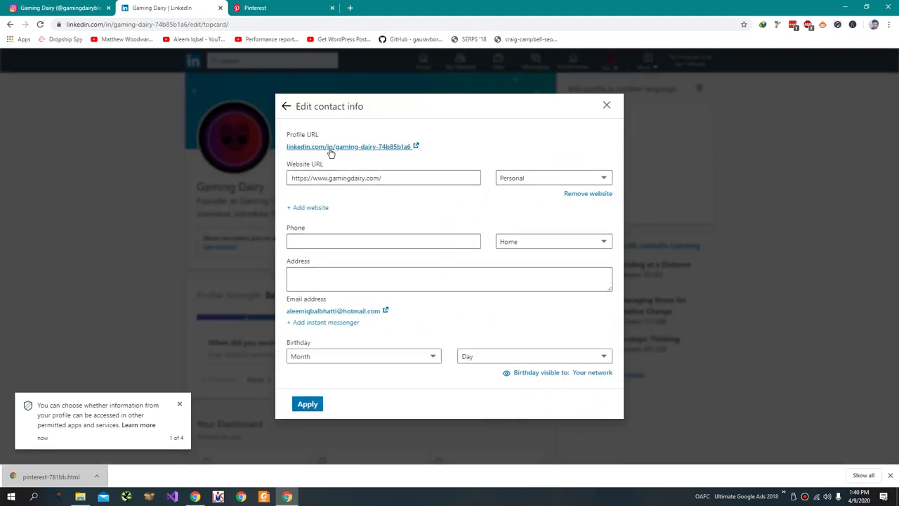
pyautogui.click(330, 149)
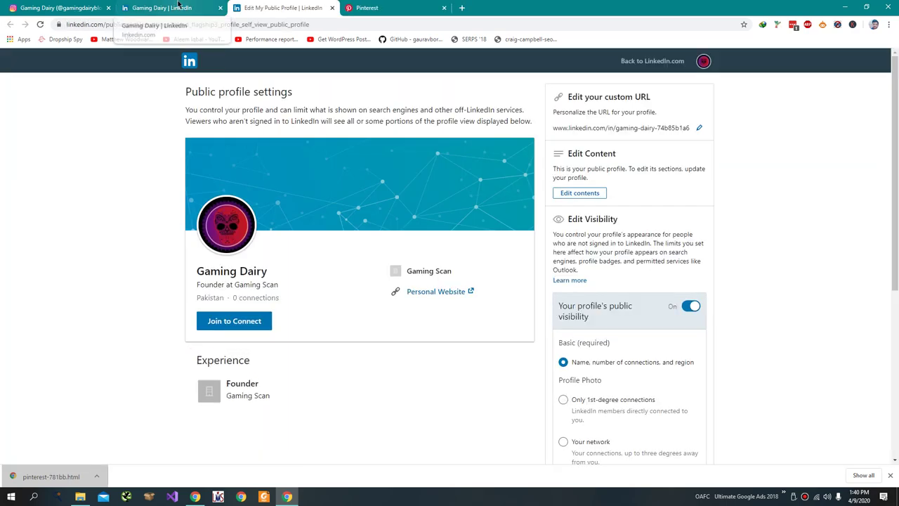
# Change the custom LinkedIn profile URL to gamingdairy, save, and reload the profile.
pyautogui.scroll(-3, 313, 284)
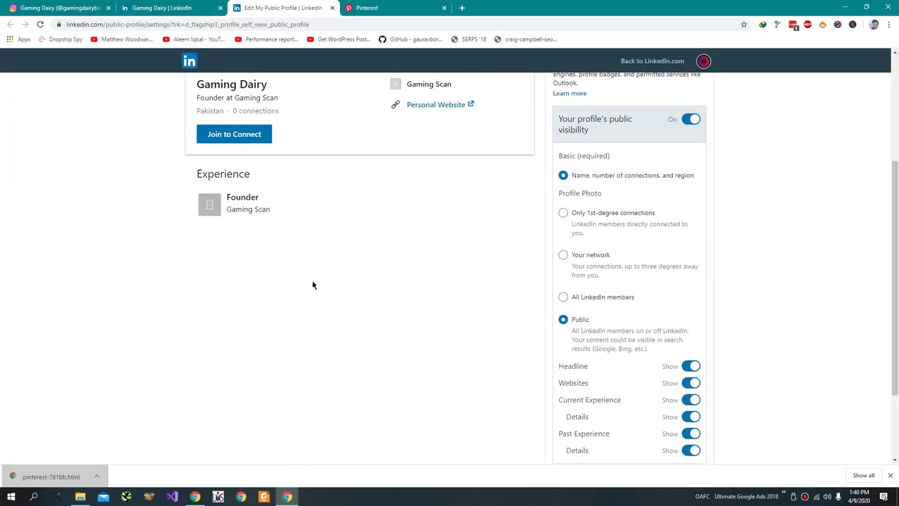
pyautogui.scroll(3, 313, 284)
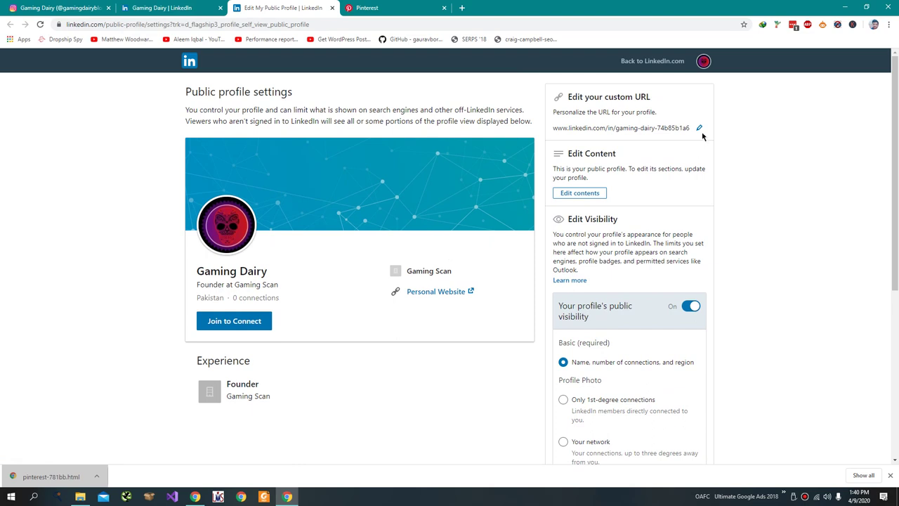
pyautogui.click(699, 127)
pyautogui.tripleClick(654, 134)
pyautogui.write('gamingdairy')
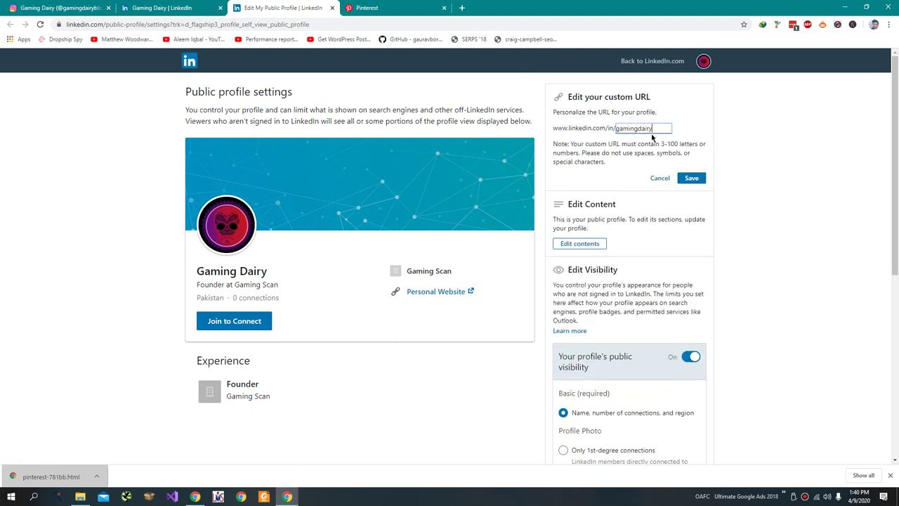
pyautogui.click(691, 177)
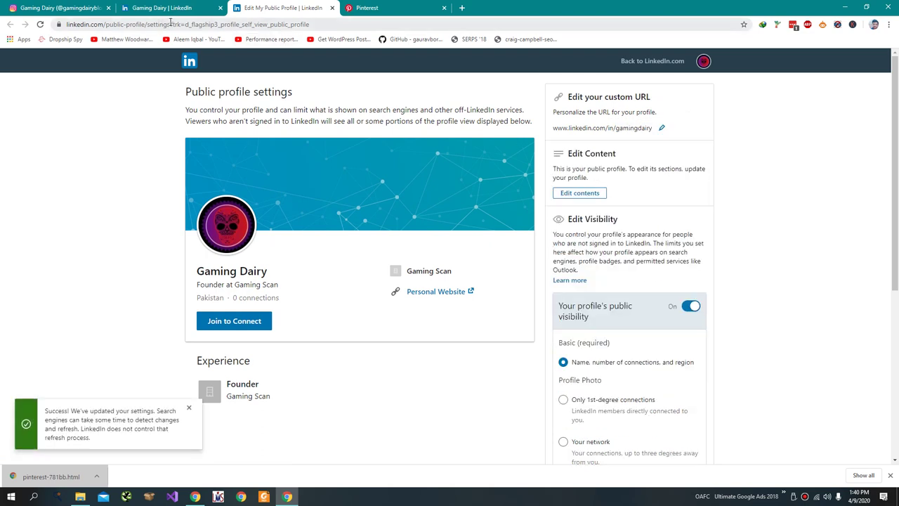
pyautogui.hotkey('ctrl', 'w')
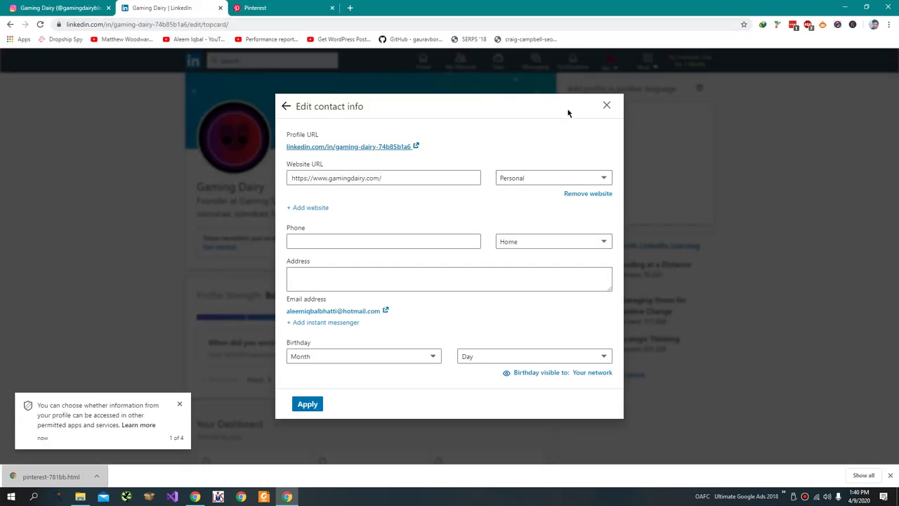
pyautogui.press('F5')
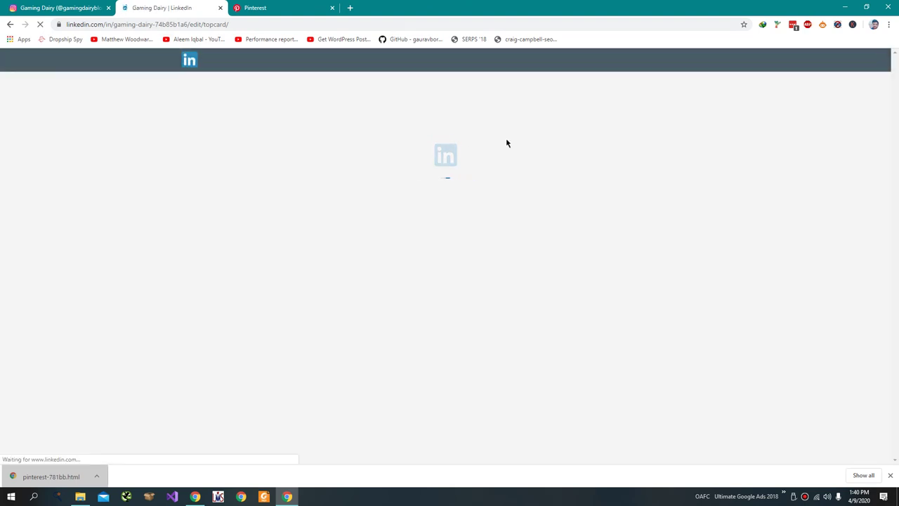
# Copy linkedin.com/in/gamingdairy from contact info and paste it into Yoast's YouTube URL field.
pyautogui.scroll(-2, 585, 386)
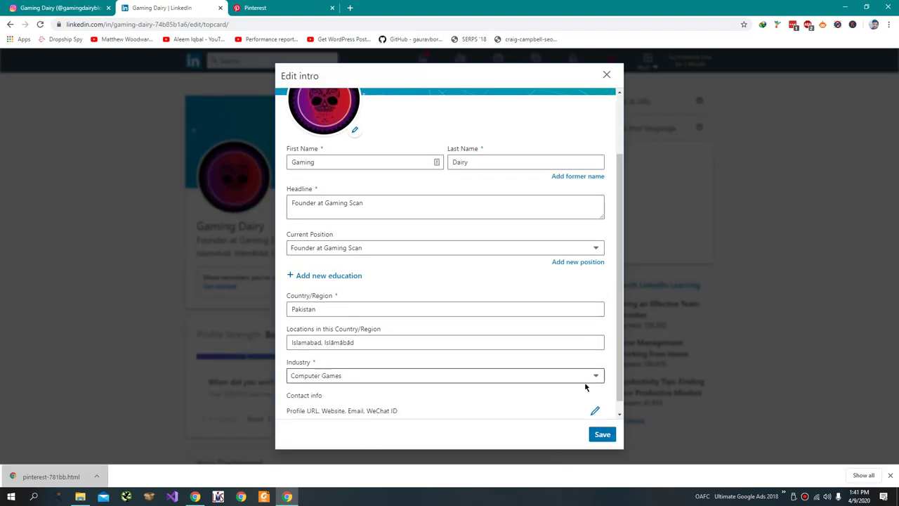
pyautogui.click(594, 398)
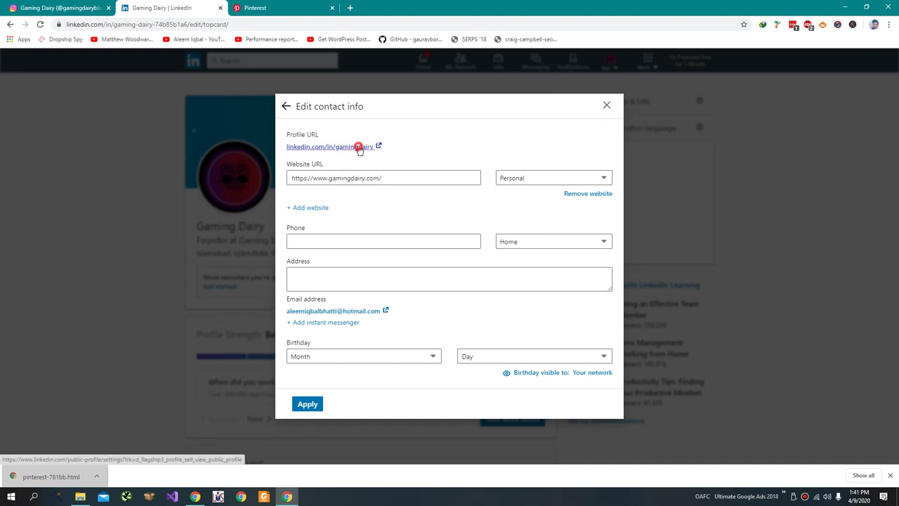
pyautogui.click(359, 147)
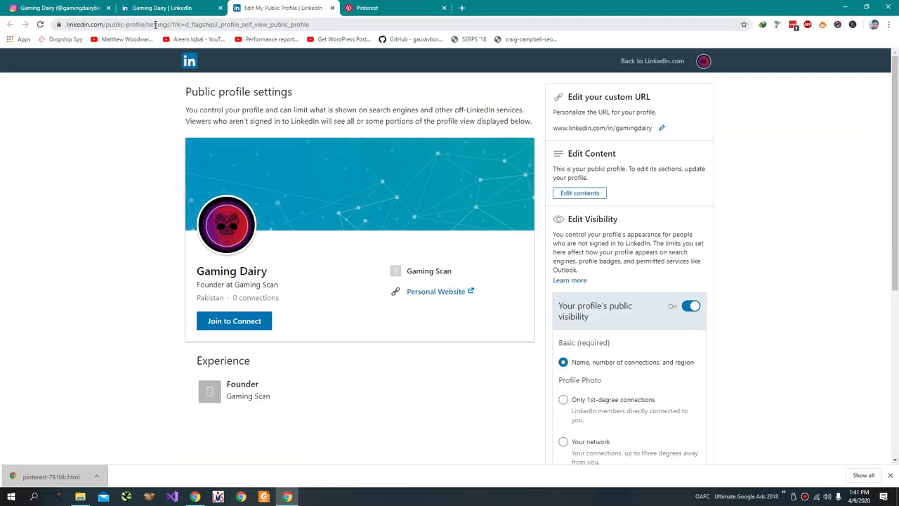
pyautogui.click(154, 25)
pyautogui.click(161, 8)
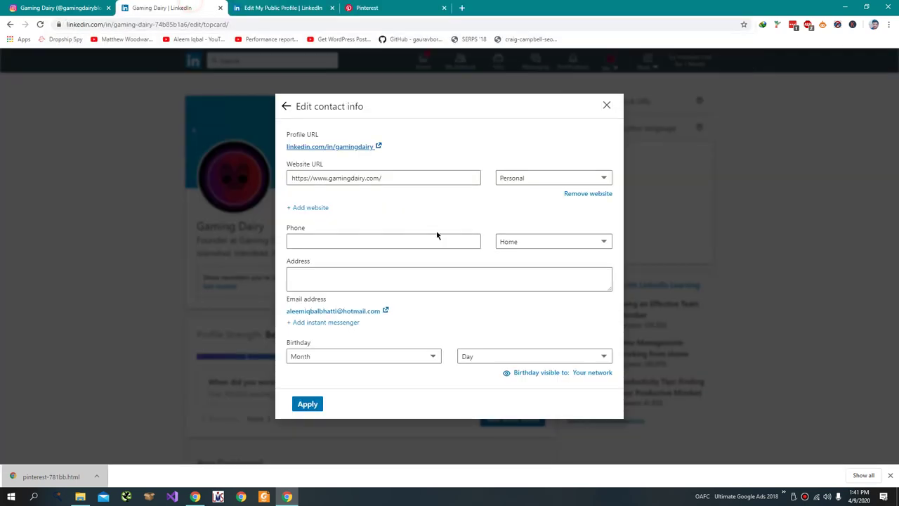
pyautogui.moveTo(387, 146); pyautogui.dragTo(283, 148)
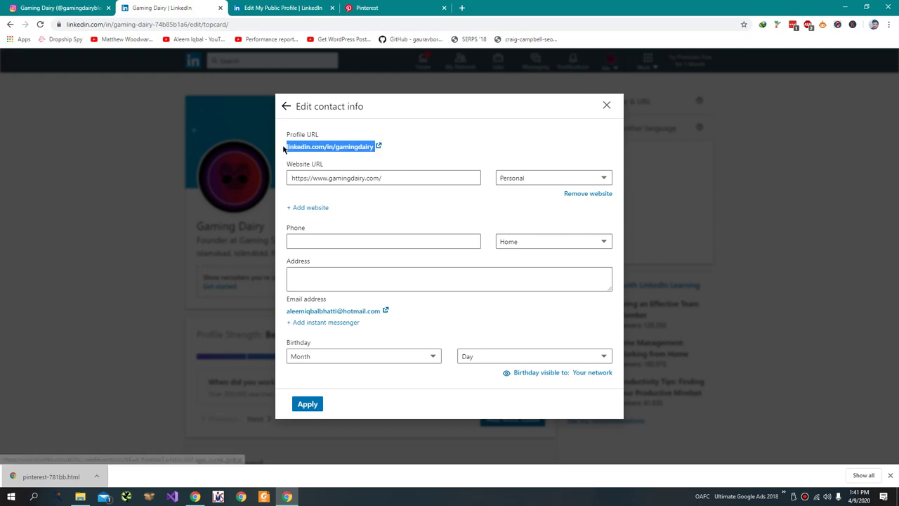
pyautogui.hotkey('ctrl', 'c')
pyautogui.hotkey('alt', 'Tab')
pyautogui.click(313, 210)
pyautogui.hotkey('ctrl', 'v')
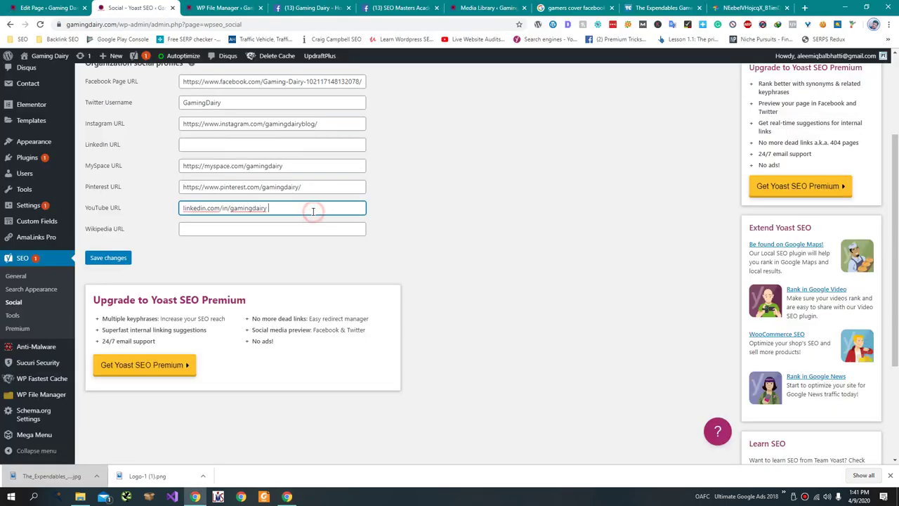
pyautogui.hotkey('ctrl', 'z')
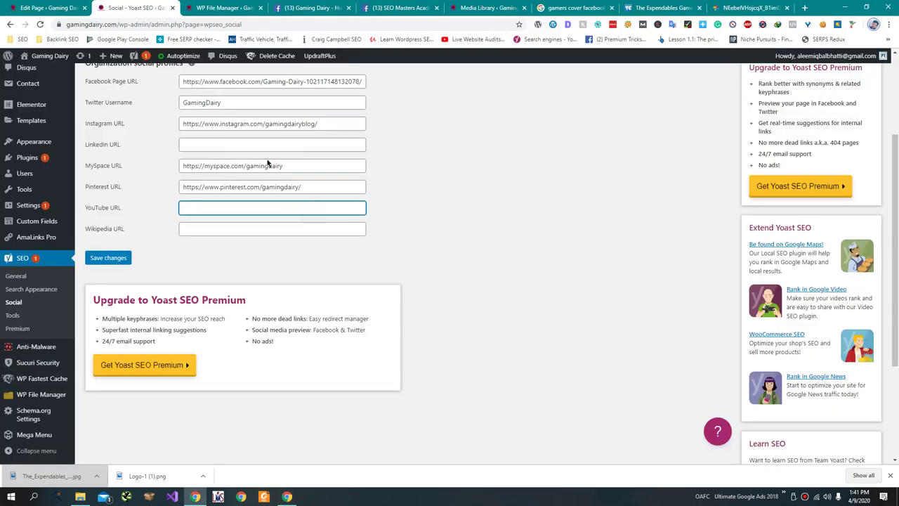
pyautogui.hotkey('ctrl', 't')
pyautogui.hotkey('ctrl', 'v')
pyautogui.press('Return')
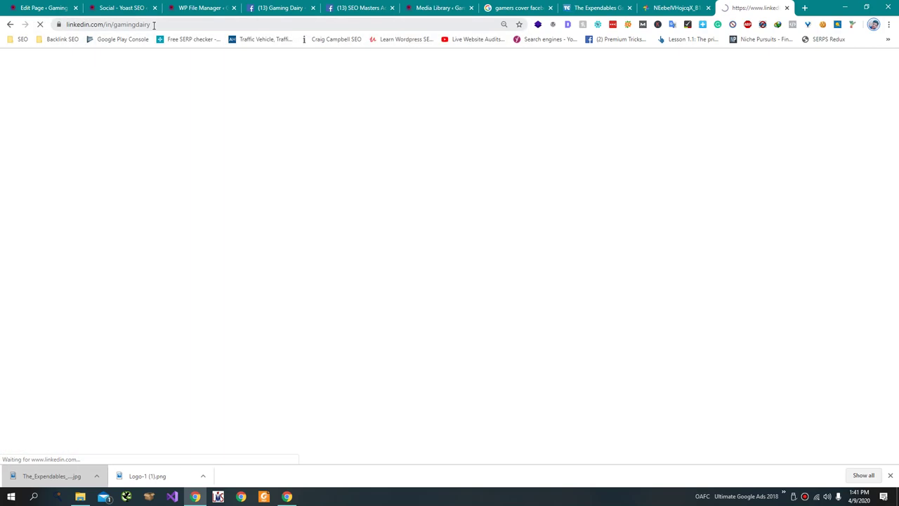
pyautogui.click(154, 25)
pyautogui.hotkey('ctrl', 'w')
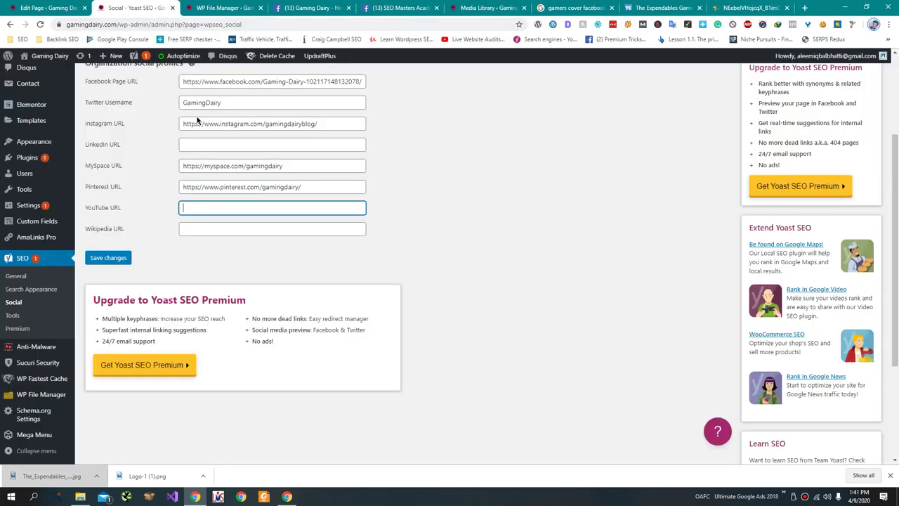
pyautogui.click(208, 142)
pyautogui.hotkey('ctrl', 'v')
# Leave the YouTube URL field empty and load youtube.com in a new tab.
pyautogui.click(219, 209)
pyautogui.click(470, 159)
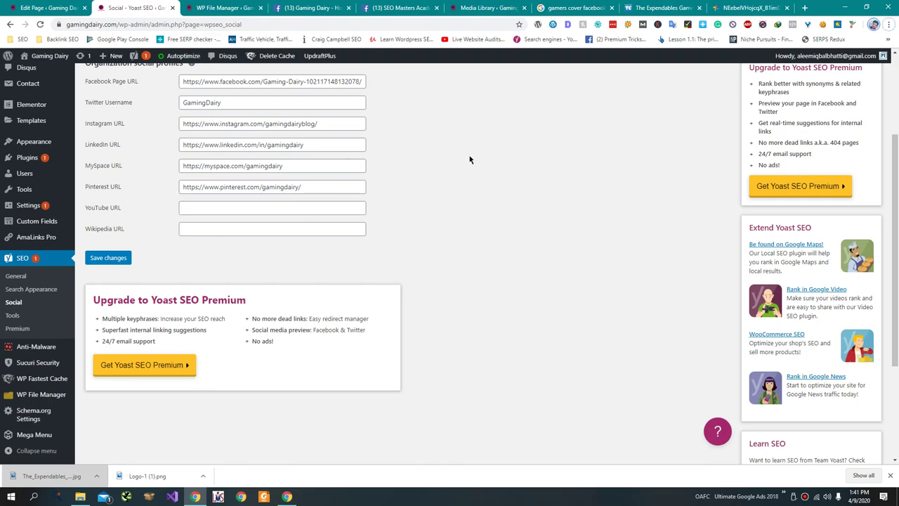
pyautogui.hotkey('ctrl', 't')
pyautogui.write('you')
pyautogui.press('Return')
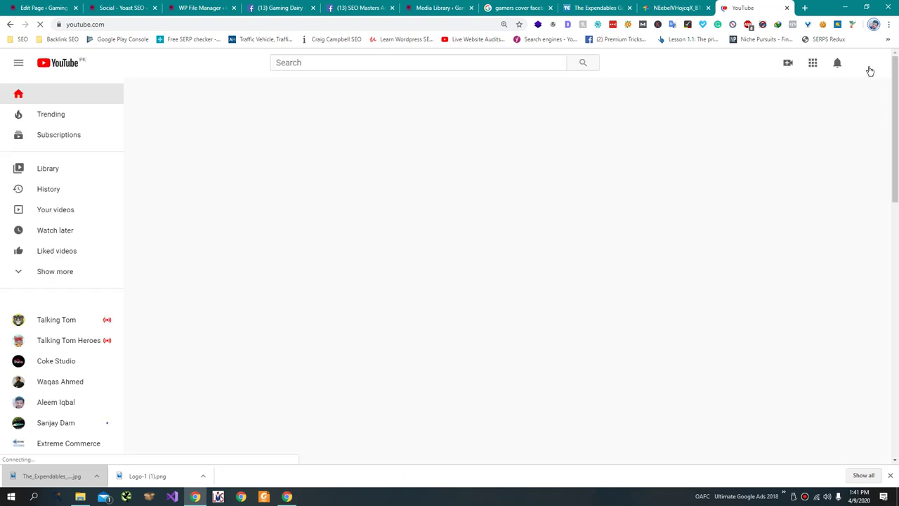
# From YouTube settings, create a brand account and channel named 'Gaming Dairy'.
pyautogui.click(867, 67)
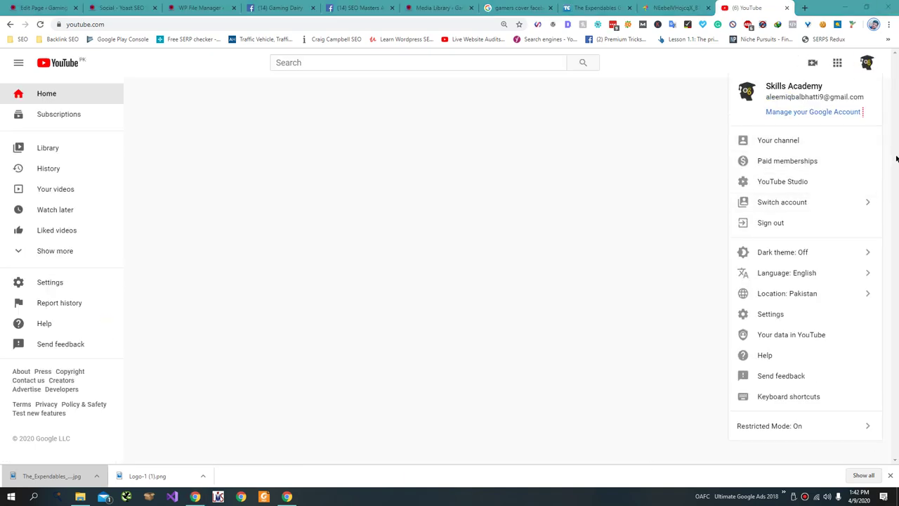
pyautogui.click(838, 112)
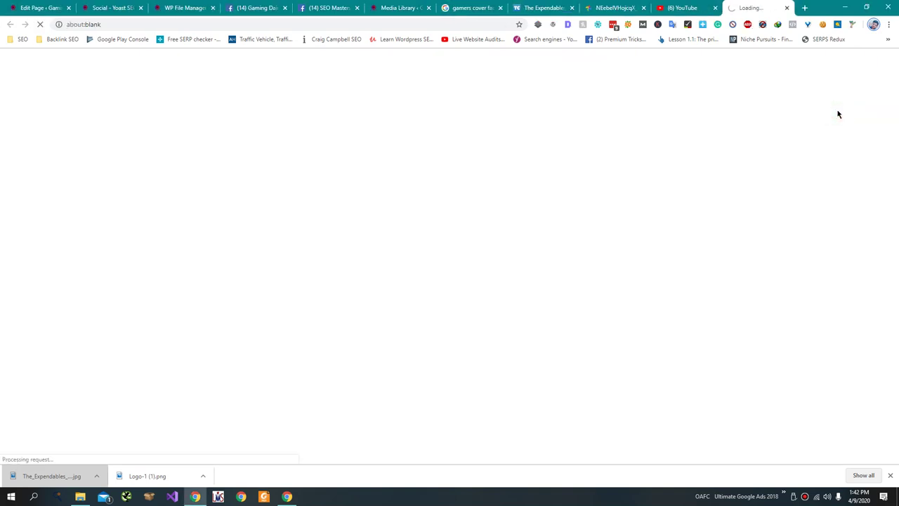
pyautogui.hotkey('ctrl', 'w')
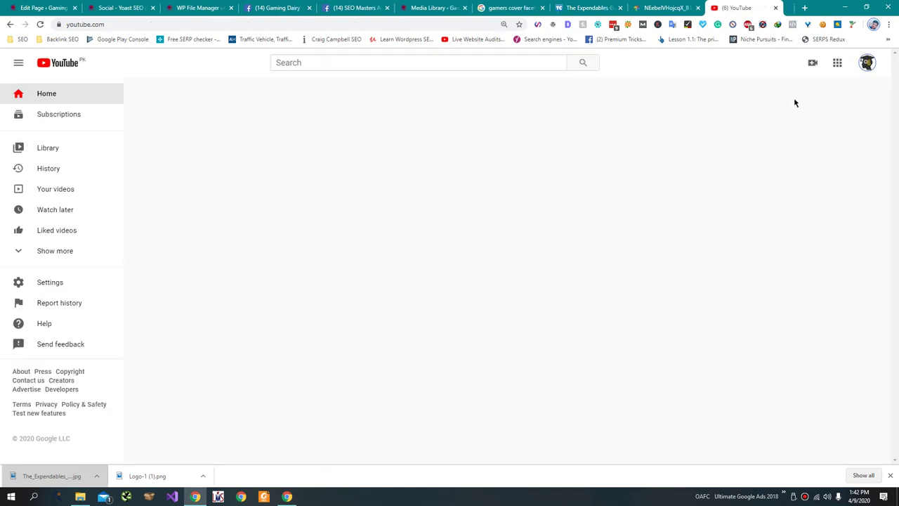
pyautogui.click(867, 63)
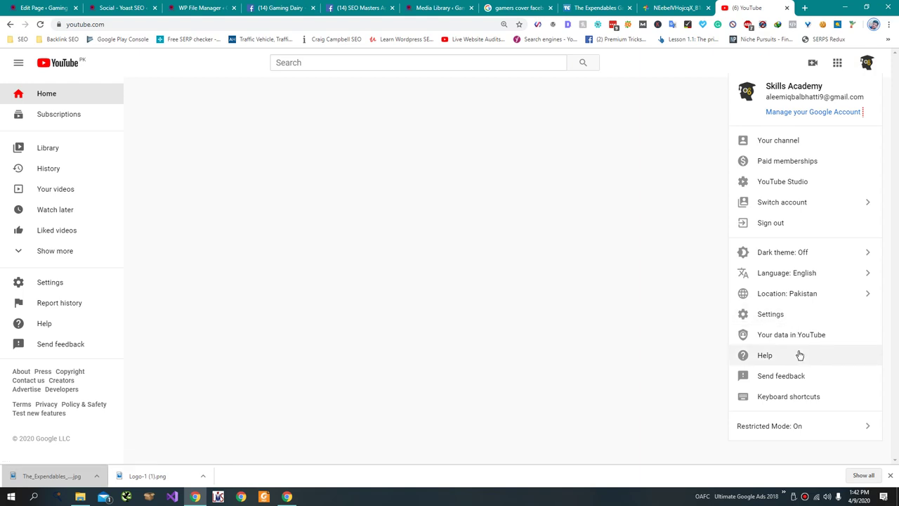
pyautogui.click(795, 312)
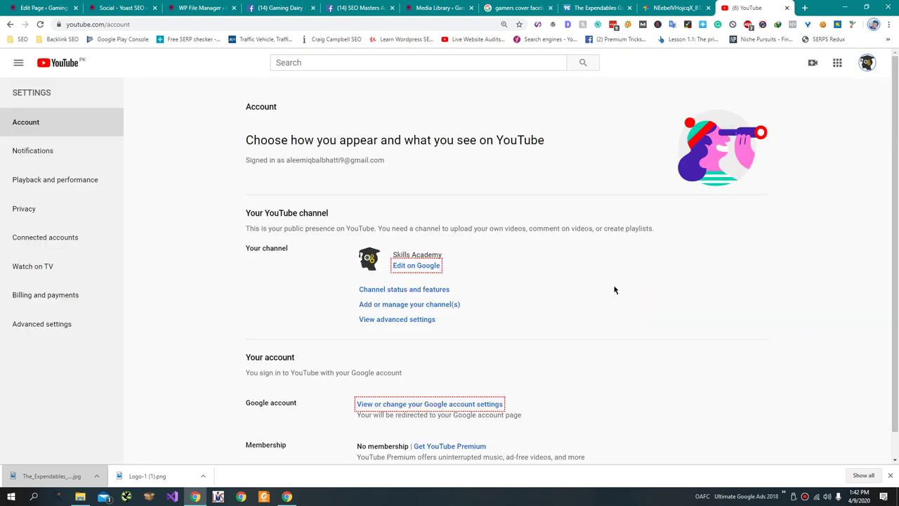
pyautogui.scroll(-1, 597, 290)
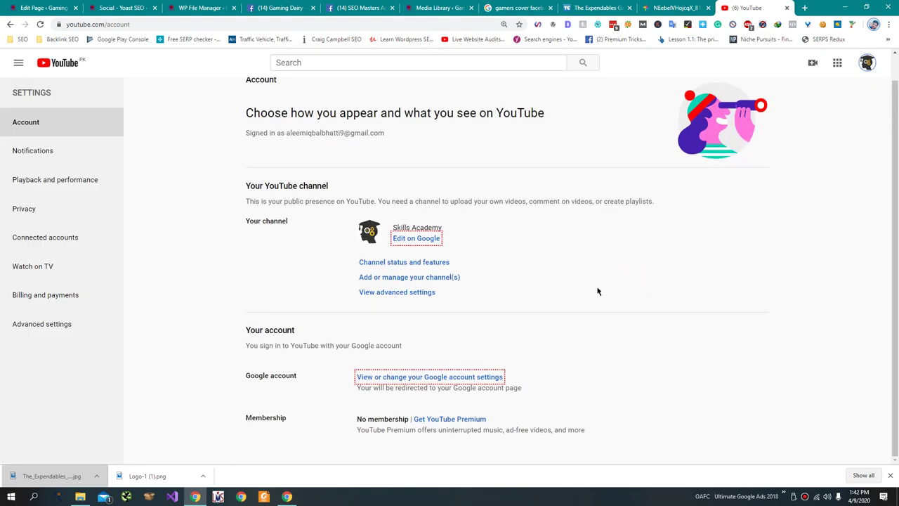
pyautogui.click(454, 278)
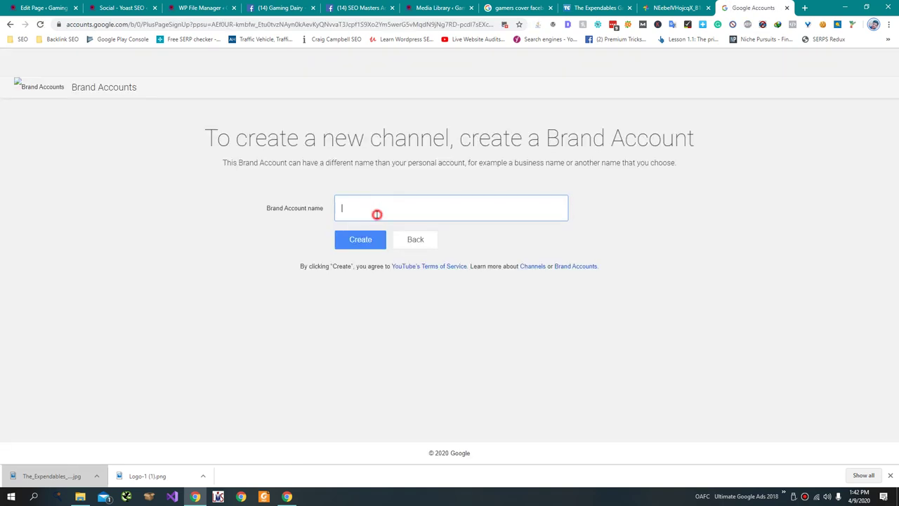
pyautogui.write('Gaming Dairy')
pyautogui.click(378, 246)
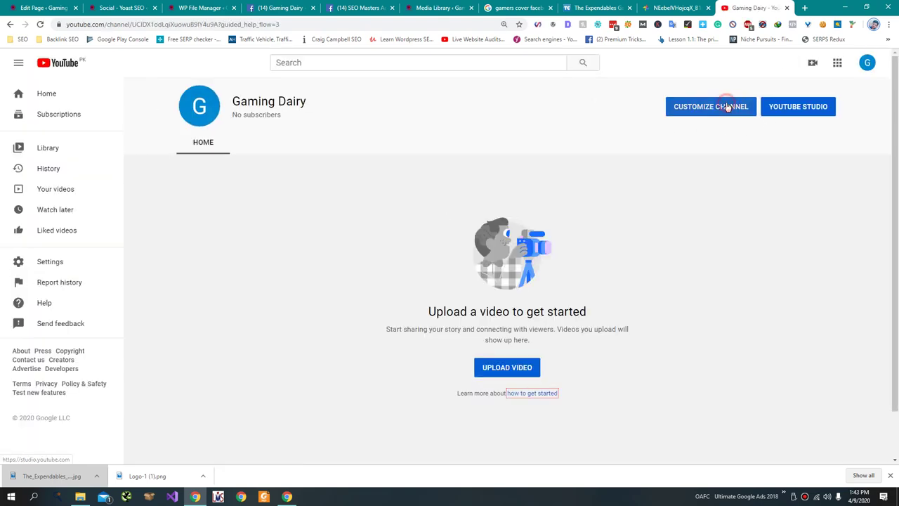
# Start editing the channel icon and always allow images on the site.
pyautogui.click(725, 107)
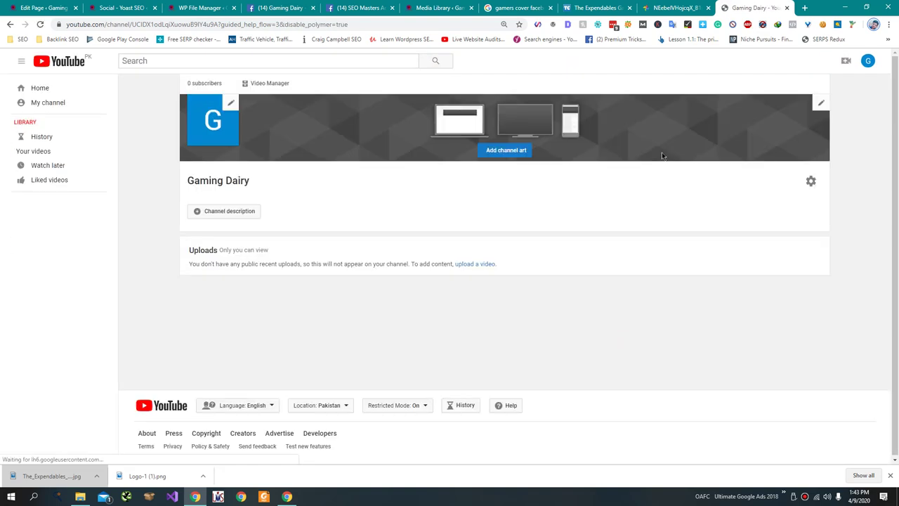
pyautogui.click(234, 103)
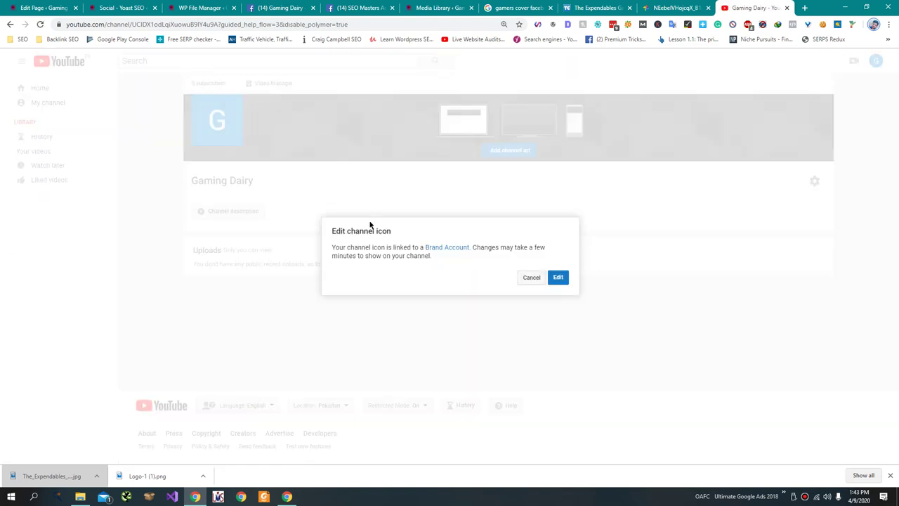
pyautogui.click(557, 278)
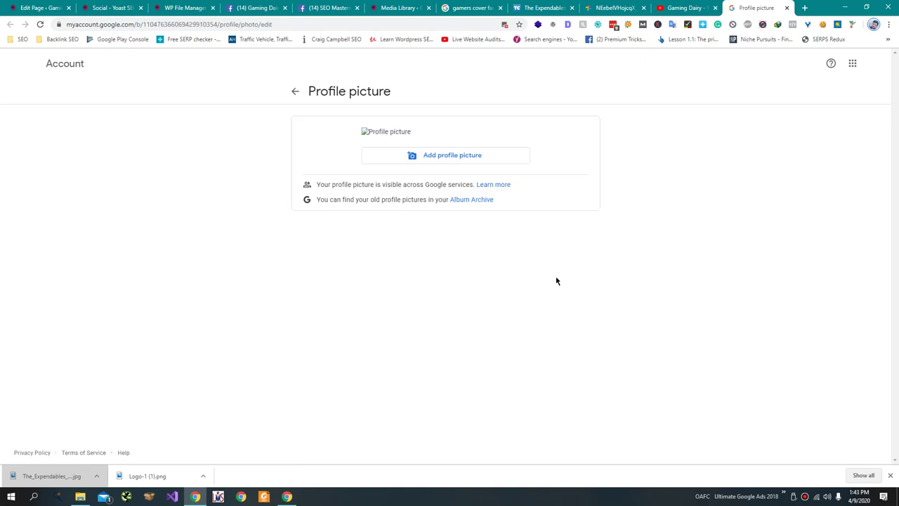
pyautogui.click(429, 155)
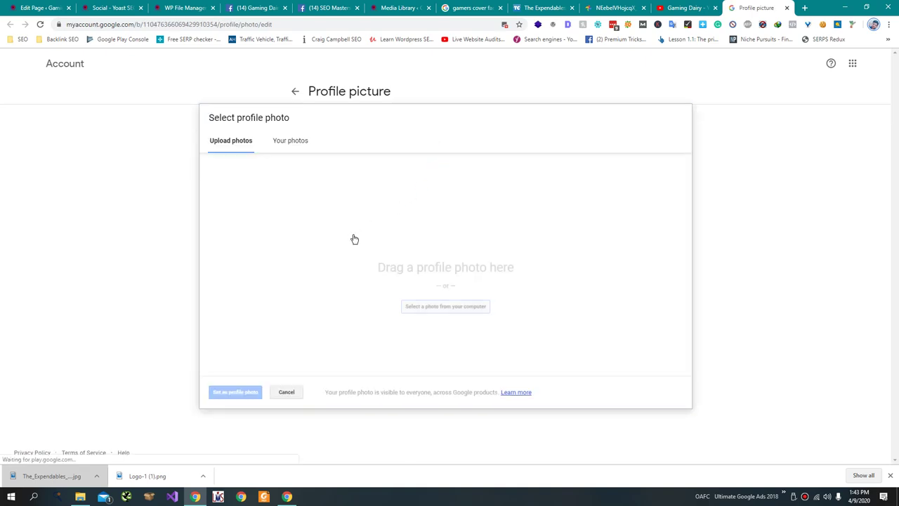
pyautogui.click(504, 23)
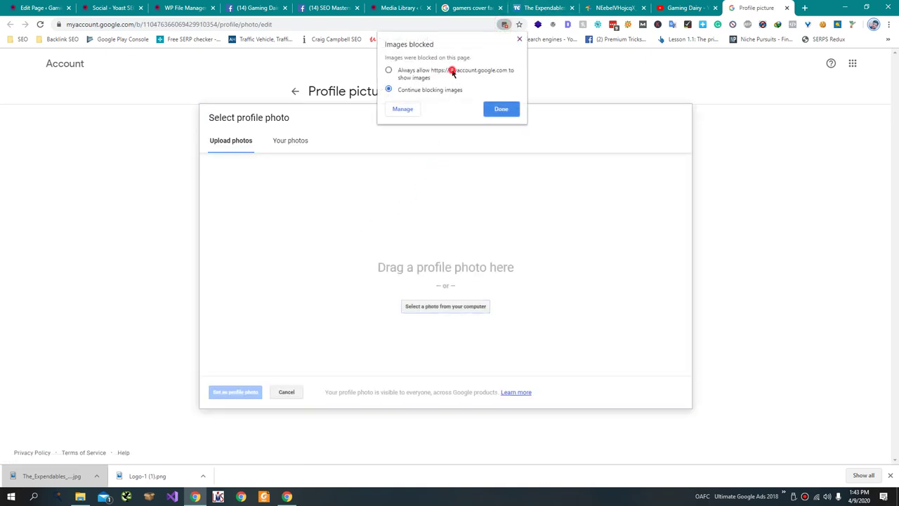
pyautogui.click(451, 71)
pyautogui.click(501, 110)
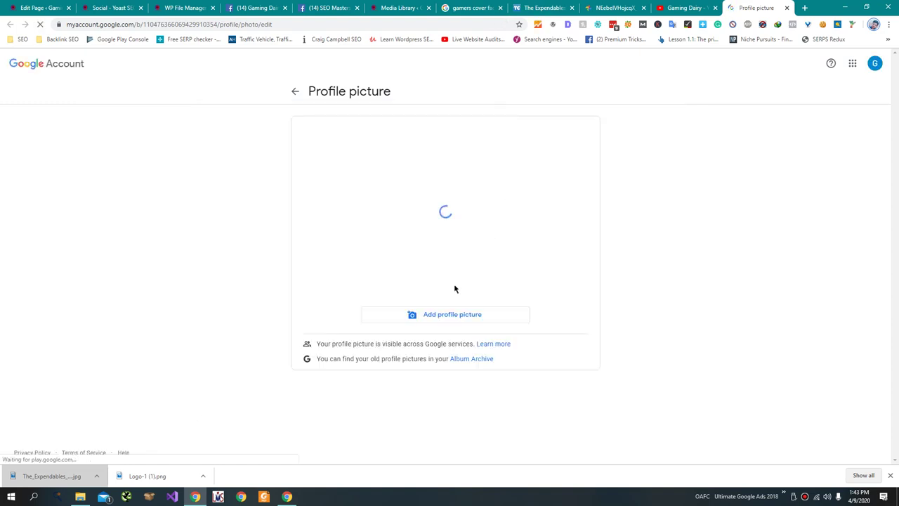
# Upload Logo-1 (1).png, crop it around the logo, and set it as profile photo.
pyautogui.click(408, 313)
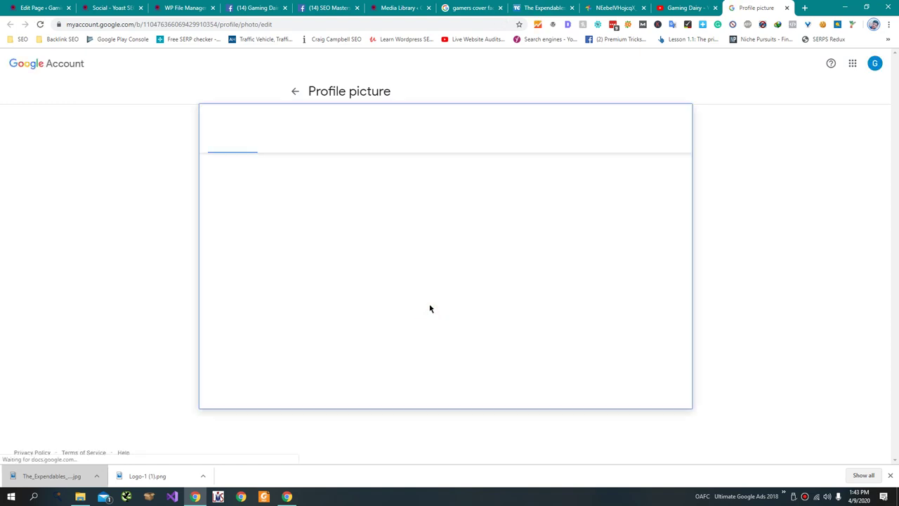
pyautogui.click(433, 308)
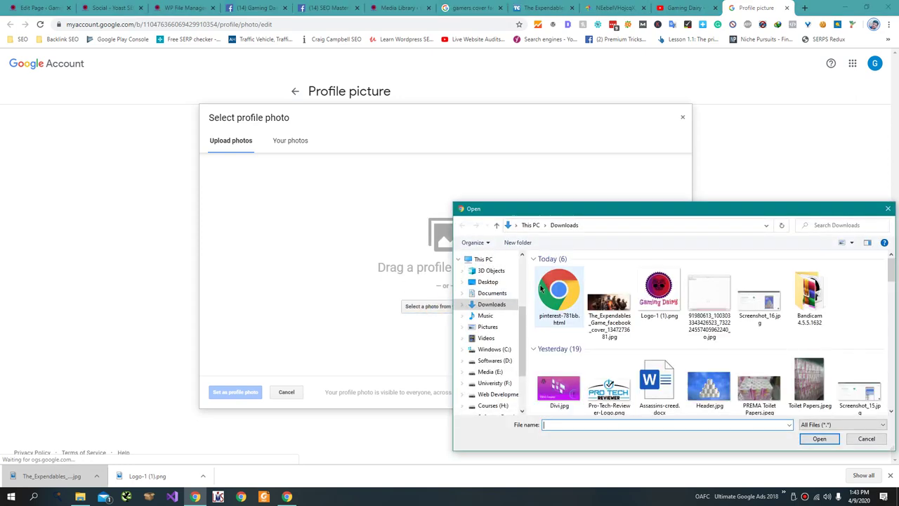
pyautogui.doubleClick(646, 285)
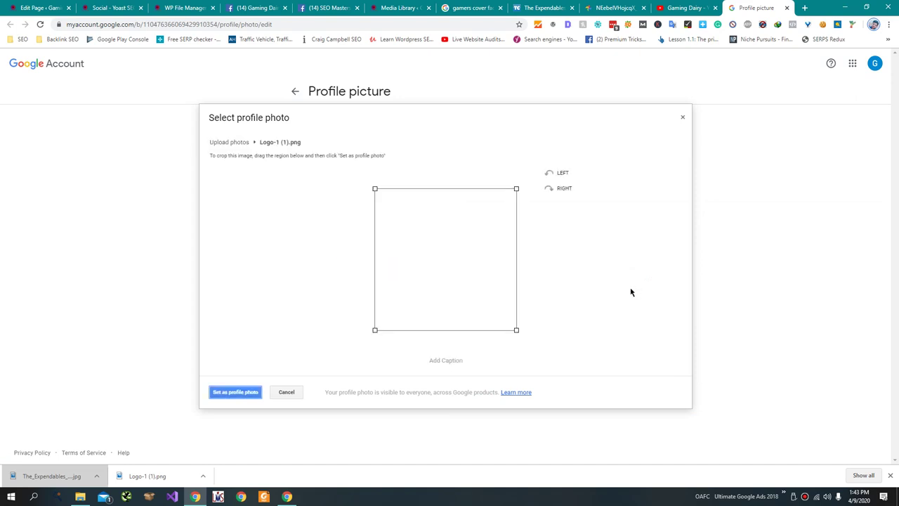
pyautogui.moveTo(524, 335); pyautogui.dragTo(578, 351)
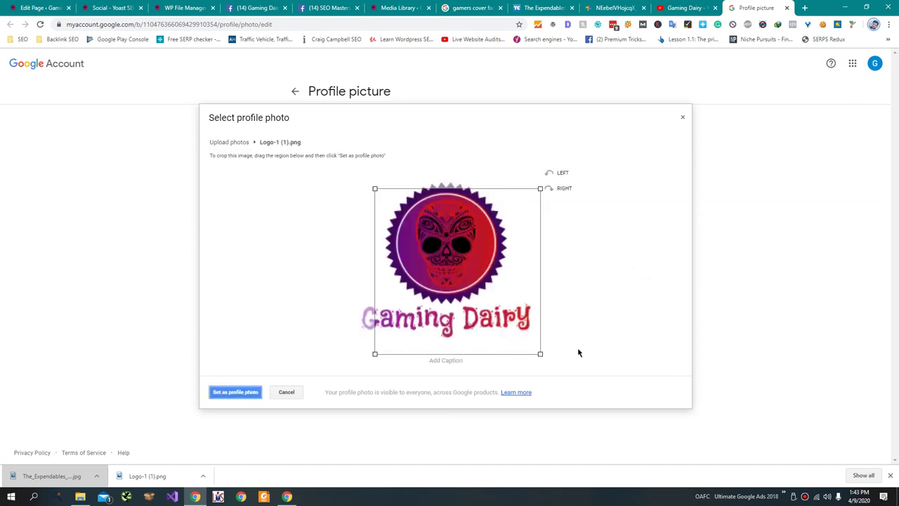
pyautogui.moveTo(373, 189); pyautogui.dragTo(300, 160)
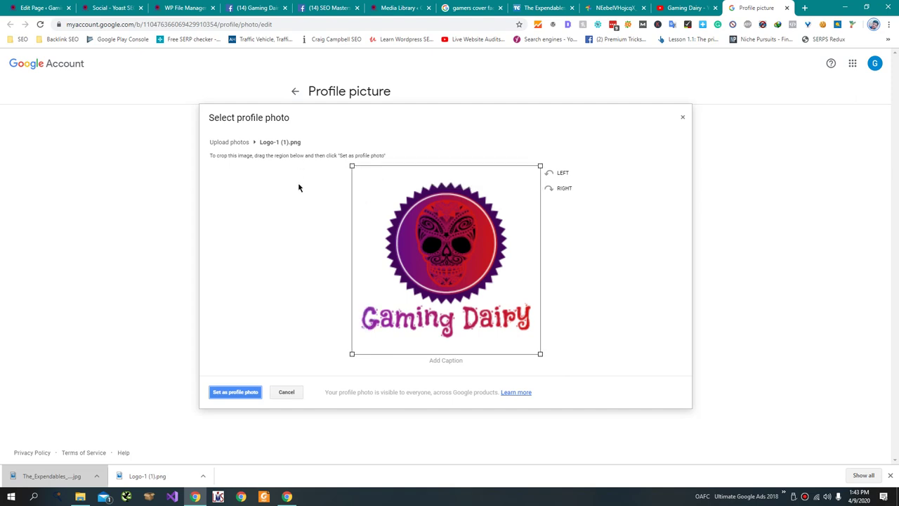
pyautogui.moveTo(542, 164); pyautogui.dragTo(535, 179)
pyautogui.moveTo(492, 198); pyautogui.dragTo(496, 197)
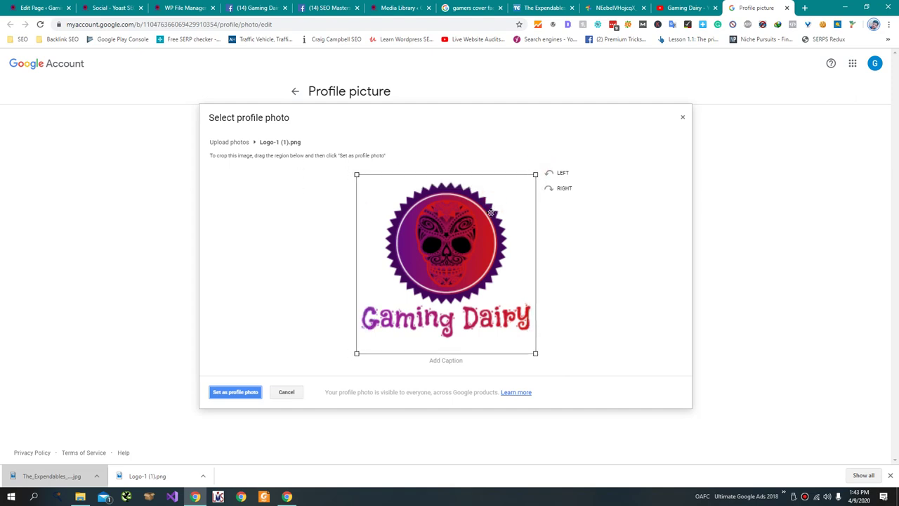
pyautogui.click(238, 392)
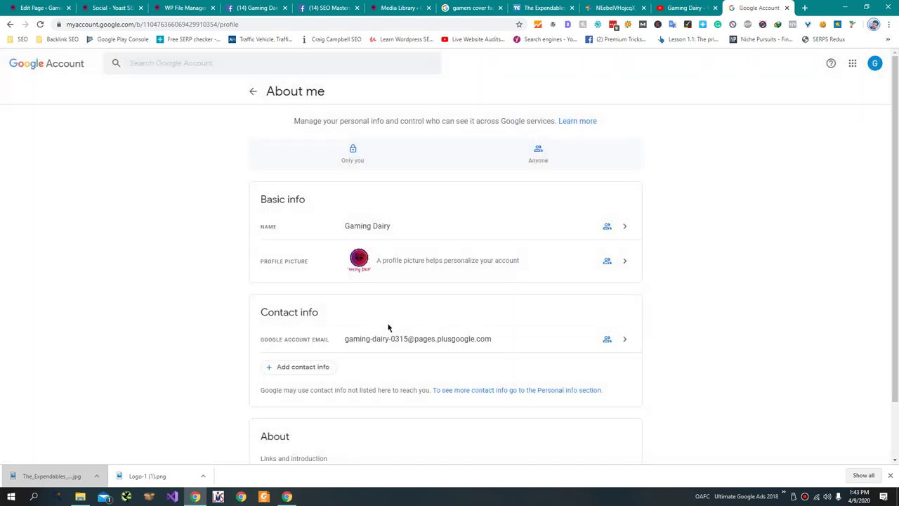
# On the About me page, open the website link field and clear a wrong paste.
pyautogui.scroll(-1, 388, 328)
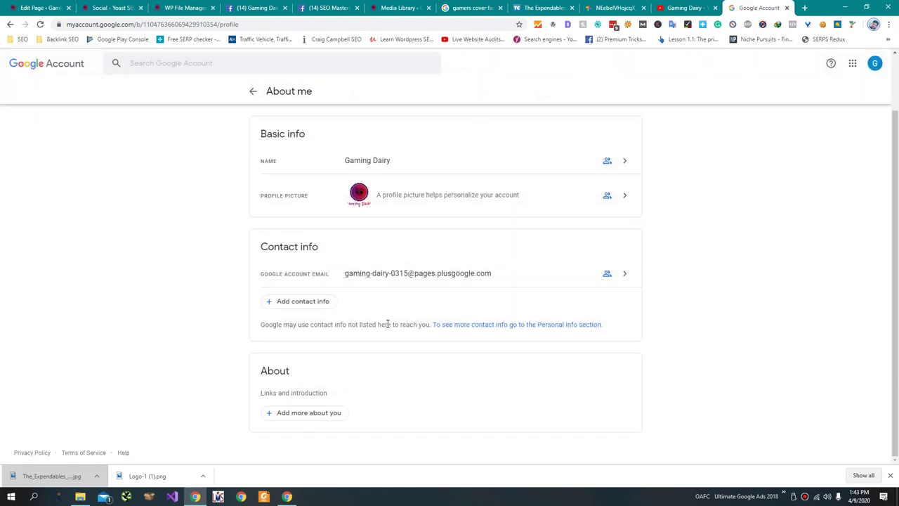
pyautogui.scroll(1, 387, 324)
pyautogui.scroll(-1, 387, 328)
pyautogui.click(320, 413)
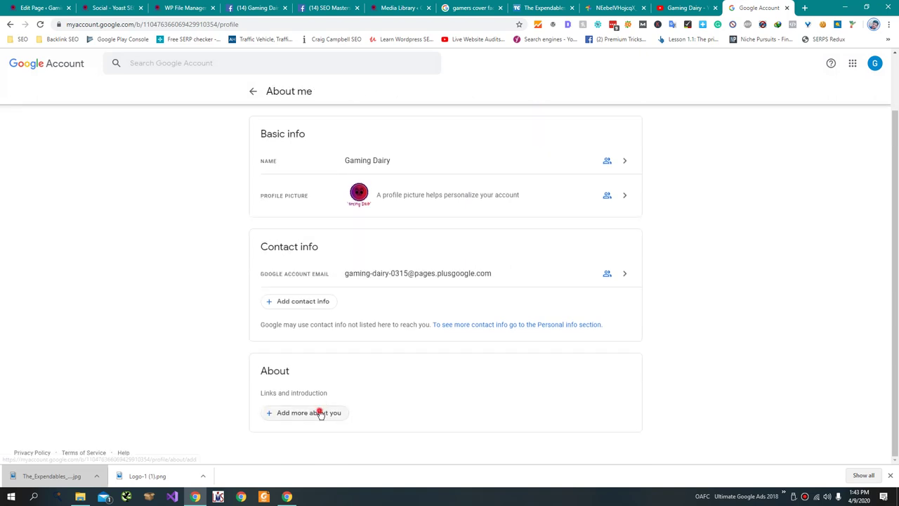
pyautogui.click(330, 133)
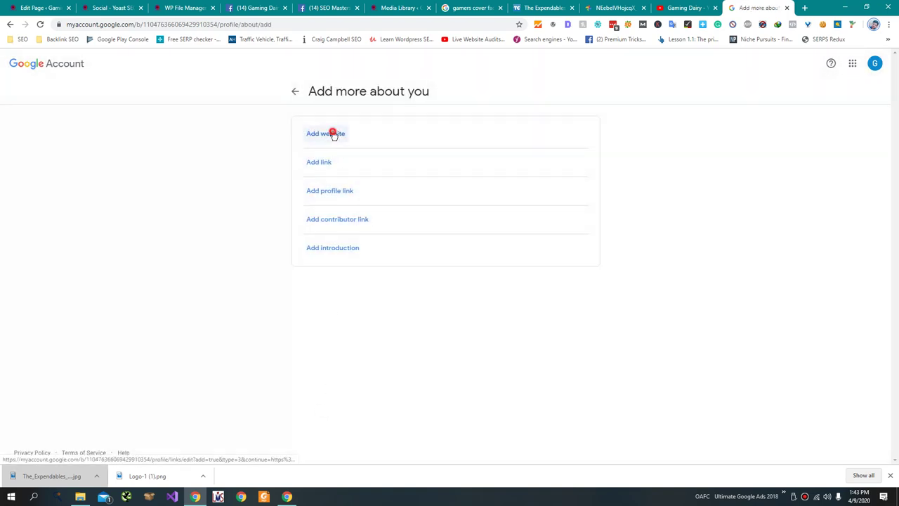
pyautogui.click(340, 140)
pyautogui.write('https://www.linkedin.com/in/gamingdairy')
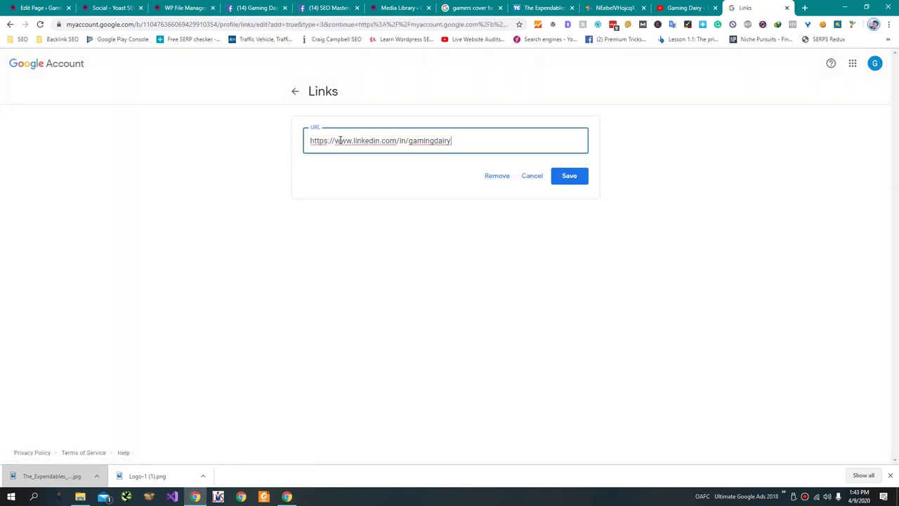
pyautogui.hotkey('ctrl', 'z')
pyautogui.click(42, 7)
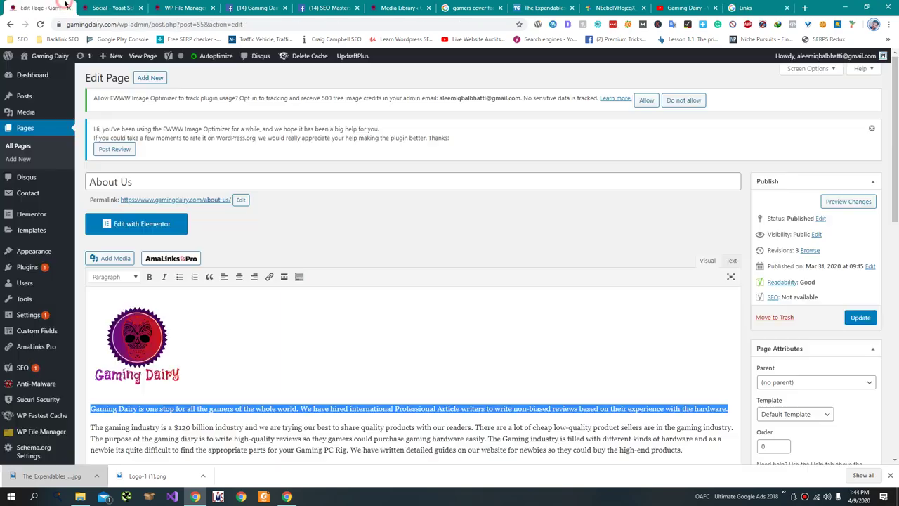
pyautogui.moveTo(68, 24); pyautogui.dragTo(155, 24)
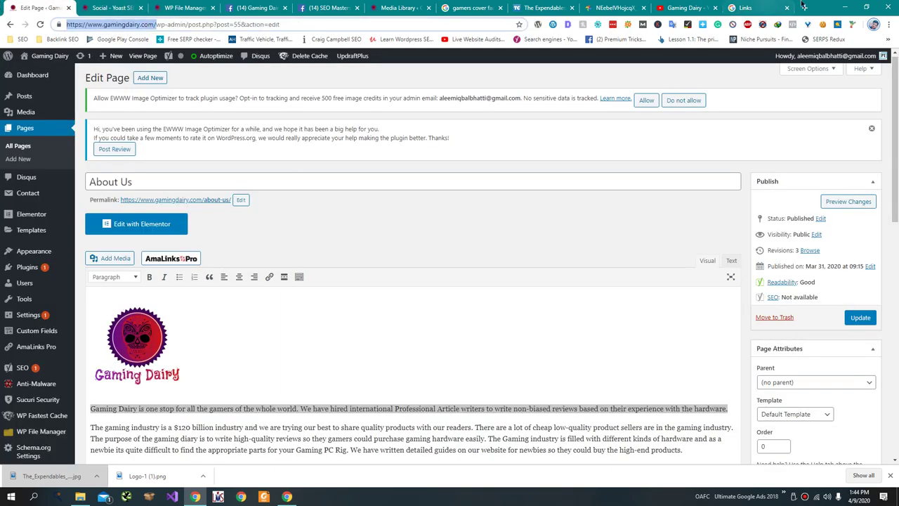
pyautogui.hotkey('ctrl', 'c')
pyautogui.click(804, 8)
pyautogui.hotkey('ctrl', 'w')
pyautogui.click(755, 7)
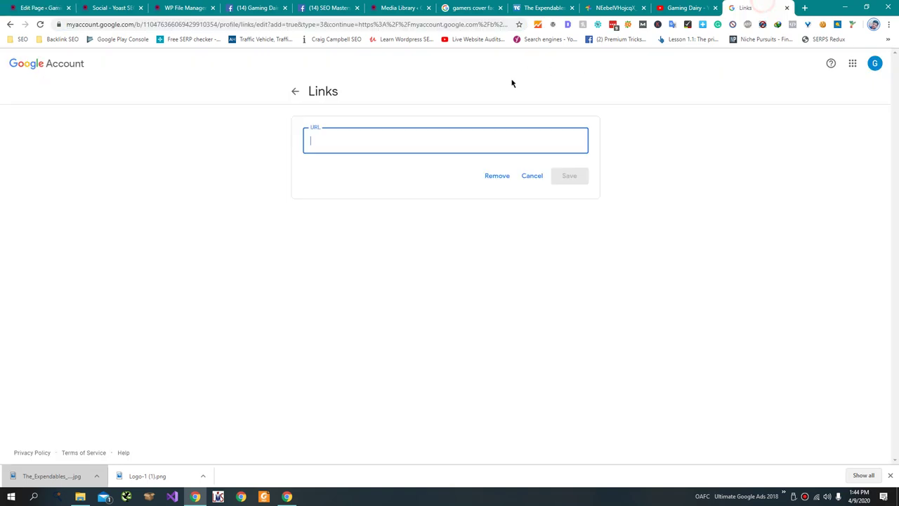
pyautogui.hotkey('ctrl', 'v')
pyautogui.click(557, 179)
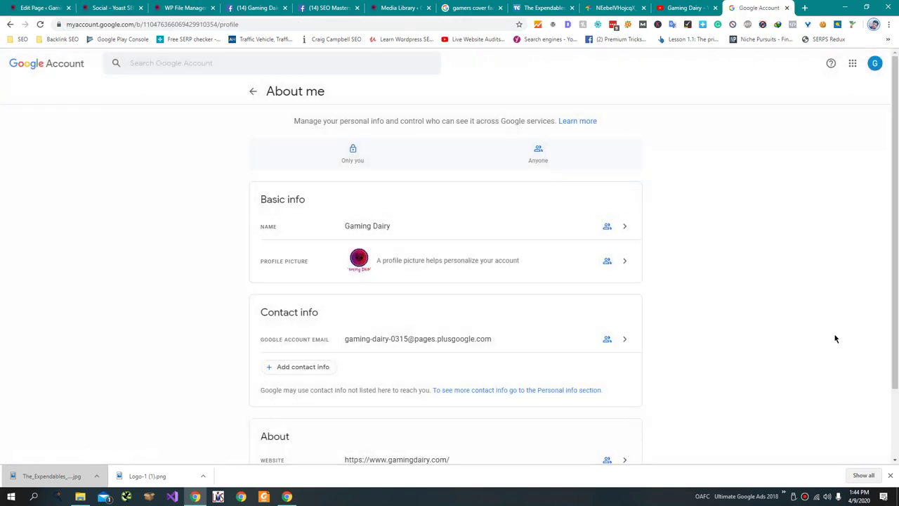
pyautogui.scroll(-2, 835, 339)
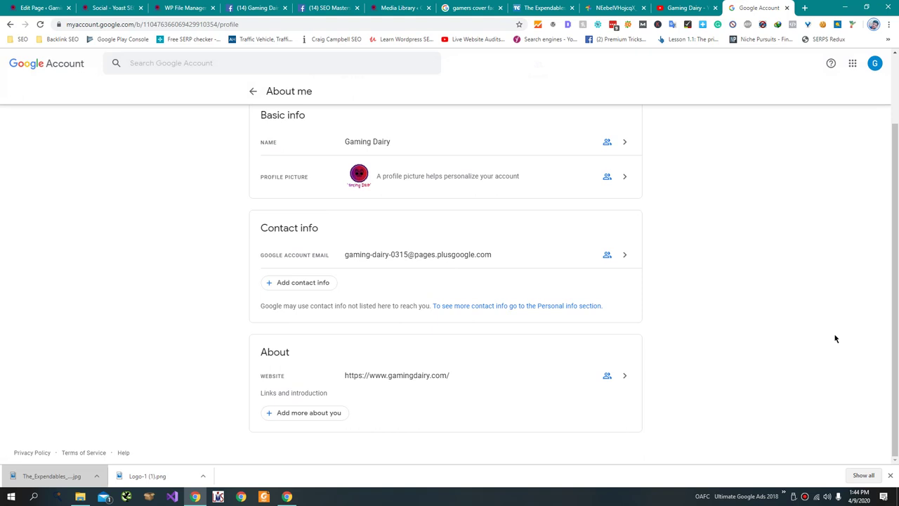
pyautogui.scroll(2, 835, 339)
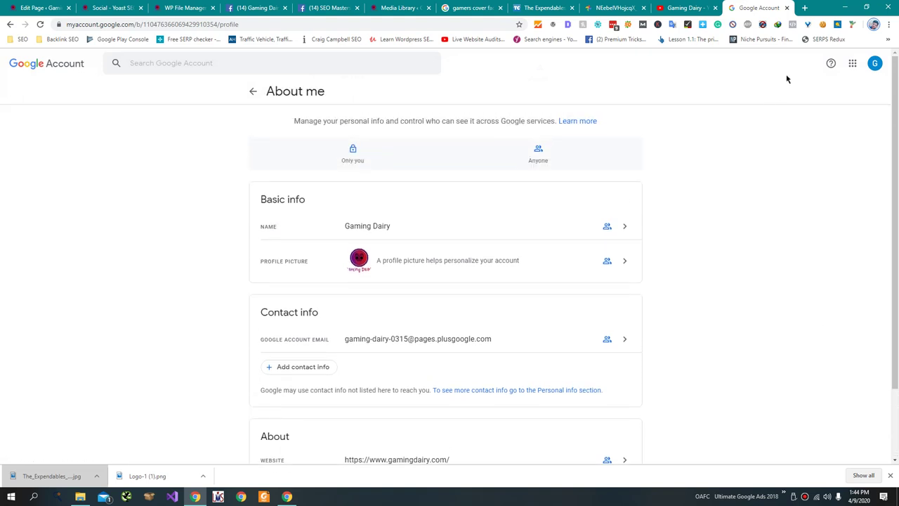
pyautogui.click(680, 8)
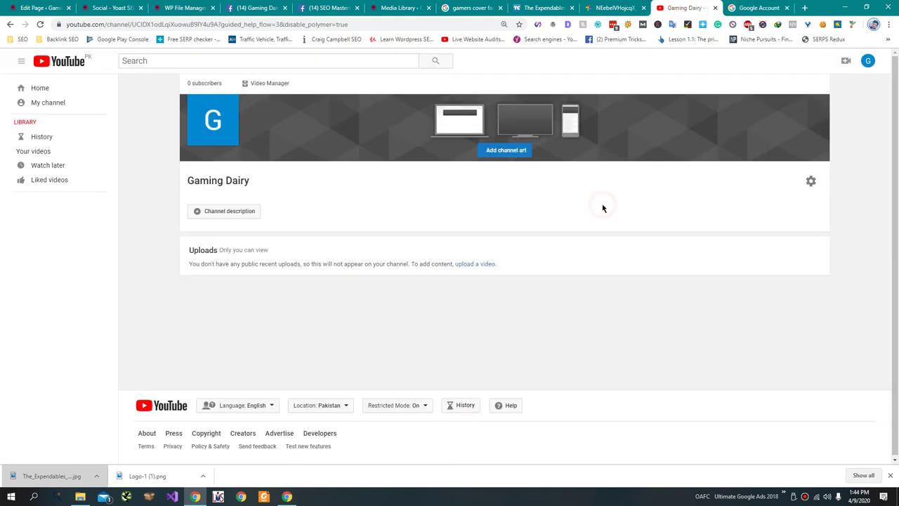
# Check the channel art and channel settings without changes, then open the links editor.
pyautogui.click(820, 105)
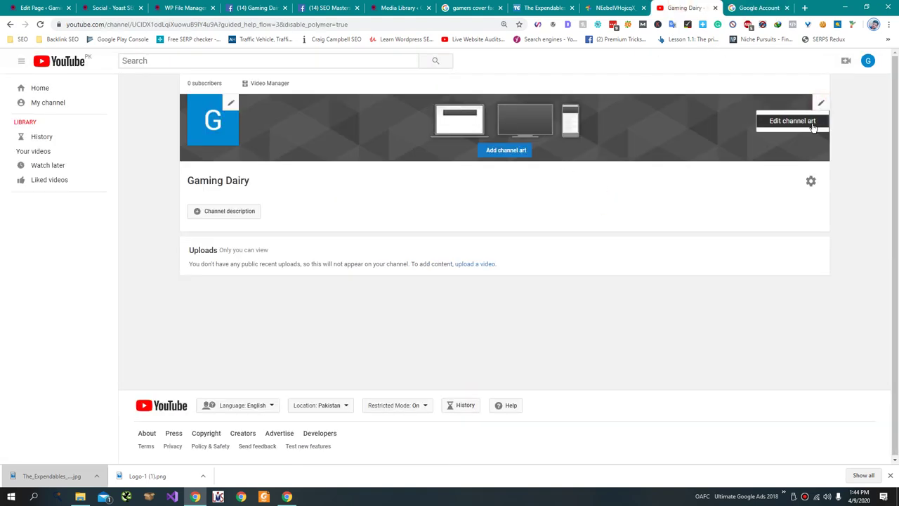
pyautogui.click(809, 123)
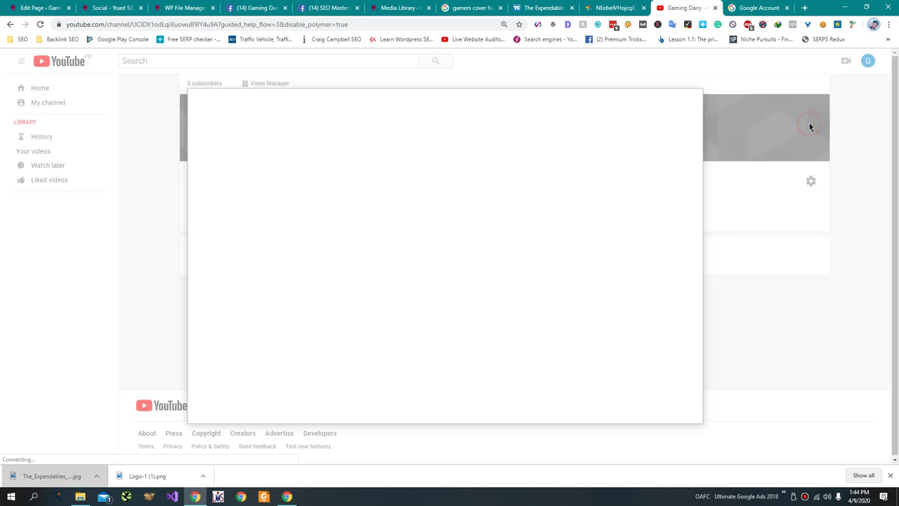
pyautogui.click(693, 104)
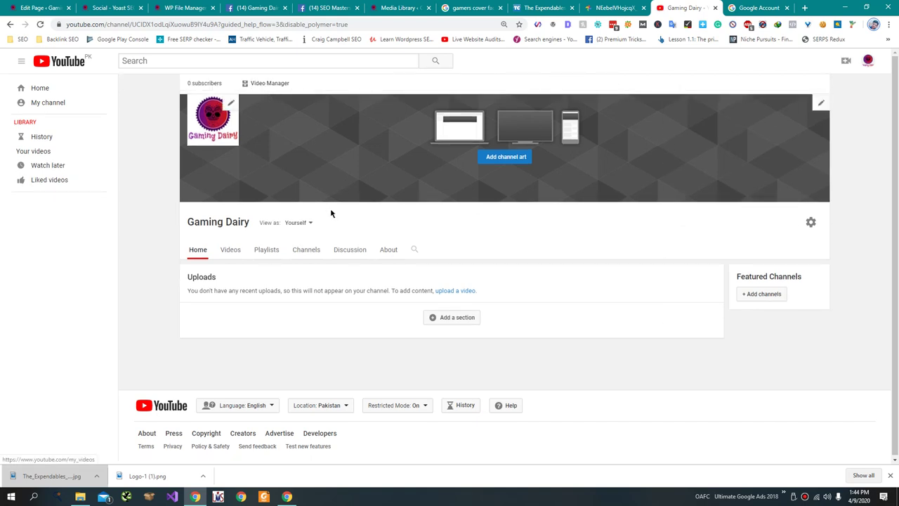
pyautogui.click(806, 222)
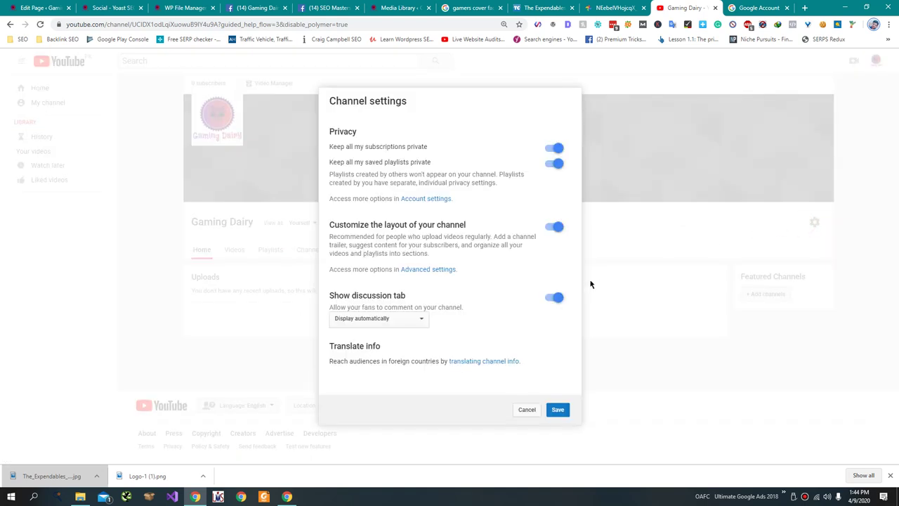
pyautogui.click(523, 409)
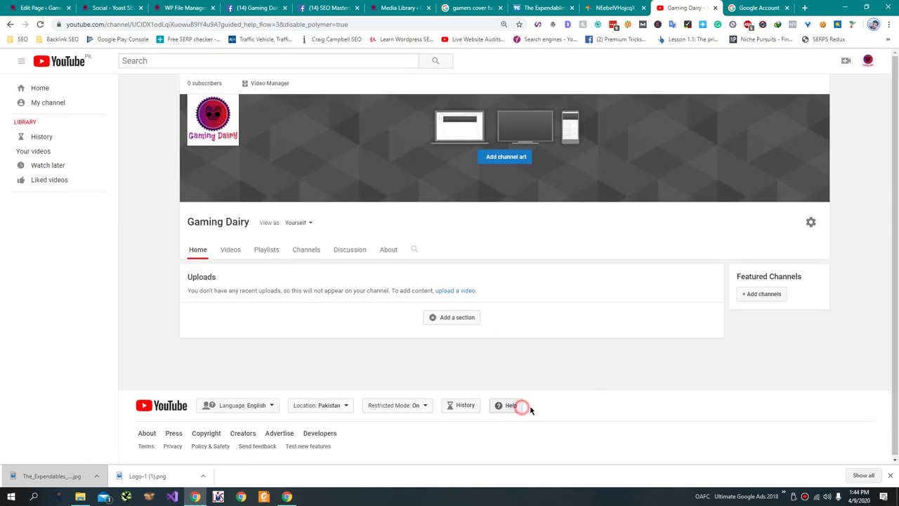
pyautogui.click(818, 103)
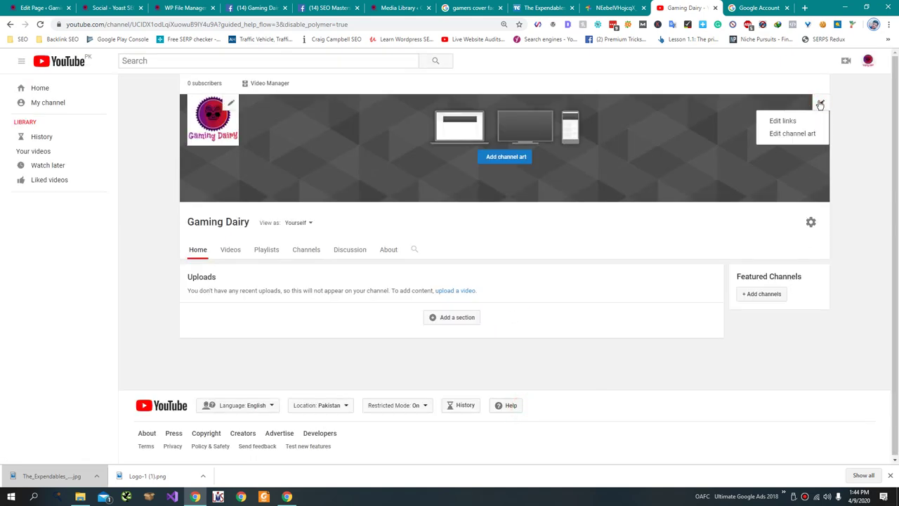
pyautogui.click(808, 120)
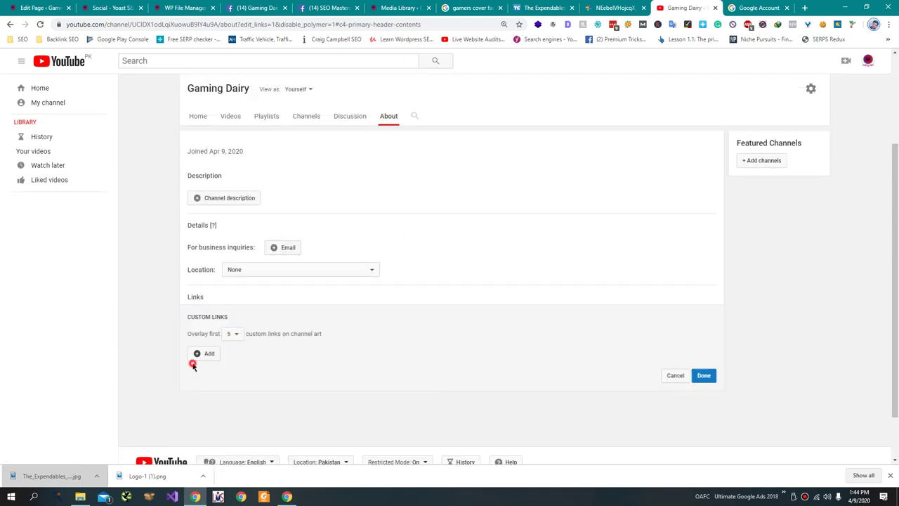
pyautogui.click(200, 353)
pyautogui.hotkey('ctrl', 'v')
pyautogui.hotkey('ctrl', 'a')
pyautogui.hotkey('ctrl', 'x')
pyautogui.click(367, 353)
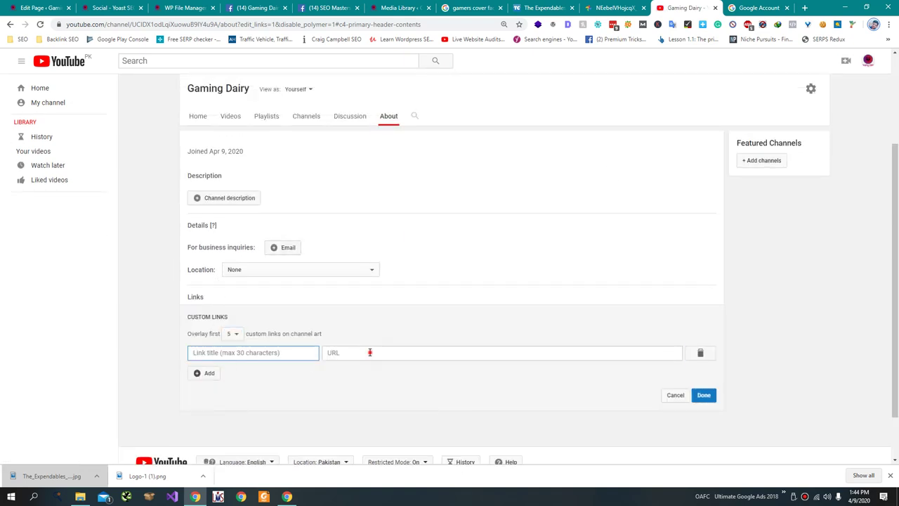
pyautogui.hotkey('ctrl', 'v')
pyautogui.click(253, 352)
pyautogui.write('G')
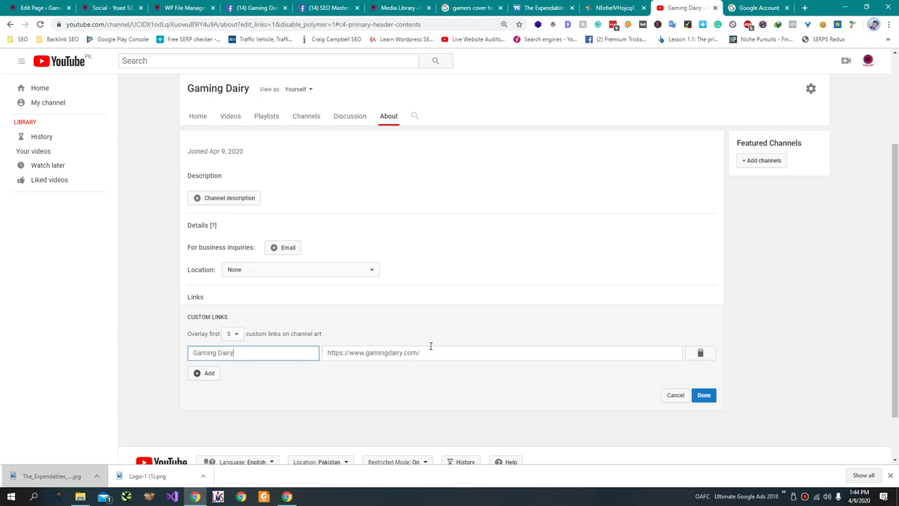
pyautogui.click(702, 396)
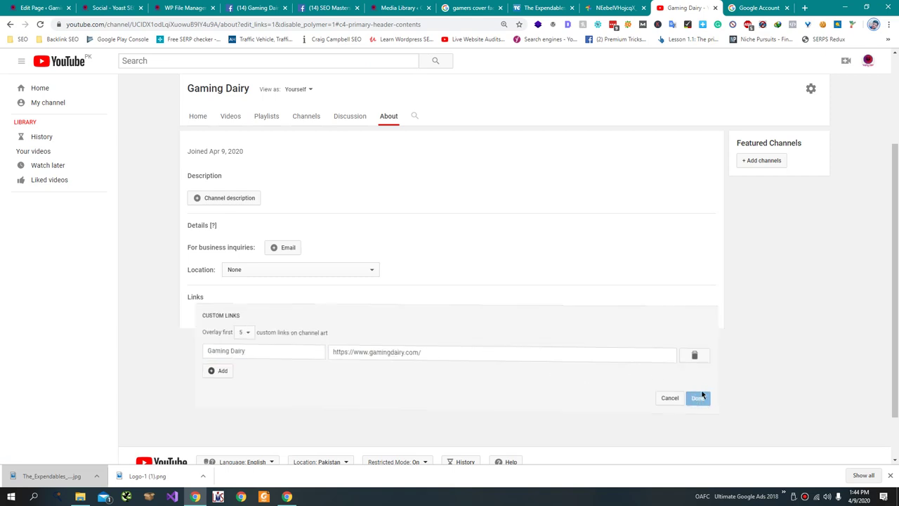
pyautogui.click(245, 197)
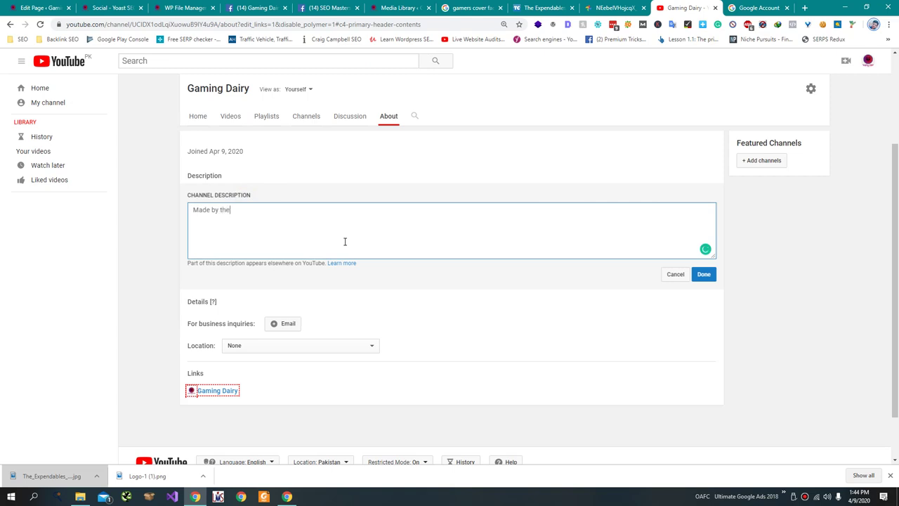
pyautogui.hotkey('ctrl', 'v')
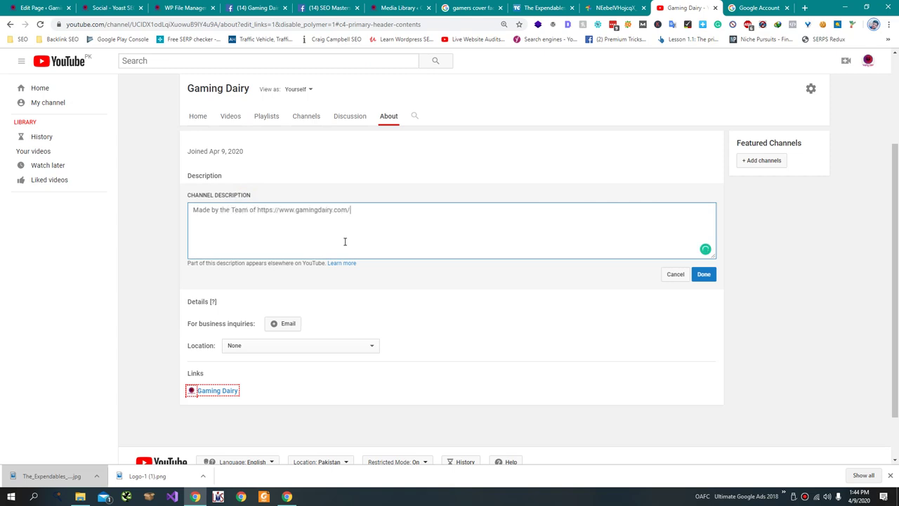
pyautogui.click(704, 275)
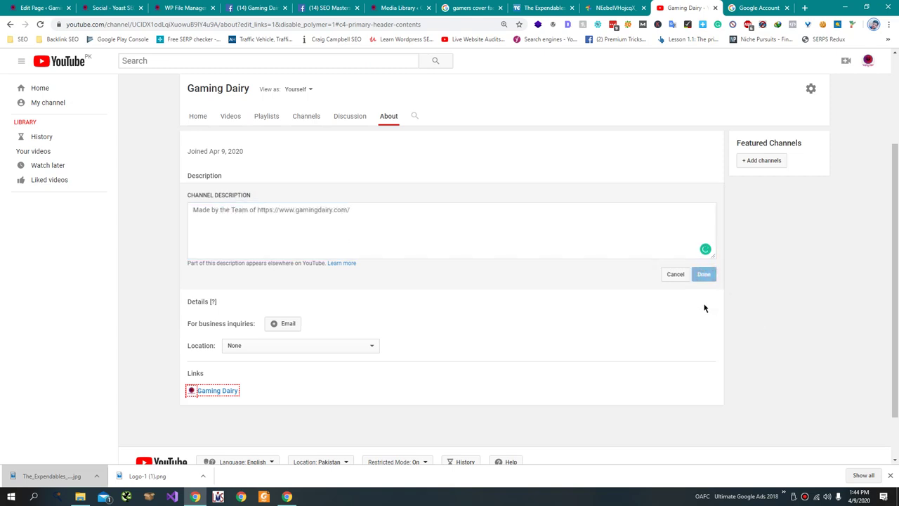
pyautogui.click(868, 61)
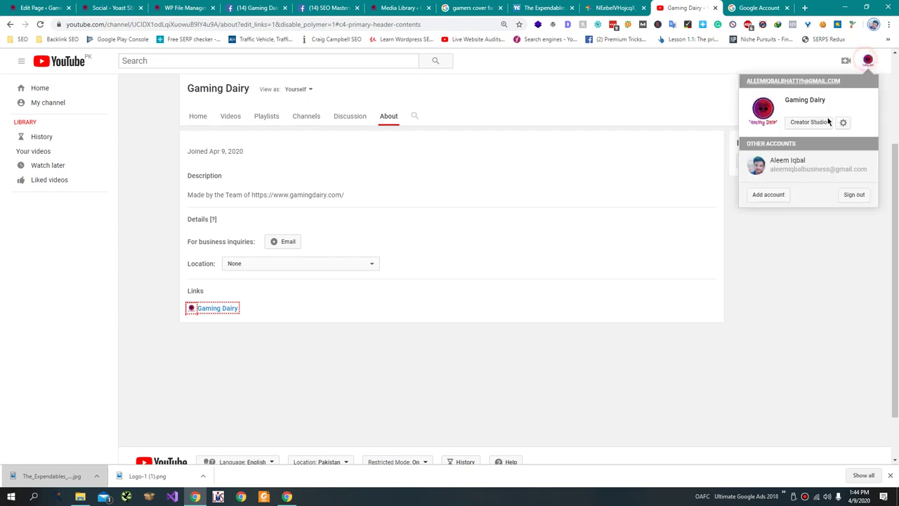
pyautogui.click(660, 144)
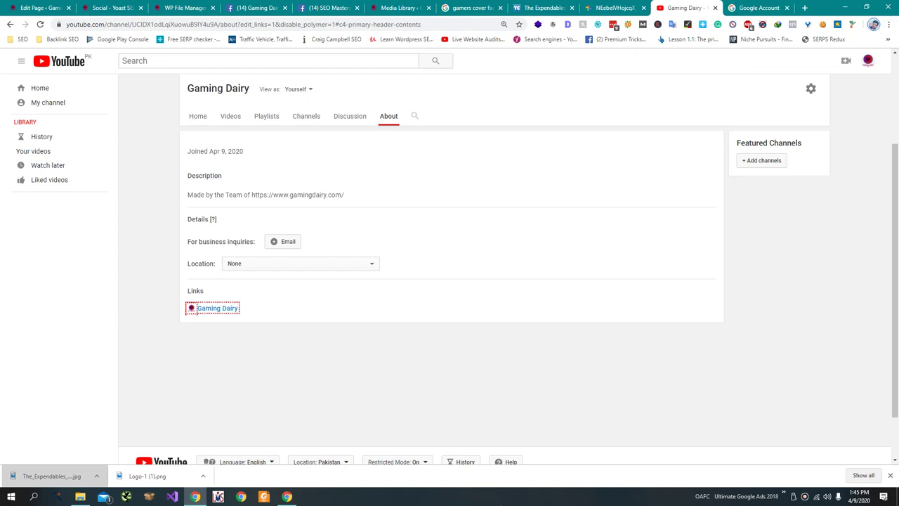
pyautogui.hotkey('alt', 'Tab')
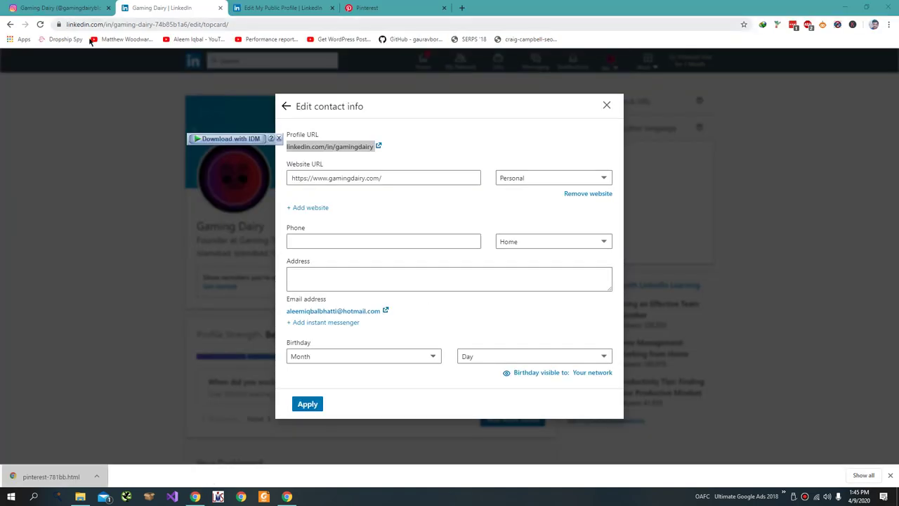
# Paste the Gaming Dairy channel address into Yoast's YouTube URL field and save changes.
pyautogui.hotkey('alt', 'Tab')
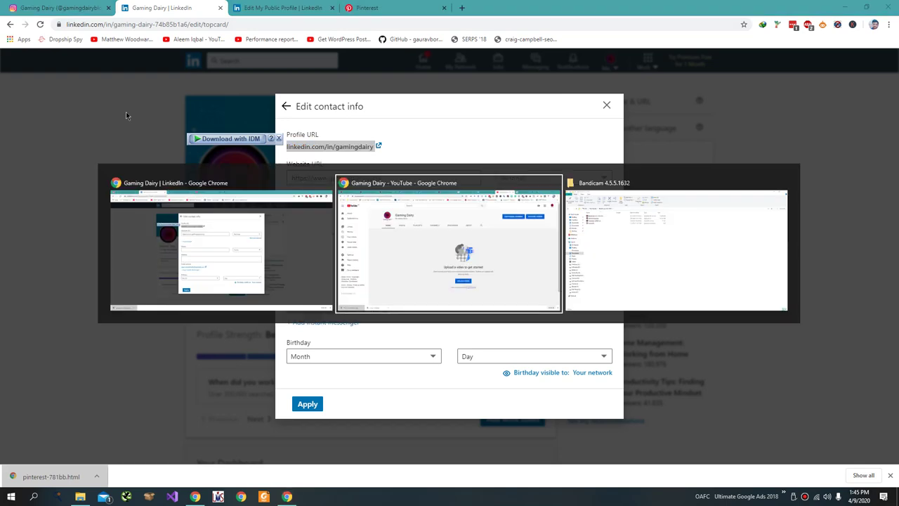
pyautogui.click(44, 7)
pyautogui.click(121, 7)
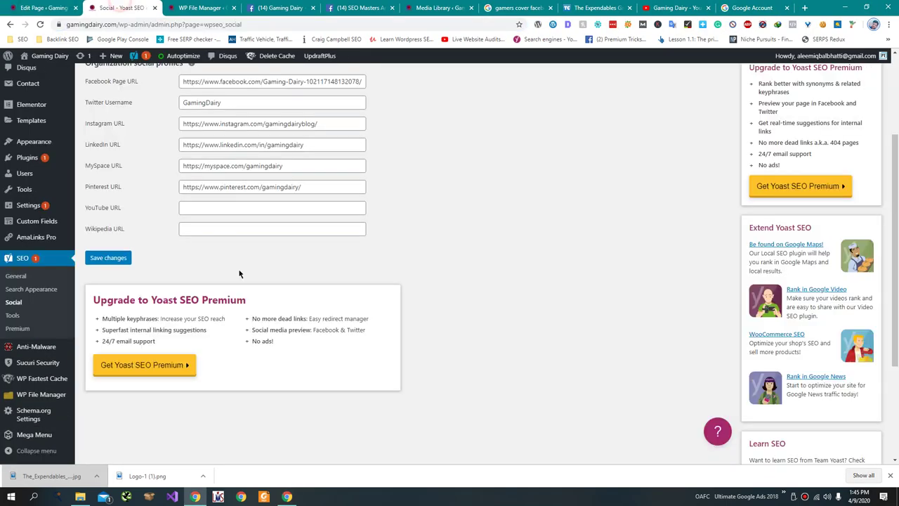
pyautogui.click(229, 209)
pyautogui.hotkey('ctrl', 'v')
pyautogui.click(275, 266)
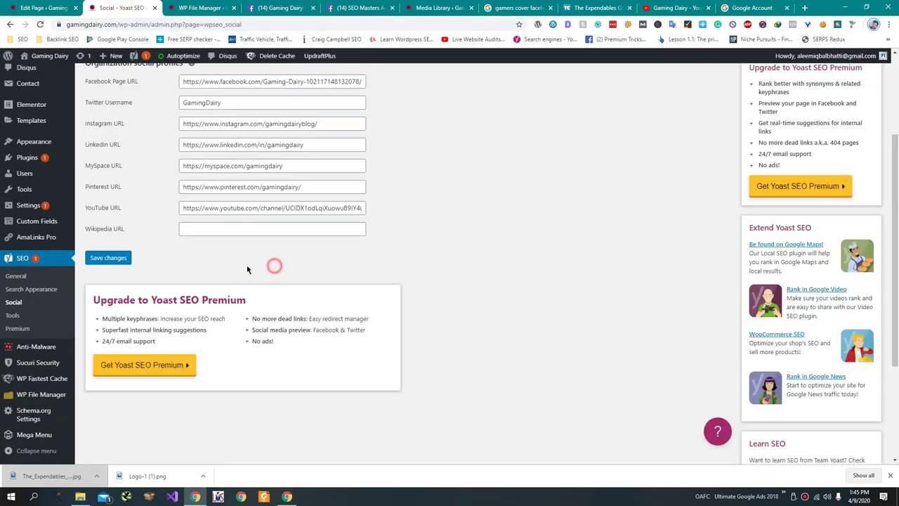
pyautogui.click(123, 259)
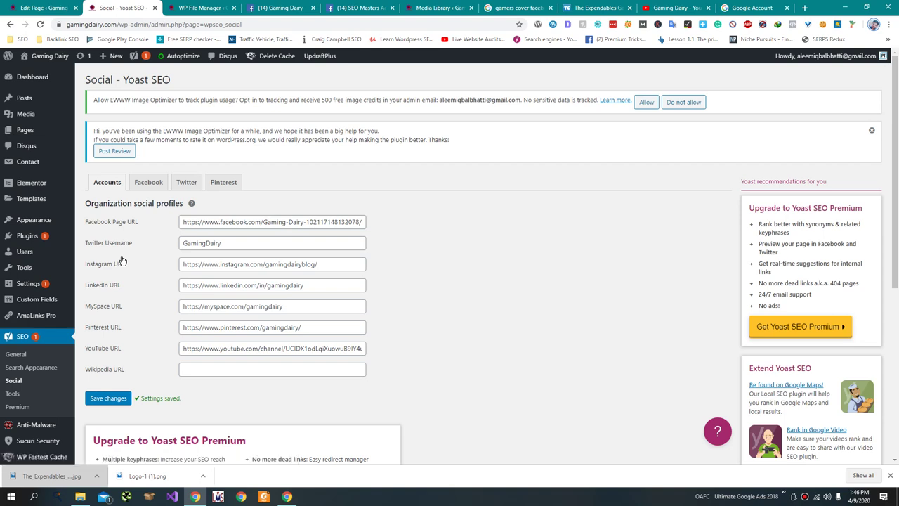
# Browse the Yoast Facebook and Twitter settings, ending on the Pinterest settings.
pyautogui.click(148, 182)
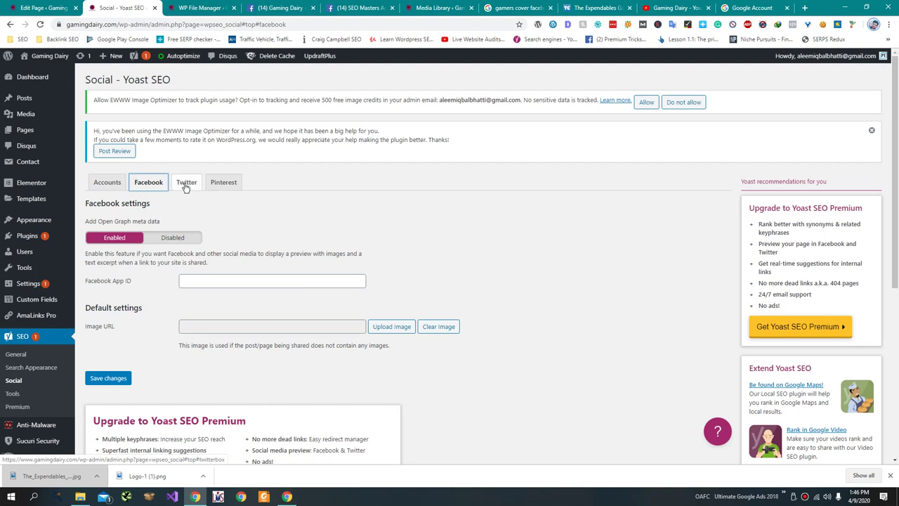
pyautogui.click(186, 184)
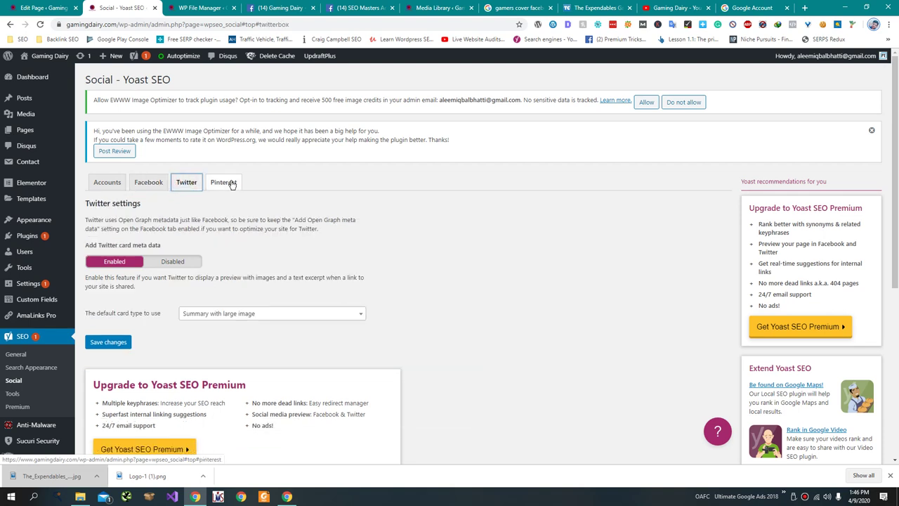
pyautogui.click(229, 183)
pyautogui.click(150, 181)
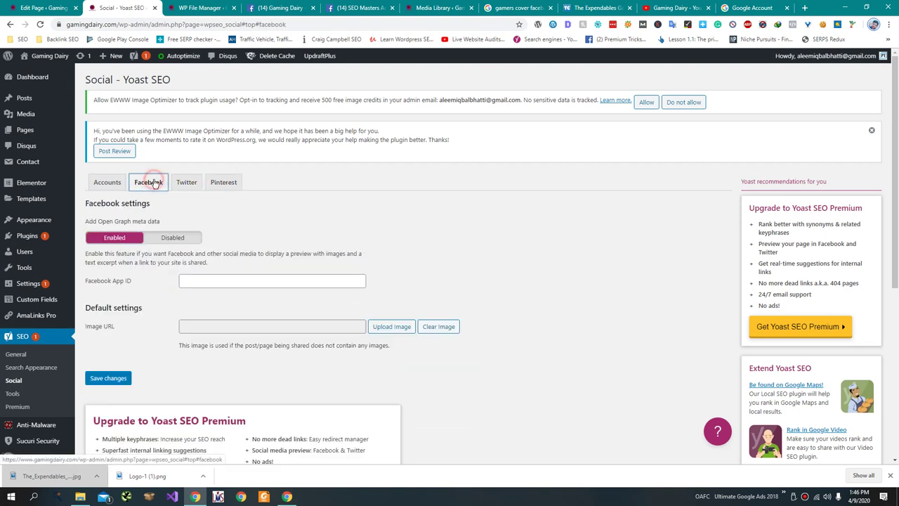
pyautogui.click(237, 188)
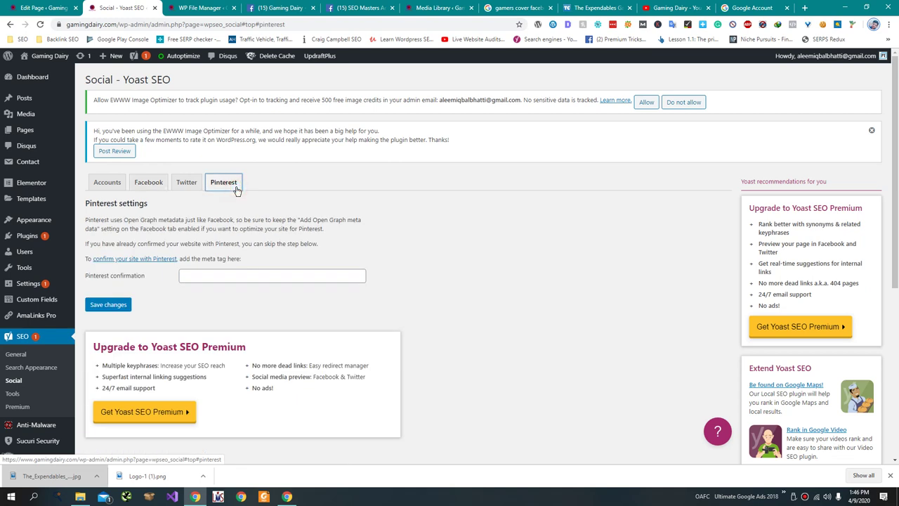